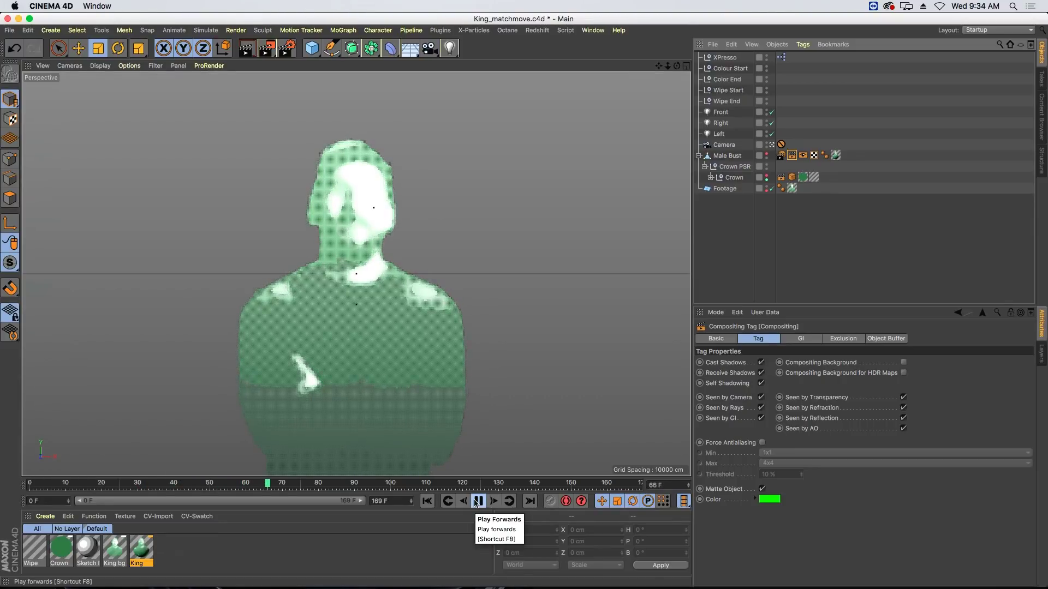
Step: Stop the playback and compare the Footage plane's dimensions, the render output size and the camera's coordinates
{"action": "left_click", "coordinate": [475, 503]}
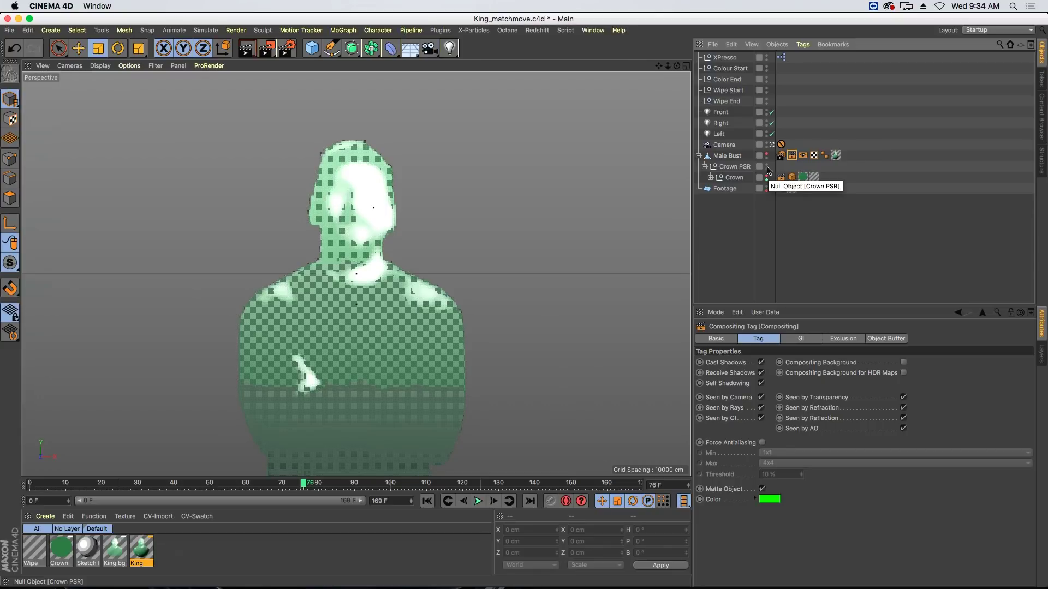
{"action": "left_click", "coordinate": [730, 189]}
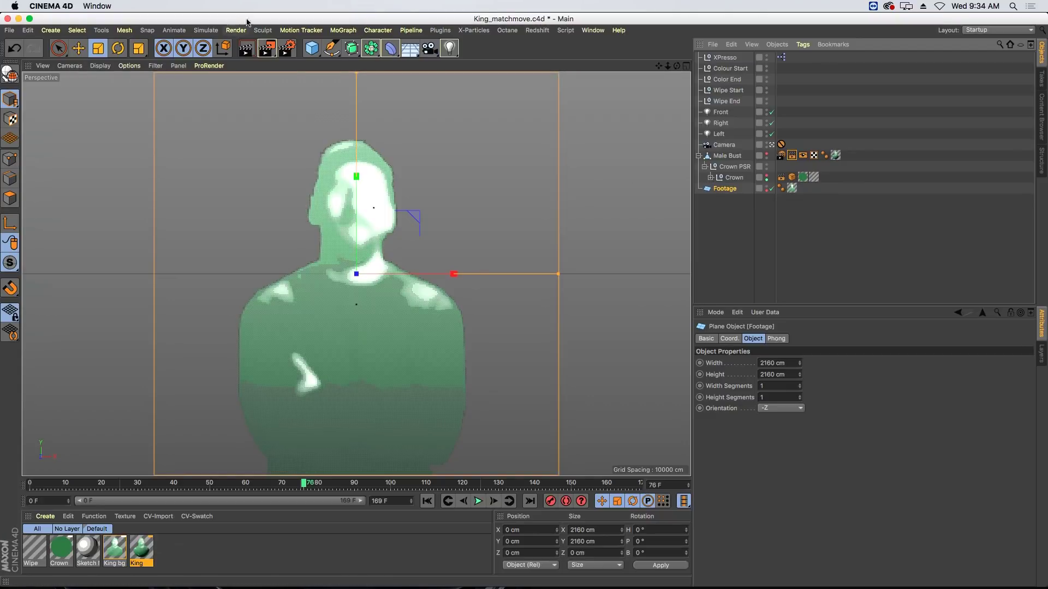
{"action": "left_click", "coordinate": [288, 48]}
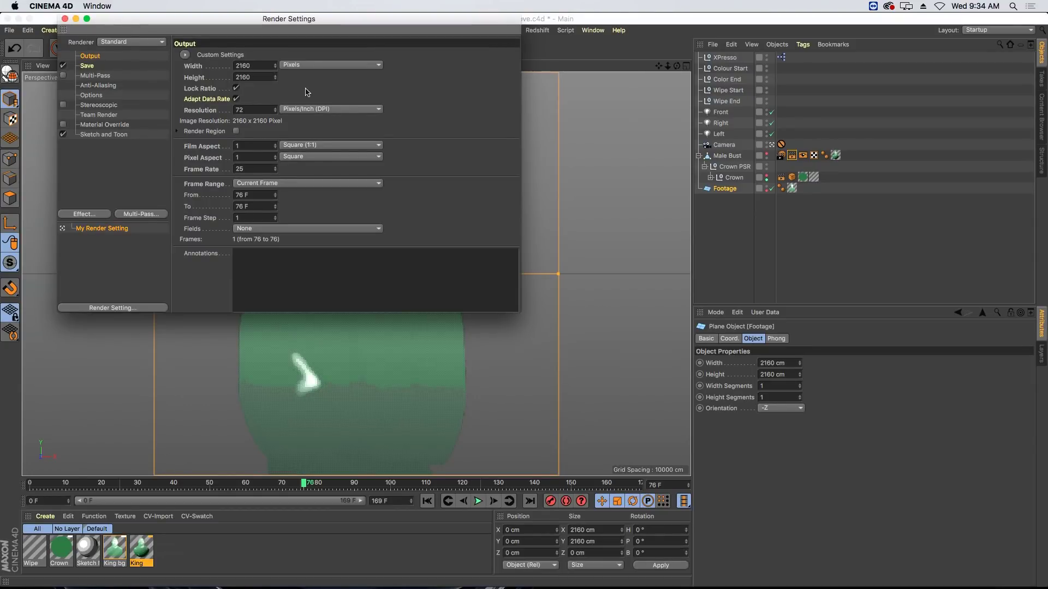
{"action": "left_click_drag", "start_coordinate": [247, 67], "coordinate": [237, 65]}
{"action": "left_click", "coordinate": [65, 19]}
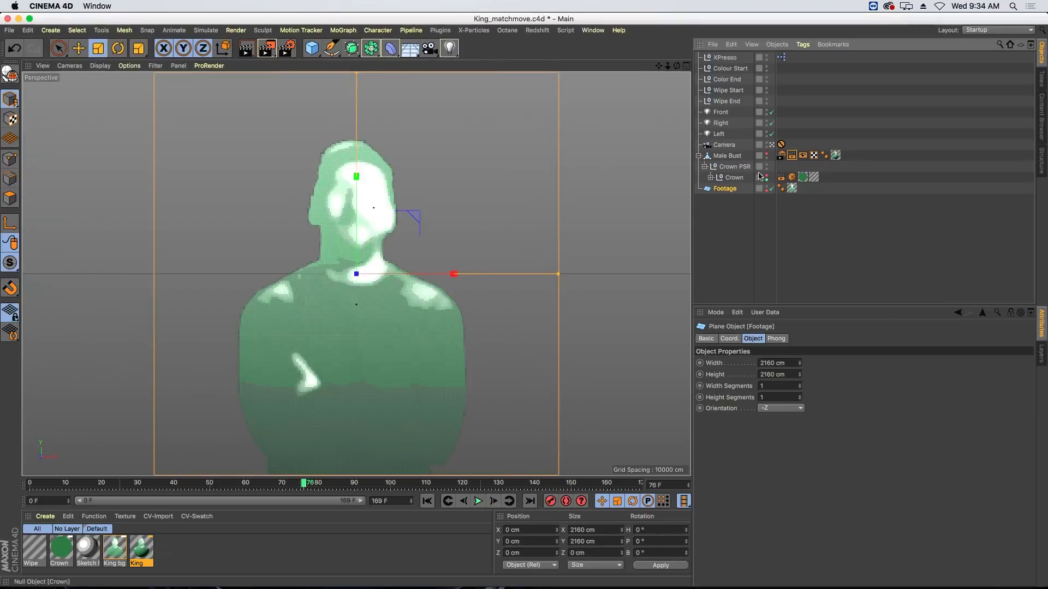
{"action": "left_click", "coordinate": [721, 147]}
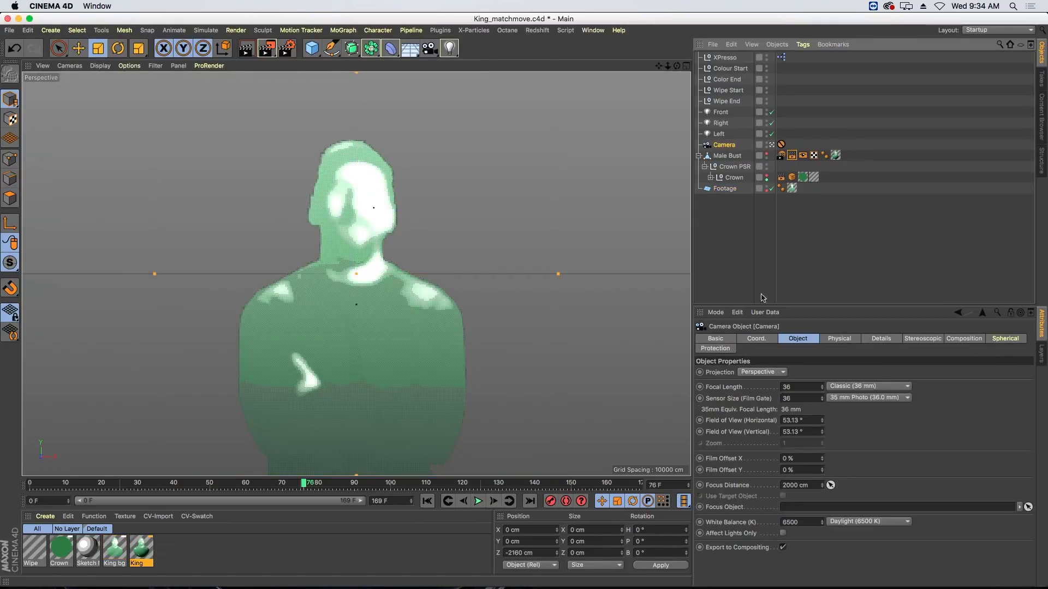
{"action": "left_click", "coordinate": [763, 340]}
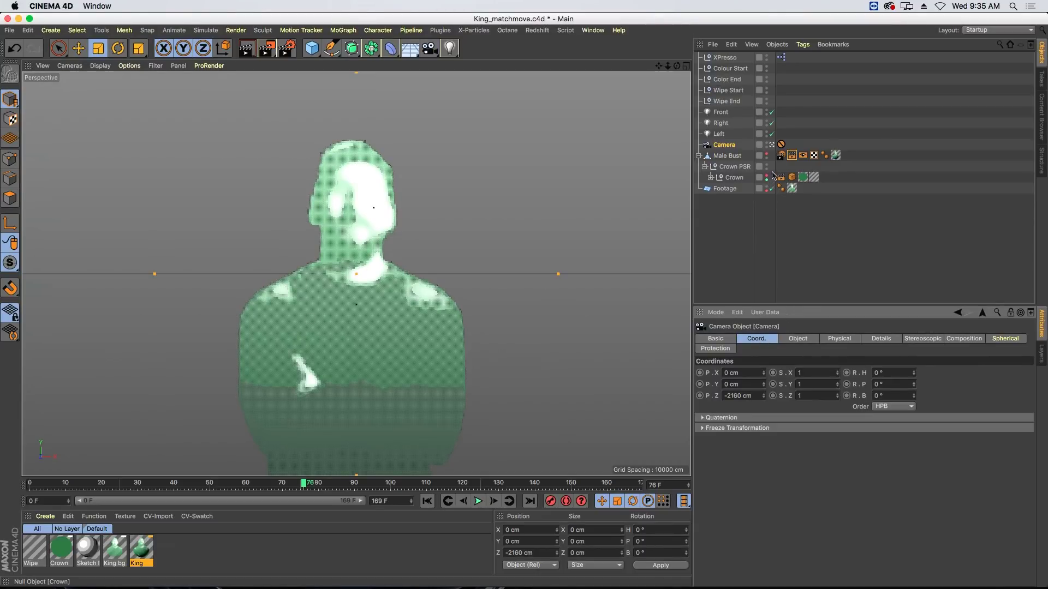
Step: Make the Male Bust object visible in the viewport over the footage
{"action": "left_click", "coordinate": [733, 158]}
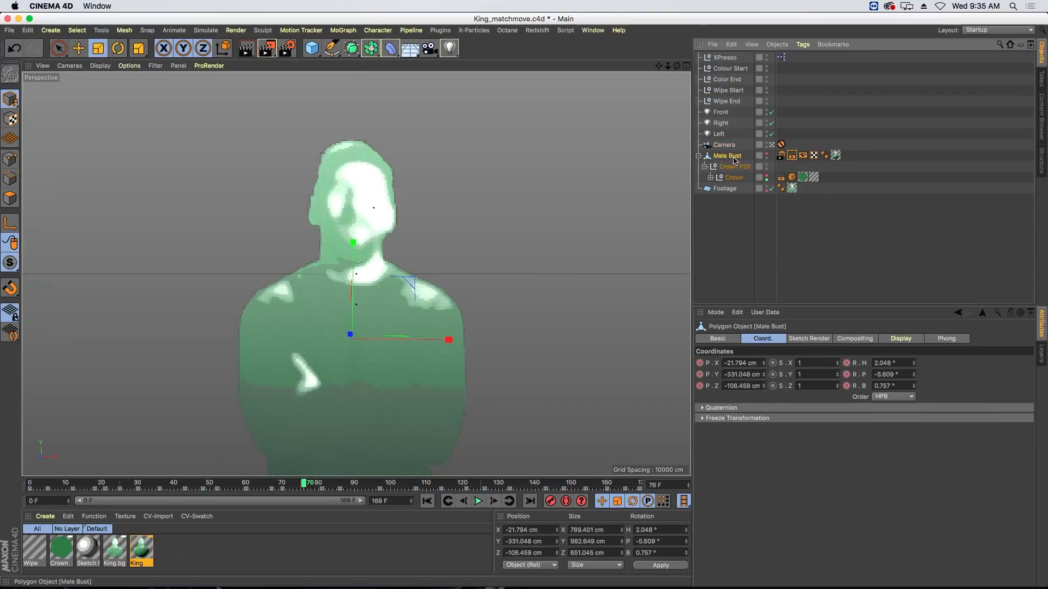
{"action": "left_click", "coordinate": [766, 155]}
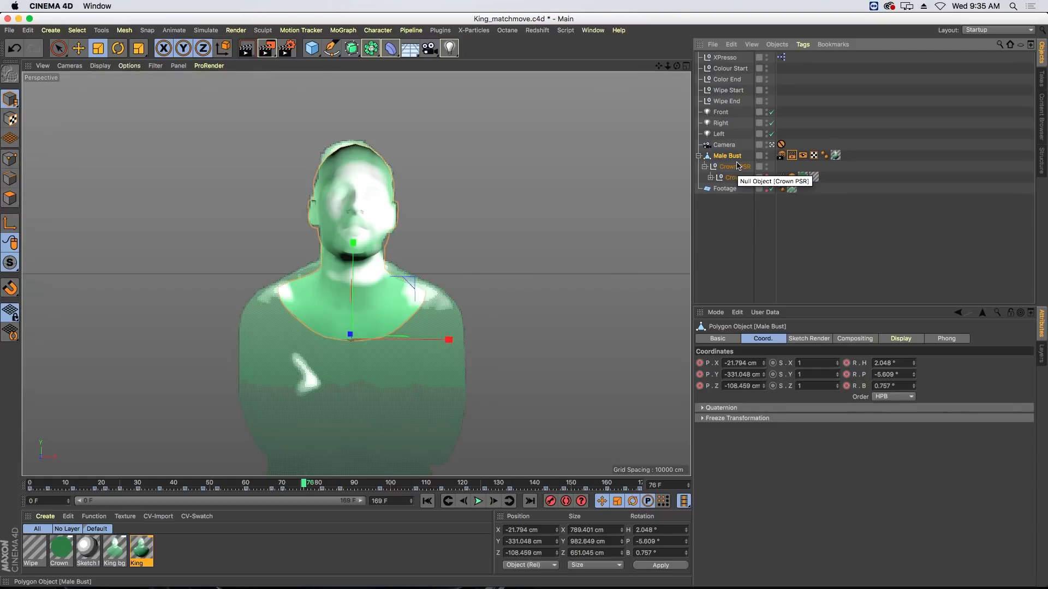
Step: Search the Content Browser presets for "male bust" and preview the Male Bust model
{"action": "left_click", "coordinate": [1042, 115]}
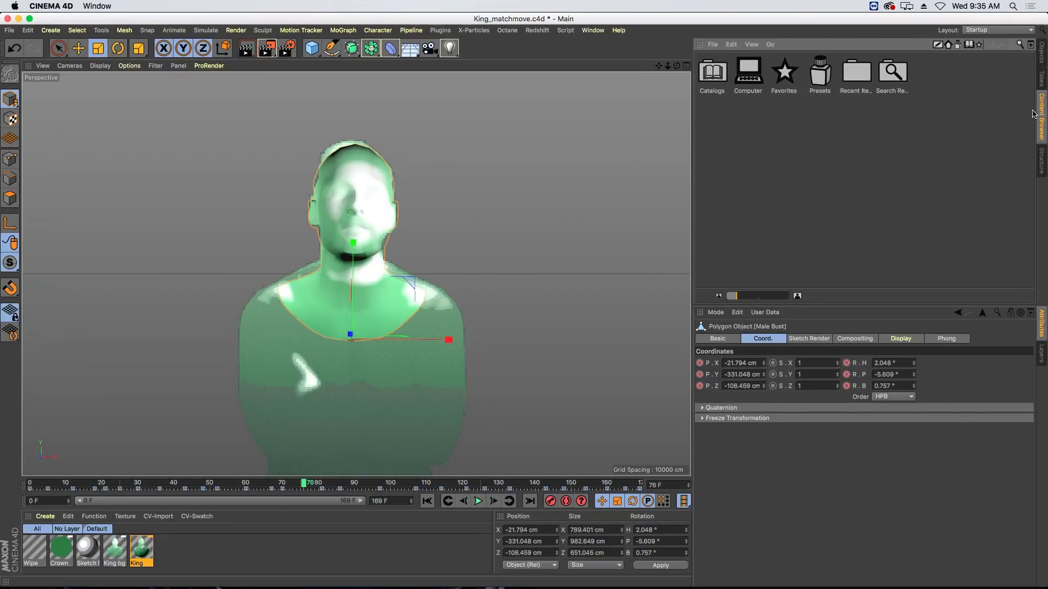
{"action": "double_click", "coordinate": [817, 80]}
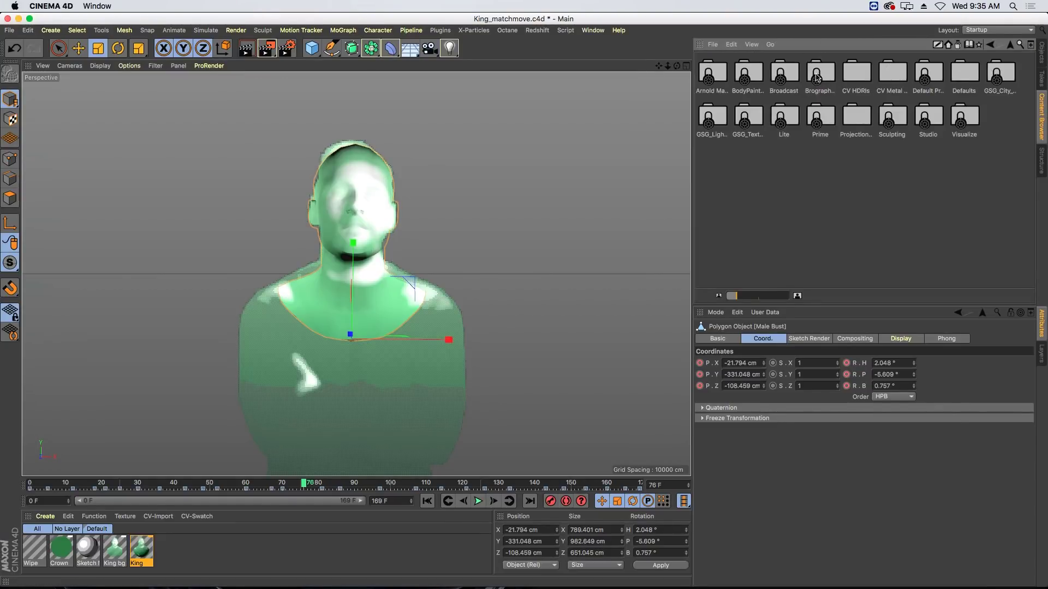
{"action": "left_click", "coordinate": [1019, 45]}
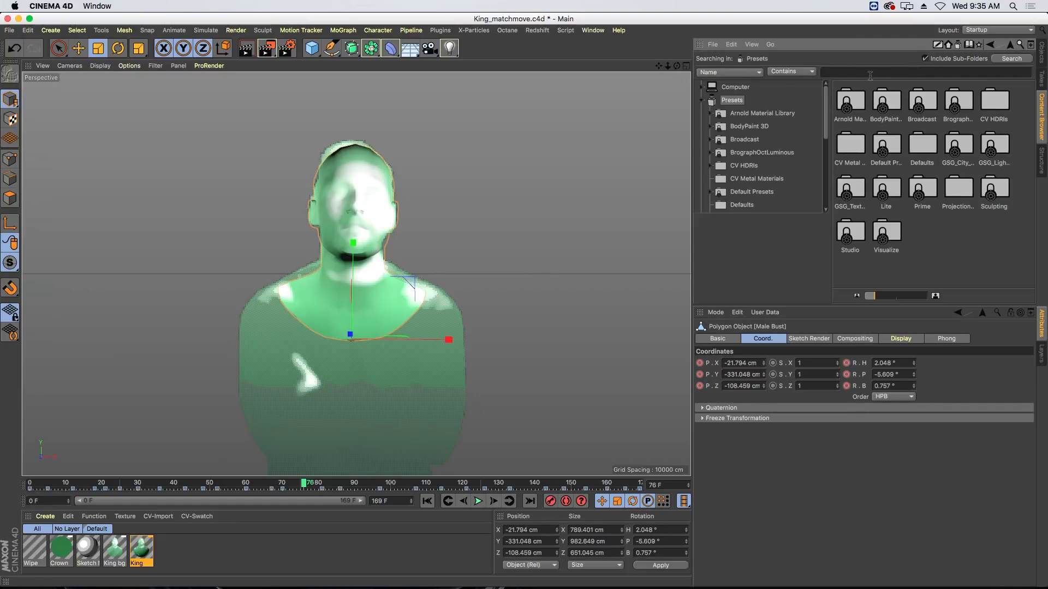
{"action": "type", "text": "male bust"}
{"action": "key", "text": "Return"}
{"action": "left_click", "coordinate": [884, 101]}
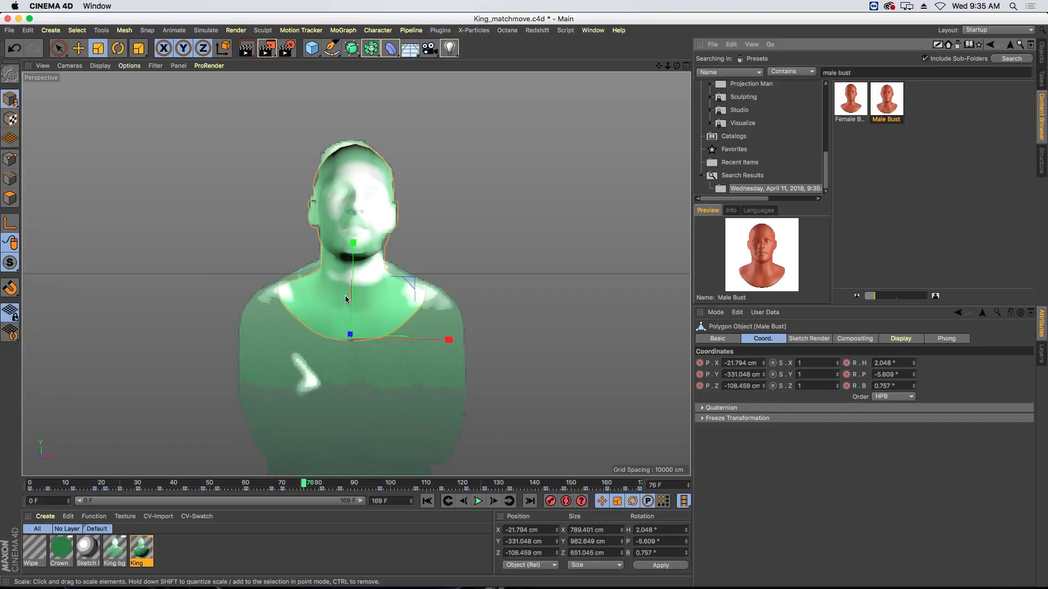
Step: Go back to the scene's object list and inspect the projection settings of the Male Bust's King texture tag
{"action": "left_click", "coordinate": [1042, 50]}
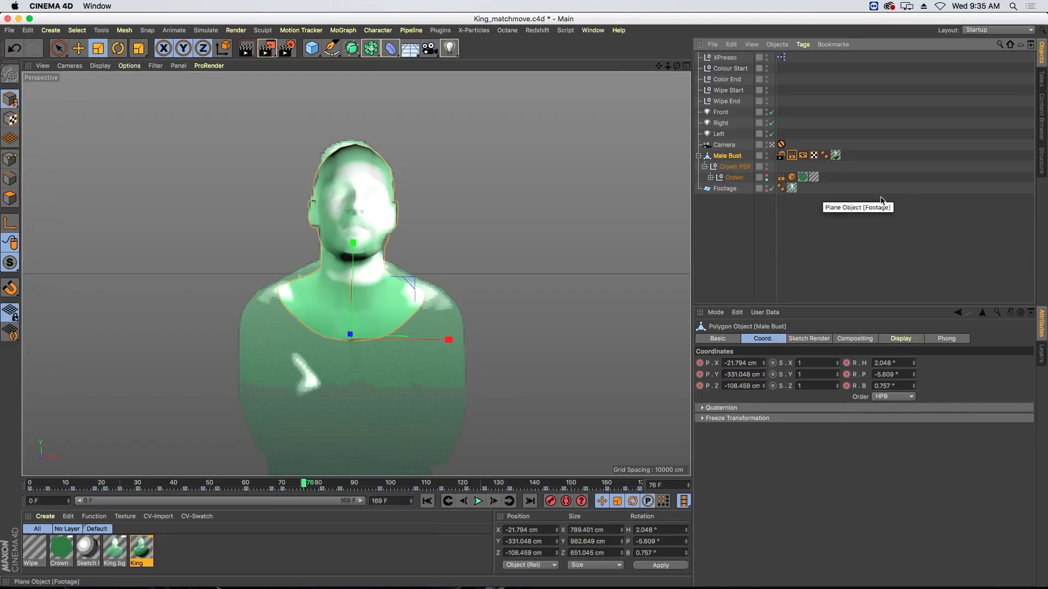
{"action": "left_click", "coordinate": [835, 156]}
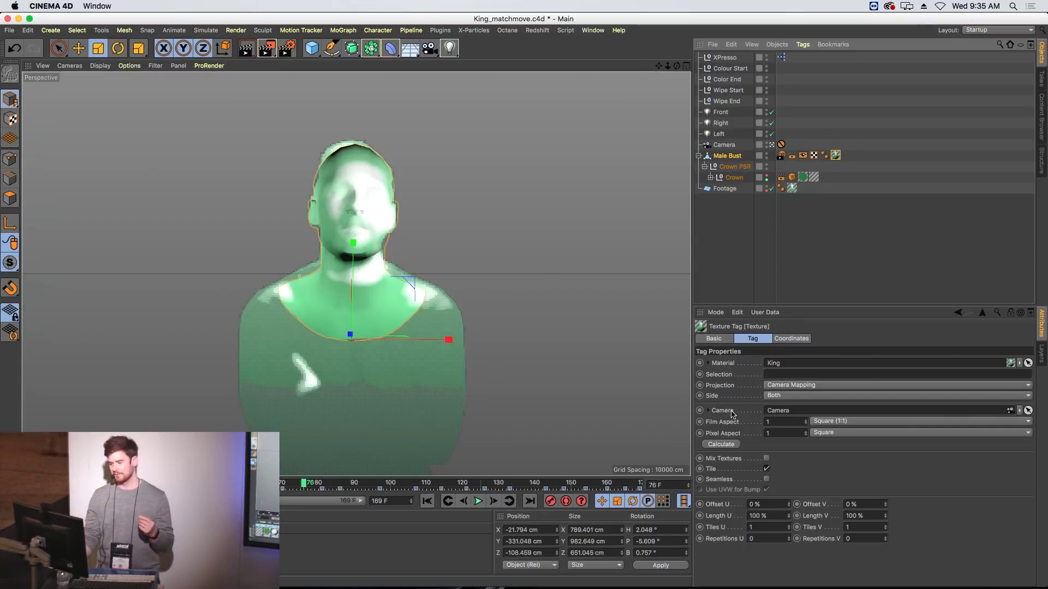
Step: Scrub and play the Male Bust's tracked animation, turn off All Frames playback, and stop at frame 55
{"action": "left_click", "coordinate": [728, 156]}
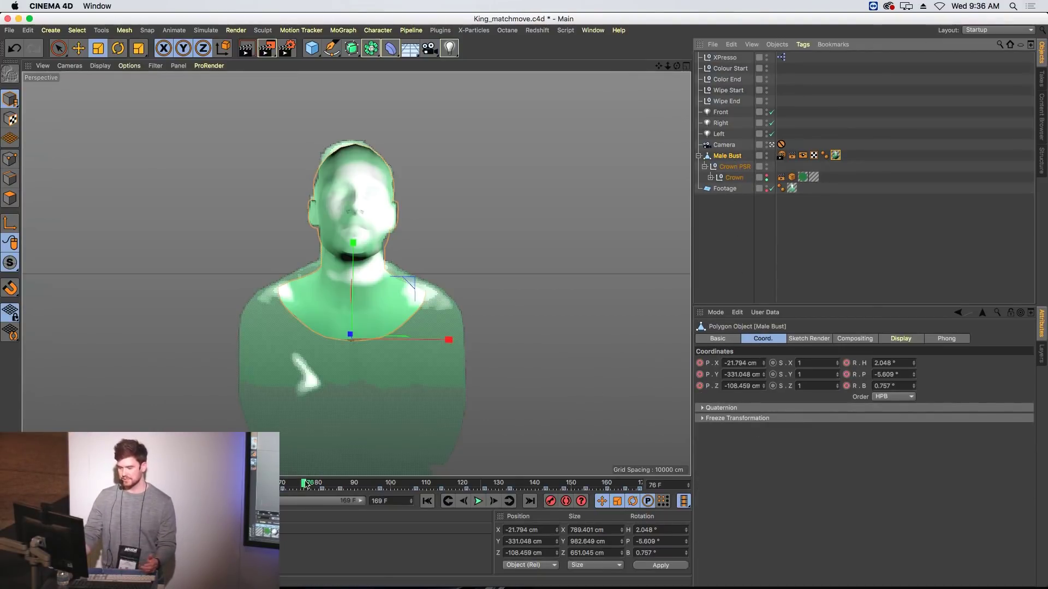
{"action": "left_click_drag", "start_coordinate": [306, 483], "coordinate": [389, 505]}
{"action": "left_click", "coordinate": [478, 501]}
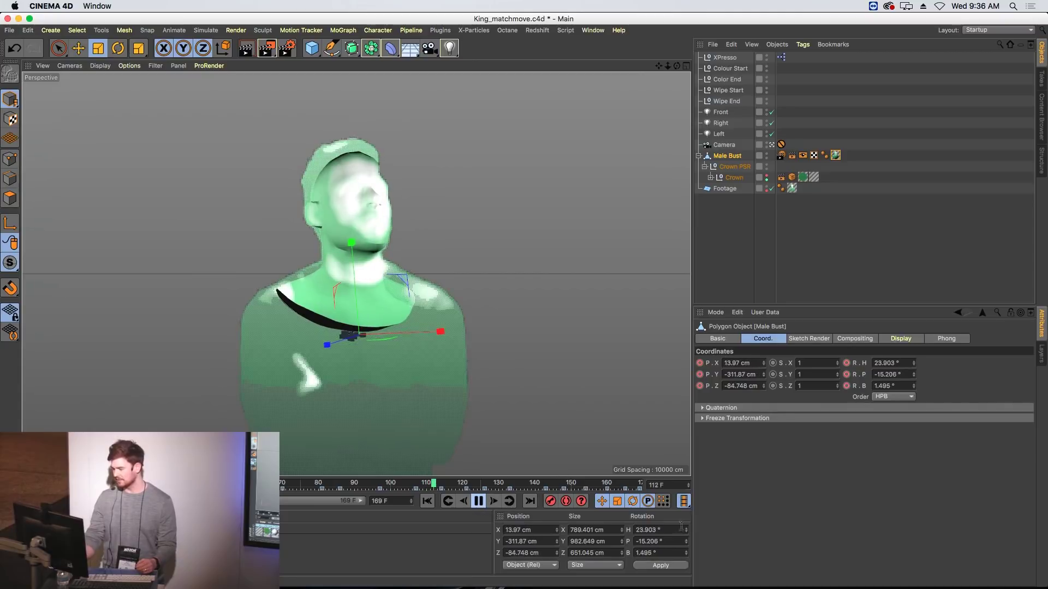
{"action": "left_click", "coordinate": [683, 501]}
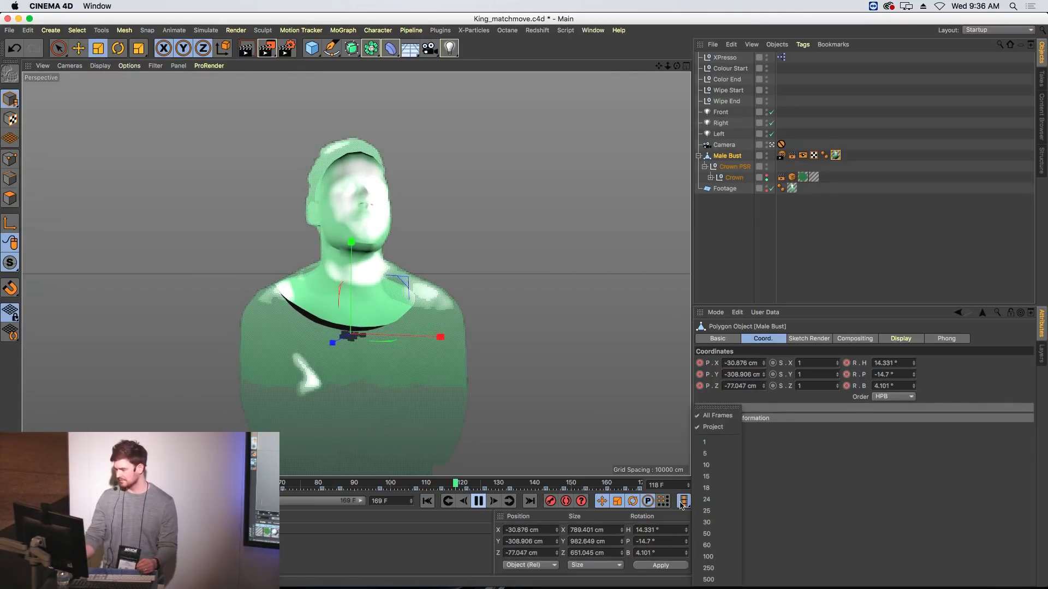
{"action": "left_click", "coordinate": [729, 415]}
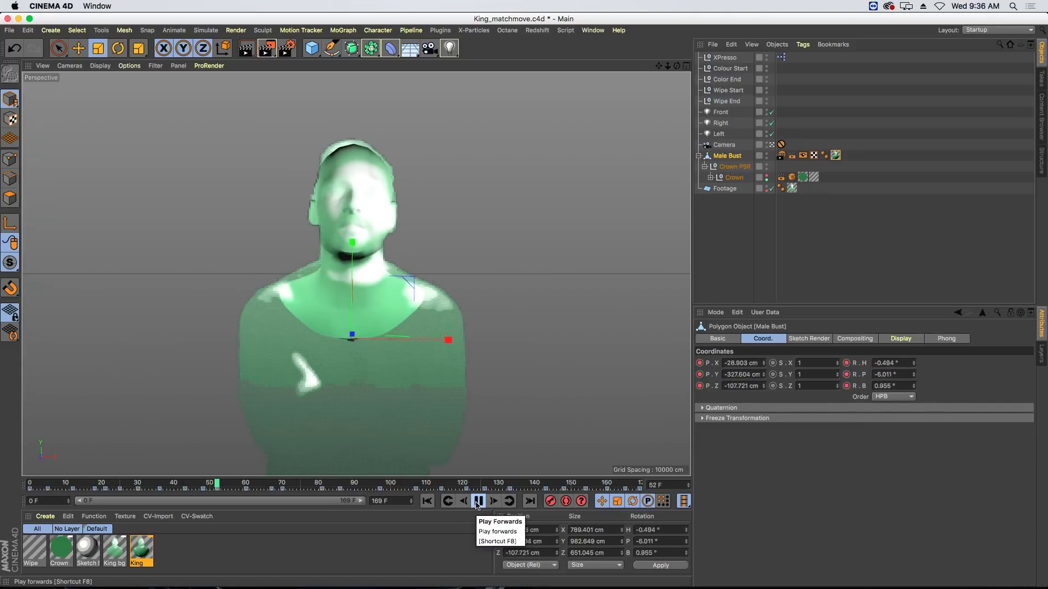
{"action": "left_click", "coordinate": [476, 503]}
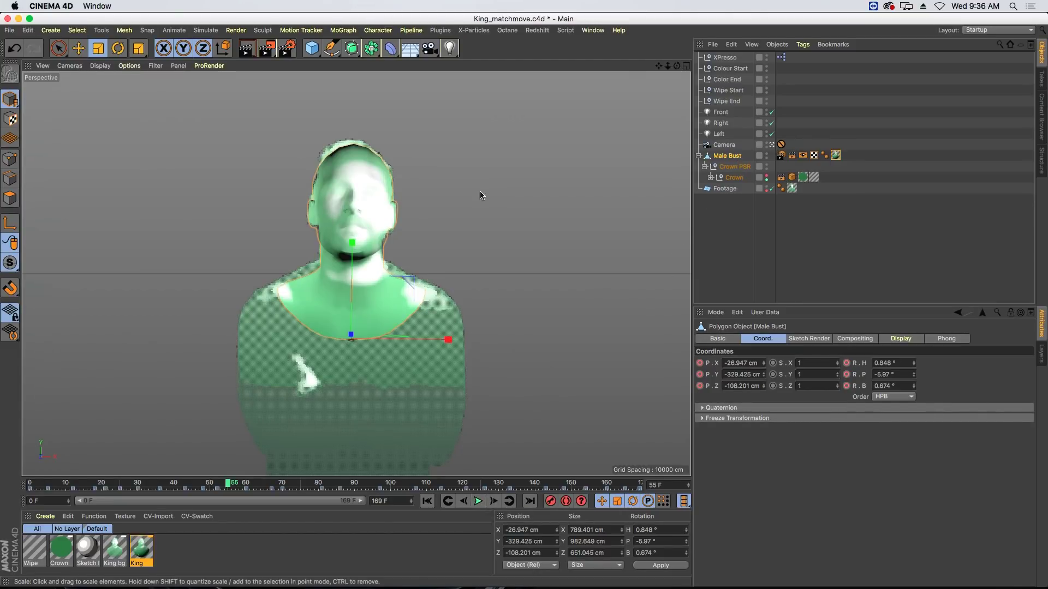
Step: Switch to the open project King_crown.c4d
{"action": "key", "text": "v"}
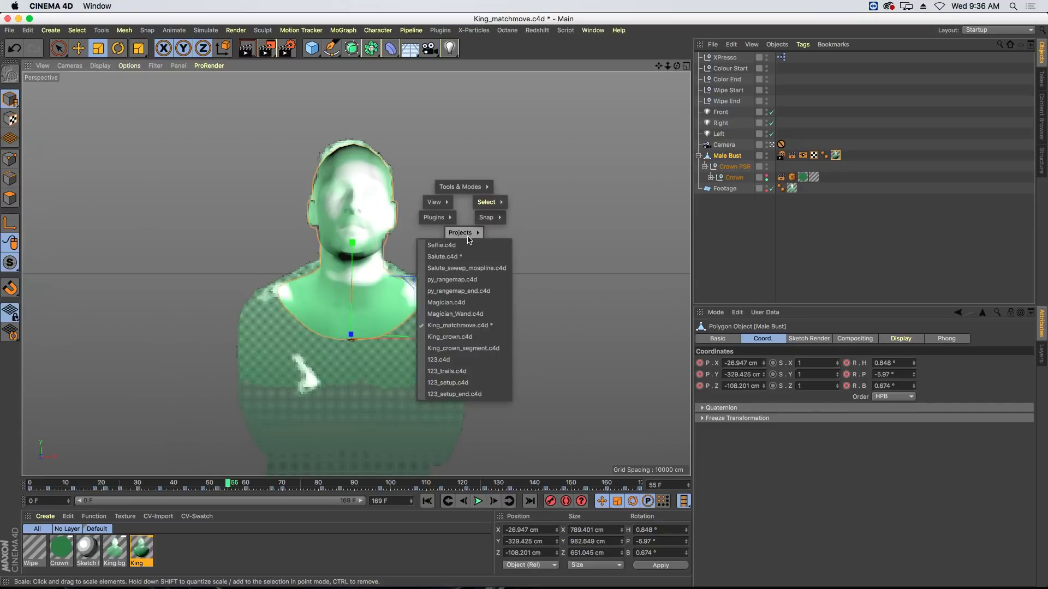
{"action": "left_click", "coordinate": [472, 337]}
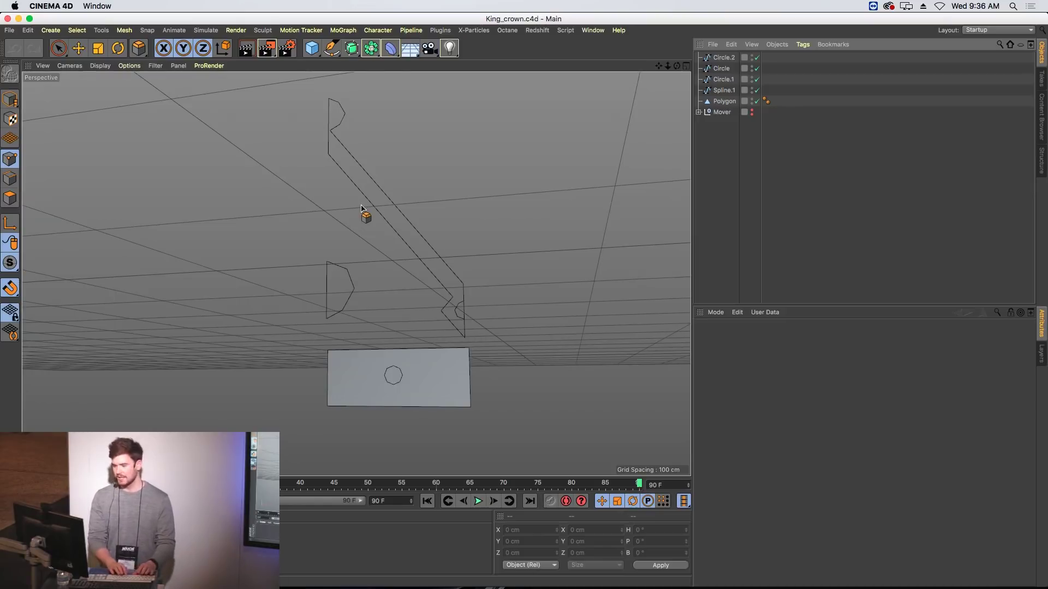
Step: Activate the Polygon Pen in Point mode in a full-size Front view and review the available snapping options
{"action": "key", "text": "m"}
{"action": "key", "text": "e"}
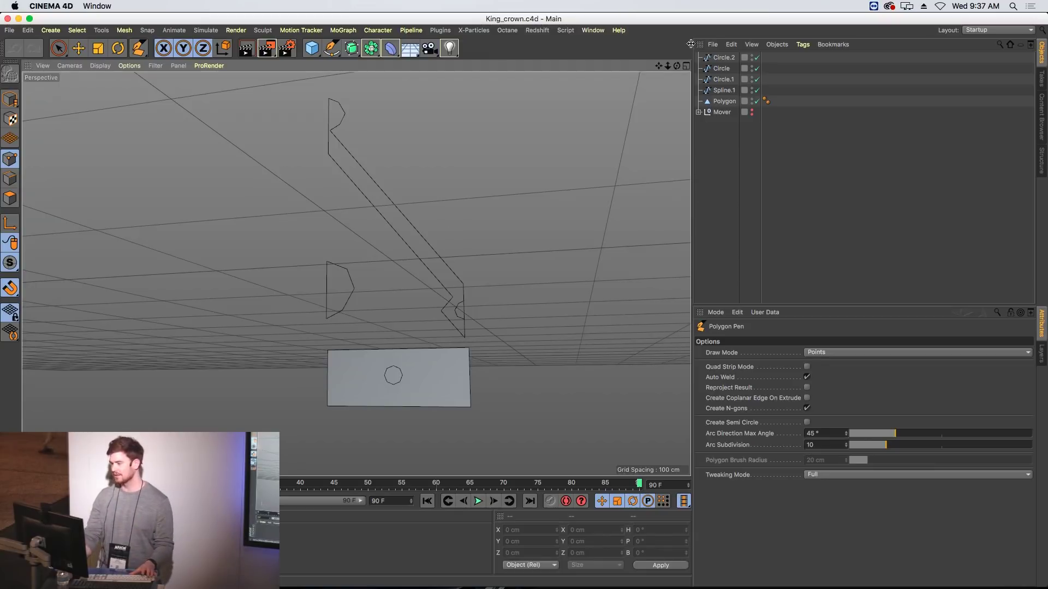
{"action": "left_click", "coordinate": [686, 66]}
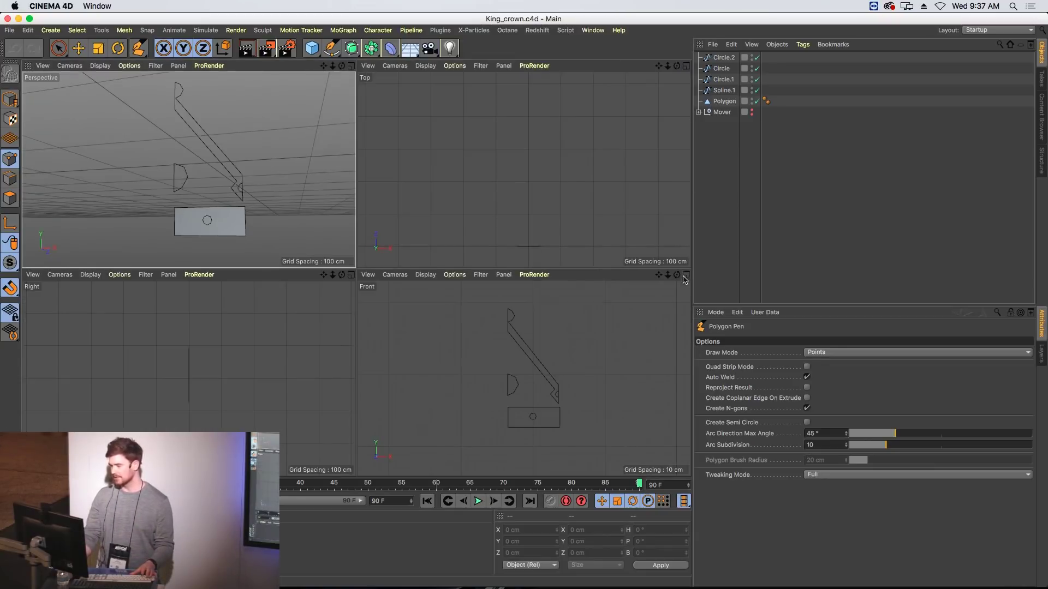
{"action": "left_click", "coordinate": [686, 275]}
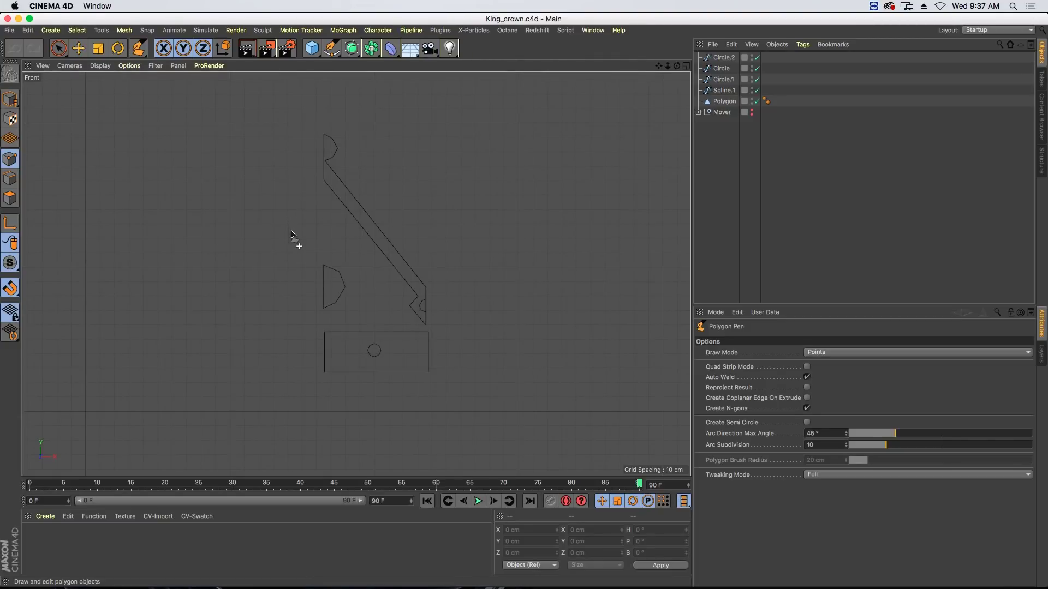
{"action": "scroll", "coordinate": [291, 233], "scroll_direction": "up", "scroll_amount": 3}
{"action": "scroll", "coordinate": [295, 228], "scroll_direction": "down", "scroll_amount": 2}
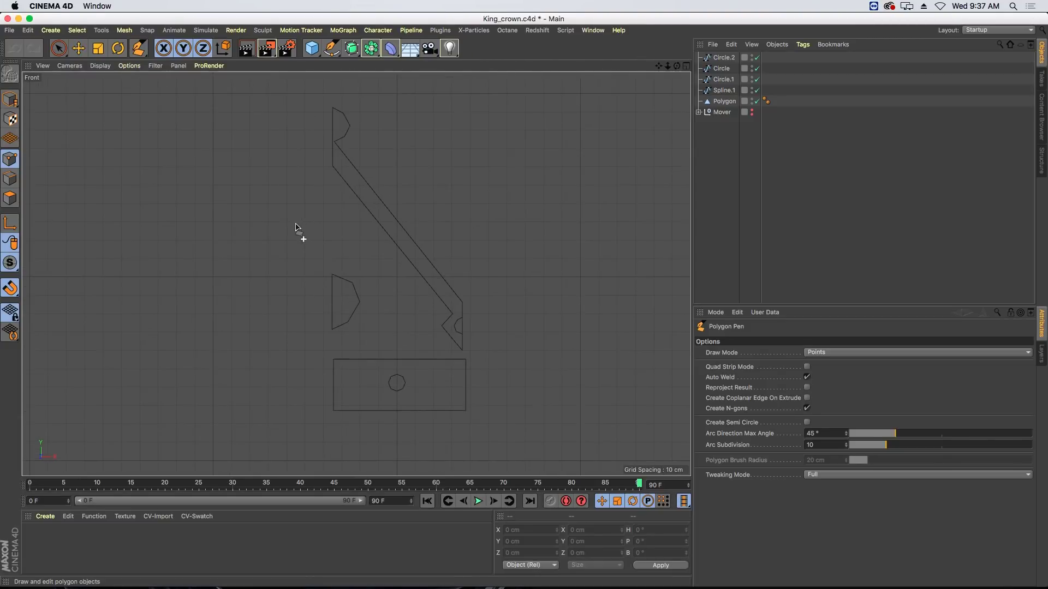
{"action": "left_click", "coordinate": [5, 288]}
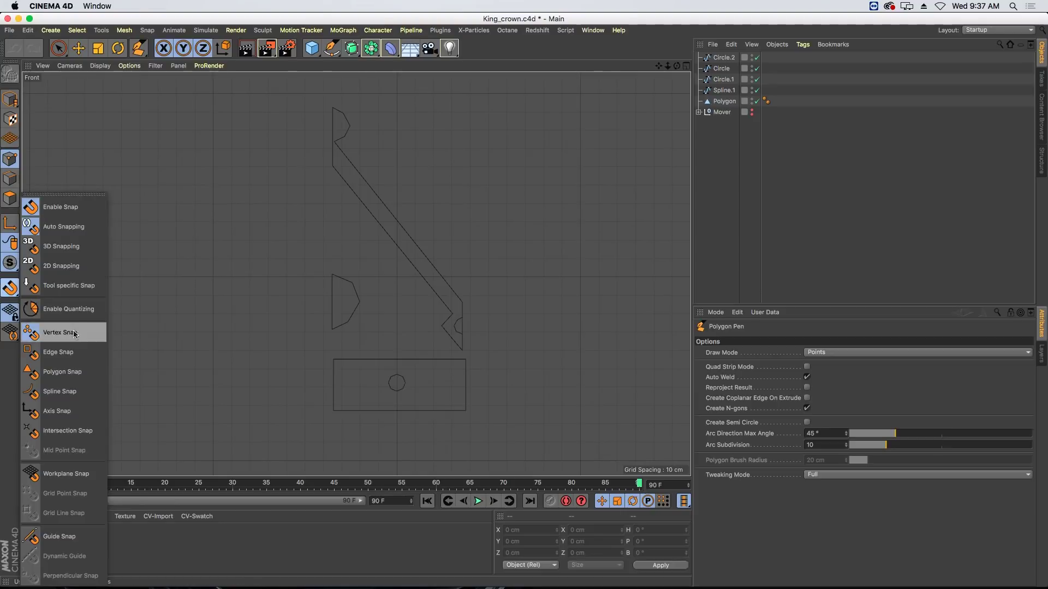
{"action": "left_click", "coordinate": [171, 332]}
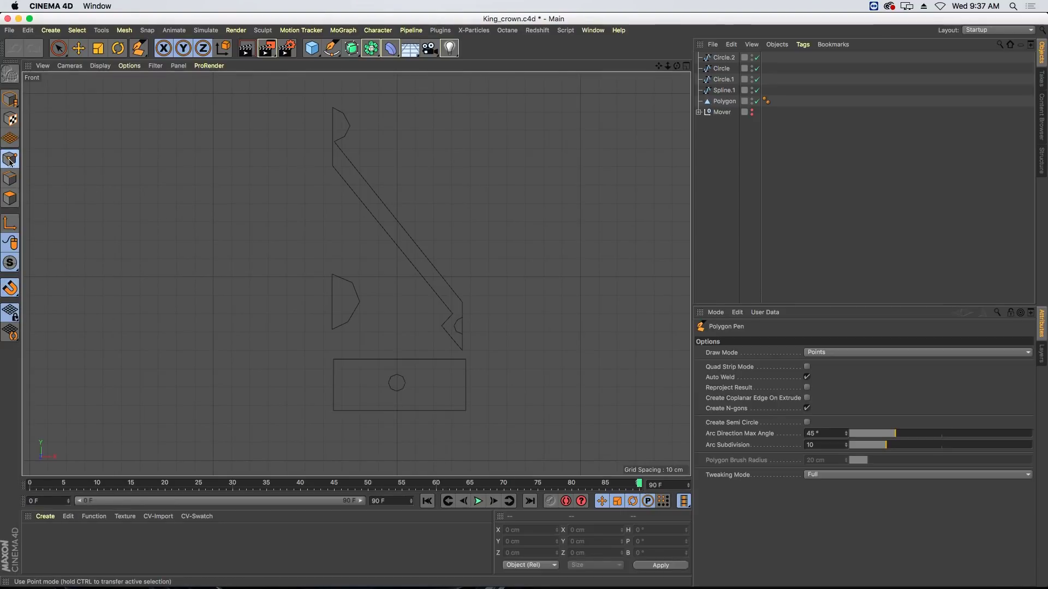
{"action": "left_click", "coordinate": [10, 161]}
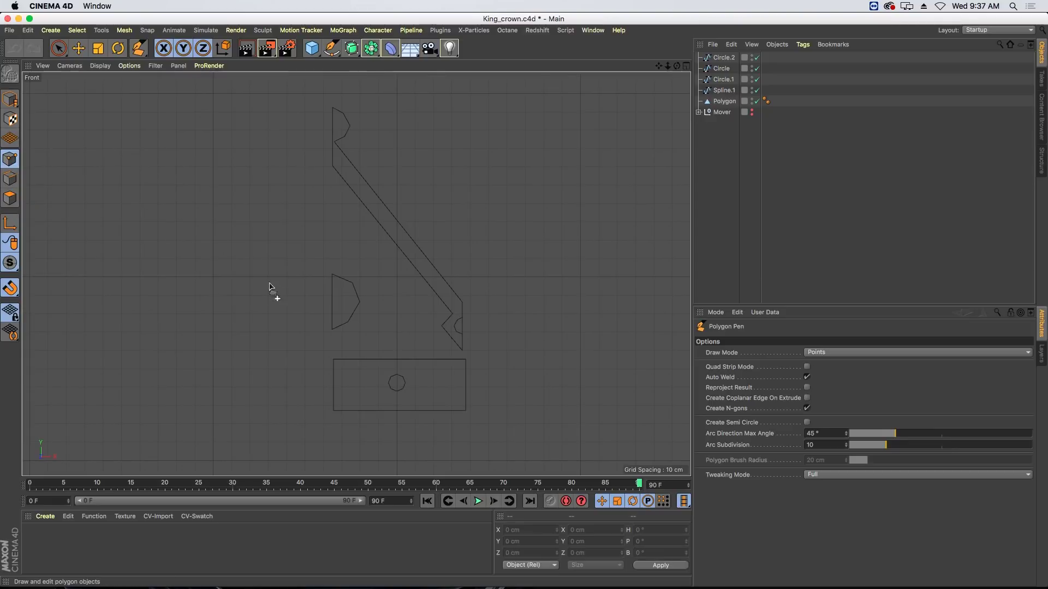
Step: Draw a four-point polygon joining the upper-left edge of the larger half circle to the start of the diagonal band's lower edge, snapped to the splines
{"action": "left_click", "coordinate": [332, 274]}
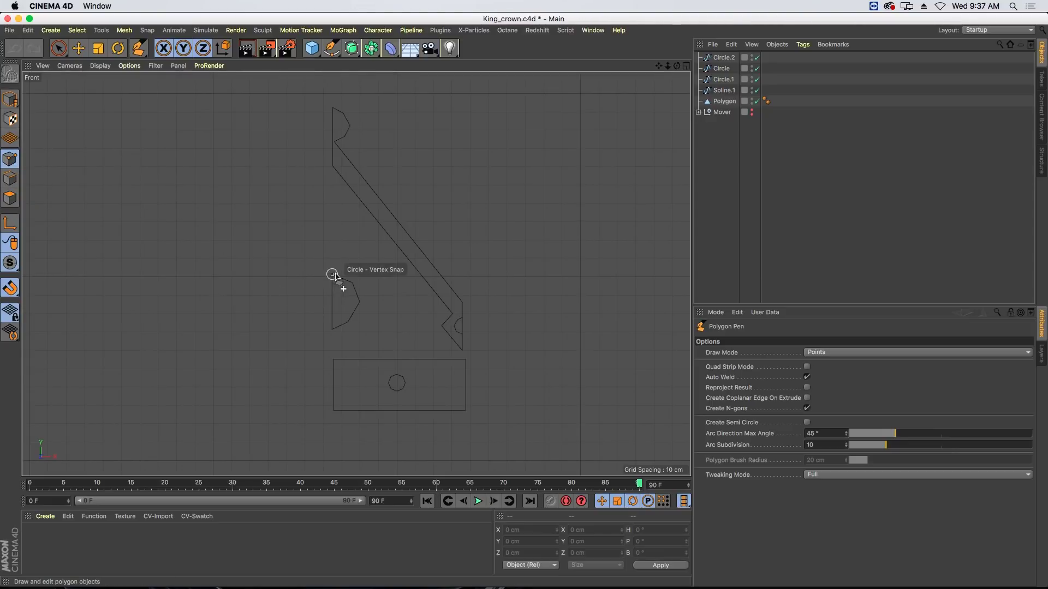
{"action": "left_click", "coordinate": [332, 167]}
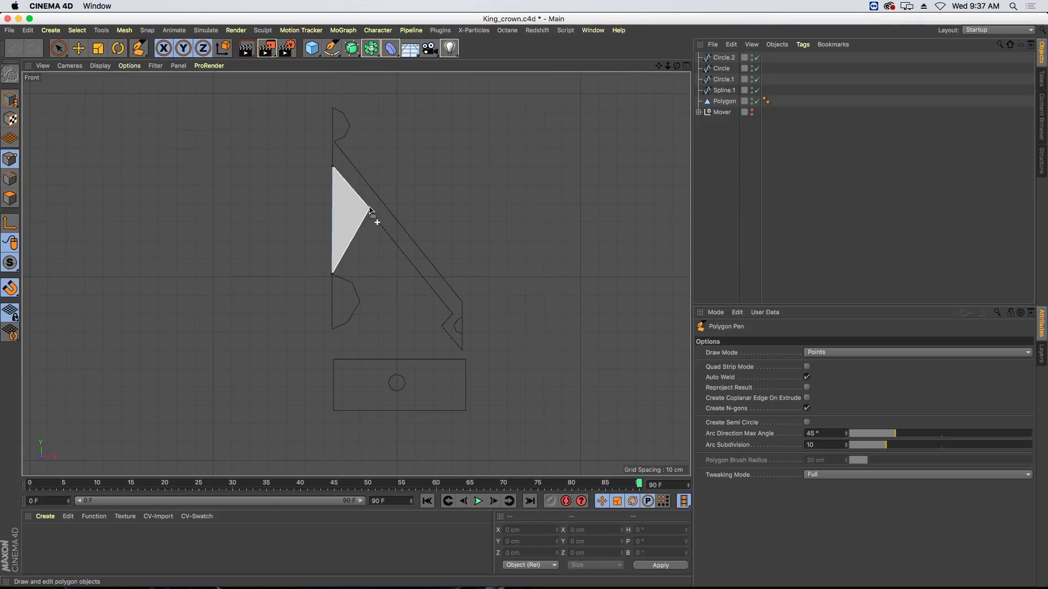
{"action": "left_click", "coordinate": [368, 207]}
{"action": "left_click", "coordinate": [352, 282]}
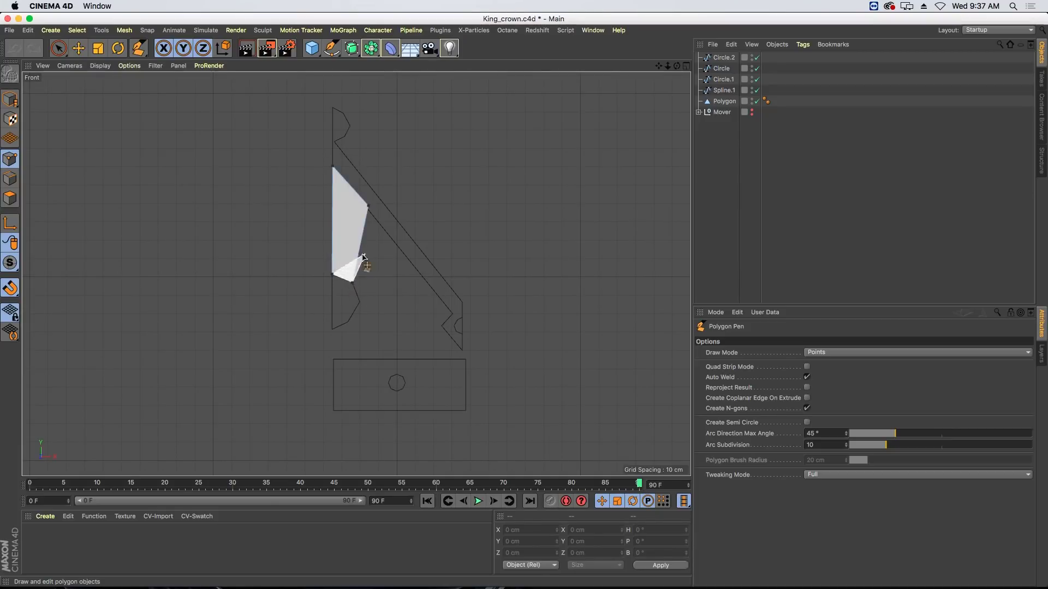
{"action": "left_click", "coordinate": [332, 275]}
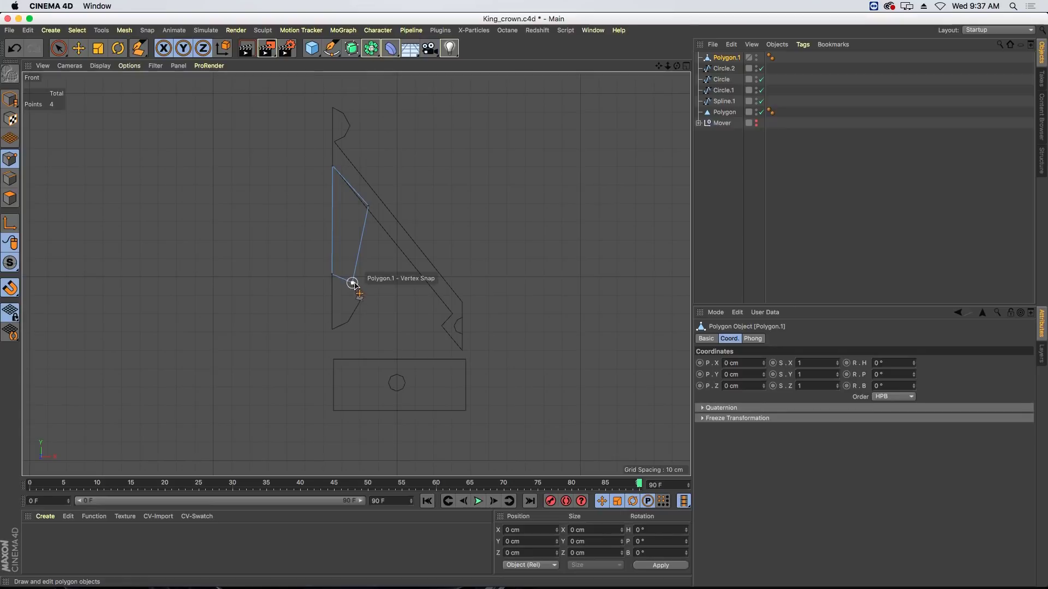
Step: Add an adjoining four-point polygon reaching further down the diagonal band and to the half circle's next vertex, sharing the first polygon's slanted edge
{"action": "left_click_drag", "start_coordinate": [369, 206], "coordinate": [396, 248]}
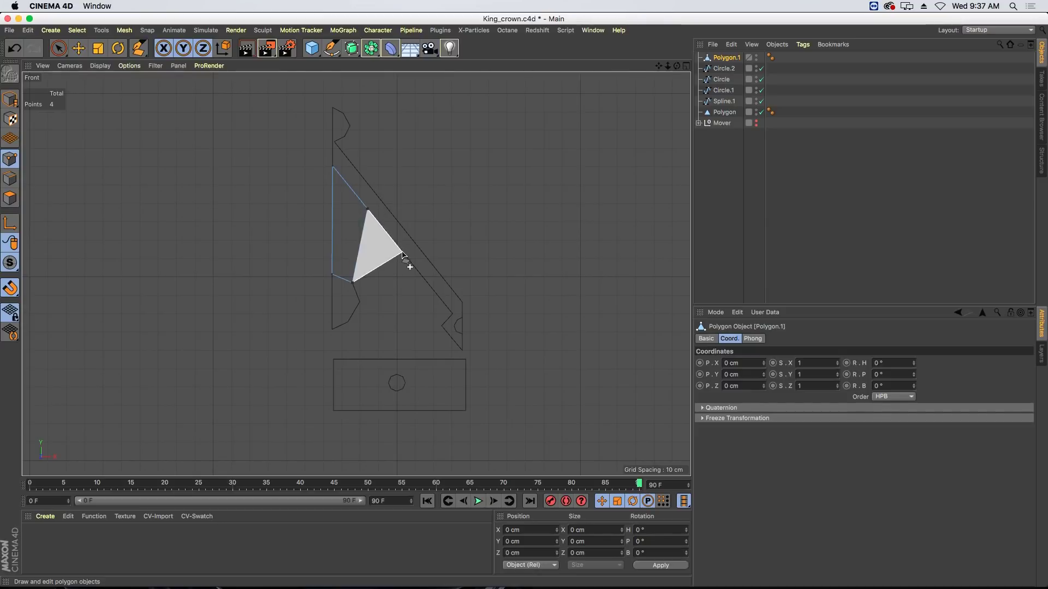
{"action": "left_click", "coordinate": [403, 256]}
{"action": "left_click", "coordinate": [360, 301]}
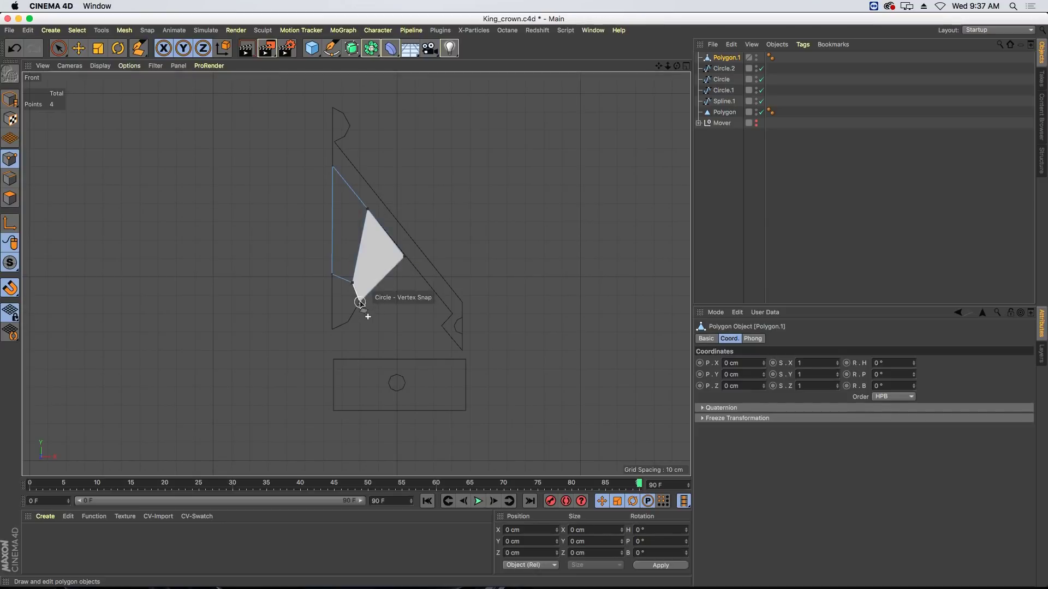
{"action": "left_click", "coordinate": [352, 283]}
{"action": "left_click", "coordinate": [332, 165]}
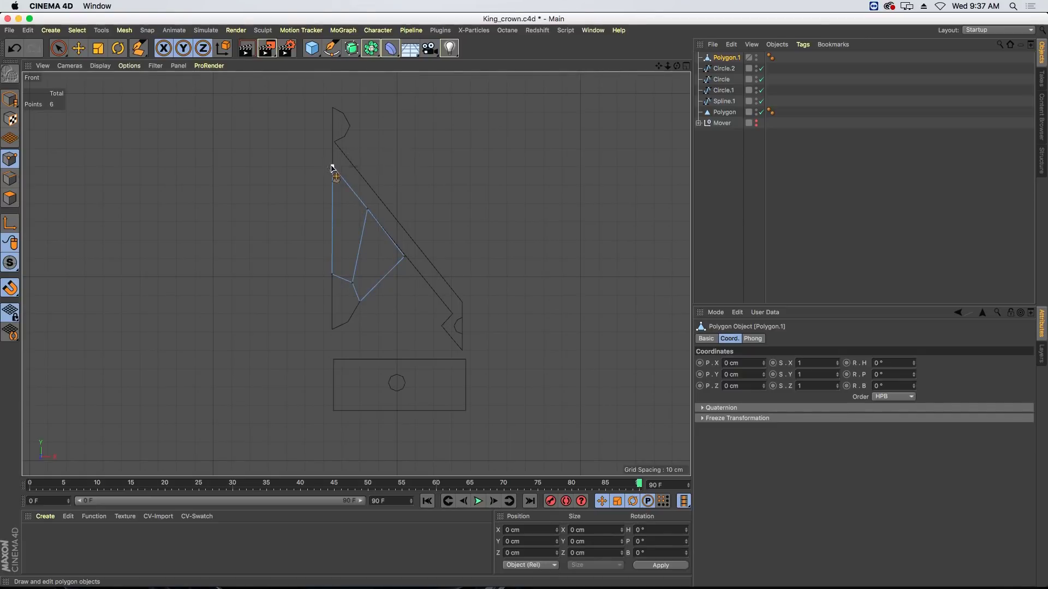
Step: Draw two adjoining four-point polygons filling the upper part of the diagonal band, snapped to the existing vertices along its lower edge
{"action": "left_click", "coordinate": [334, 144]}
{"action": "left_click", "coordinate": [377, 195]}
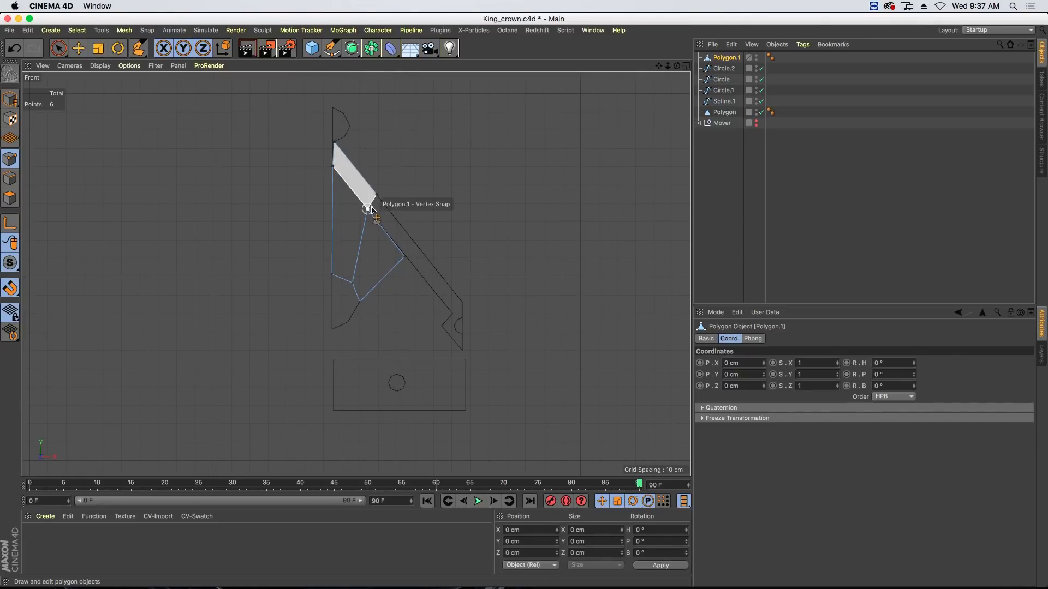
{"action": "left_click", "coordinate": [367, 207]}
{"action": "left_click", "coordinate": [377, 195]}
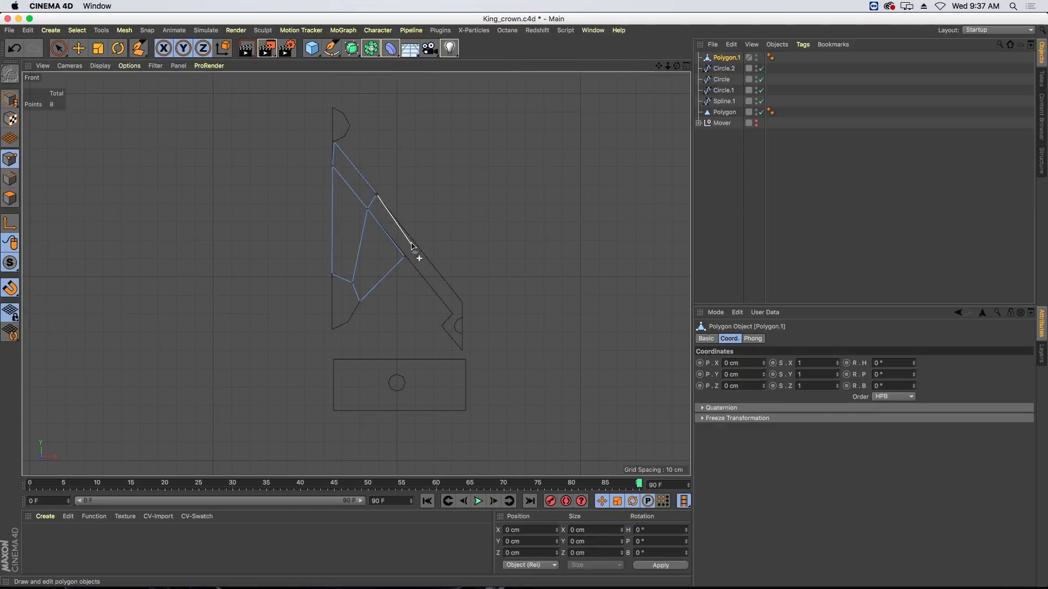
{"action": "left_click", "coordinate": [415, 243]}
{"action": "left_click", "coordinate": [403, 255]}
{"action": "left_click", "coordinate": [367, 209]}
Step: Add a polygon from the larger half circle's lower vertices to the inner corner at the band's lower end, sharing the previous polygon's slanted edge
{"action": "left_click", "coordinate": [369, 283]}
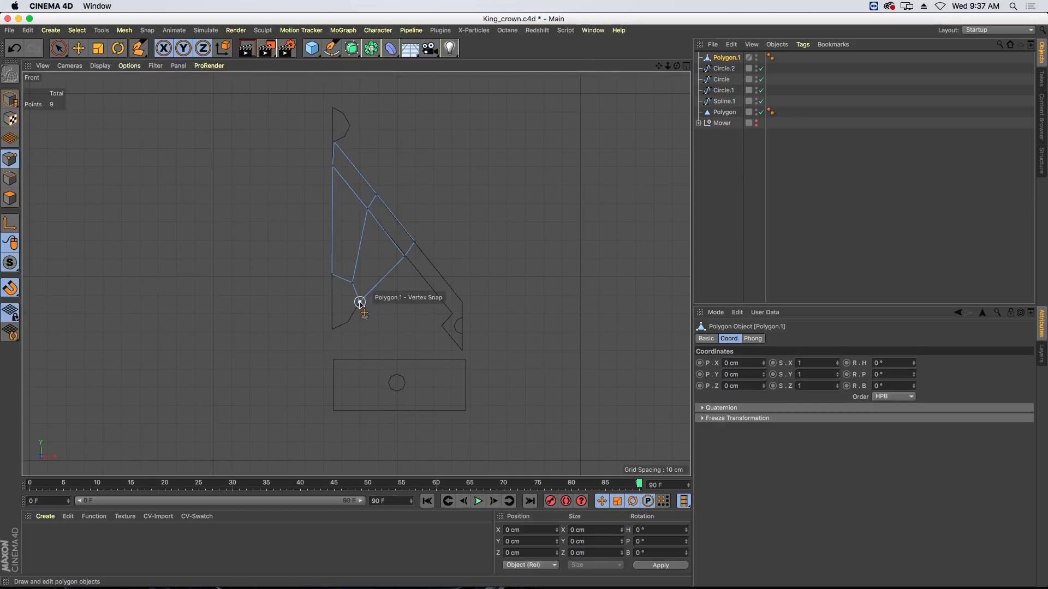
{"action": "left_click", "coordinate": [349, 322]}
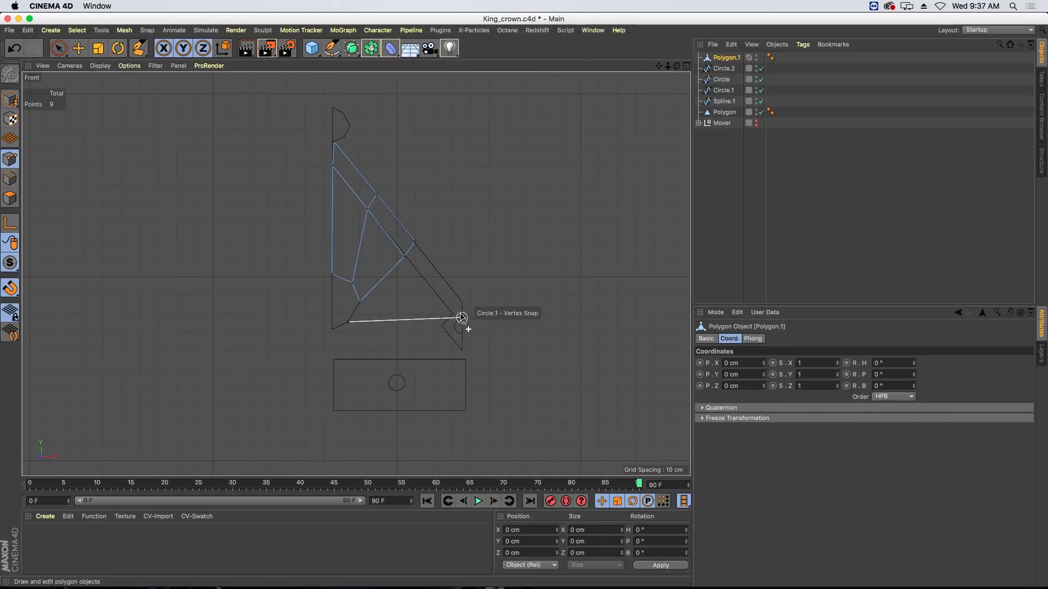
{"action": "left_click", "coordinate": [452, 315]}
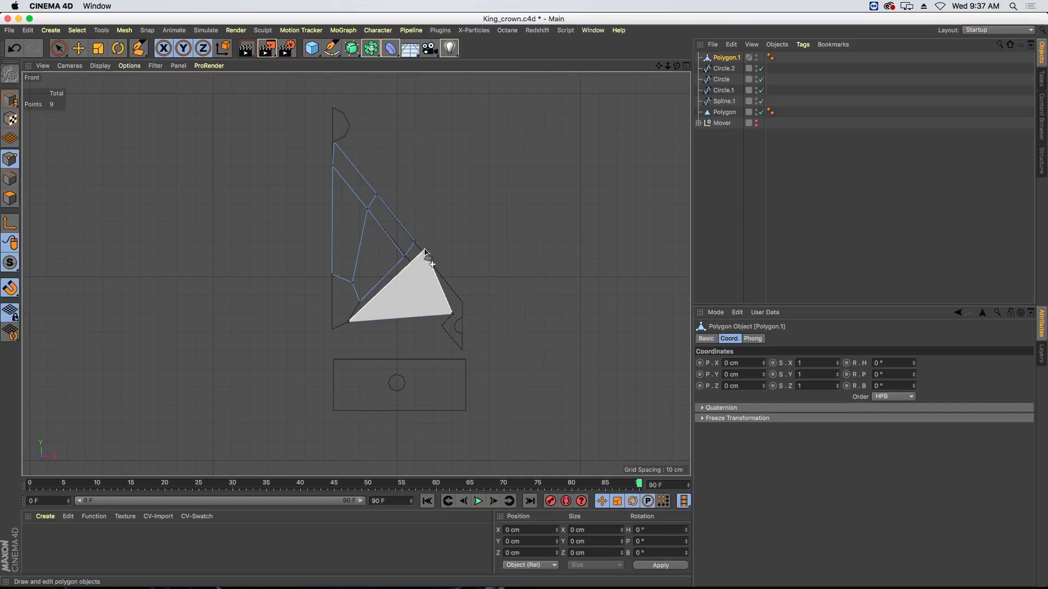
{"action": "left_click", "coordinate": [403, 256]}
{"action": "left_click", "coordinate": [358, 301]}
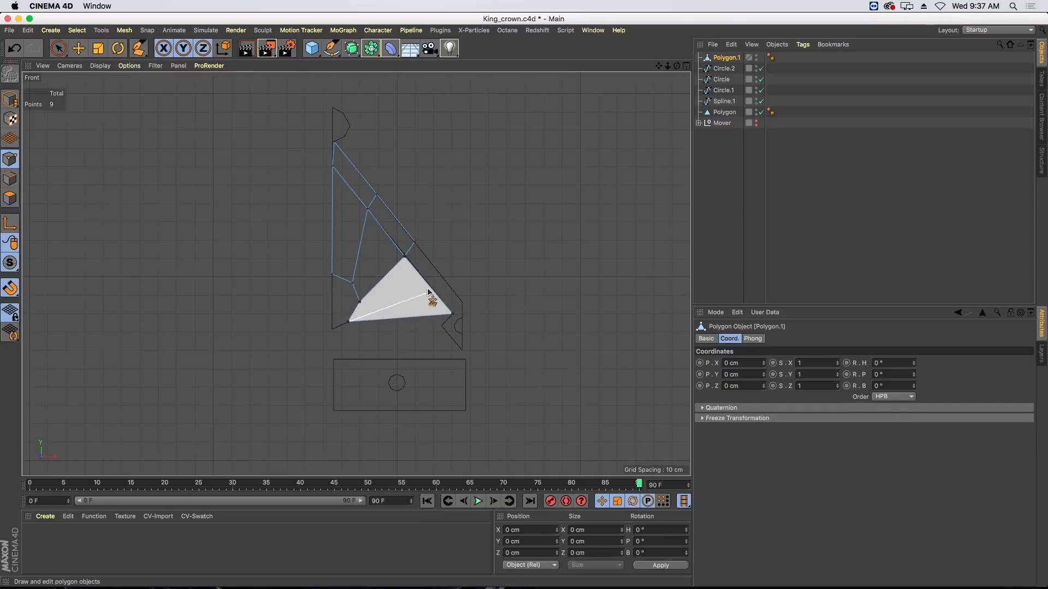
{"action": "left_click", "coordinate": [349, 322]}
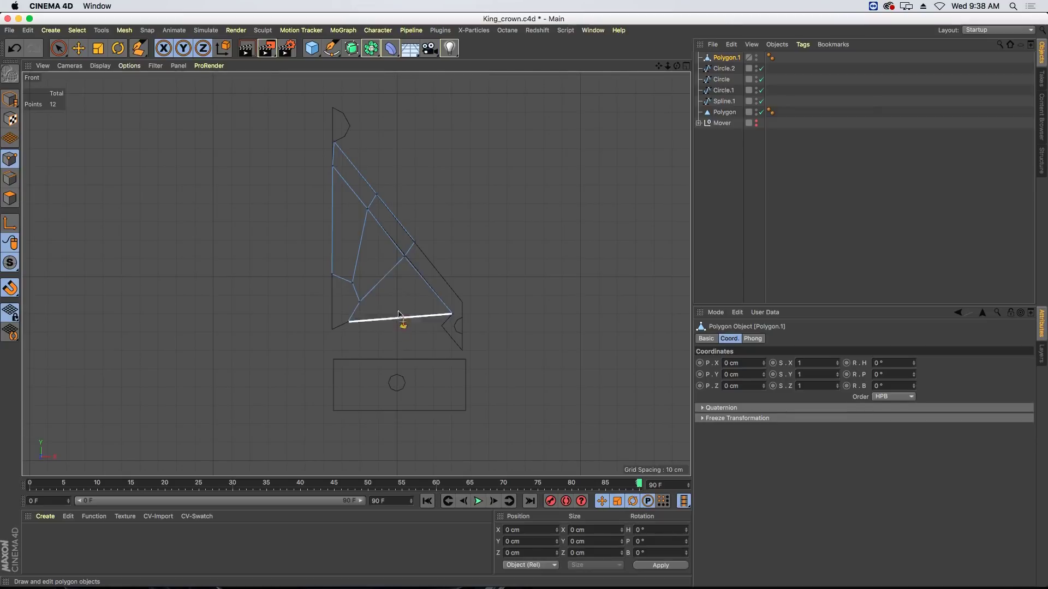
Step: Cut an edge line through the three inner polygons, from the straight vertical edge down to the midpoint of the lowest edge
{"action": "left_click", "coordinate": [332, 226]}
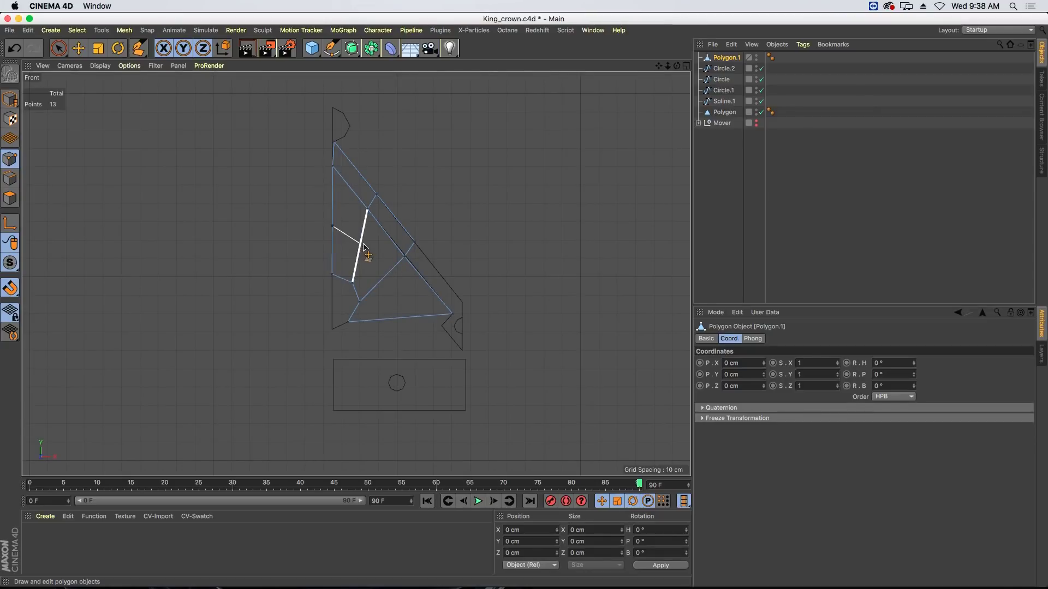
{"action": "left_click", "coordinate": [360, 244]}
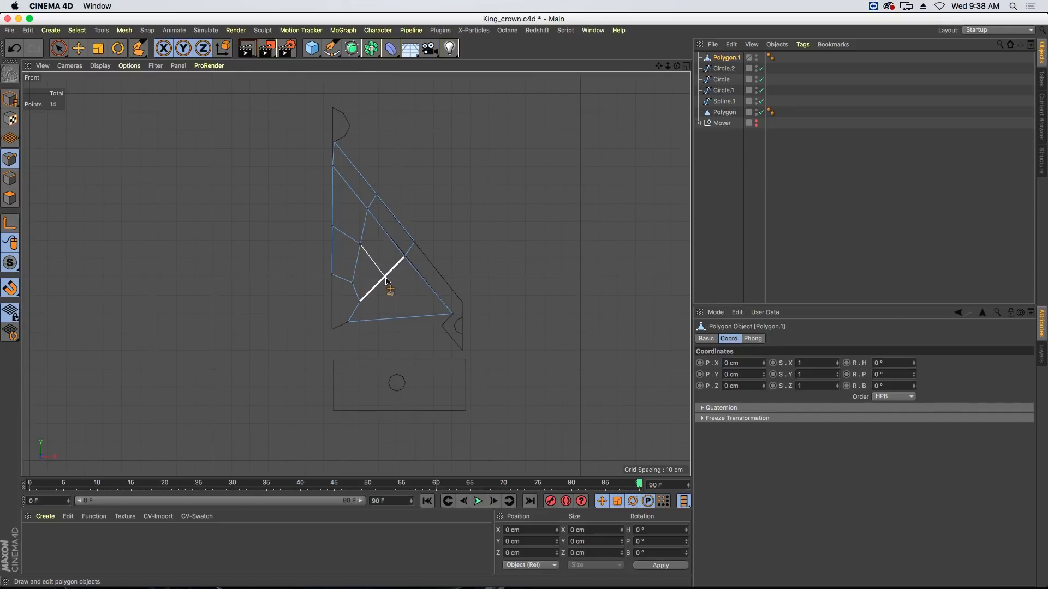
{"action": "left_click", "coordinate": [385, 277]}
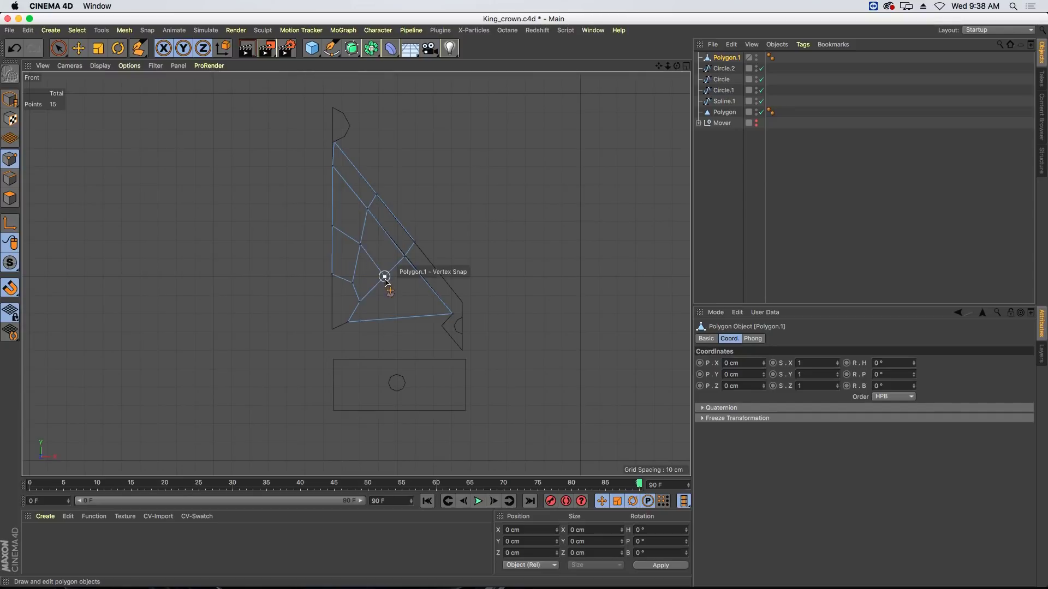
{"action": "left_click", "coordinate": [398, 318]}
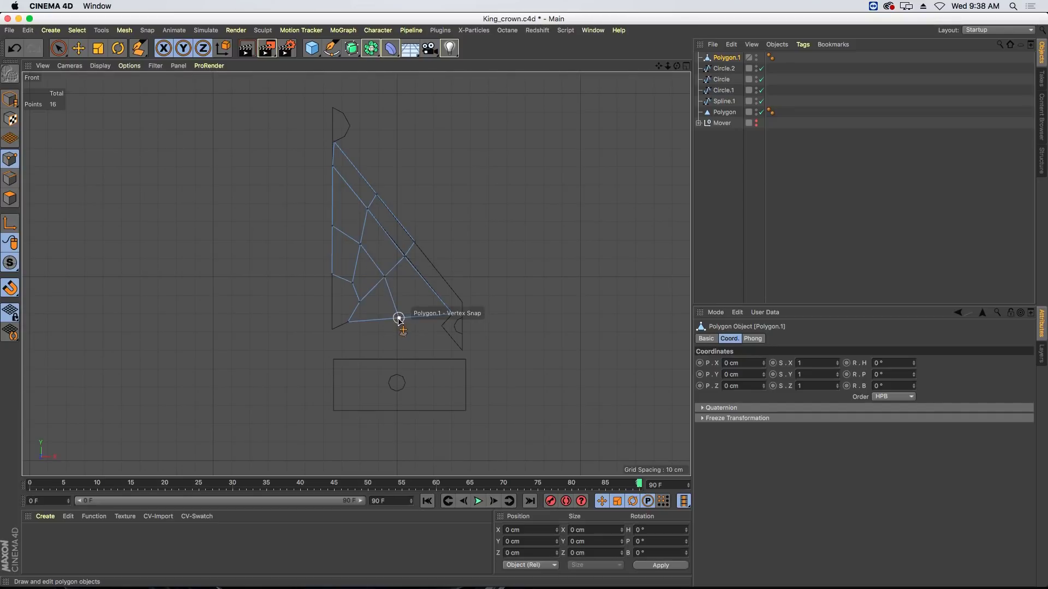
Step: Draw two adjoining four-point polygons connecting the mesh's lower edge and the half circle's base to the rectangle's upper edge
{"action": "left_click", "coordinate": [398, 359]}
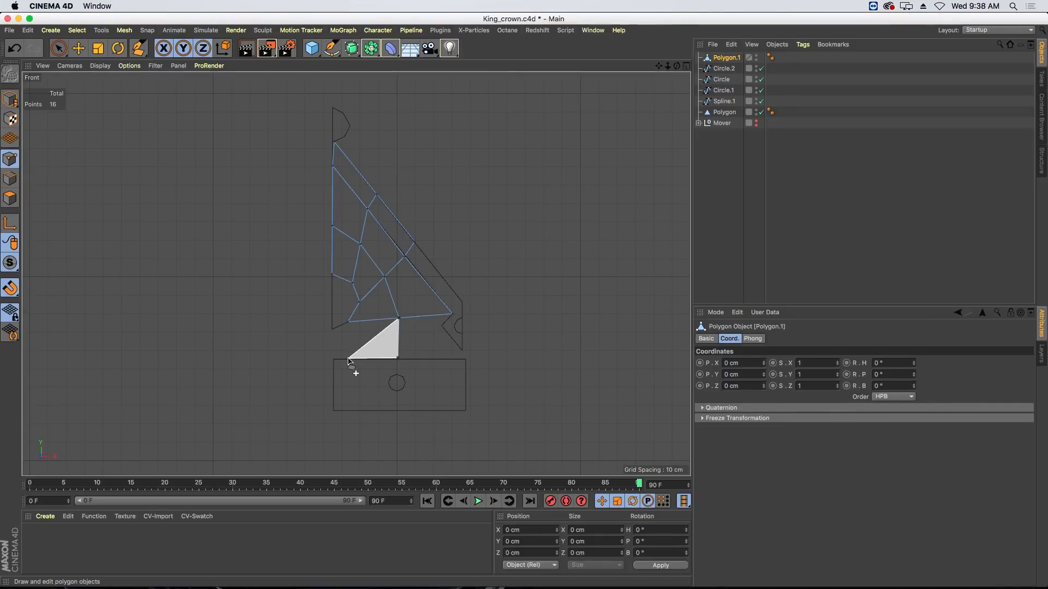
{"action": "left_click", "coordinate": [348, 359]}
{"action": "left_click", "coordinate": [349, 322]}
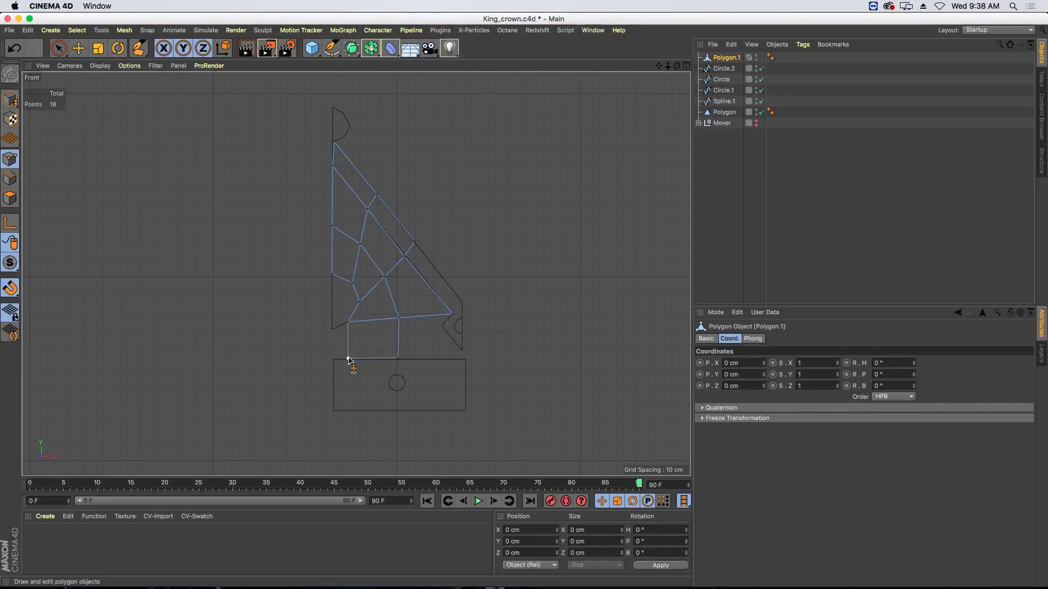
{"action": "left_click", "coordinate": [348, 359]}
{"action": "left_click", "coordinate": [333, 358]}
{"action": "left_click", "coordinate": [333, 329]}
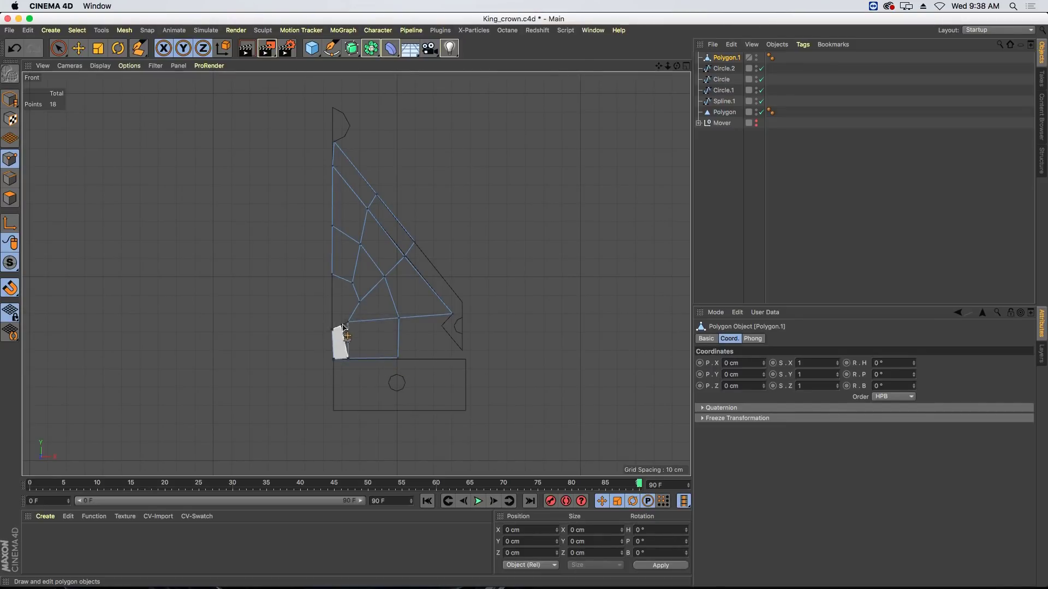
{"action": "left_click", "coordinate": [348, 322]}
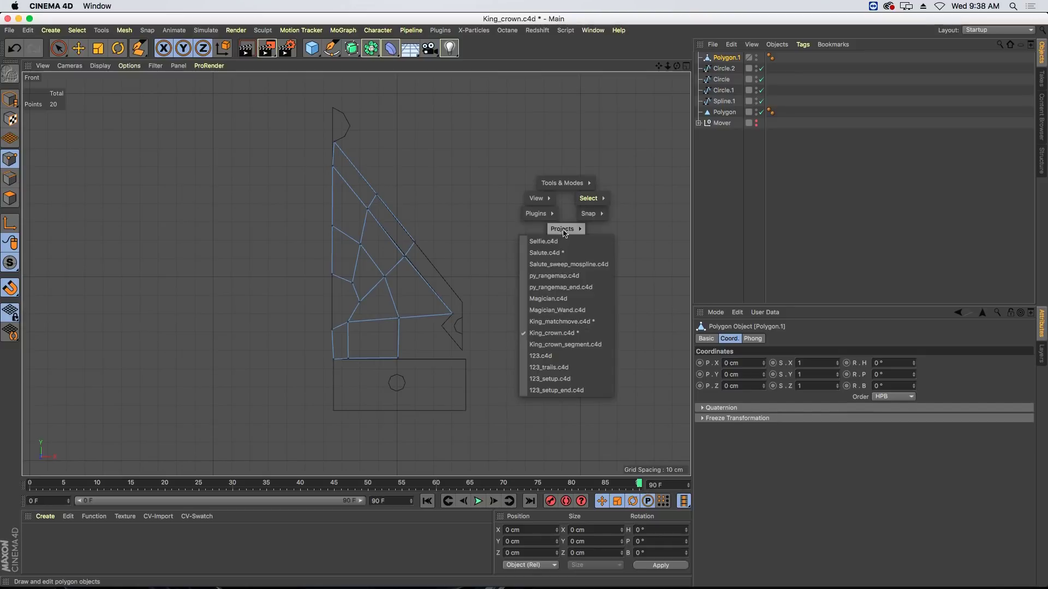
Step: Switch to the open project King_crown_segment.c4d and examine the finished crown segment's topology from an angle
{"action": "key", "text": "v"}
{"action": "mouse_move", "coordinate": [565, 229]}
{"action": "left_click", "coordinate": [582, 345]}
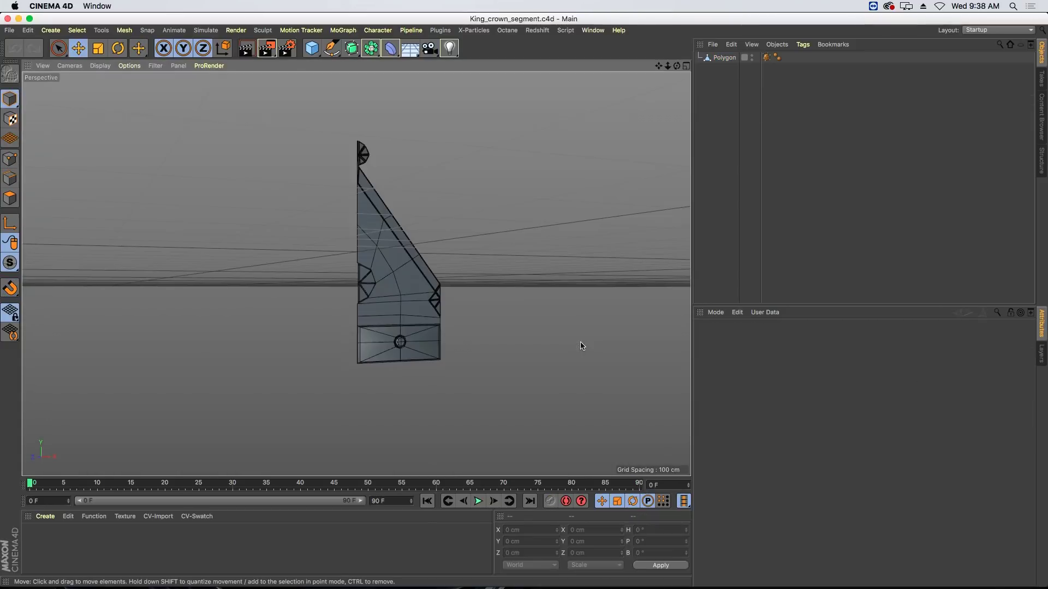
{"action": "scroll", "coordinate": [449, 300], "scroll_direction": "up", "scroll_amount": 3}
{"action": "left_click_drag", "start_coordinate": [433, 267], "coordinate": [390, 291], "text": "alt"}
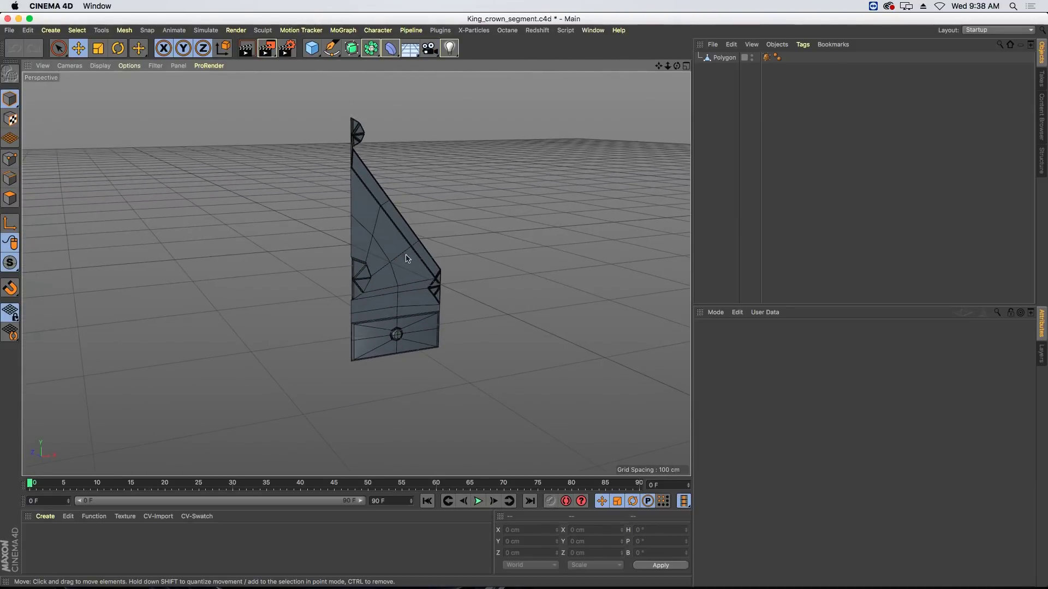
Step: Switch back to the project King_crown.c4d and display the model in the Perspective view
{"action": "key", "text": "v"}
{"action": "mouse_move", "coordinate": [413, 266]}
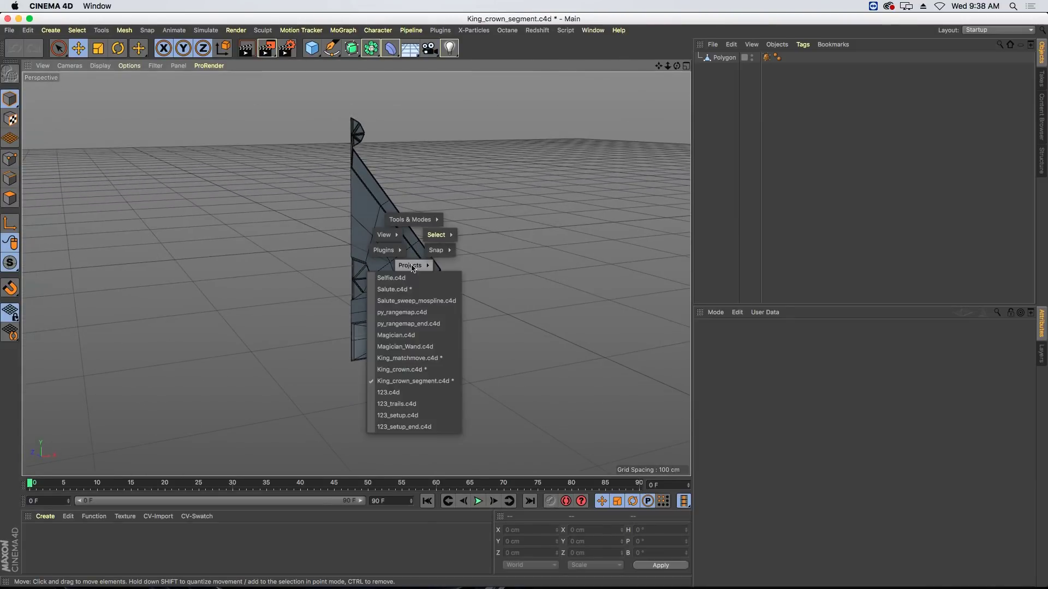
{"action": "left_click", "coordinate": [413, 371]}
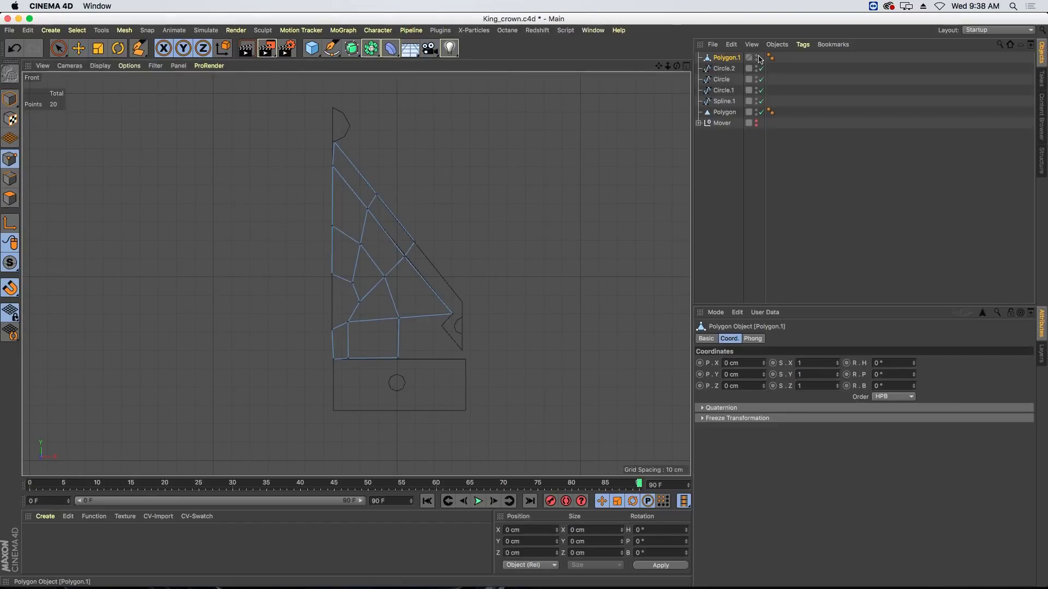
{"action": "key", "text": "F1"}
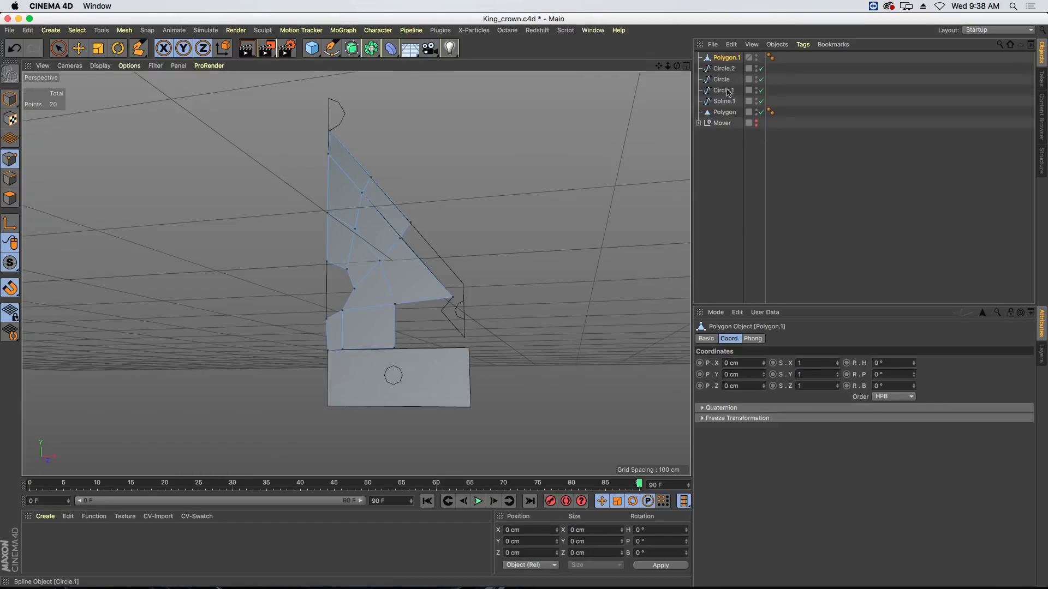
Step: Disable the circle and outline splines and the base Polygon, and hide the hand-drawn Polygon.1
{"action": "left_click_drag", "start_coordinate": [761, 79], "coordinate": [762, 112]}
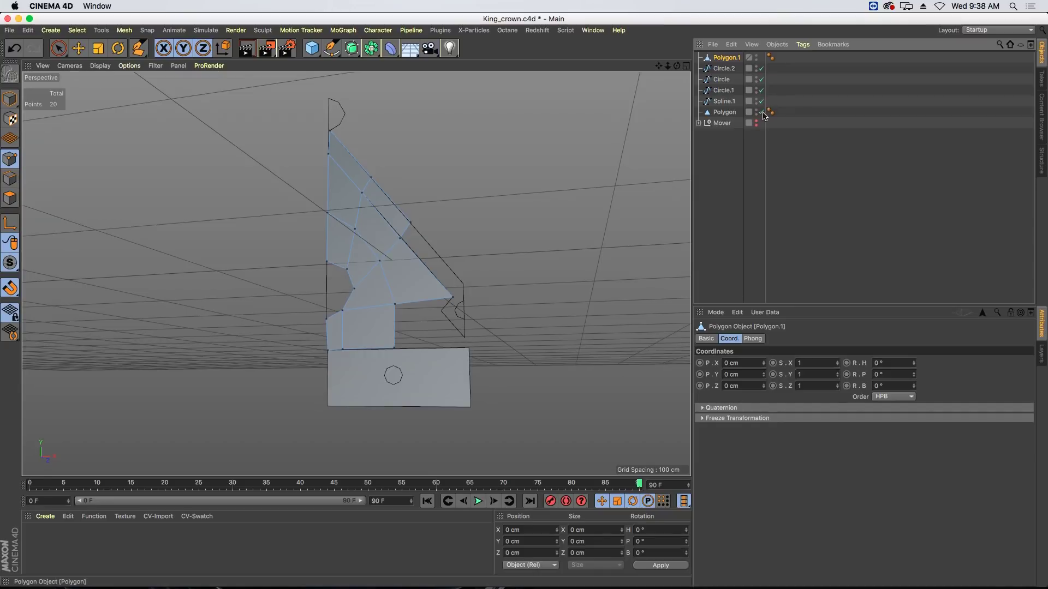
{"action": "left_click", "coordinate": [761, 68]}
{"action": "left_click", "coordinate": [756, 56]}
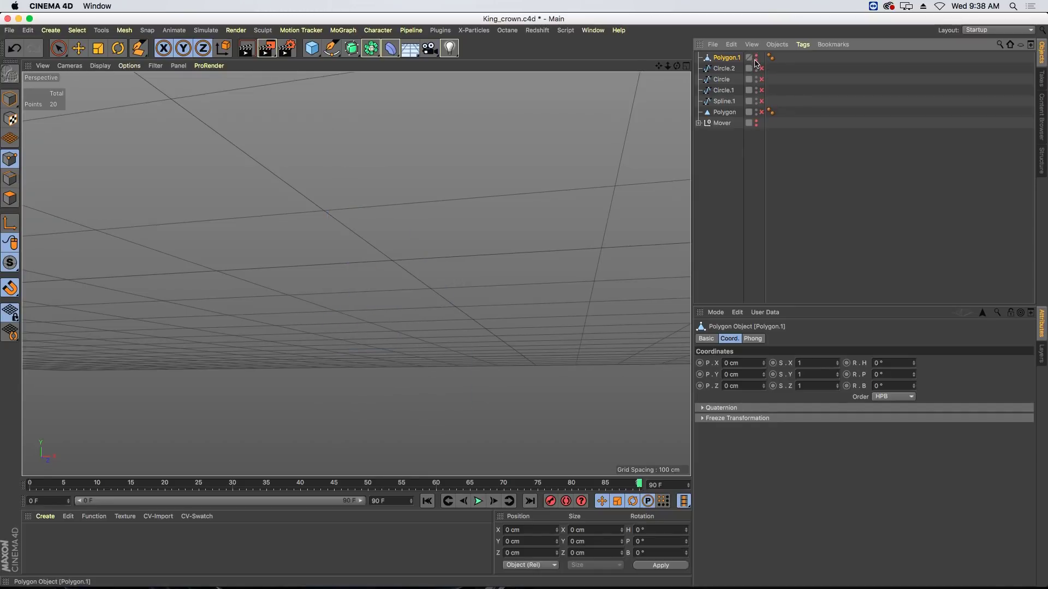
Step: Make the Mover group visible and frame its crown segment in the Perspective view
{"action": "left_click", "coordinate": [756, 121]}
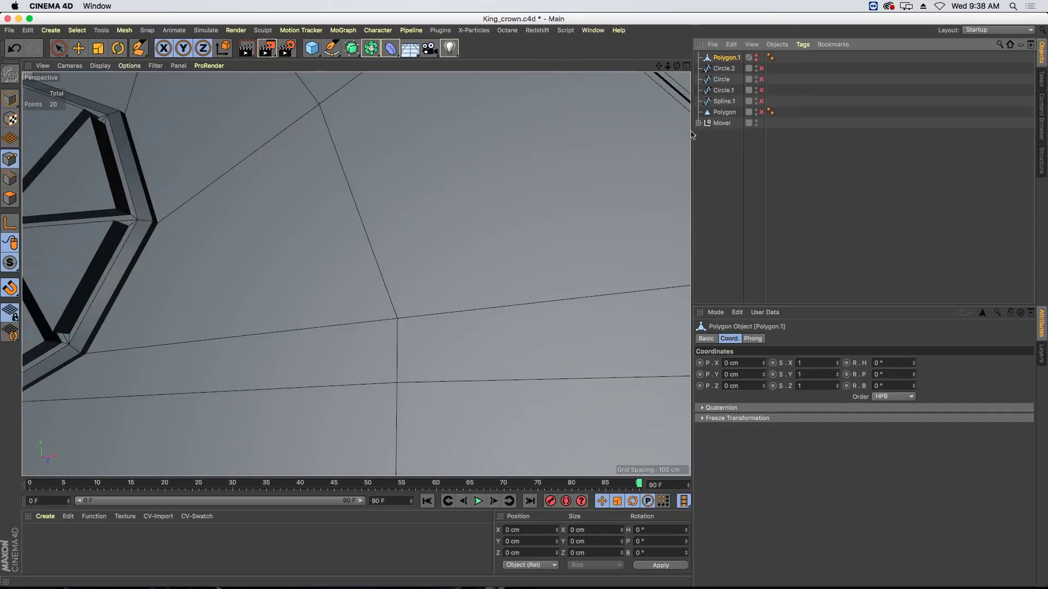
{"action": "left_click", "coordinate": [723, 122]}
{"action": "key", "text": "alt+h"}
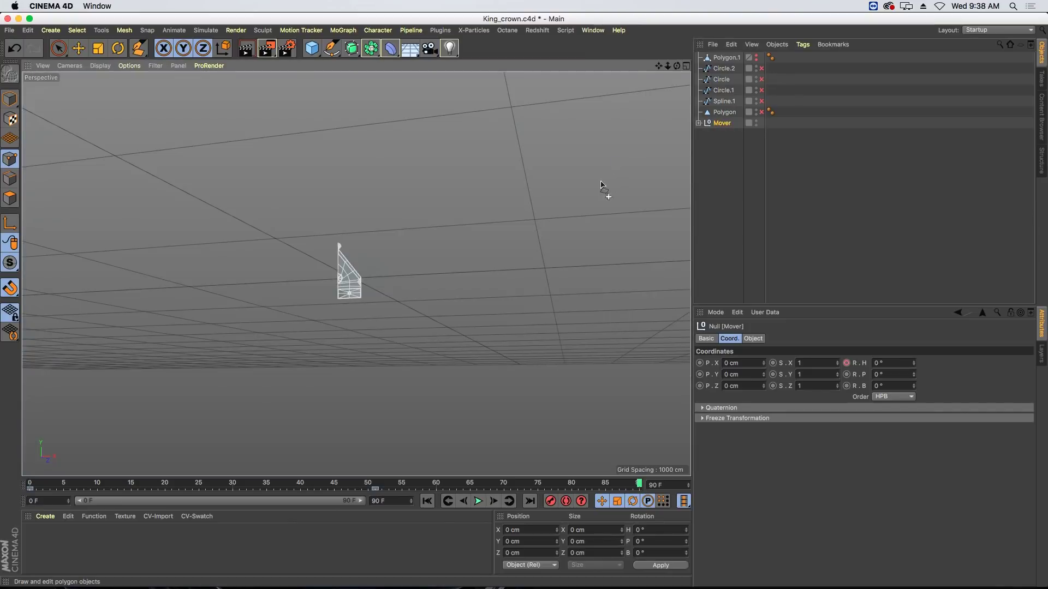
{"action": "right_click_drag", "start_coordinate": [336, 280], "coordinate": [441, 153], "text": "alt"}
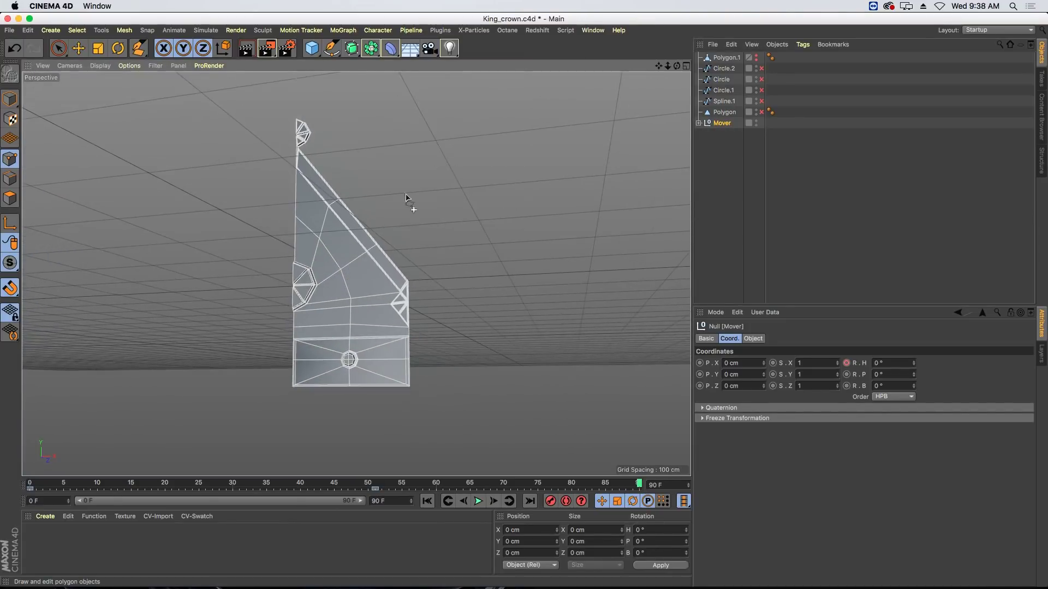
{"action": "left_click_drag", "start_coordinate": [411, 203], "coordinate": [416, 275], "text": "alt"}
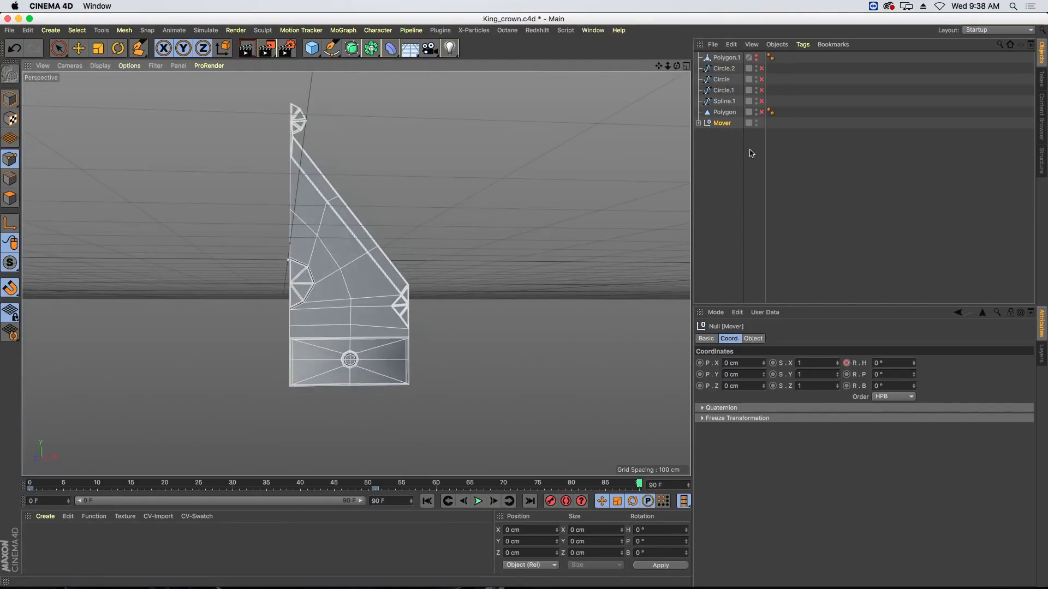
Step: Expand the Mover hierarchy with its object names fully readable and select the Polygon nested under Symmetry
{"action": "left_click", "coordinate": [698, 123]}
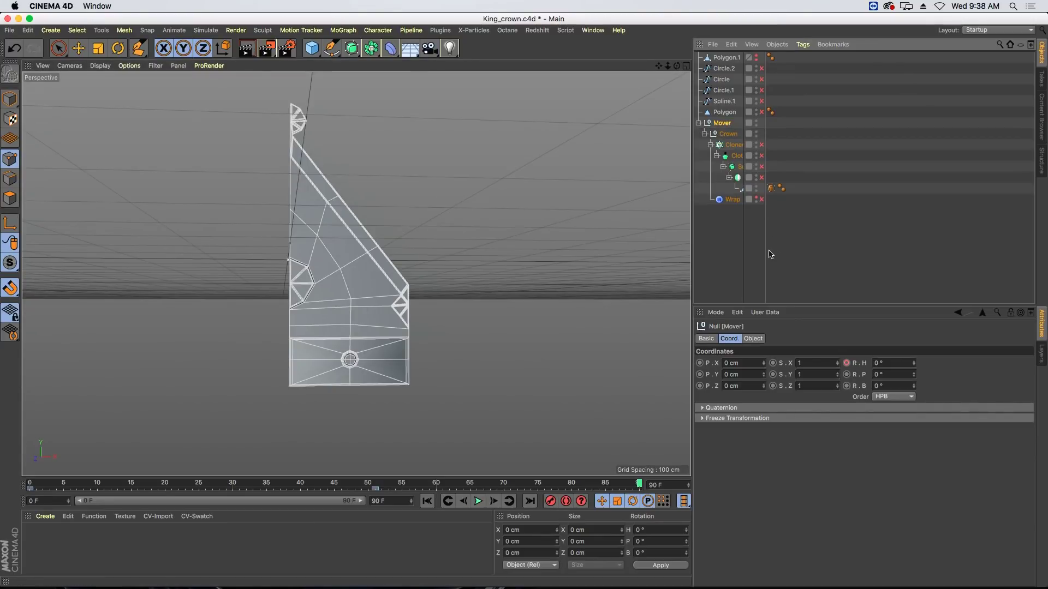
{"action": "left_click_drag", "start_coordinate": [768, 254], "coordinate": [818, 251]}
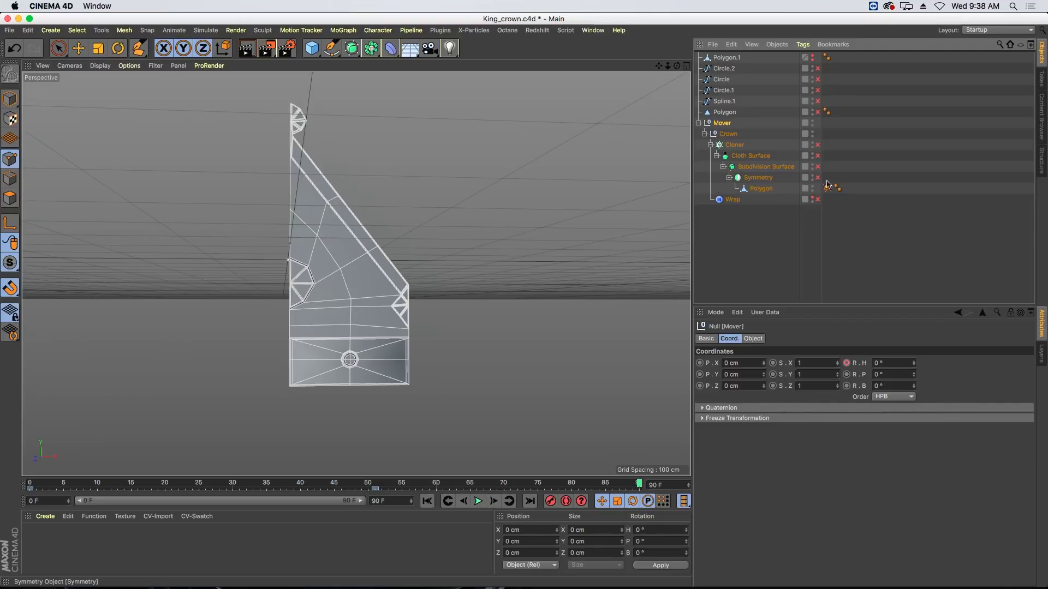
{"action": "left_click", "coordinate": [760, 189]}
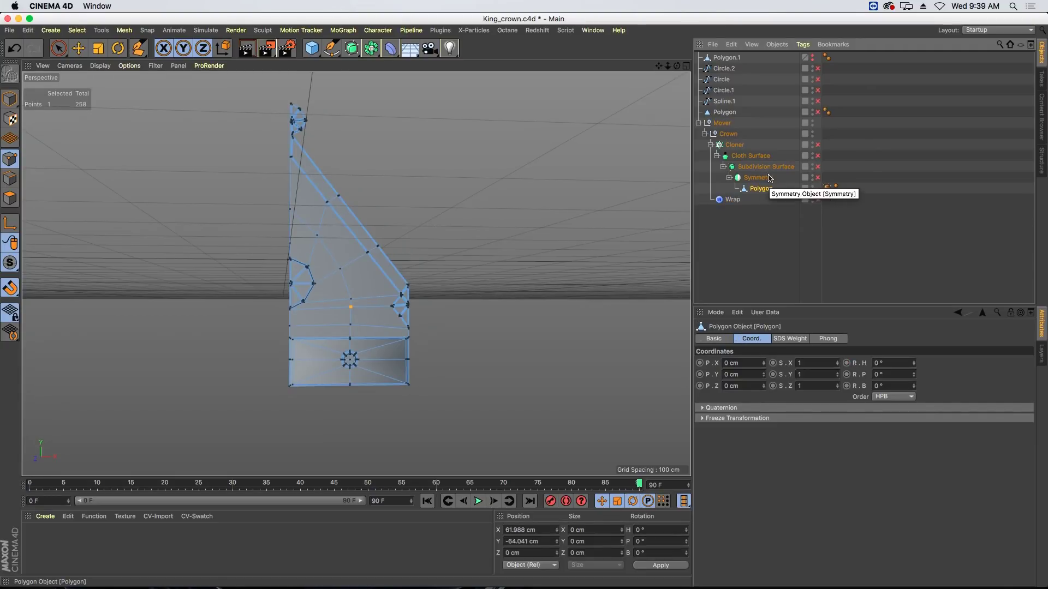
Step: Enable the Symmetry and Subdivision Surface generators above the crown segment's Polygon
{"action": "left_click", "coordinate": [764, 167]}
{"action": "left_click", "coordinate": [764, 178]}
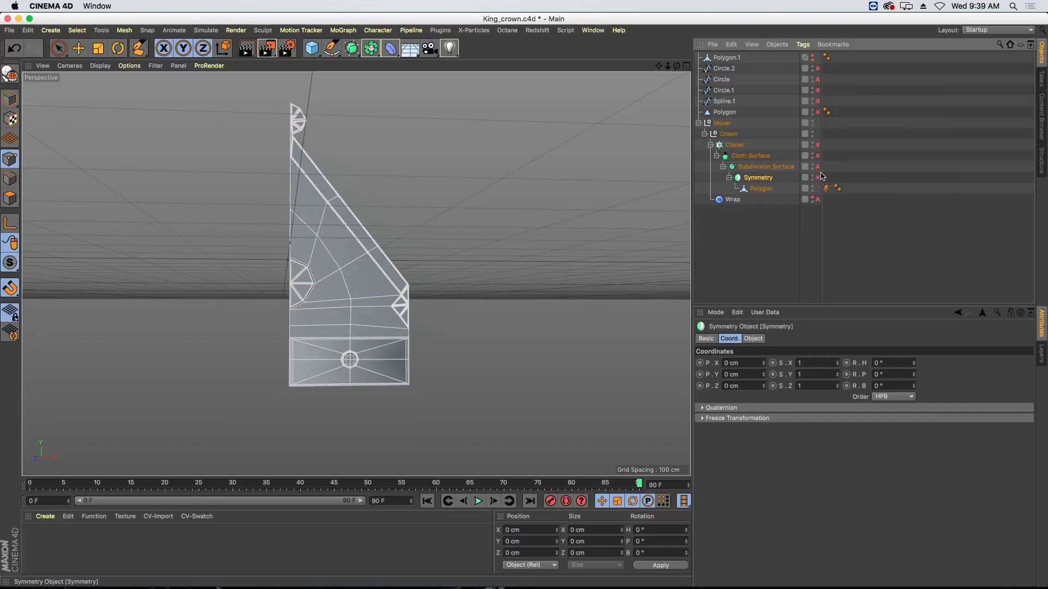
{"action": "left_click", "coordinate": [818, 178]}
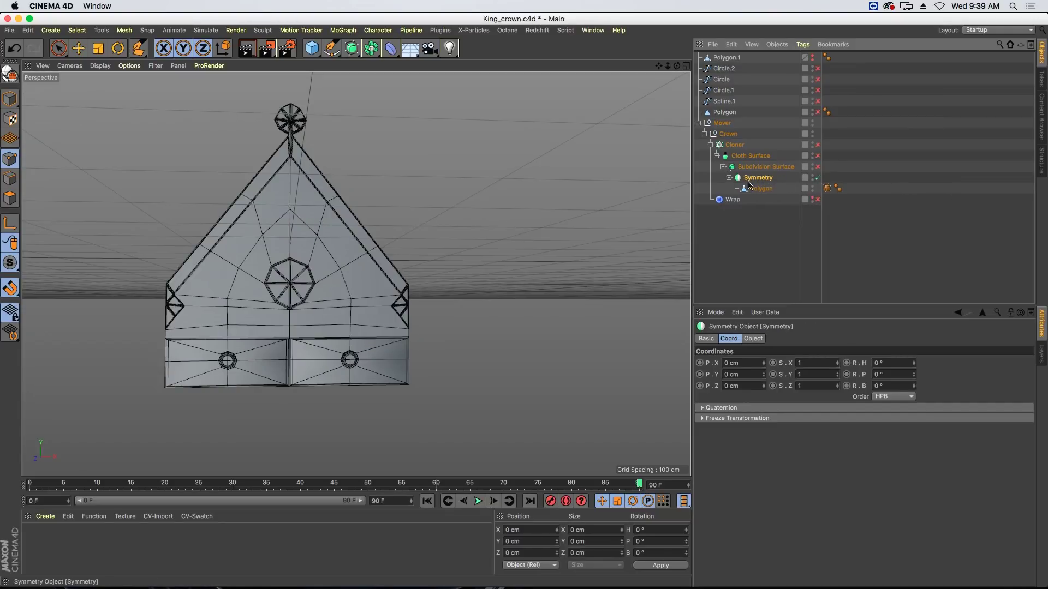
{"action": "left_click", "coordinate": [817, 167]}
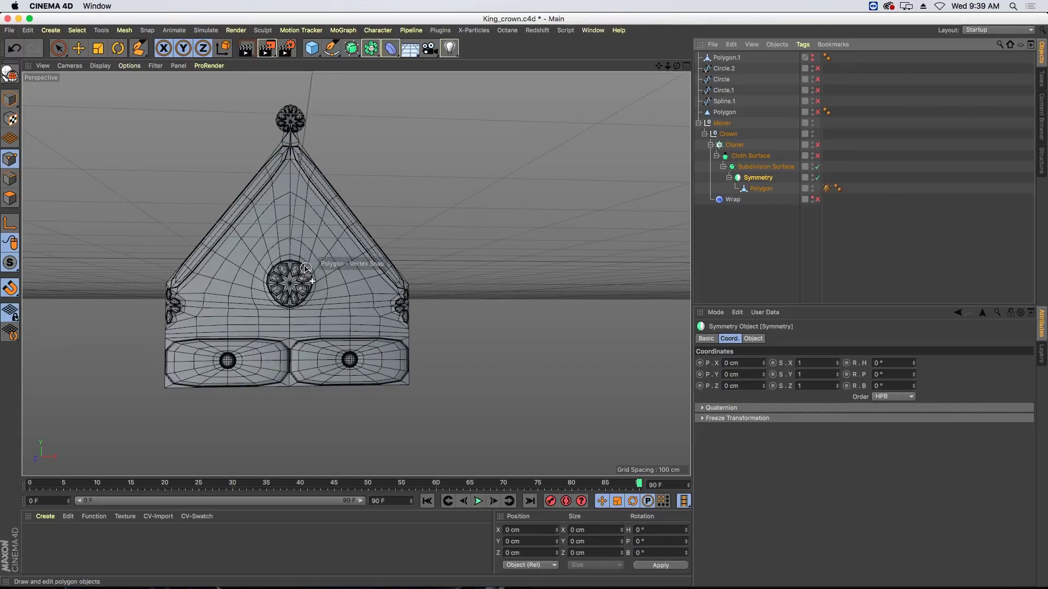
Step: Inspect the crown segment's thickness from the side, enable its Cloth Surface generator and select that generator
{"action": "left_click_drag", "start_coordinate": [305, 268], "coordinate": [128, 370], "text": "alt"}
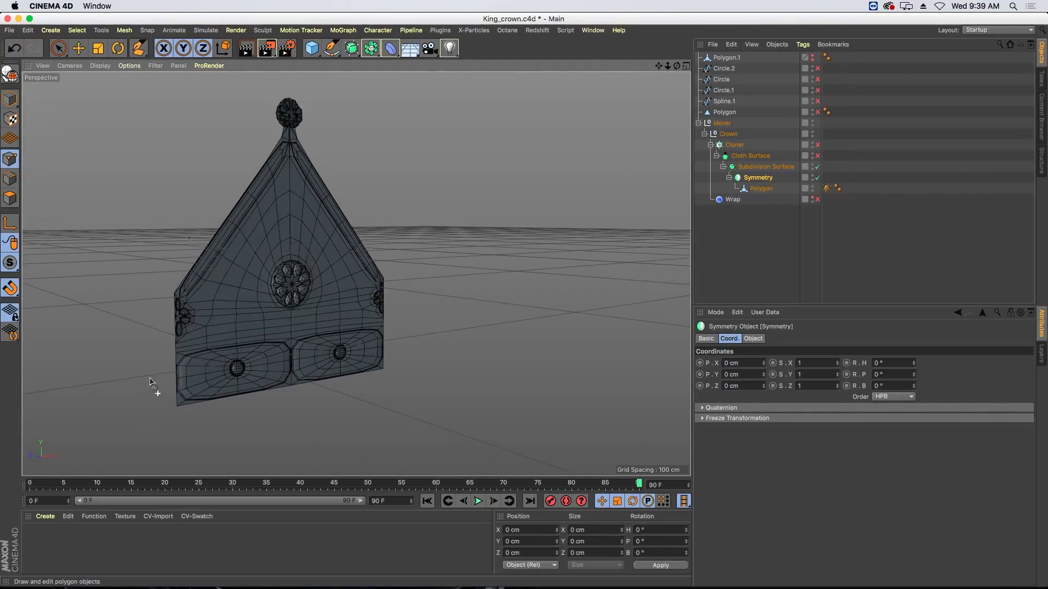
{"action": "left_click_drag", "start_coordinate": [234, 335], "coordinate": [554, 261], "text": "alt"}
{"action": "scroll", "coordinate": [259, 289], "scroll_direction": "up", "scroll_amount": 5}
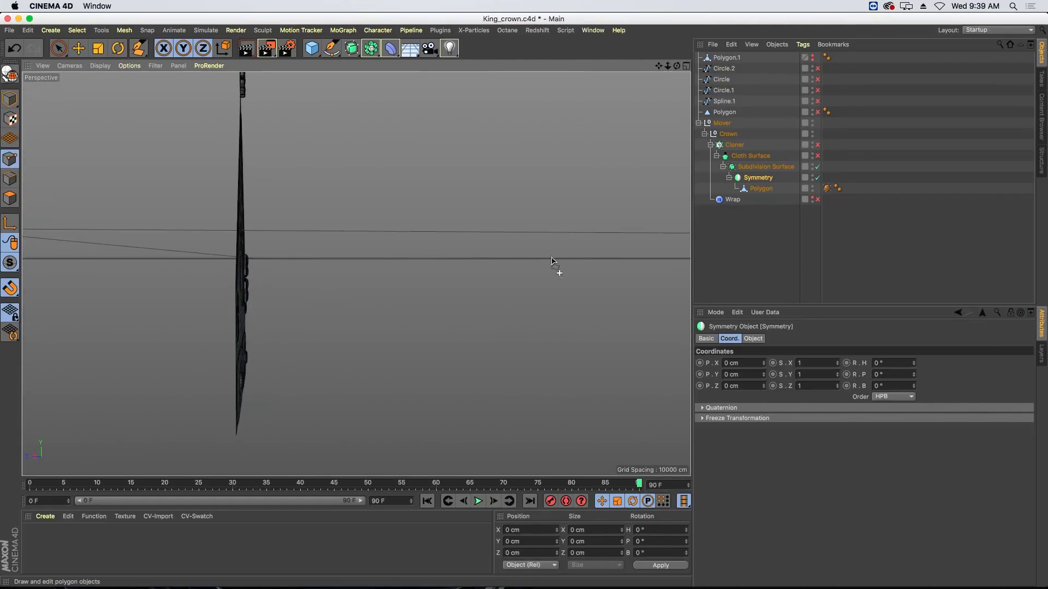
{"action": "left_click", "coordinate": [816, 156]}
{"action": "left_click", "coordinate": [751, 155]}
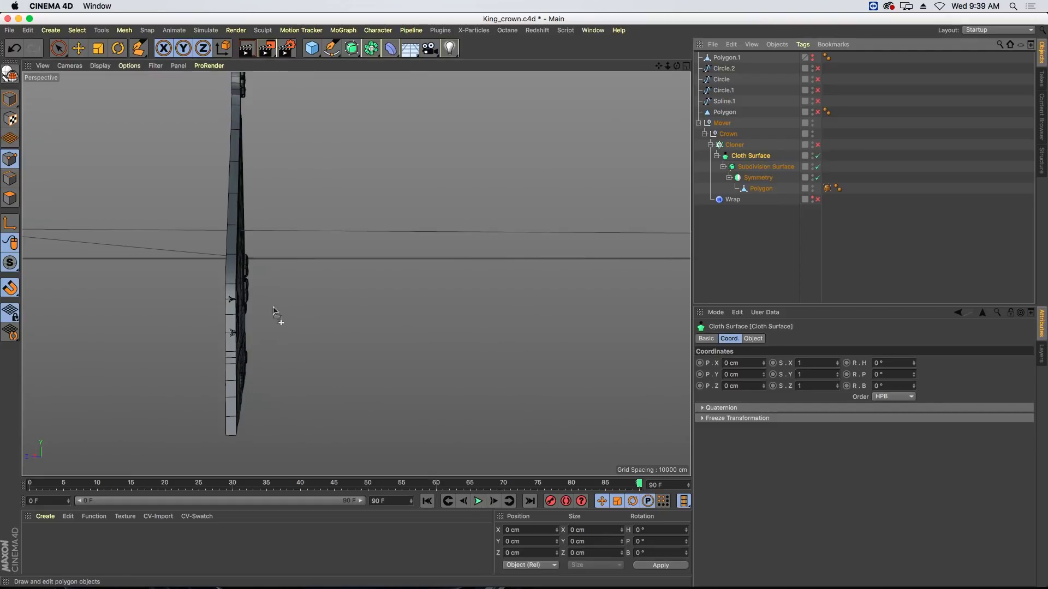
Step: Try a different thickness on the crown segment's Cloth Surface while viewing the segment at an angle
{"action": "left_click_drag", "start_coordinate": [367, 311], "coordinate": [273, 297], "text": "alt"}
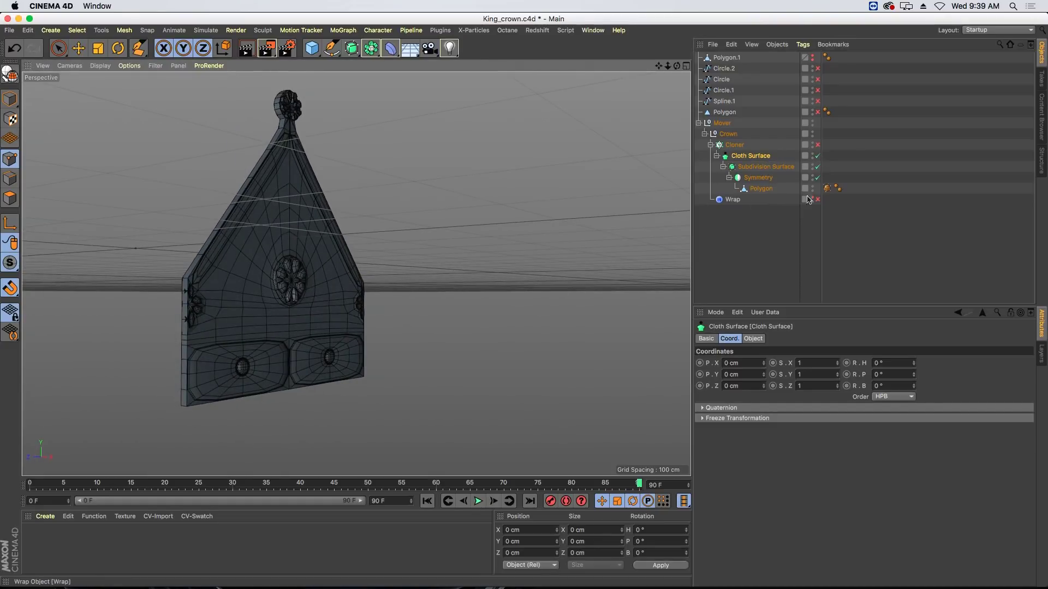
{"action": "left_click", "coordinate": [753, 338]}
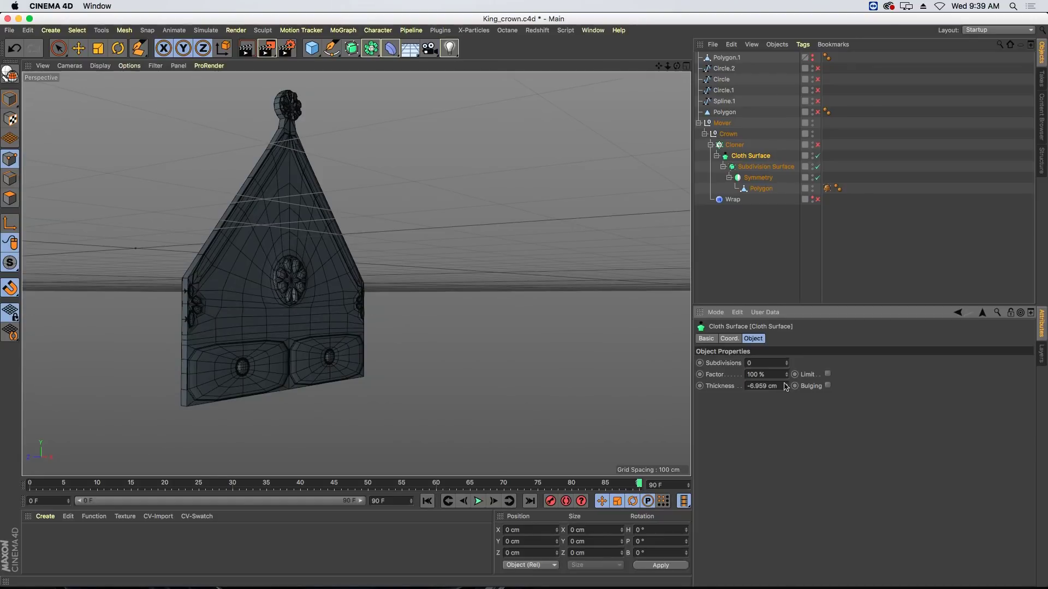
{"action": "mouse_move", "coordinate": [786, 386]}
{"action": "left_mouse_down"}
{"action": "mouse_move", "coordinate": [787, 371]}
{"action": "mouse_move", "coordinate": [786, 401]}
{"action": "mouse_move", "coordinate": [776, 377]}
{"action": "left_mouse_up"}
Step: Enable the Cloner above the crown segment and view the whole row of clones at an angle from above
{"action": "left_click", "coordinate": [344, 30]}
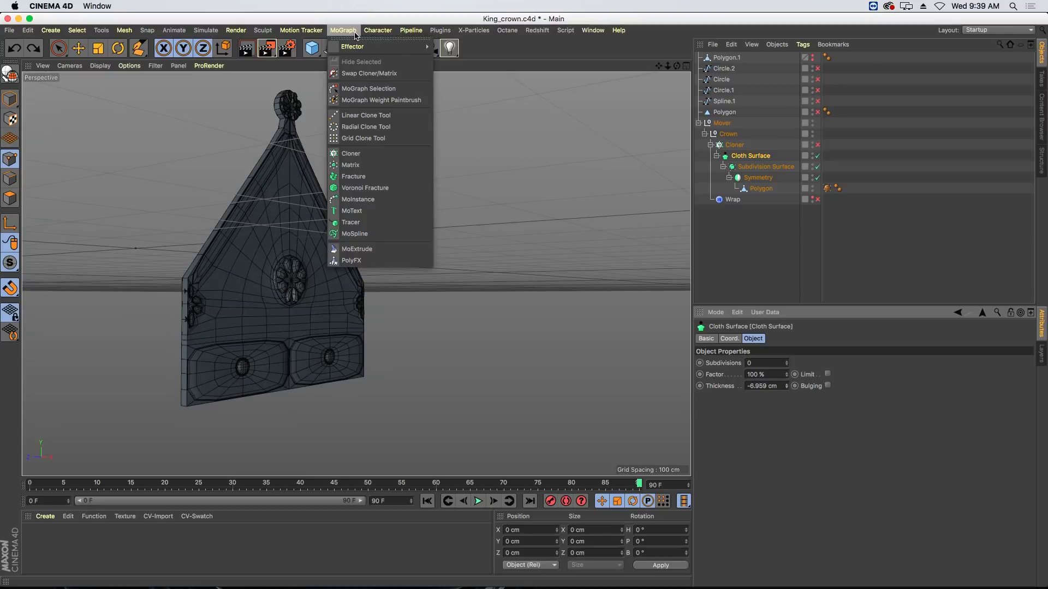
{"action": "left_click", "coordinate": [732, 145]}
{"action": "double_click", "coordinate": [734, 145]}
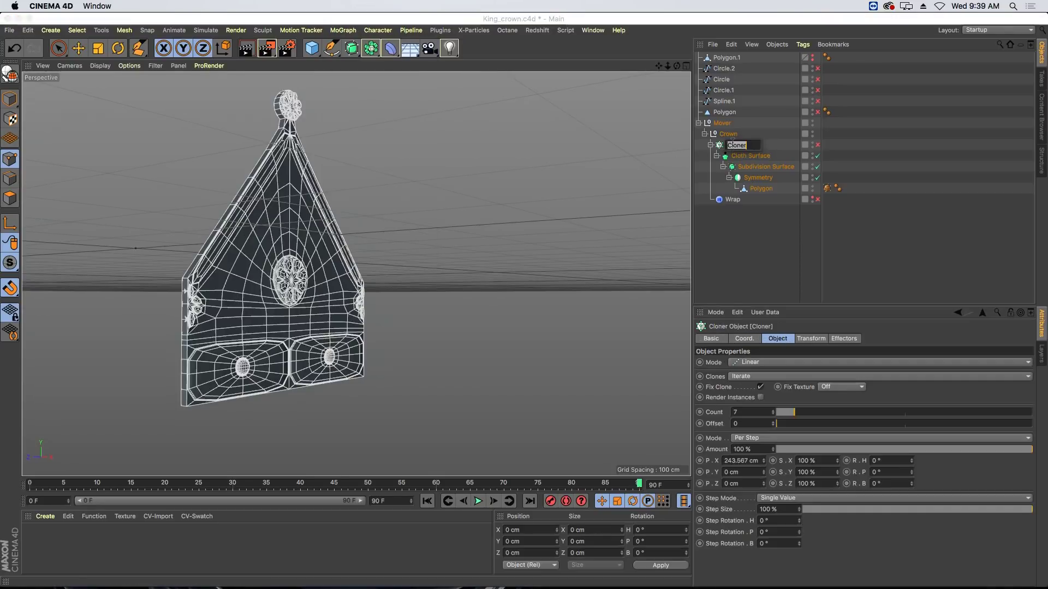
{"action": "left_click", "coordinate": [770, 144]}
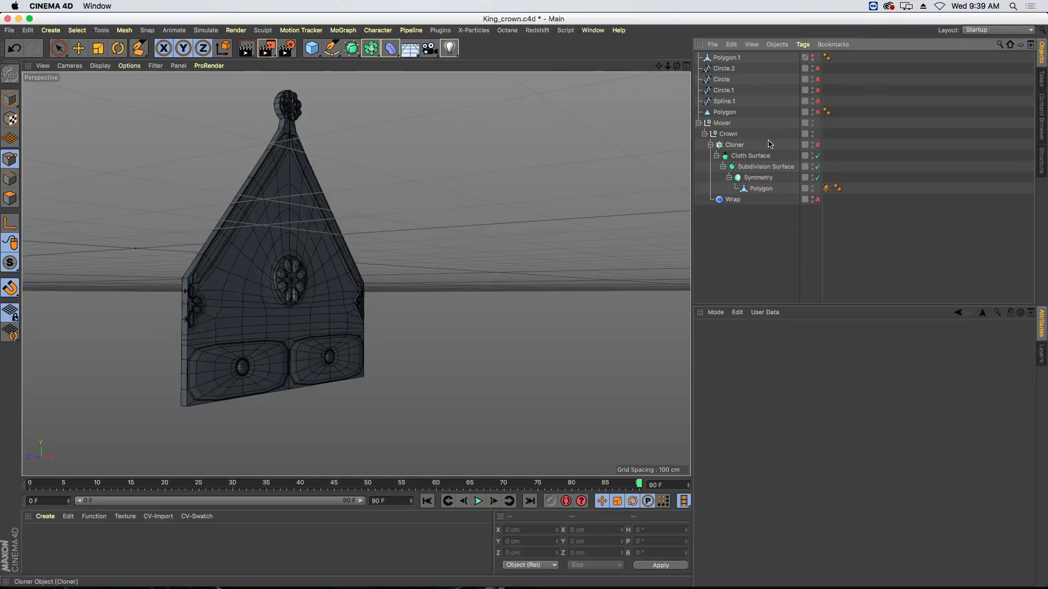
{"action": "left_click", "coordinate": [731, 147]}
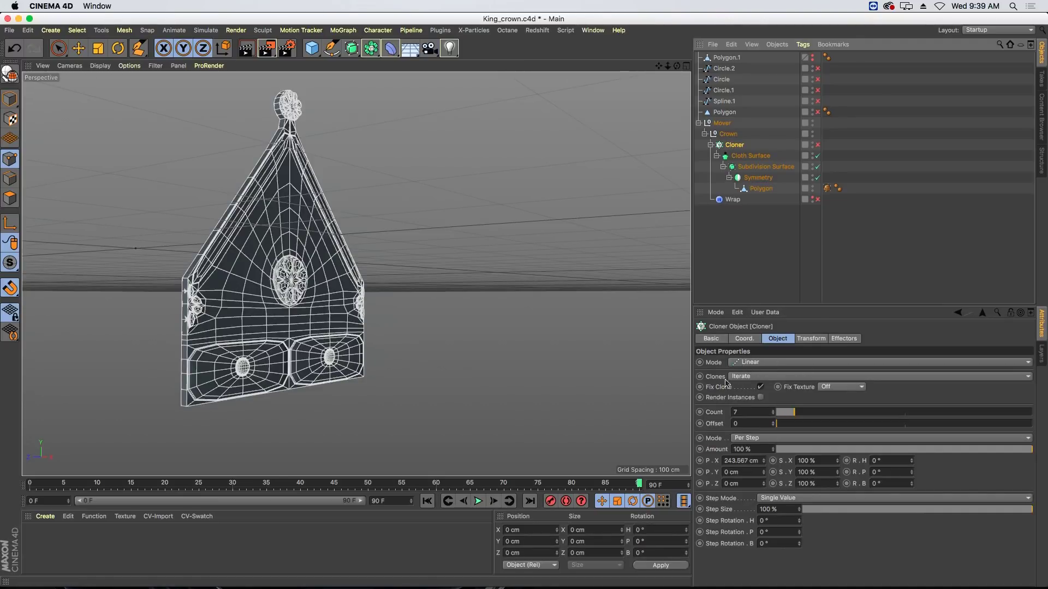
{"action": "left_click", "coordinate": [817, 146]}
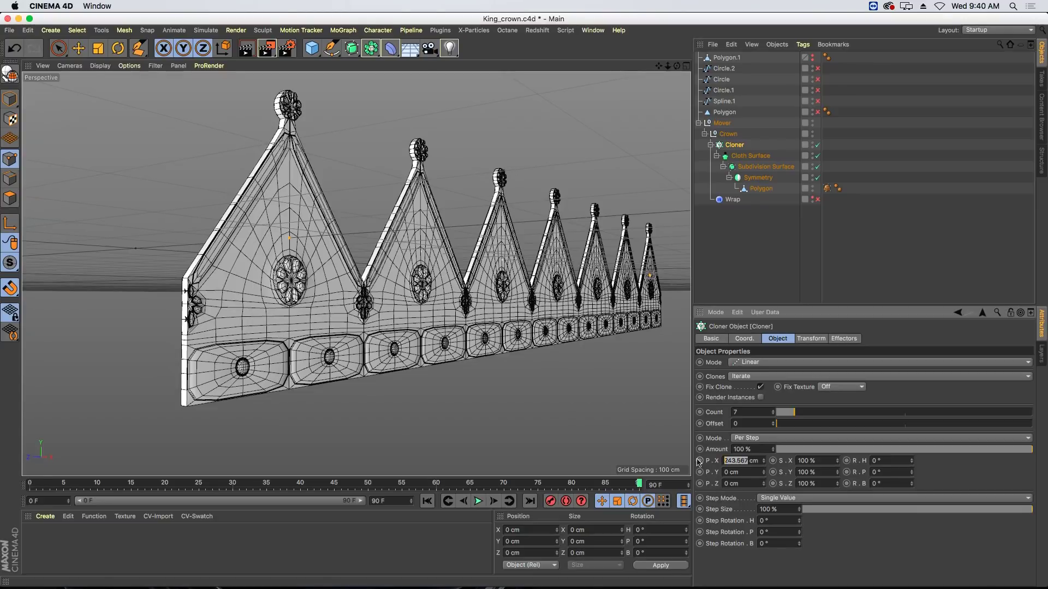
{"action": "left_click", "coordinate": [787, 238]}
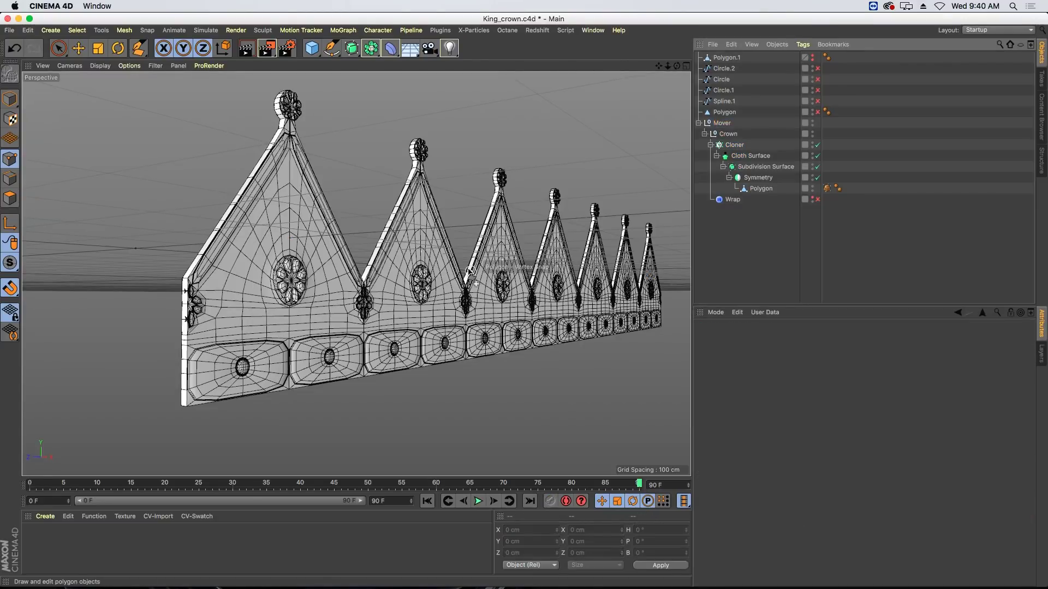
{"action": "scroll", "coordinate": [431, 294], "scroll_direction": "down", "scroll_amount": 5}
{"action": "scroll", "coordinate": [411, 286], "scroll_direction": "up", "scroll_amount": 1}
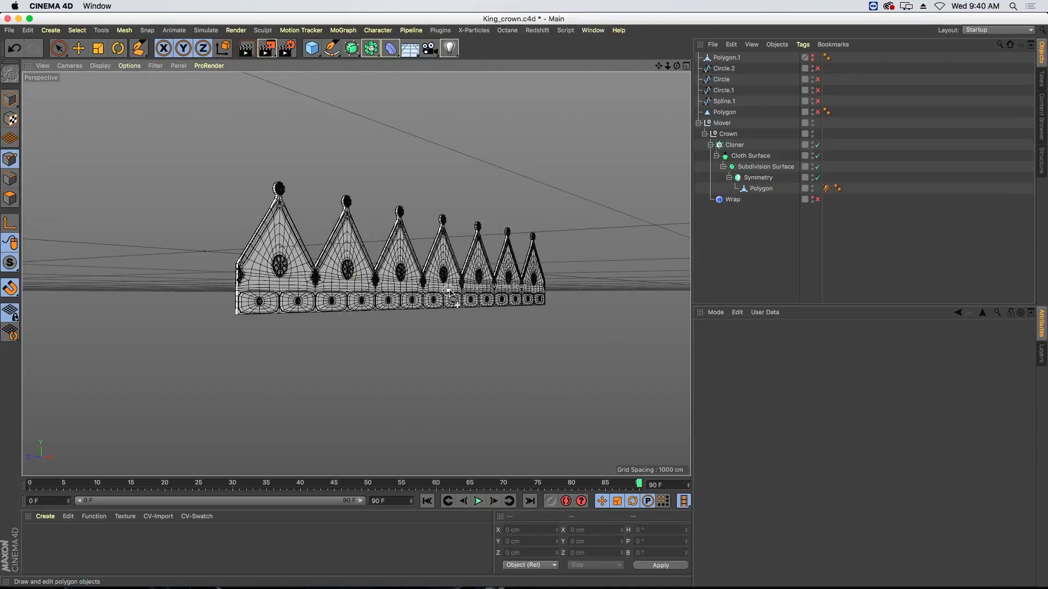
{"action": "mouse_move", "coordinate": [453, 288]}
{"action": "left_mouse_down", "text": "alt"}
{"action": "mouse_move", "coordinate": [462, 295]}
{"action": "mouse_move", "coordinate": [453, 303]}
{"action": "left_mouse_up", "text": "alt"}
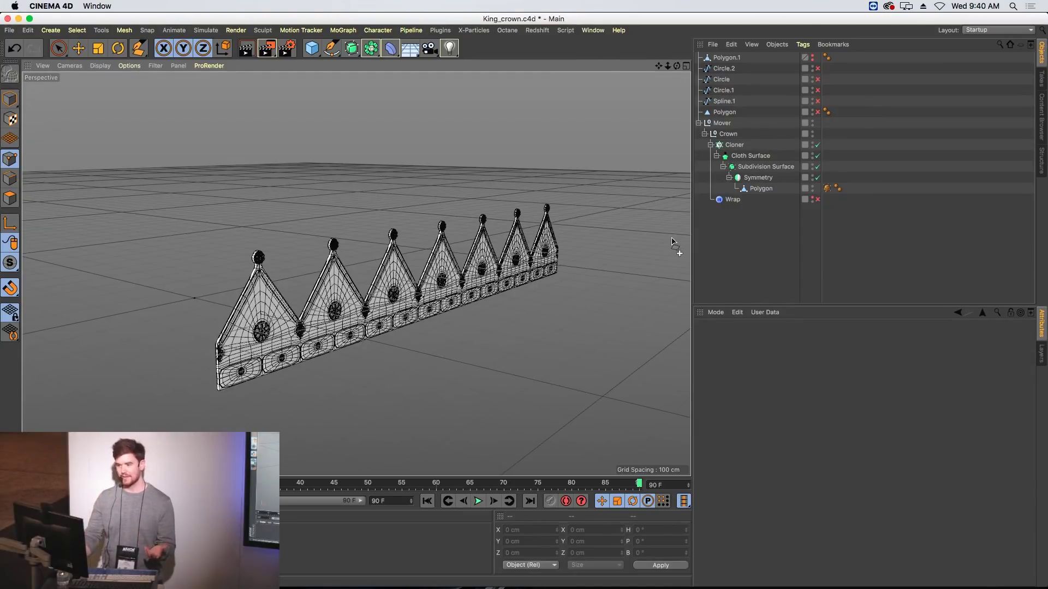
Step: Locate Wrap among the available deformers and collapse the Cloner's hierarchy
{"action": "left_click", "coordinate": [391, 50]}
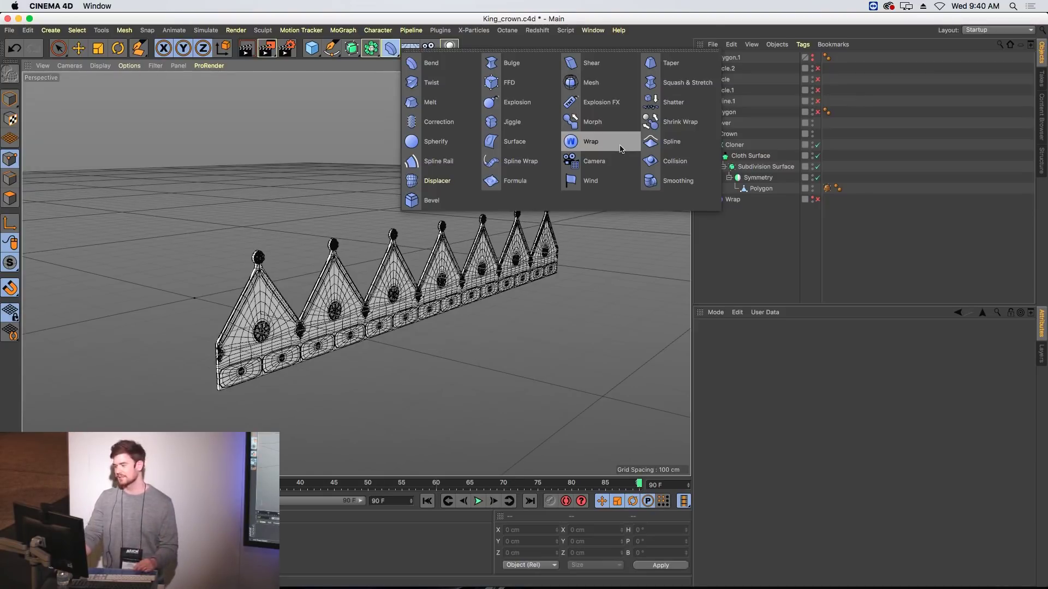
{"action": "left_click", "coordinate": [789, 206]}
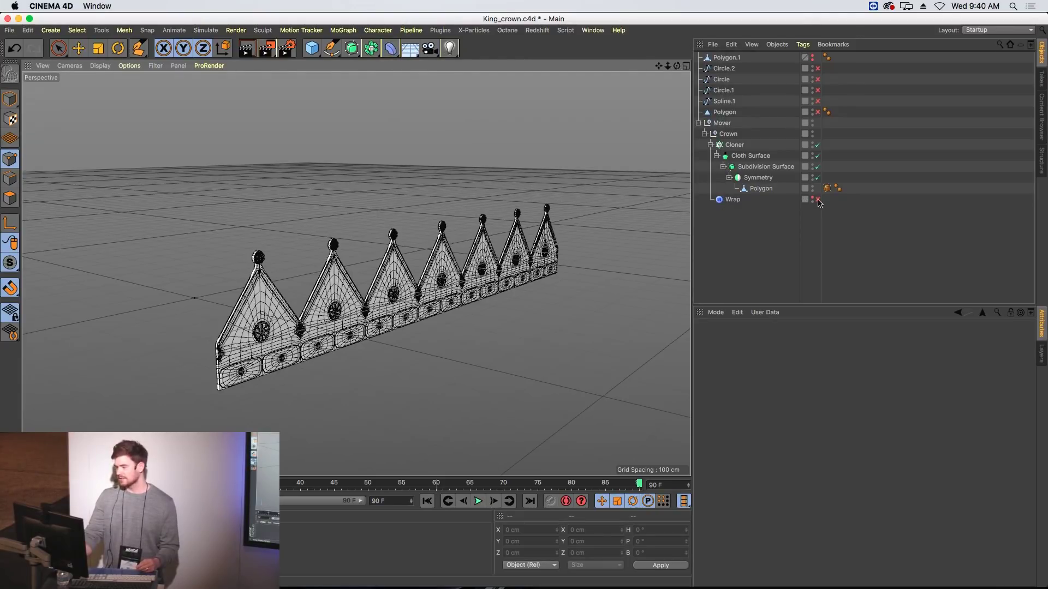
{"action": "left_click", "coordinate": [710, 145]}
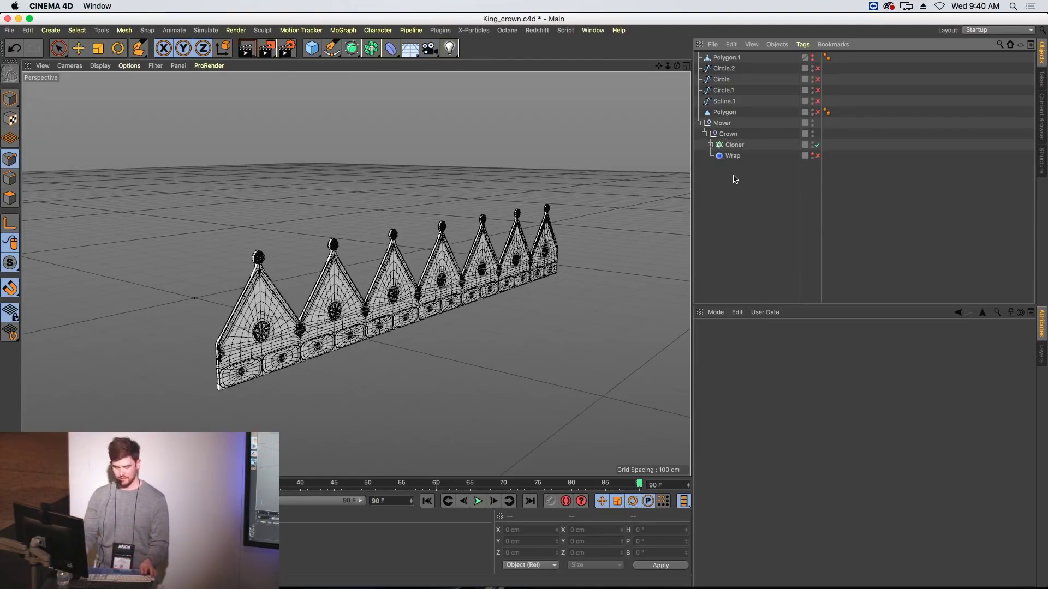
Step: Create a new project containing a Plane with a Bend deformer added as its child
{"action": "key", "text": "super+n"}
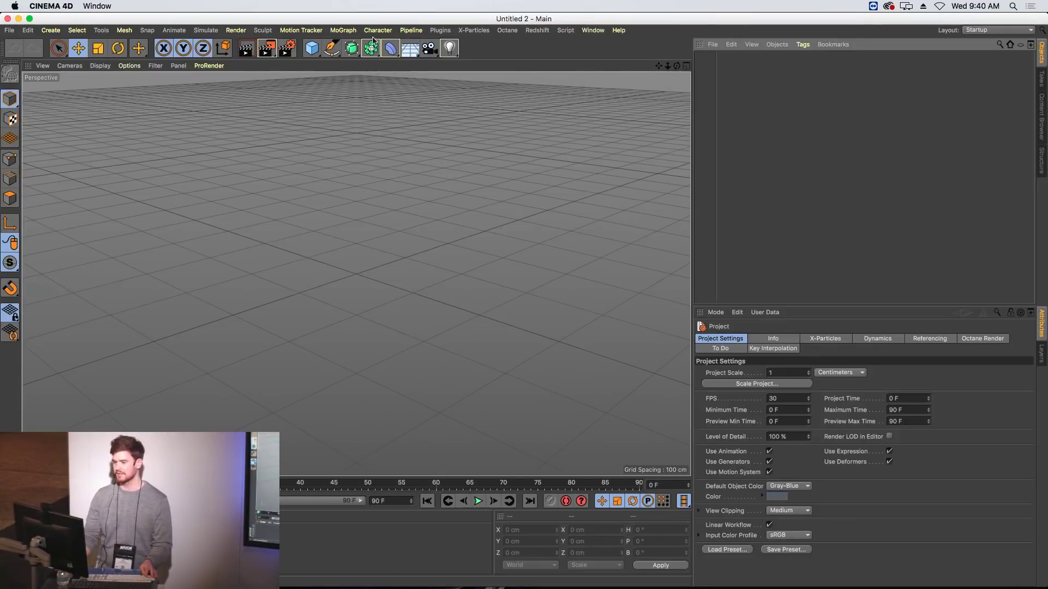
{"action": "left_click", "coordinate": [314, 53]}
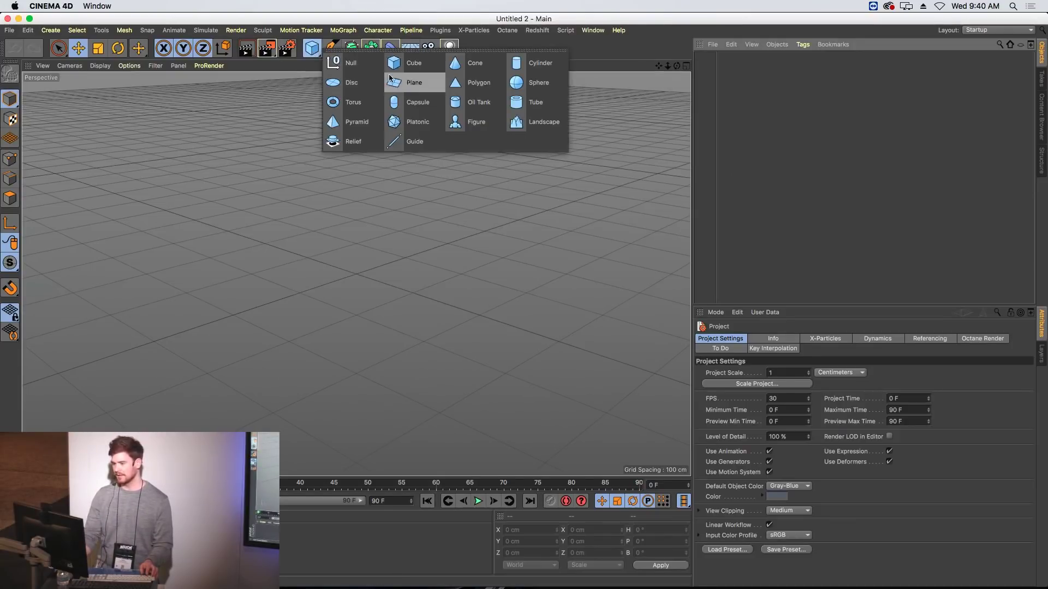
{"action": "left_click", "coordinate": [404, 83]}
{"action": "left_click", "coordinate": [393, 50], "text": "shift"}
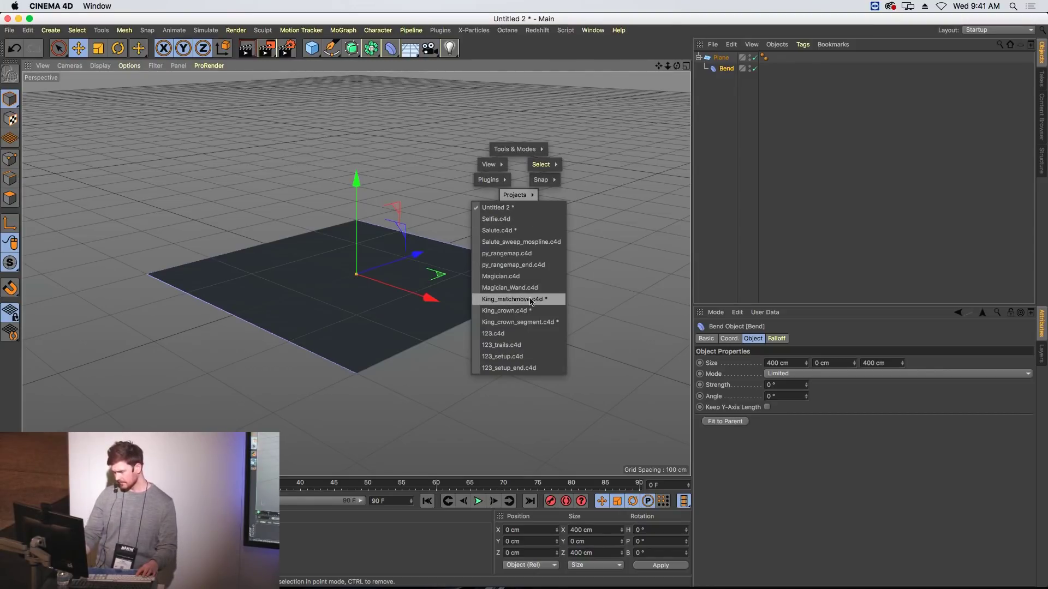
Step: Switch back to the King_crown.c4d project and enable the Wrap deformer in the Crown null to curl the row into a crown
{"action": "left_click", "coordinate": [527, 310]}
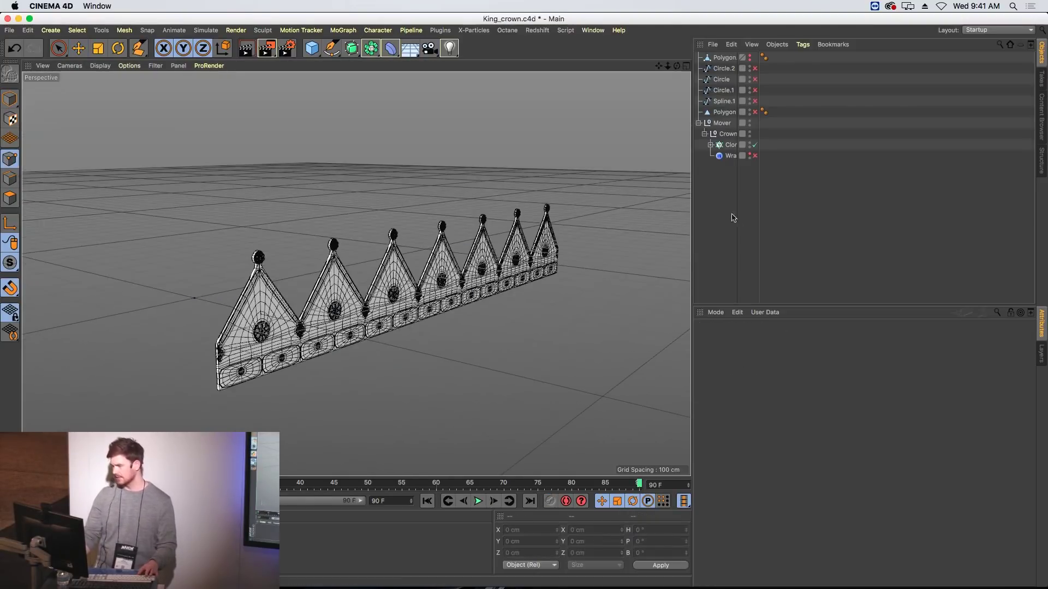
{"action": "left_click", "coordinate": [723, 134]}
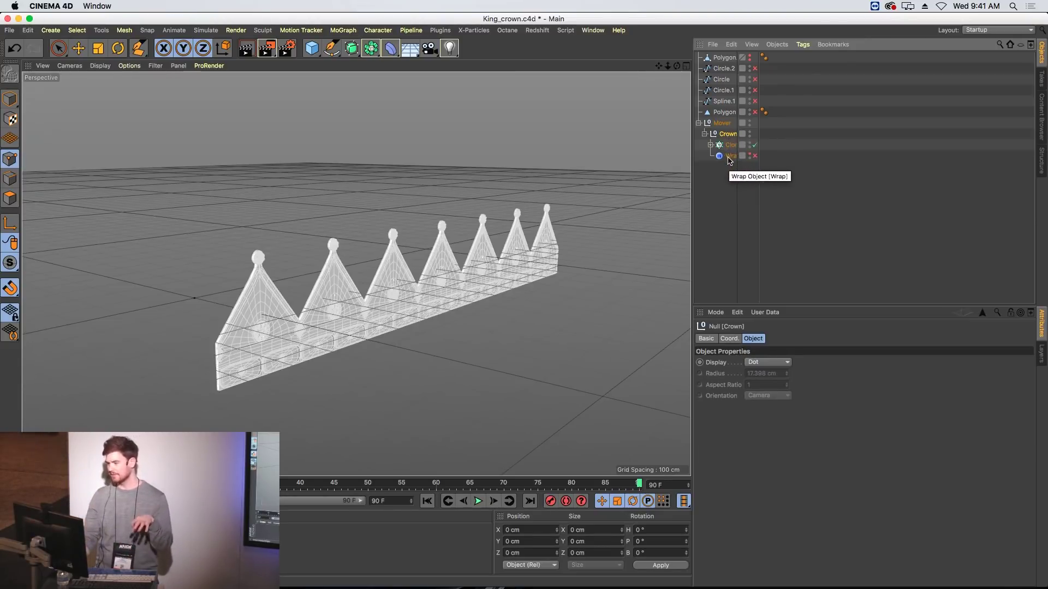
{"action": "left_click", "coordinate": [755, 156]}
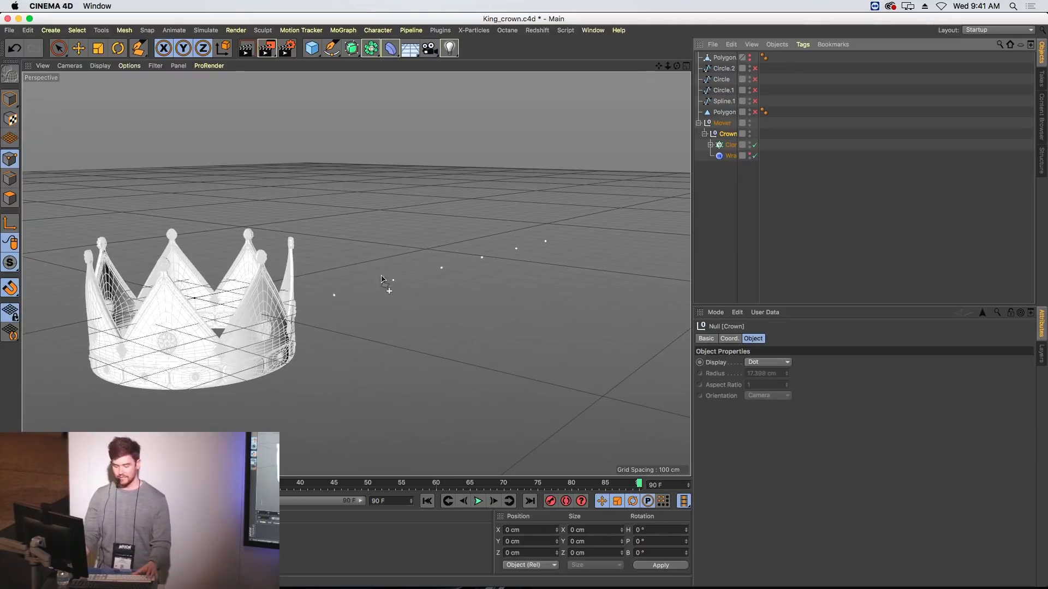
{"action": "mouse_move", "coordinate": [312, 300]}
{"action": "left_mouse_down", "text": "alt"}
{"action": "mouse_move", "coordinate": [378, 310]}
{"action": "mouse_move", "coordinate": [323, 313]}
{"action": "left_mouse_up", "text": "alt"}
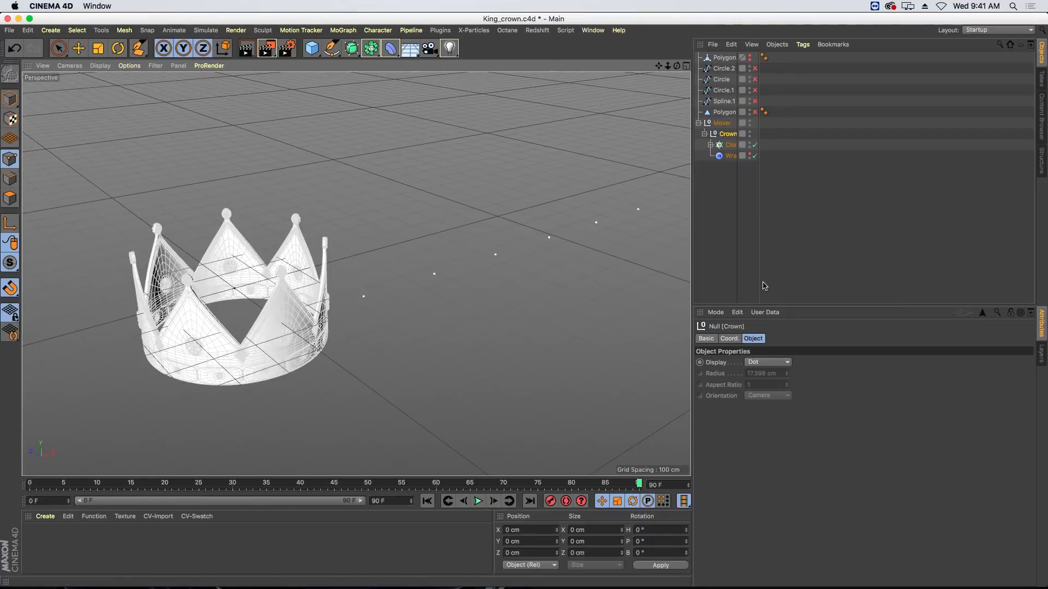
{"action": "left_click", "coordinate": [756, 284]}
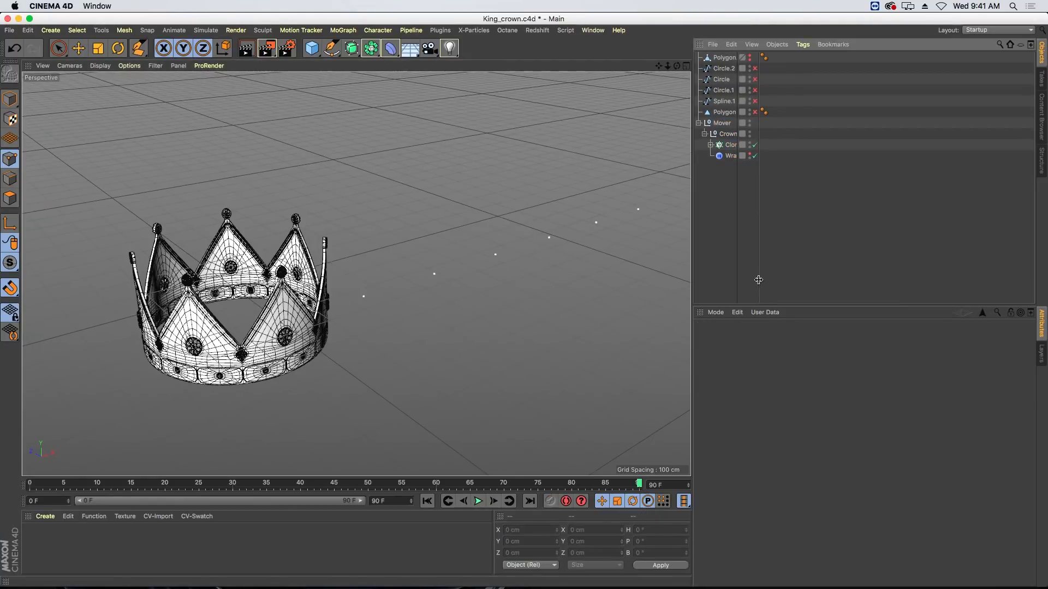
Step: Select the crown's Wrap deformer and review its wrap type options without changing the Cylindrical setting
{"action": "left_click", "coordinate": [730, 156]}
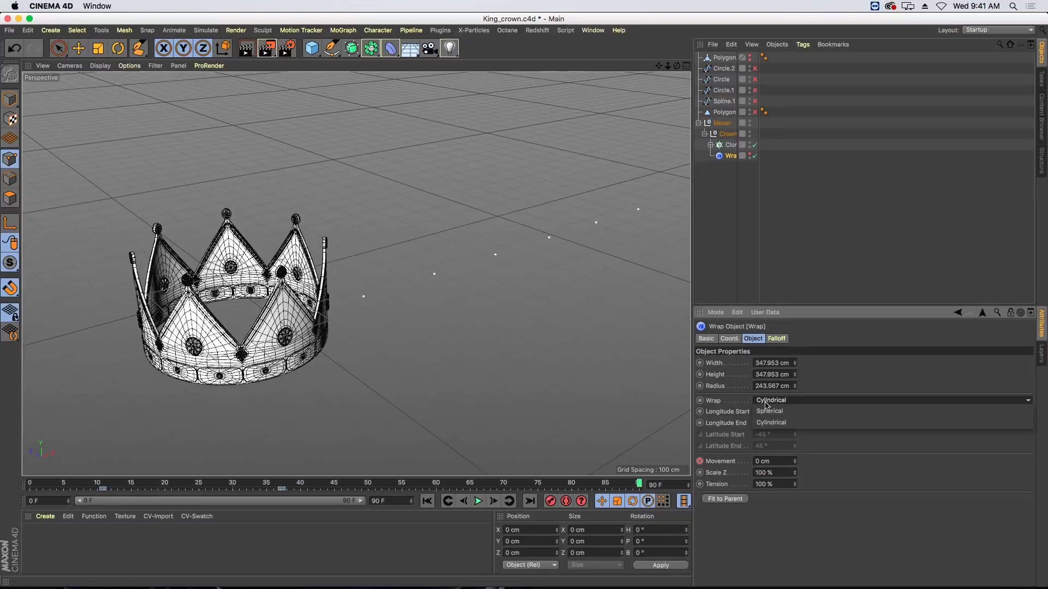
{"action": "left_click", "coordinate": [767, 404]}
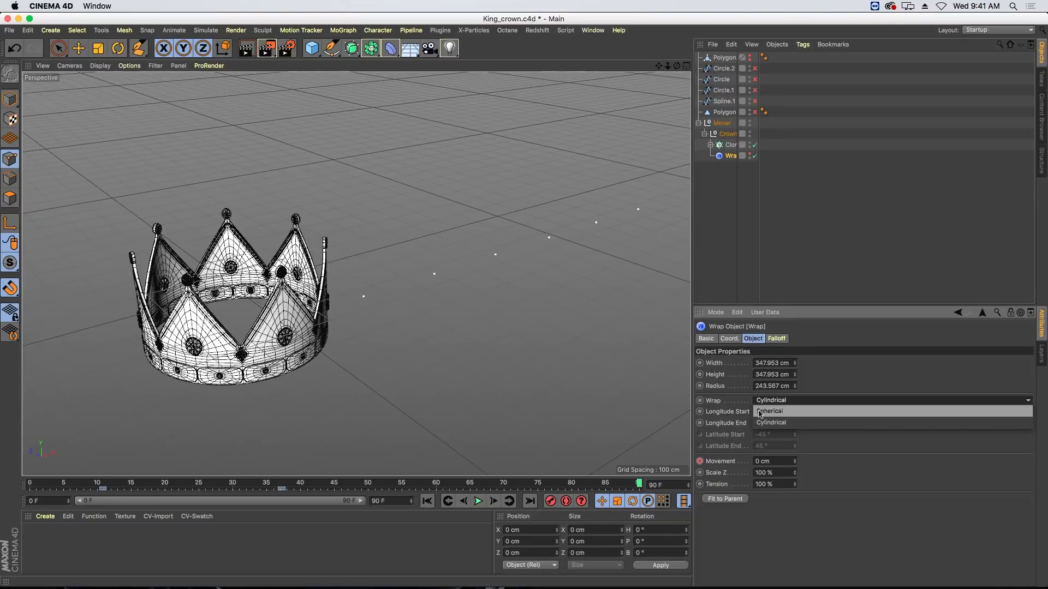
{"action": "left_click", "coordinate": [736, 408]}
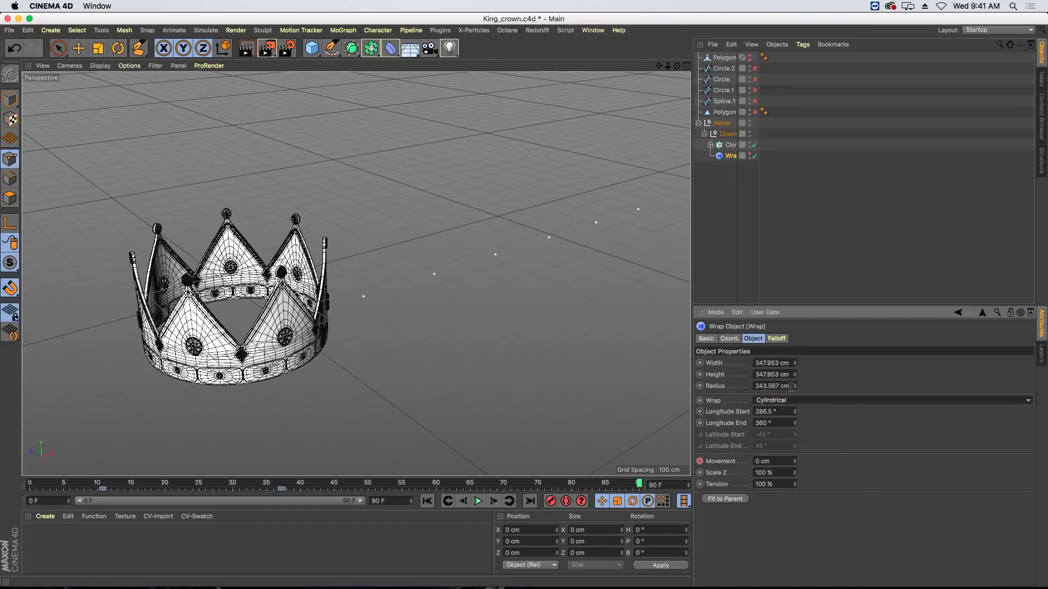
Step: Try a Wrap radius of 226.567 cm on the crown and undo the change
{"action": "mouse_move", "coordinate": [795, 387]}
{"action": "left_mouse_down"}
{"action": "mouse_move", "coordinate": [795, 344]}
{"action": "mouse_move", "coordinate": [796, 410]}
{"action": "mouse_move", "coordinate": [795, 388]}
{"action": "left_mouse_up"}
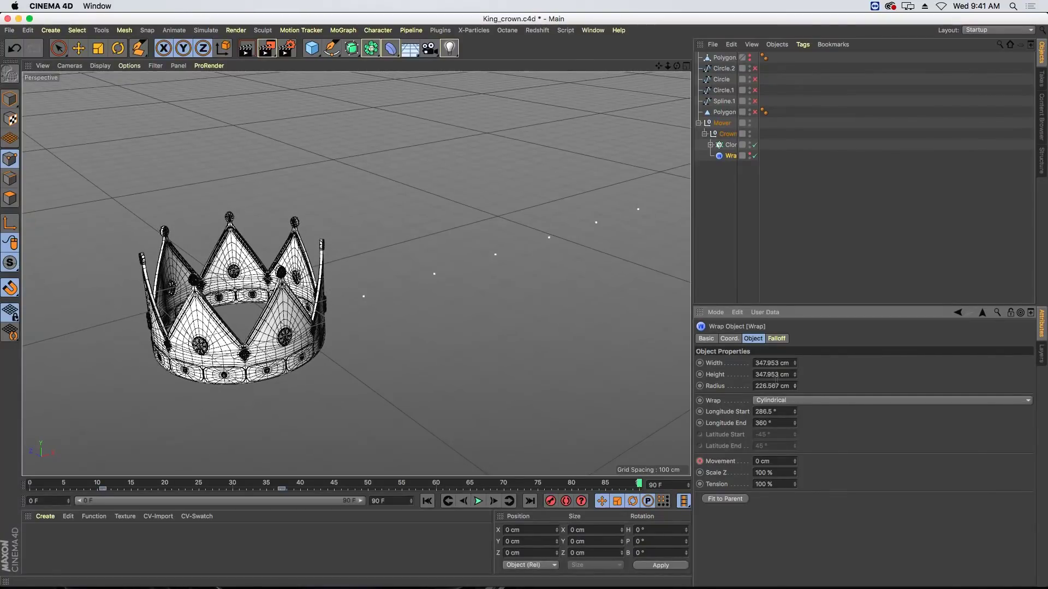
{"action": "key", "text": "ctrl+z"}
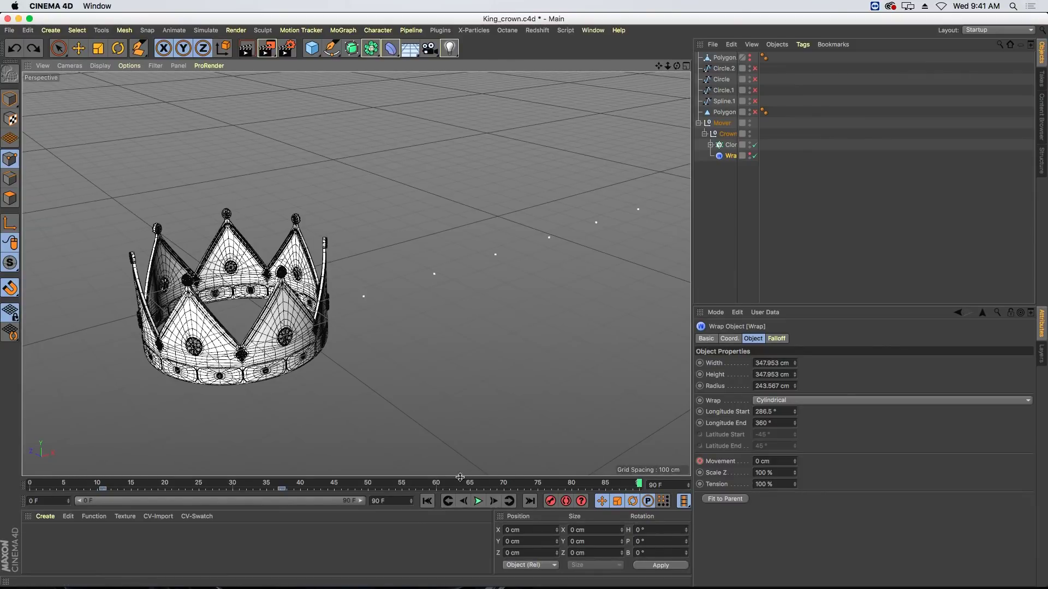
Step: Rewind to frame 0, frame the whole unwound crown and play the Wrap deformer's Movement animation
{"action": "middle_click_drag", "start_coordinate": [361, 362], "coordinate": [445, 331], "text": "alt"}
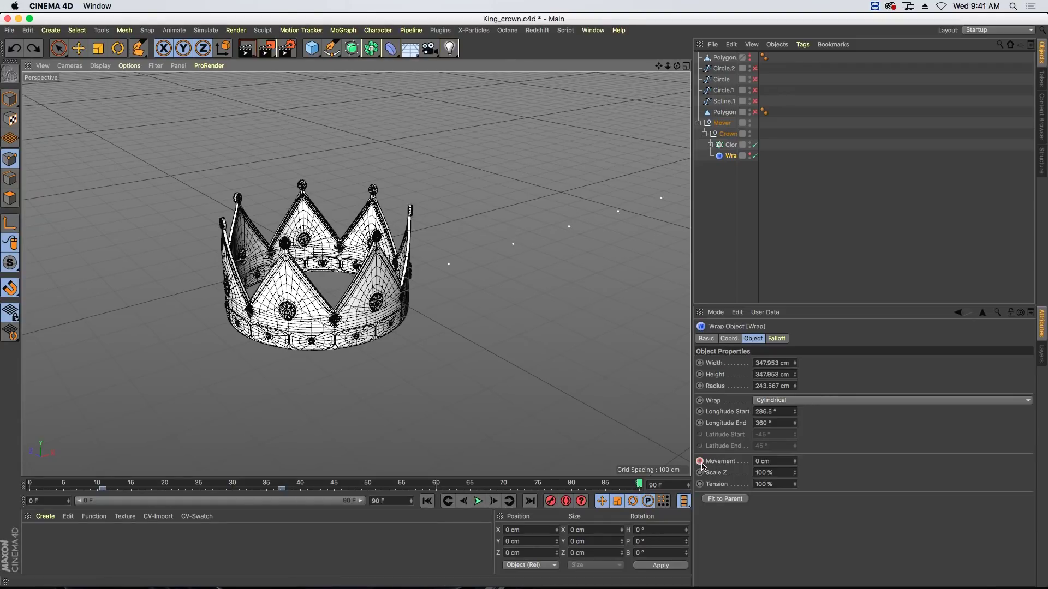
{"action": "left_click", "coordinate": [429, 501]}
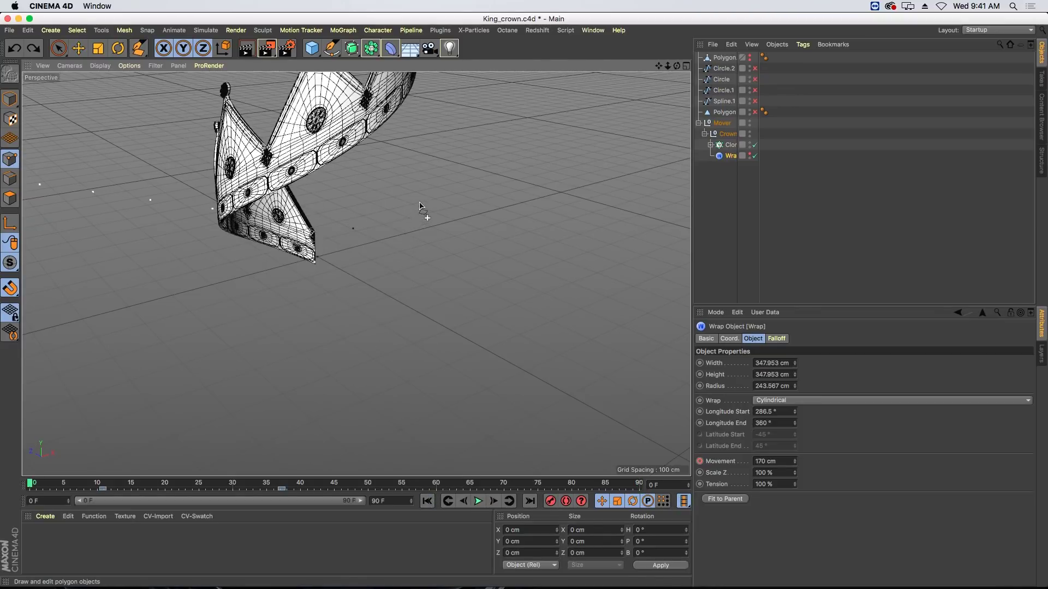
{"action": "scroll", "coordinate": [420, 206], "scroll_direction": "down", "scroll_amount": 10}
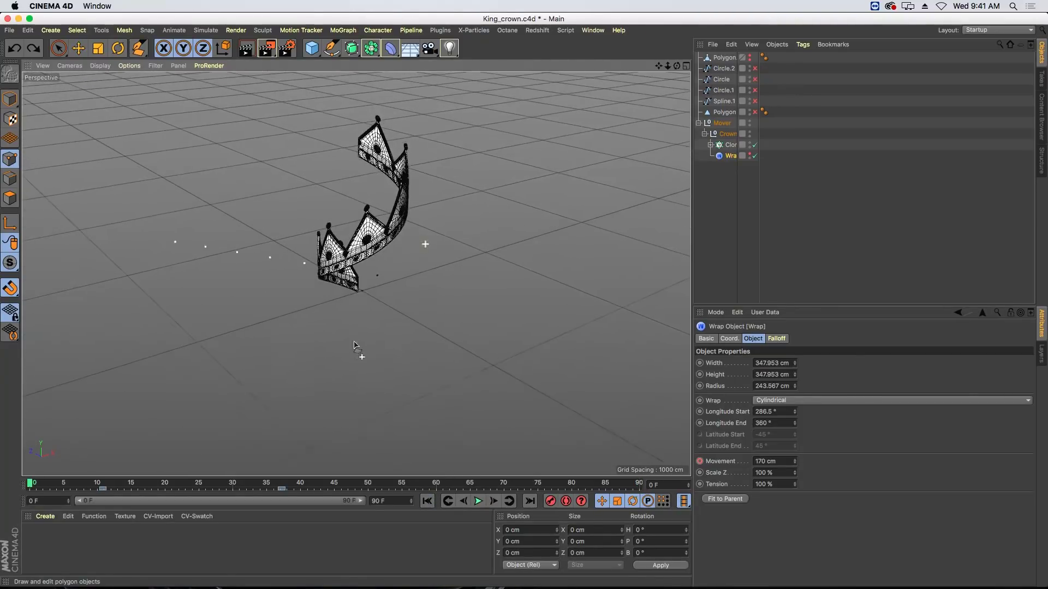
{"action": "left_click", "coordinate": [482, 505]}
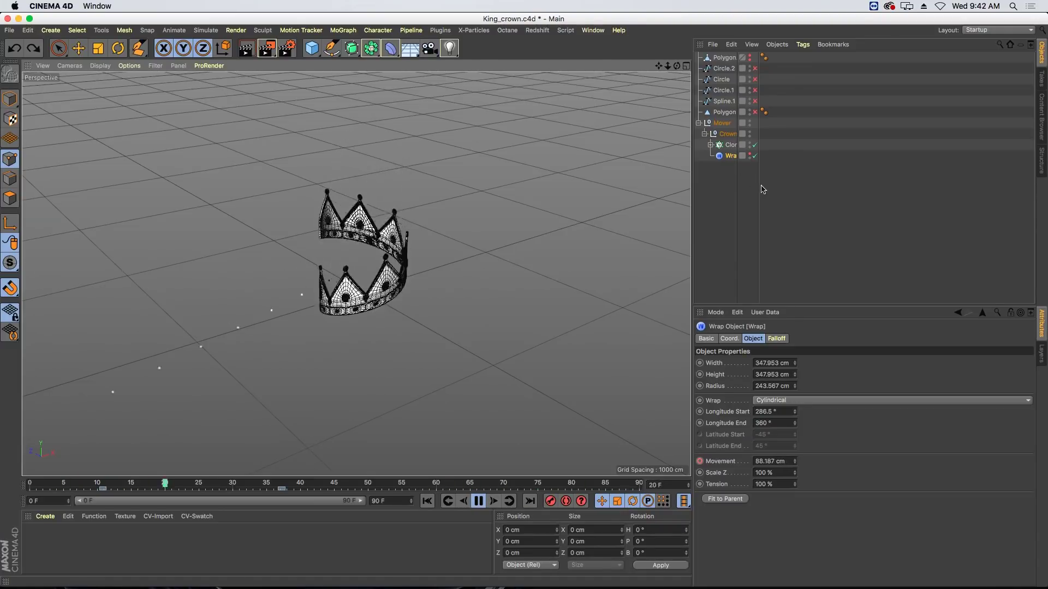
Step: Open the Mover null's Rotation . H curve in the Timeline's F-Curve mode, select its end key and move the window clear of the crown
{"action": "left_click", "coordinate": [723, 125]}
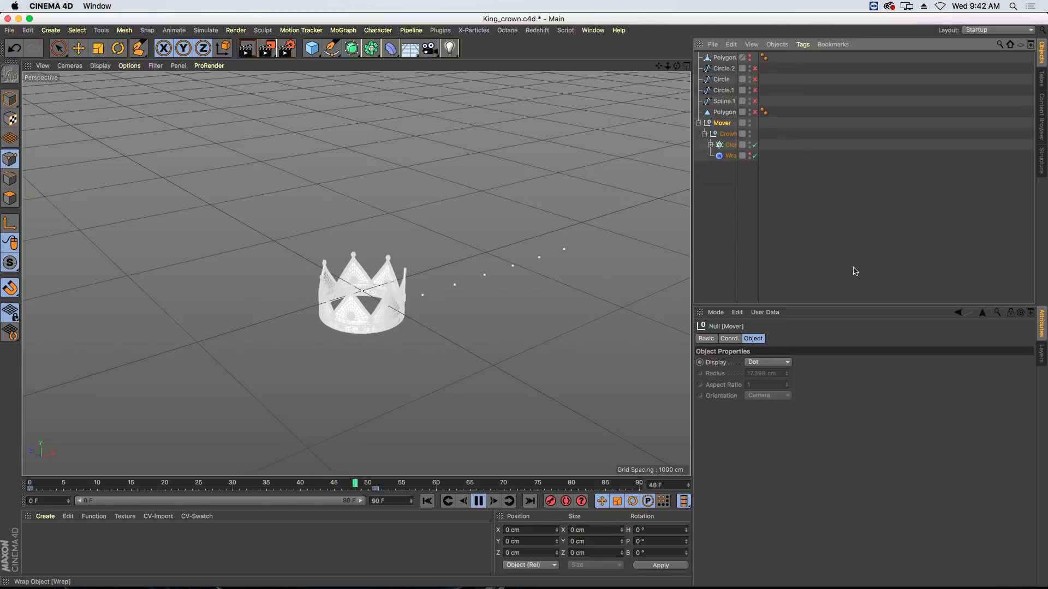
{"action": "left_click", "coordinate": [730, 339]}
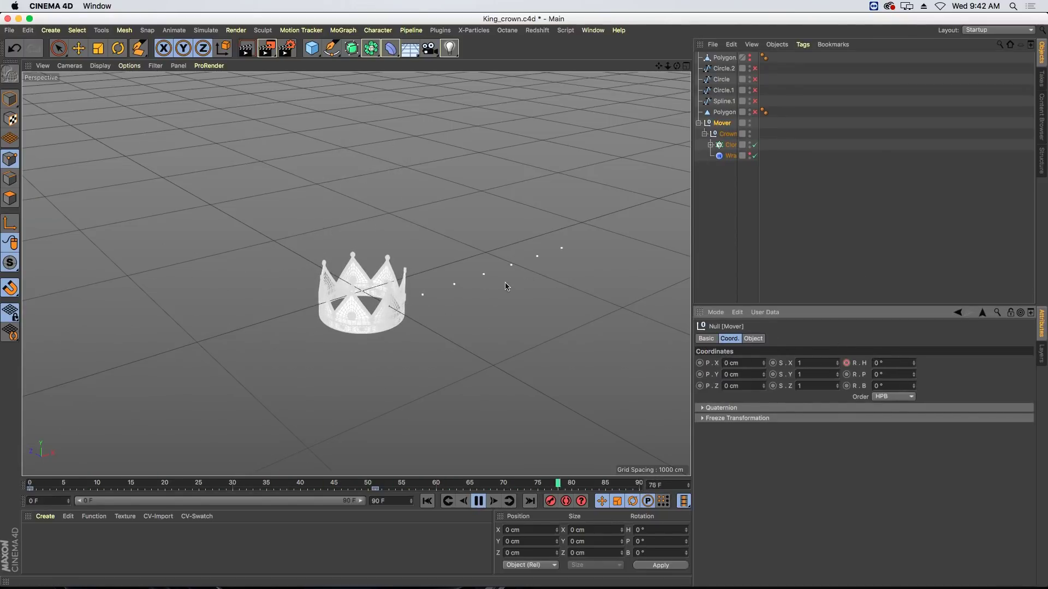
{"action": "key", "text": "shift+F3"}
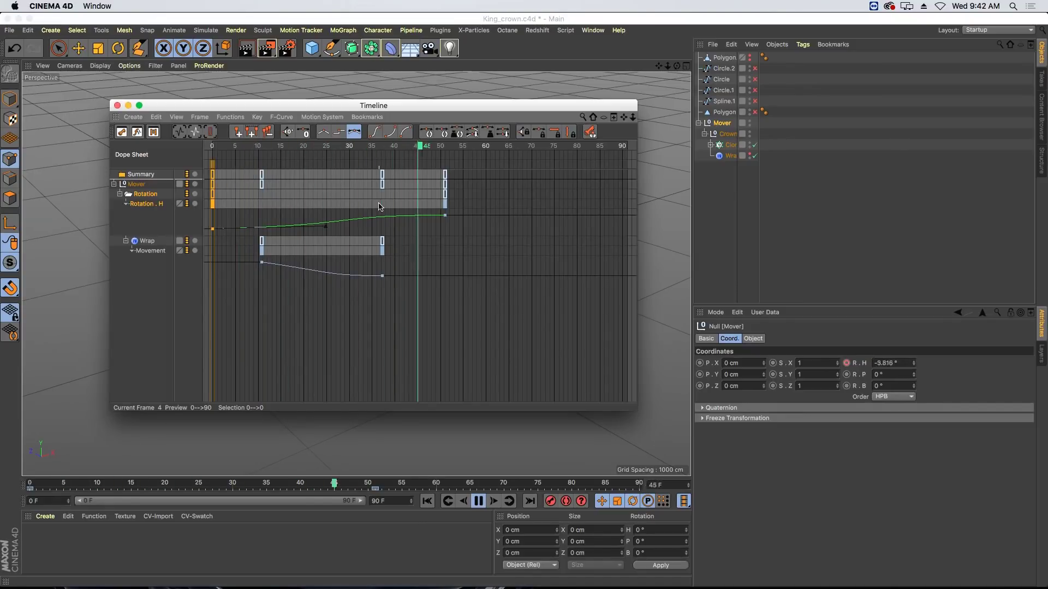
{"action": "left_click", "coordinate": [137, 133]}
{"action": "left_click_drag", "start_coordinate": [459, 169], "coordinate": [428, 211]}
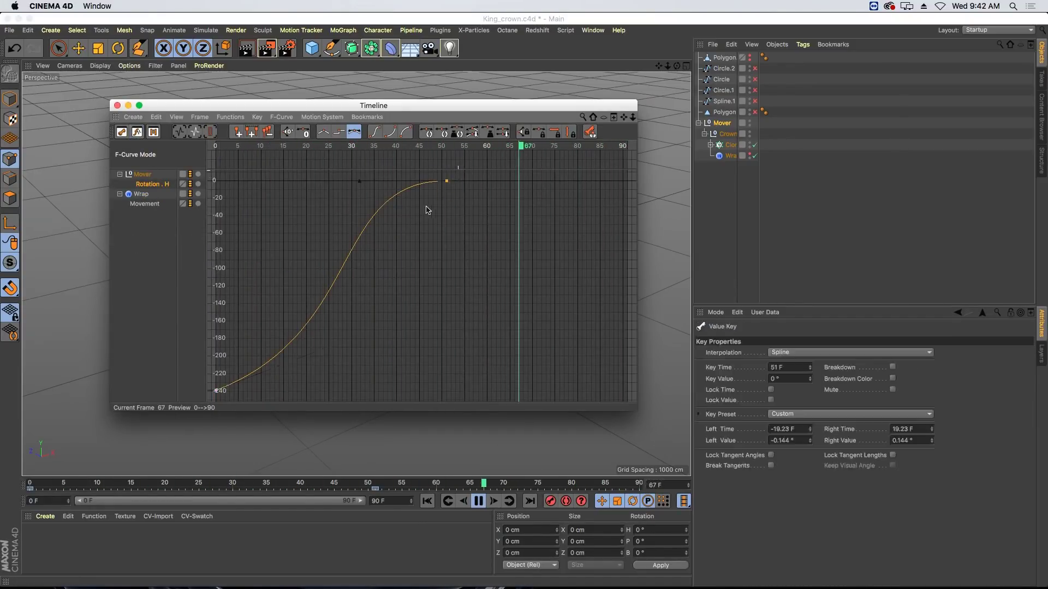
{"action": "left_click_drag", "start_coordinate": [389, 108], "coordinate": [743, 117]}
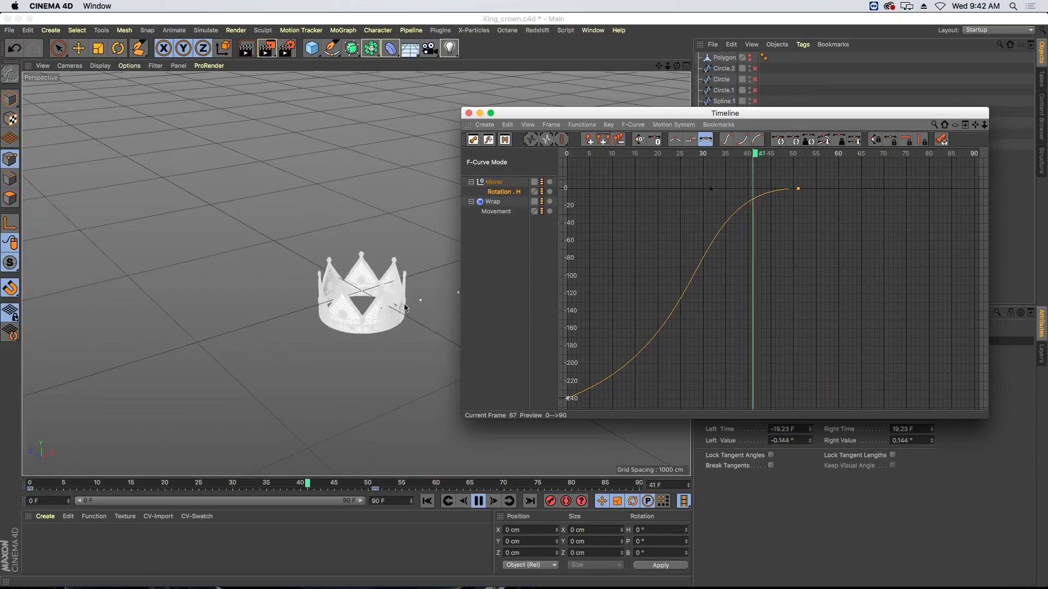
Step: Close the Timeline, stop the crown's playback and switch to the King_matchmove.c4d scene
{"action": "left_click", "coordinate": [469, 113]}
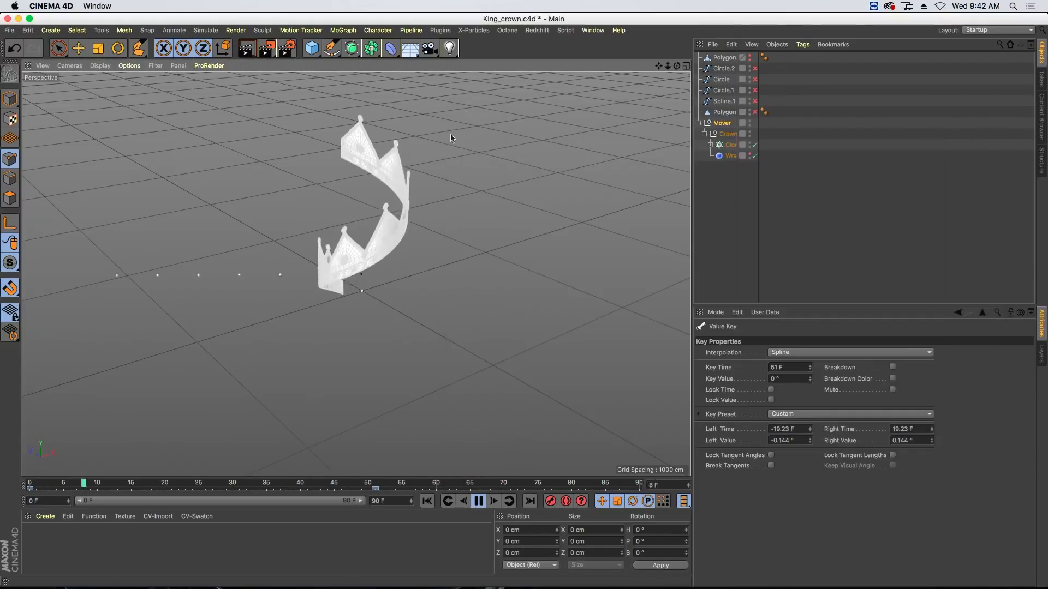
{"action": "left_click", "coordinate": [479, 501]}
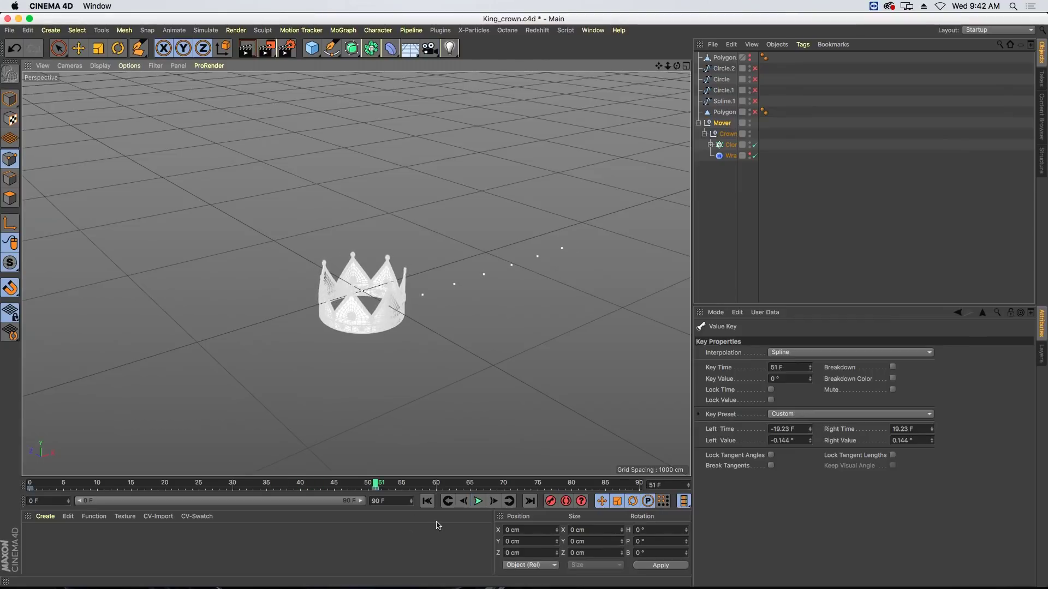
{"action": "right_click", "coordinate": [415, 452]}
{"action": "left_click", "coordinate": [400, 382]}
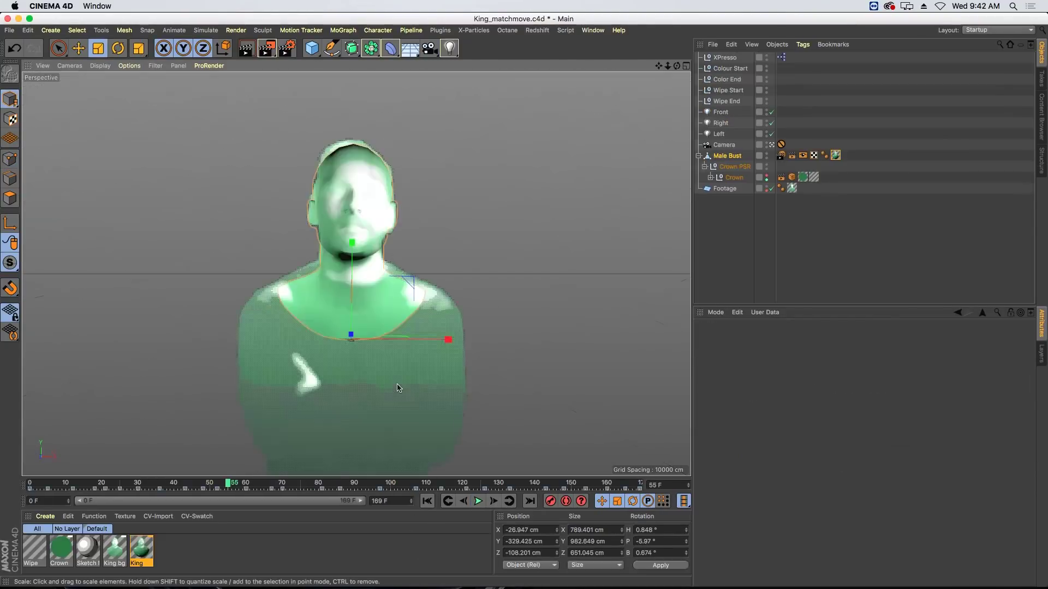
Step: Make the Crown null visible in the viewport and play the matchmove animation from frame 0, stopping at frame 22
{"action": "left_click", "coordinate": [766, 178]}
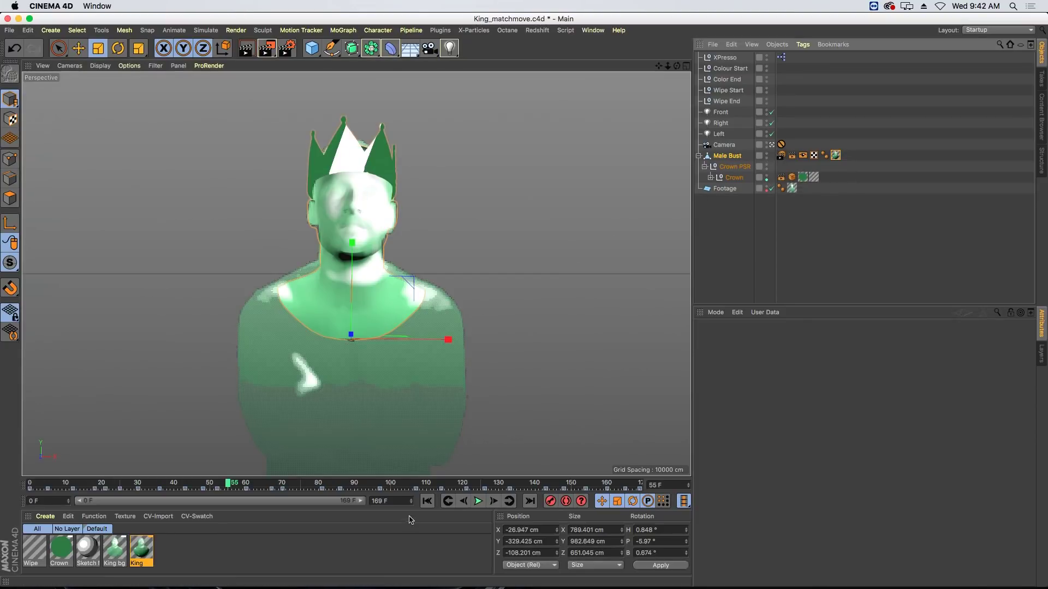
{"action": "left_click", "coordinate": [431, 501]}
{"action": "left_click", "coordinate": [478, 501]}
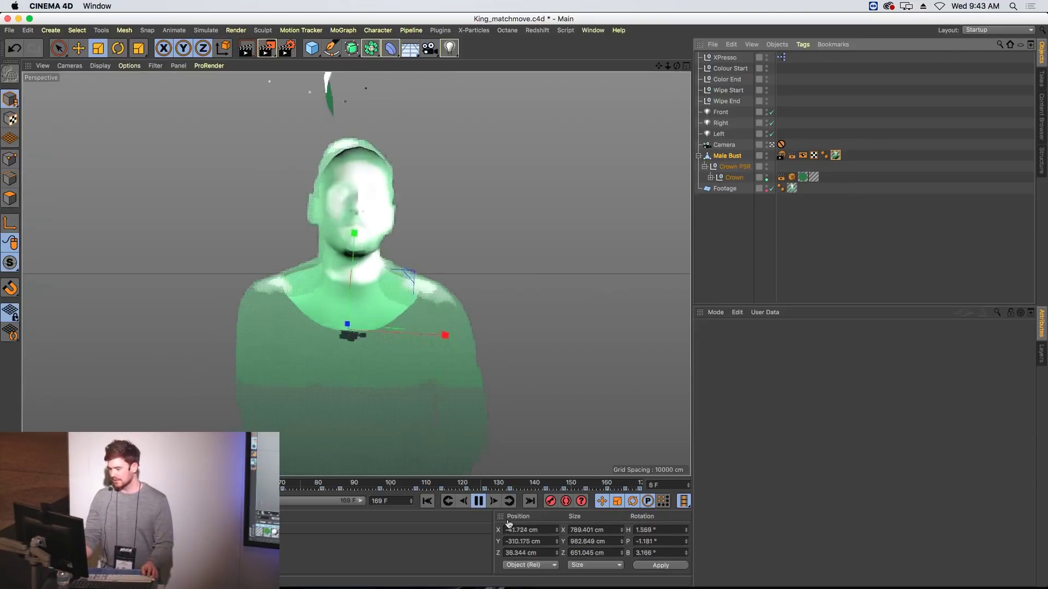
{"action": "key", "text": "F8"}
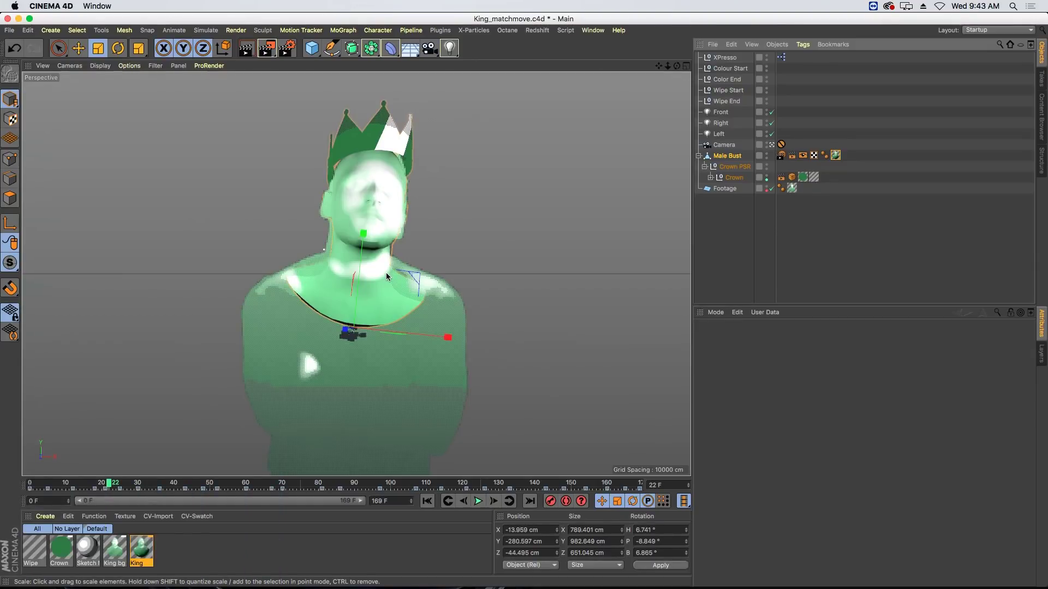
Step: Render the current view and review the Compositing tags on the Crown and the Male Bust
{"action": "key", "text": "super+r"}
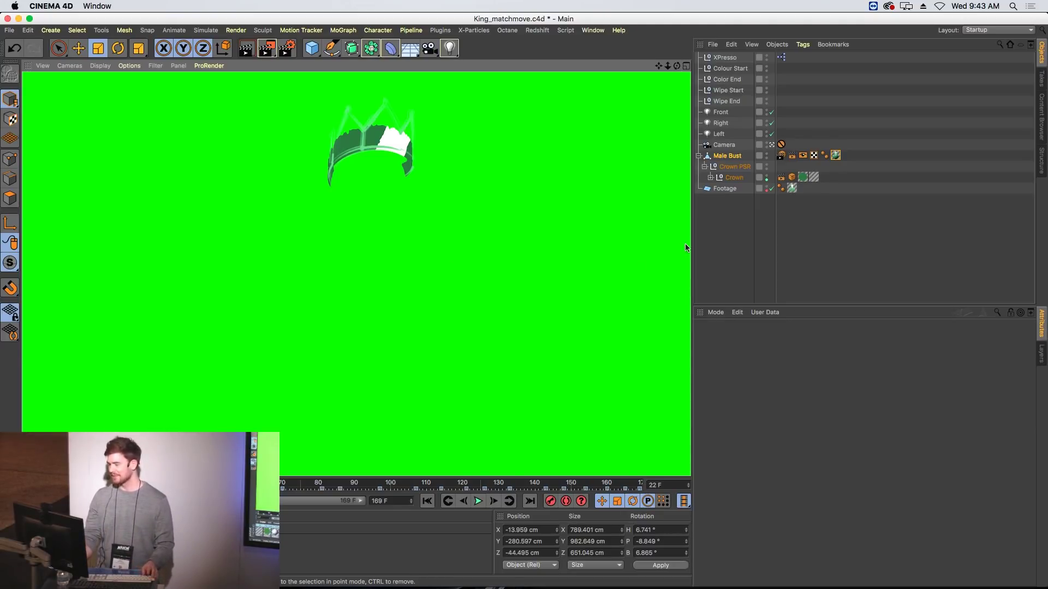
{"action": "left_click", "coordinate": [782, 178]}
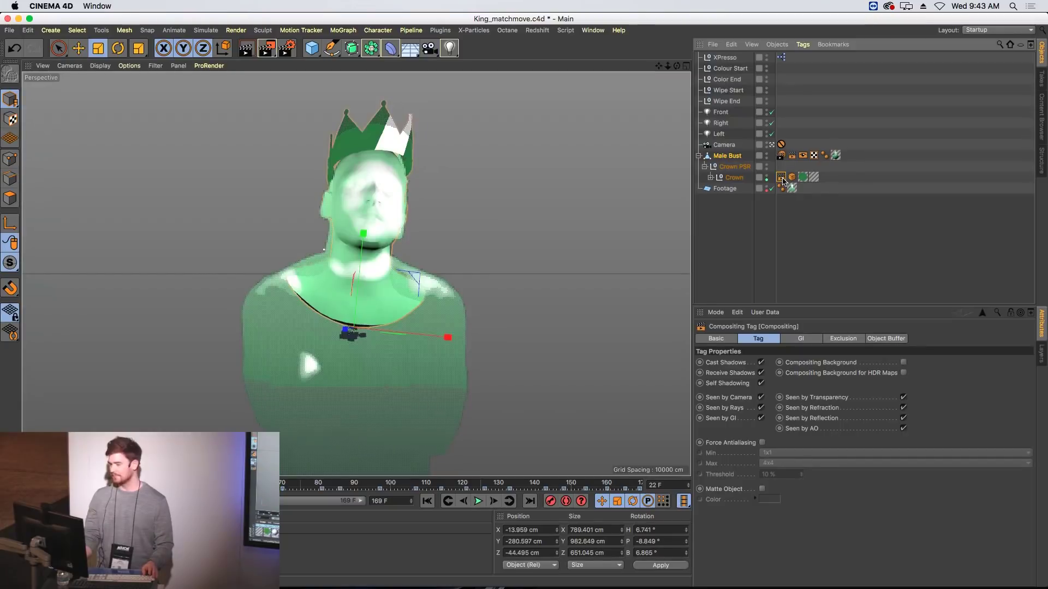
{"action": "left_click", "coordinate": [792, 157]}
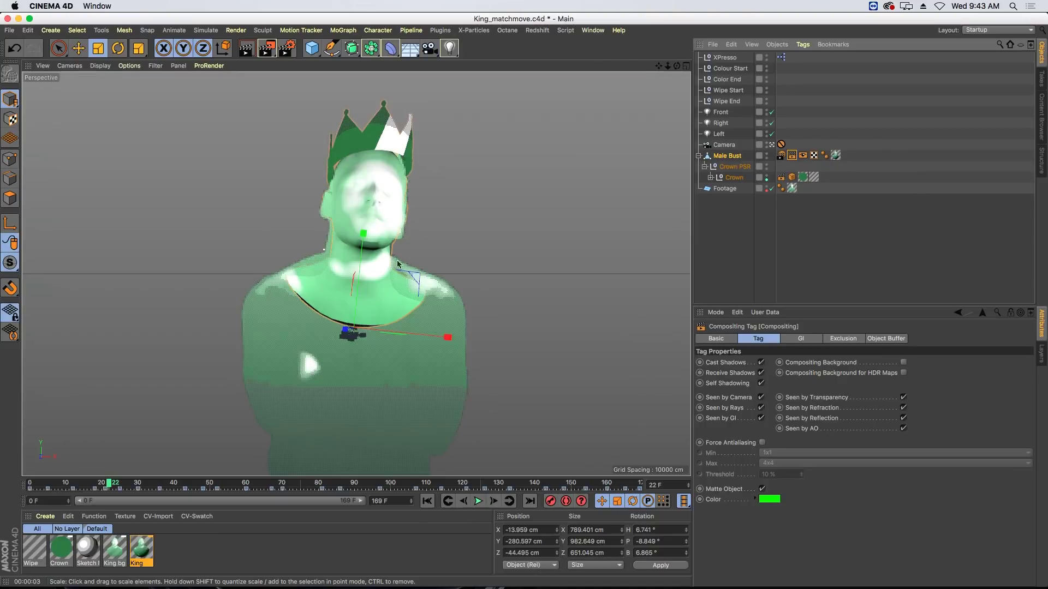
Step: Set the matte object color in the Male Bust's Compositing tag to blue, RGB 0, 0, 255
{"action": "left_click", "coordinate": [770, 501]}
{"action": "left_click_drag", "start_coordinate": [788, 460], "coordinate": [743, 418]}
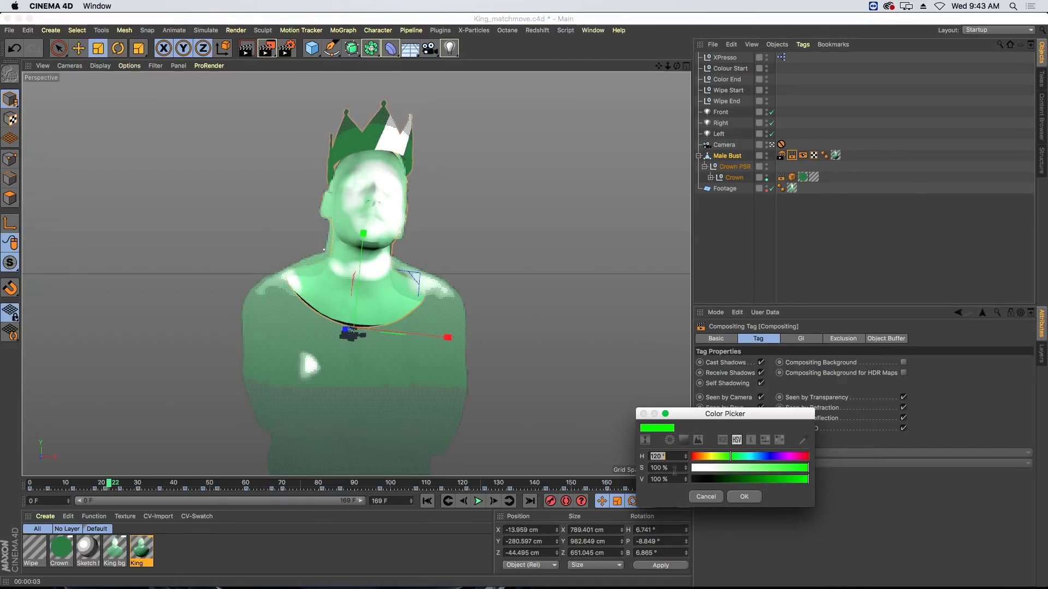
{"action": "left_click", "coordinate": [721, 440]}
{"action": "left_click_drag", "start_coordinate": [715, 465], "coordinate": [663, 472]}
{"action": "left_click_drag", "start_coordinate": [800, 480], "coordinate": [837, 485]}
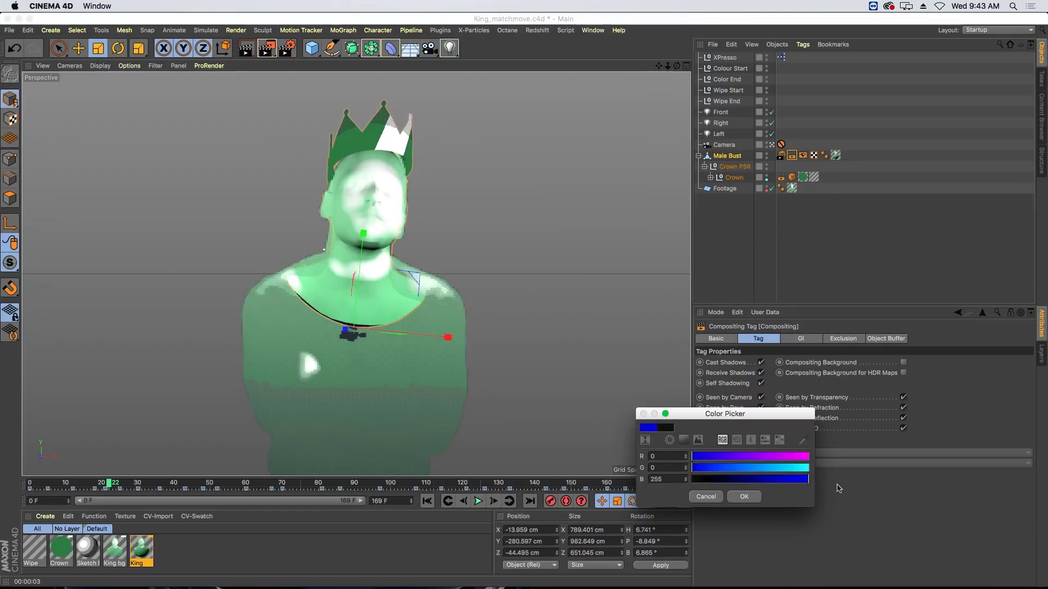
{"action": "left_click", "coordinate": [744, 496]}
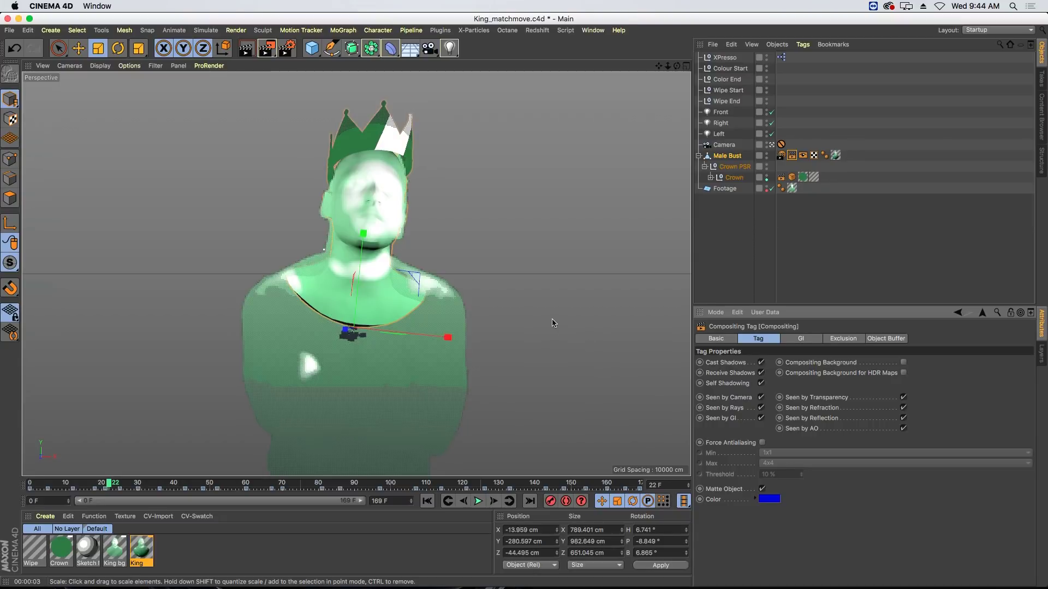
Step: Copy the bust's blue matte color to the Sketch and Toon shading background color in the Render Settings
{"action": "left_click", "coordinate": [291, 50]}
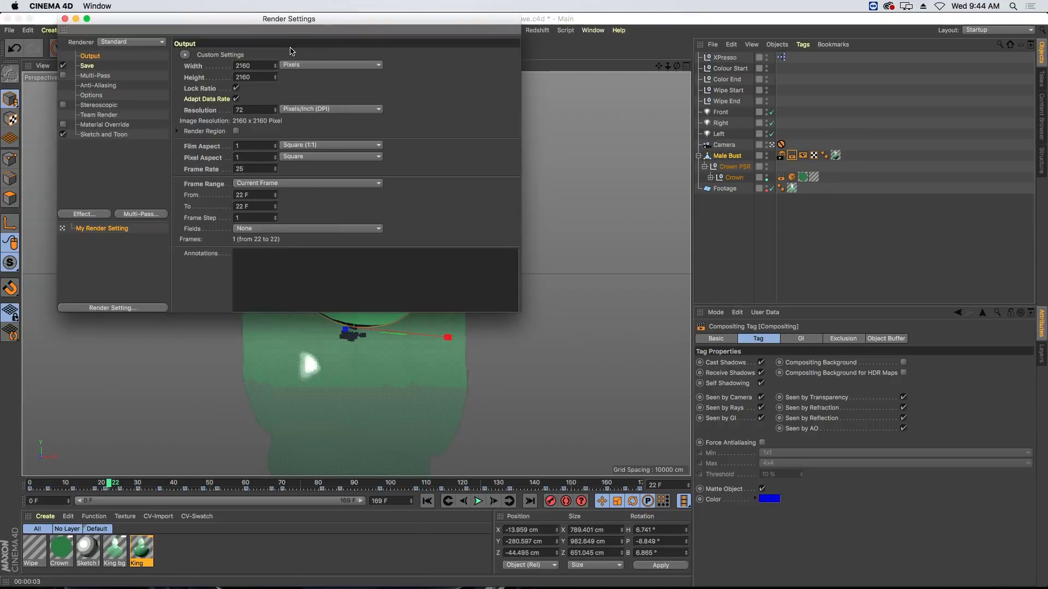
{"action": "left_click", "coordinate": [101, 135]}
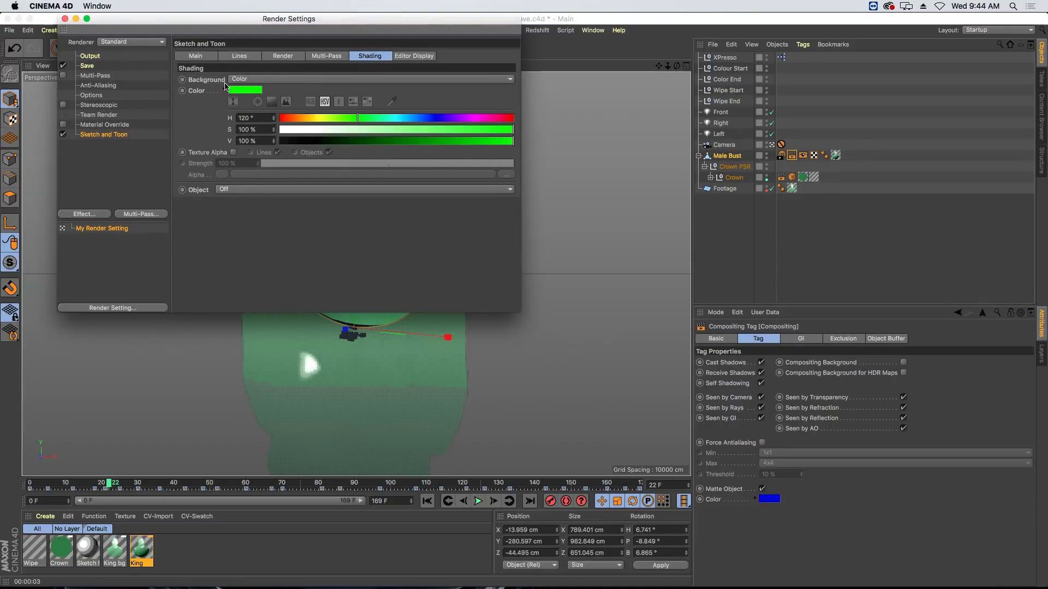
{"action": "left_click_drag", "start_coordinate": [772, 499], "coordinate": [239, 94]}
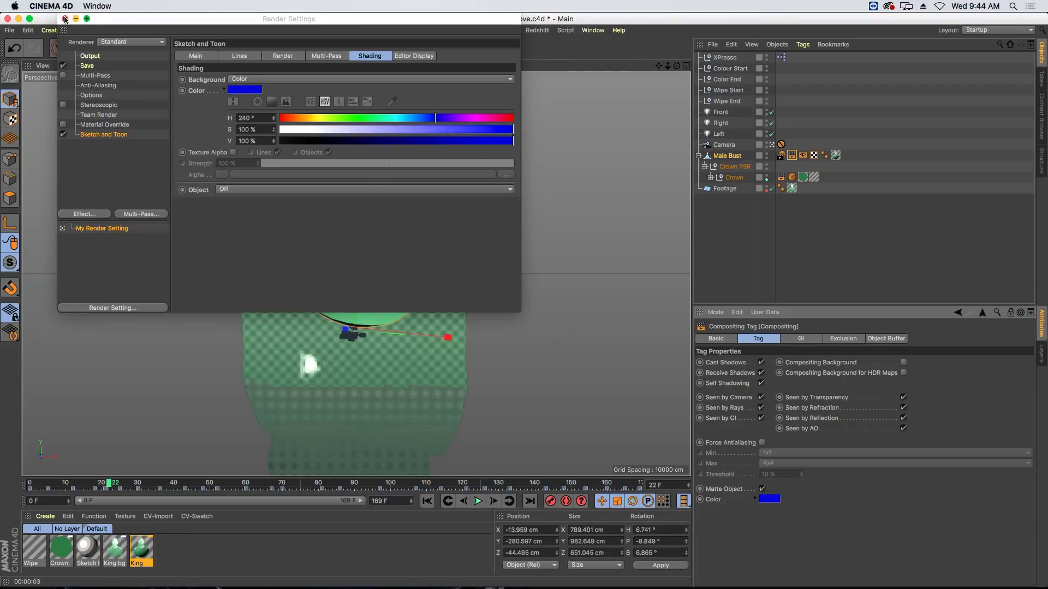
{"action": "left_click", "coordinate": [64, 20]}
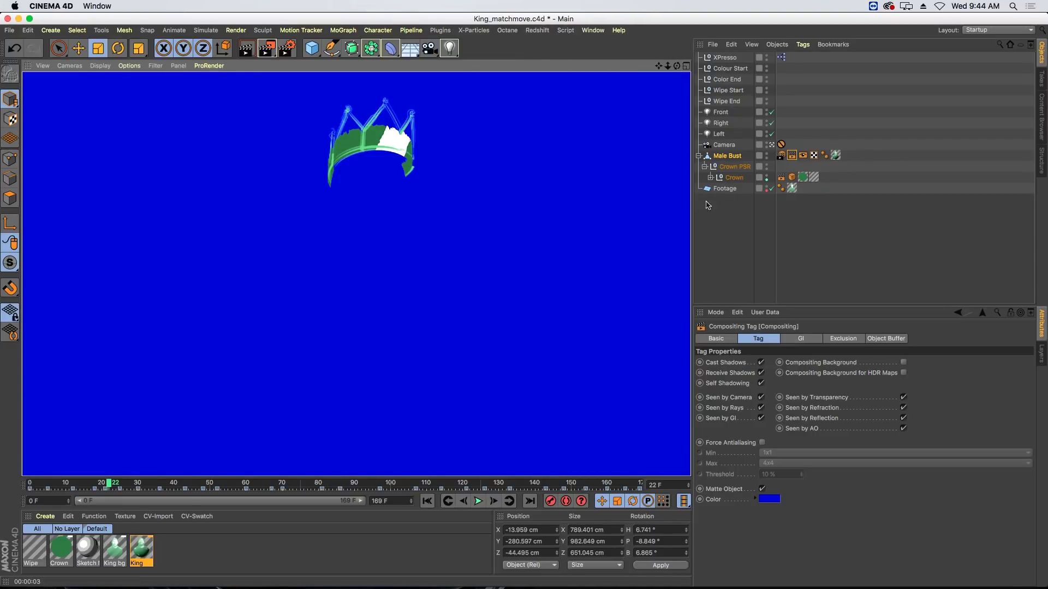
Step: Enable Object Buffer 1 in the Crown's Compositing tag
{"action": "left_click", "coordinate": [782, 178]}
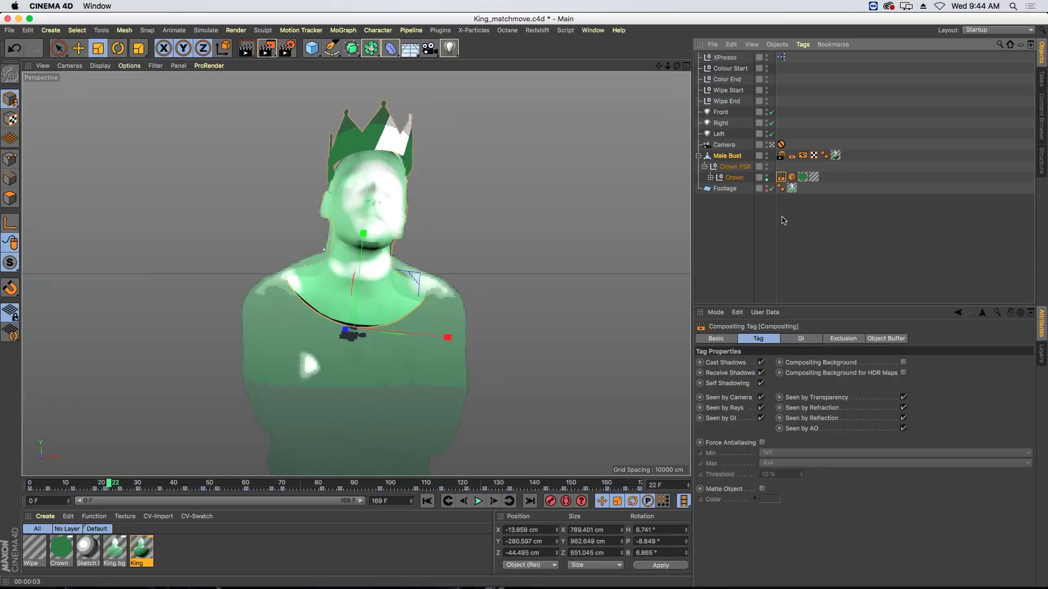
{"action": "left_click", "coordinate": [897, 339]}
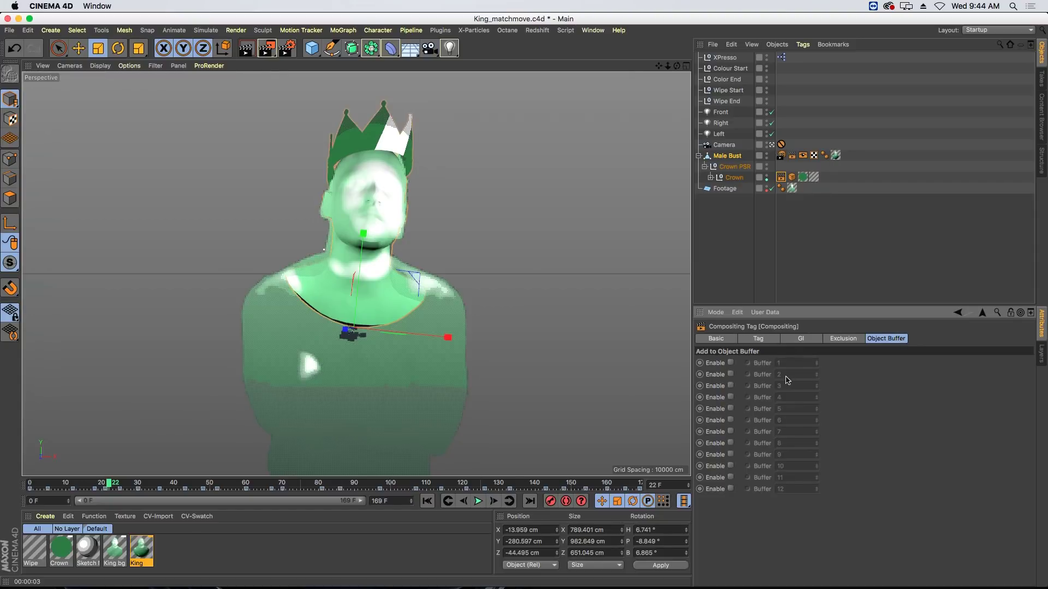
{"action": "left_click", "coordinate": [731, 363]}
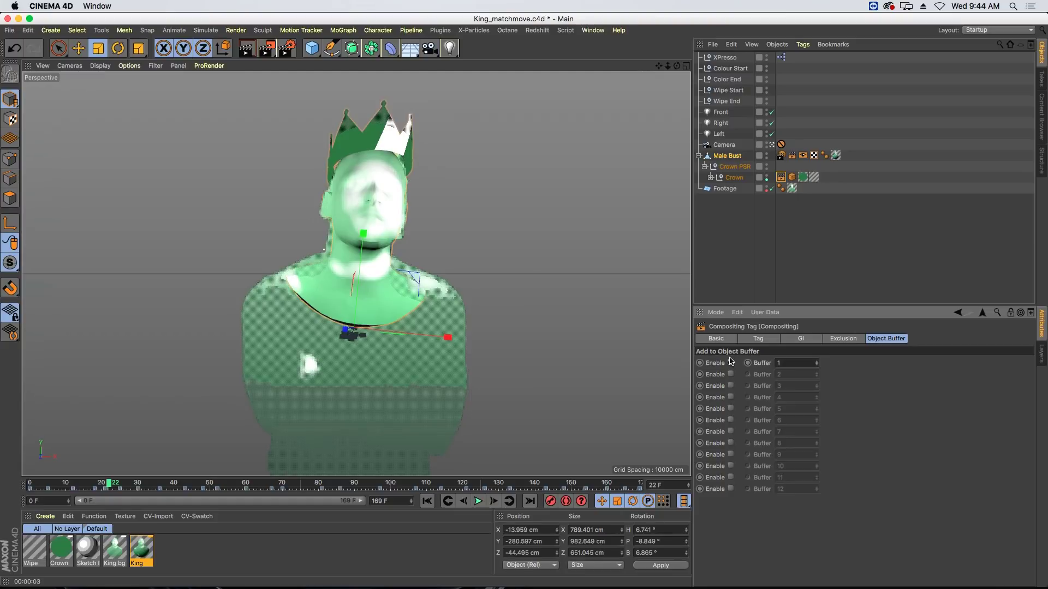
Step: Enable Multi-Pass in the Render Settings and add an Object Buffer pass with Group ID 1
{"action": "left_click", "coordinate": [288, 50]}
{"action": "left_click", "coordinate": [81, 76]}
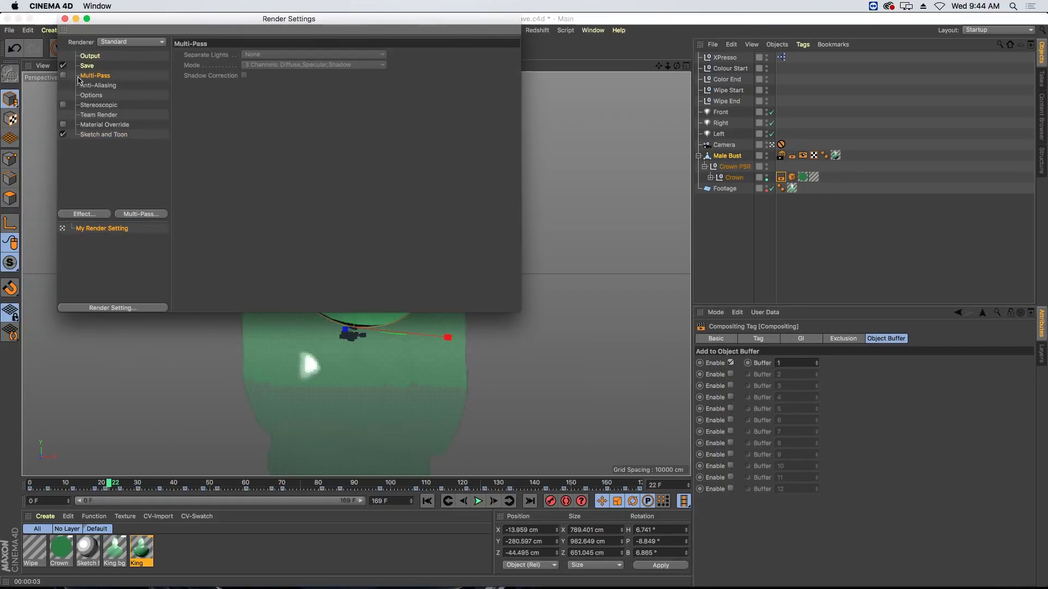
{"action": "left_click", "coordinate": [63, 76]}
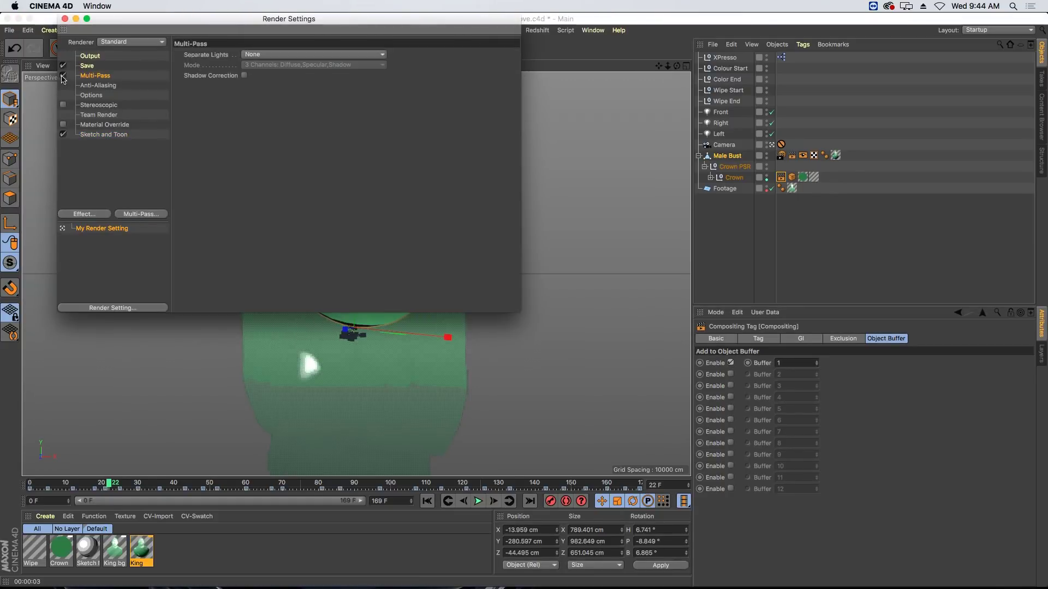
{"action": "left_click", "coordinate": [141, 215]}
{"action": "left_click", "coordinate": [226, 266]}
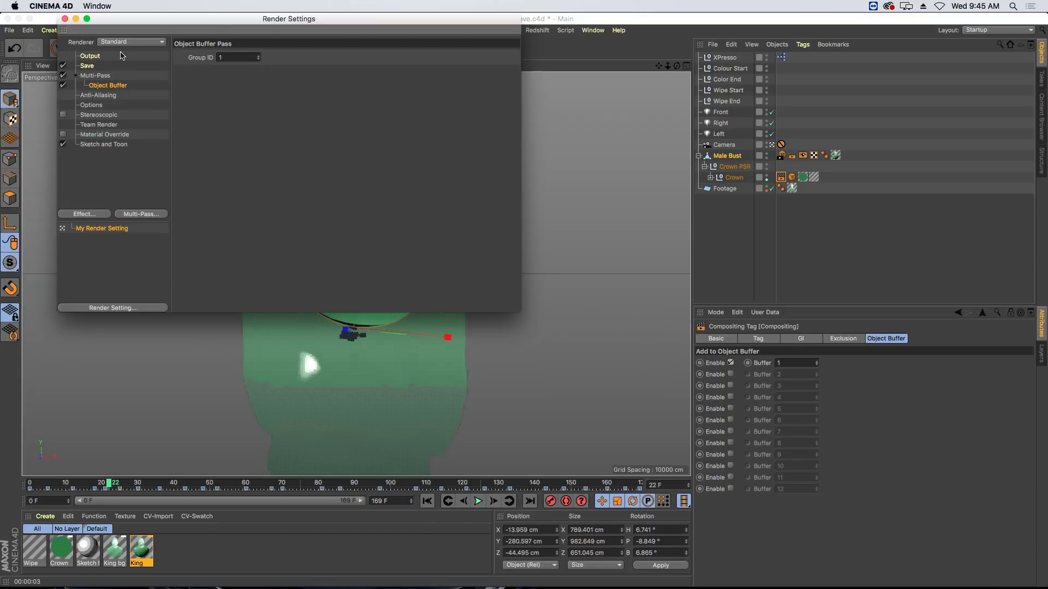
{"action": "left_click_drag", "start_coordinate": [70, 21], "coordinate": [271, 121]}
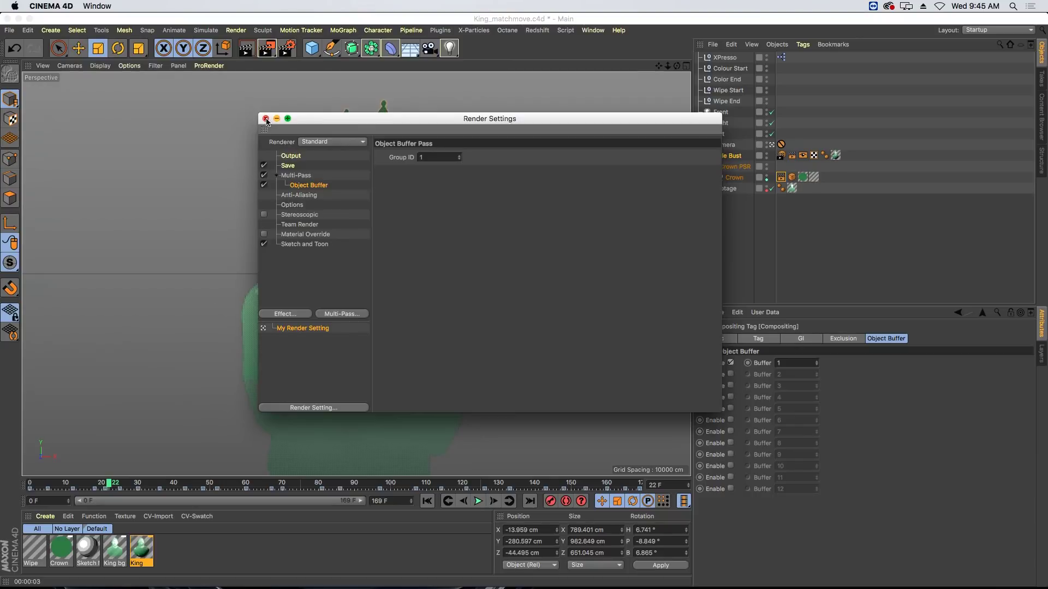
{"action": "left_click", "coordinate": [265, 119]}
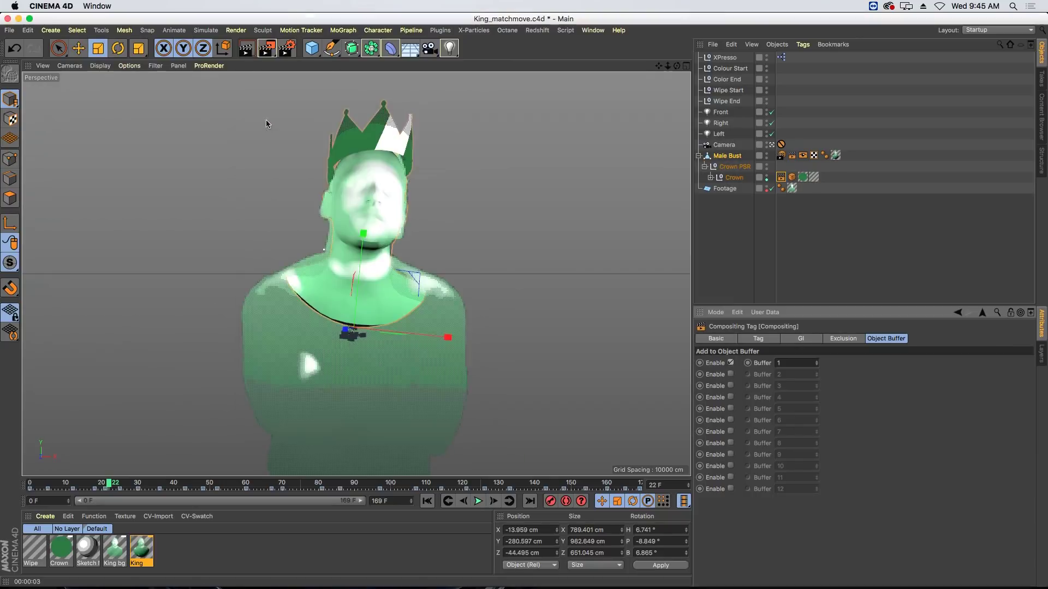
Step: Go to frame 138 of the matchmove animation and render it to the Picture Viewer
{"action": "left_click", "coordinate": [413, 485]}
{"action": "left_click", "coordinate": [455, 485]}
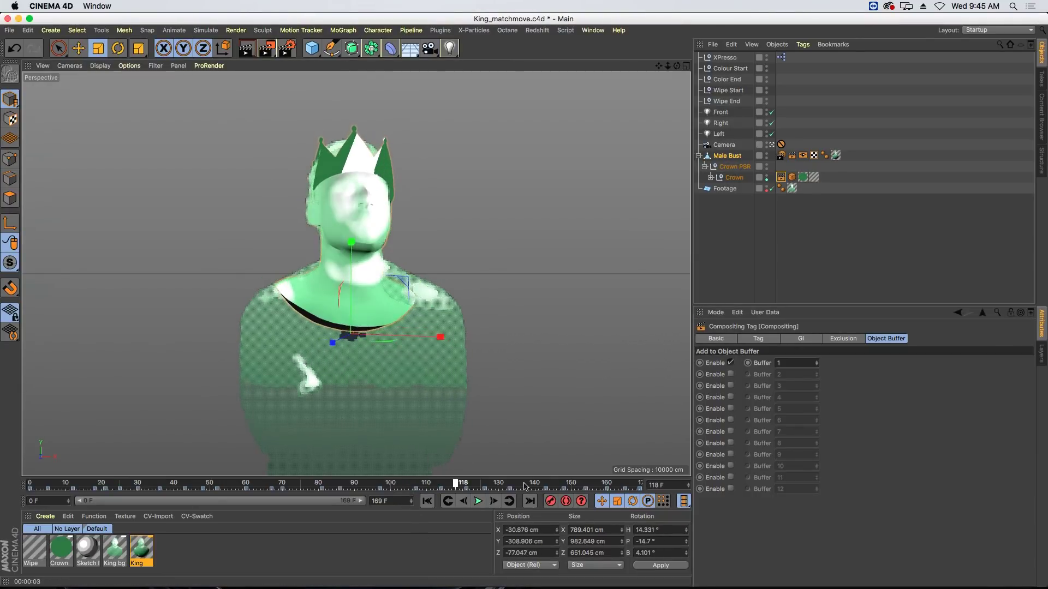
{"action": "left_click", "coordinate": [524, 485]}
{"action": "key", "text": "shift+r"}
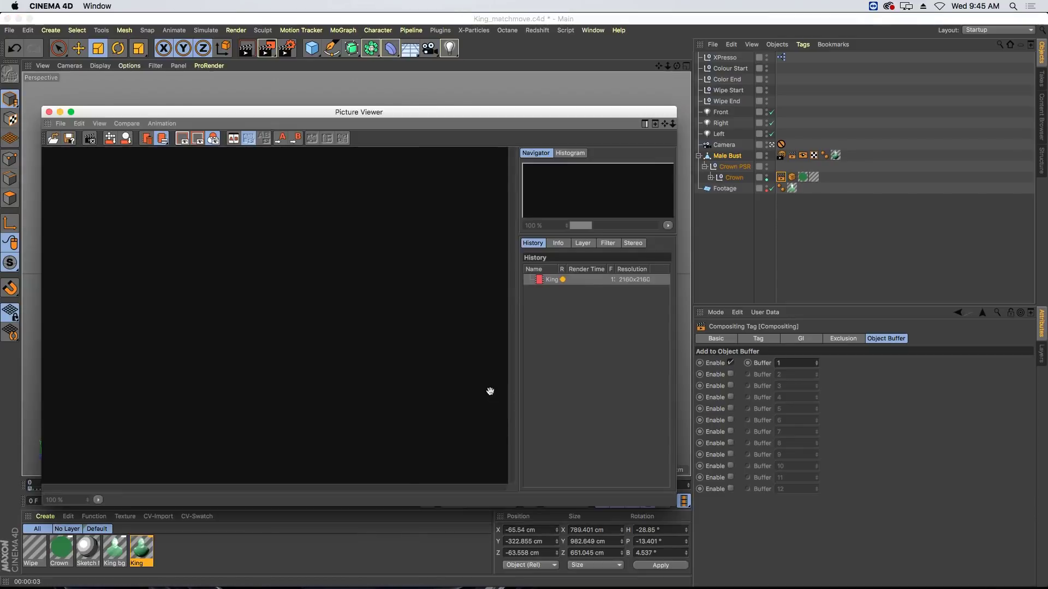
Step: Compare the rendered crown's Background and Object Buffer 1 layers, examine its blue-fringed edges up close and close the Picture Viewer
{"action": "left_click", "coordinate": [582, 243]}
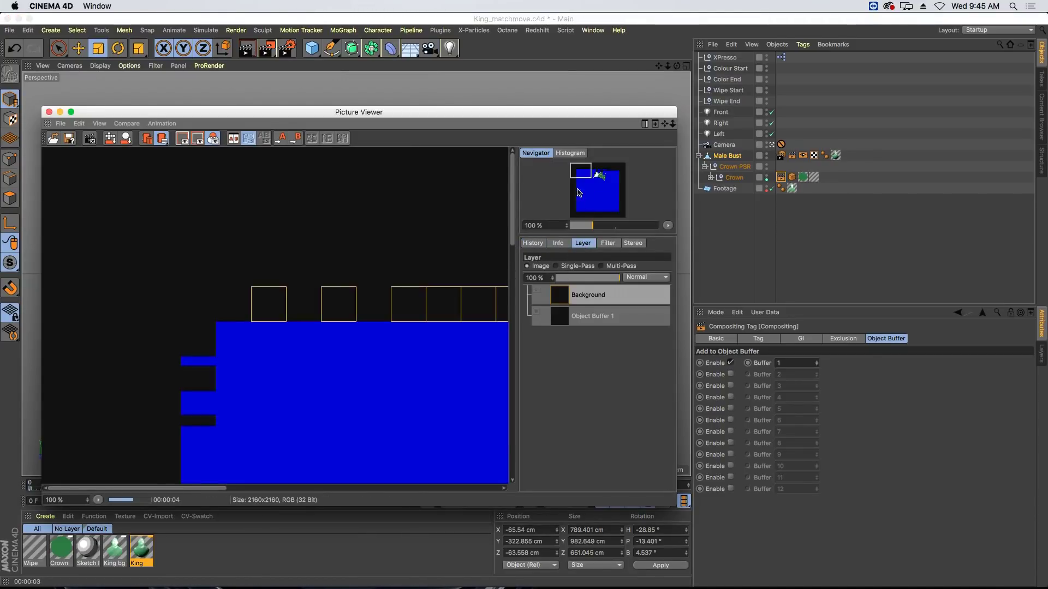
{"action": "left_click_drag", "start_coordinate": [584, 177], "coordinate": [603, 182]}
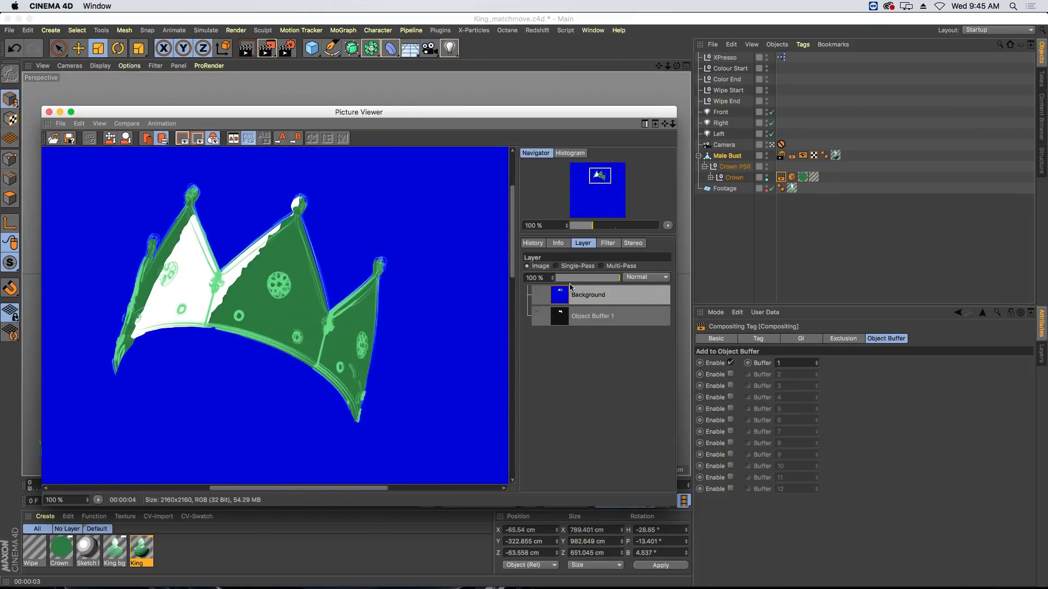
{"action": "left_click", "coordinate": [582, 317]}
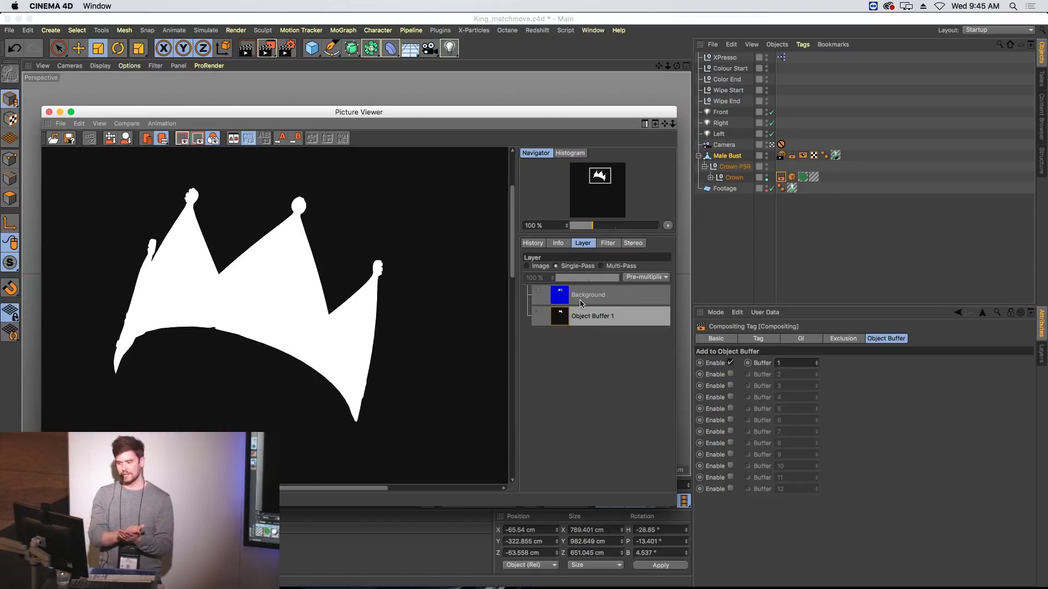
{"action": "left_click", "coordinate": [583, 301]}
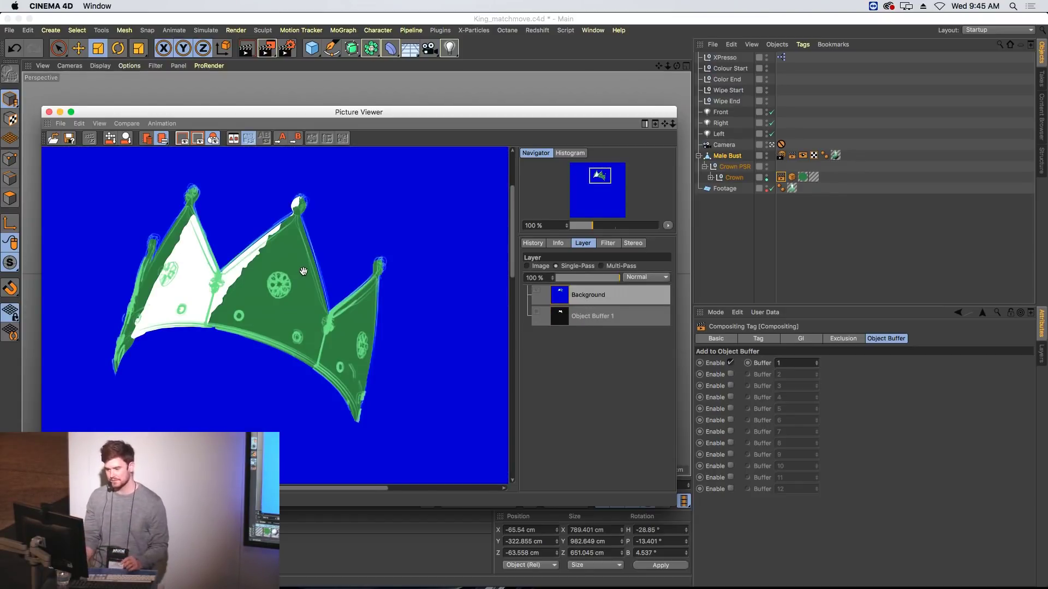
{"action": "scroll", "coordinate": [303, 271], "scroll_direction": "up", "scroll_amount": 4}
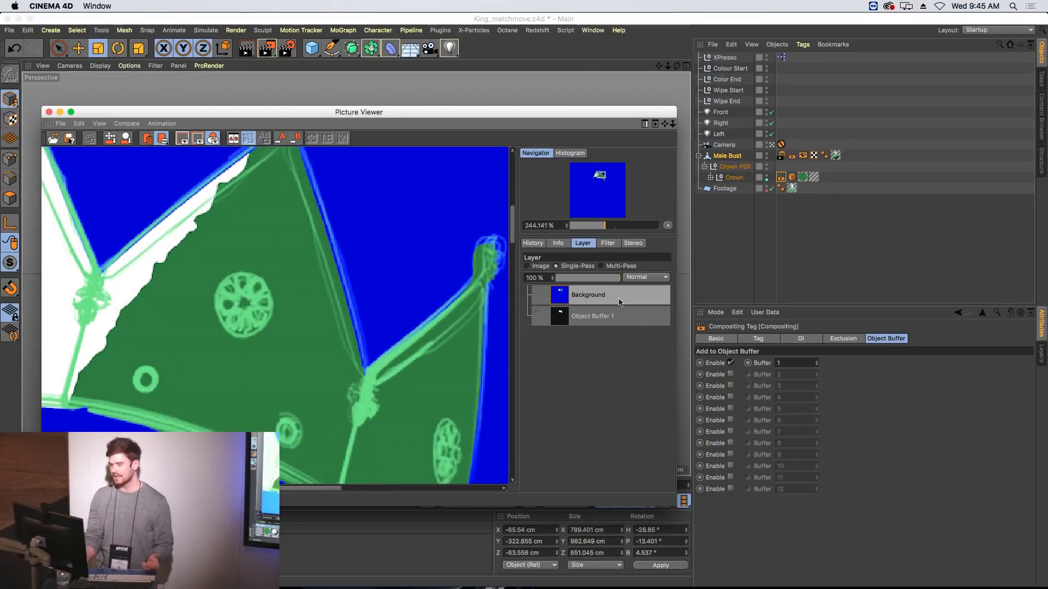
{"action": "left_click", "coordinate": [527, 266]}
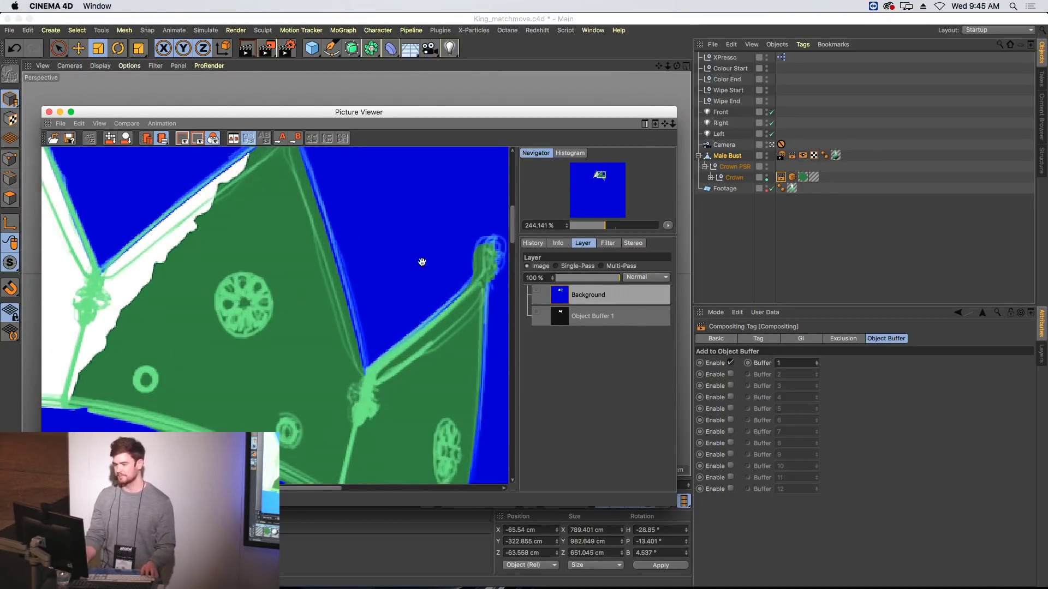
{"action": "left_click", "coordinate": [48, 112]}
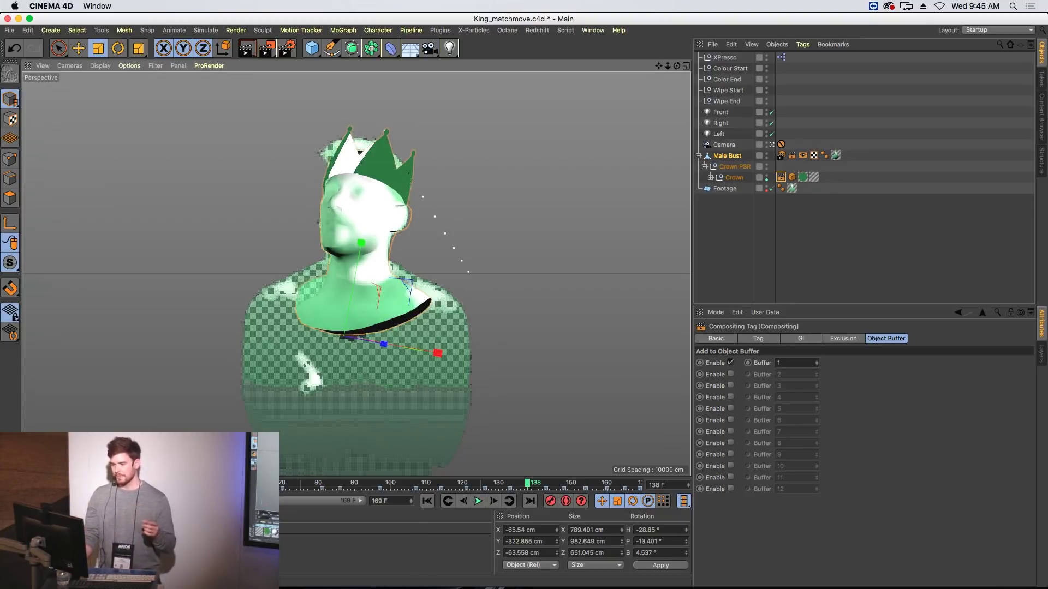
Step: Go to frame 86 and examine the node connections in the XPresso tag, keeping the node graph clear of the viewport
{"action": "left_click", "coordinate": [339, 485]}
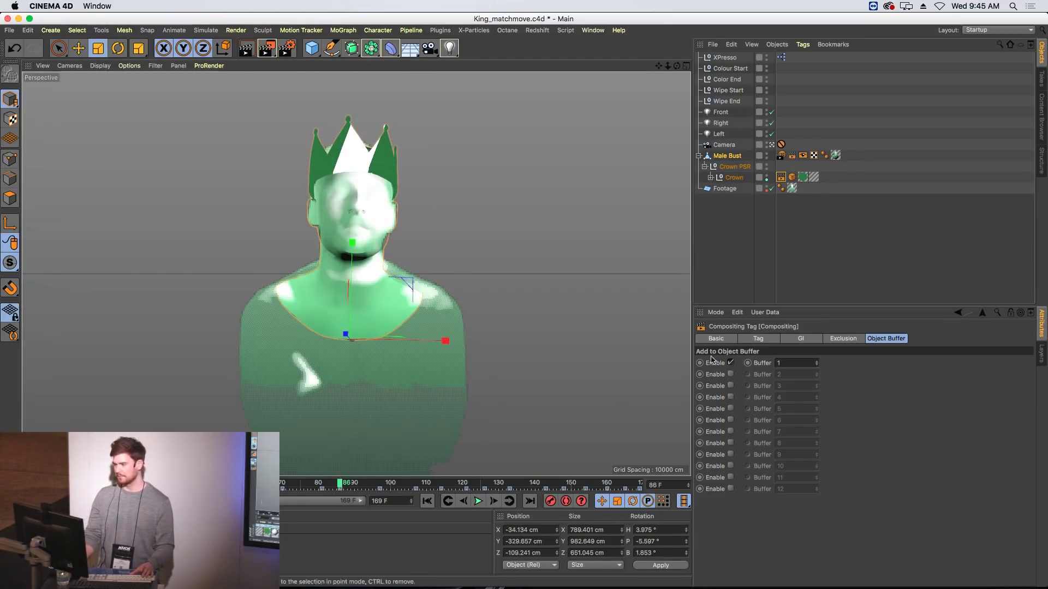
{"action": "left_click", "coordinate": [782, 56]}
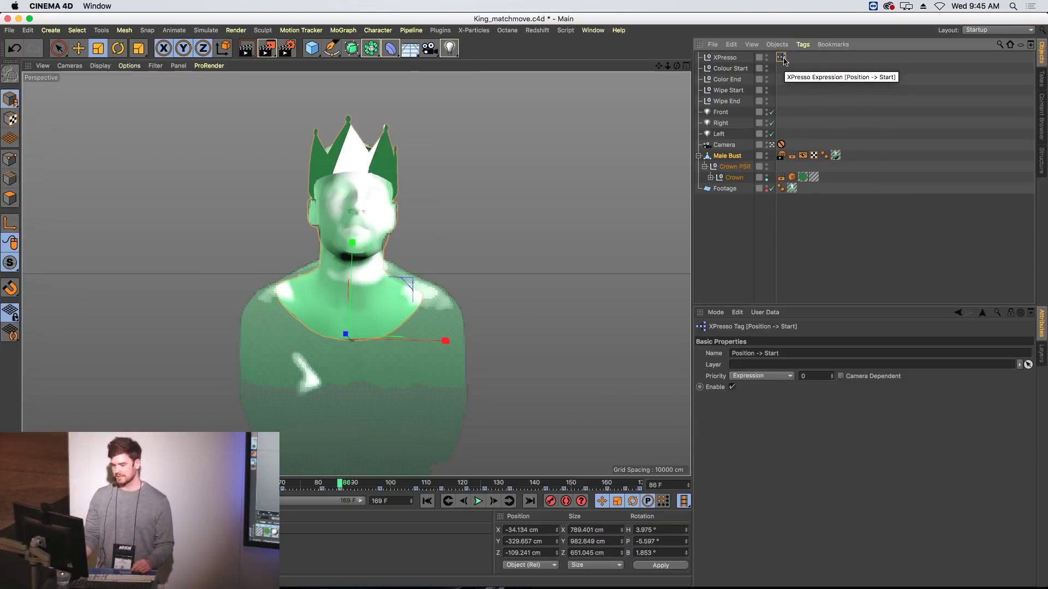
{"action": "double_click", "coordinate": [781, 57]}
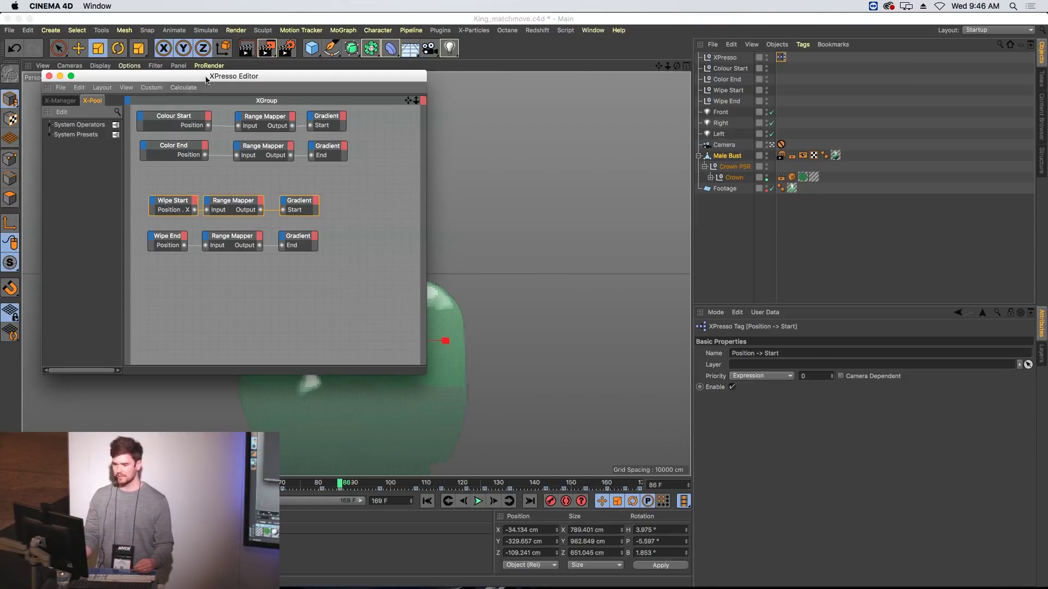
{"action": "left_click_drag", "start_coordinate": [86, 77], "coordinate": [499, 126]}
{"action": "left_click", "coordinate": [462, 126]}
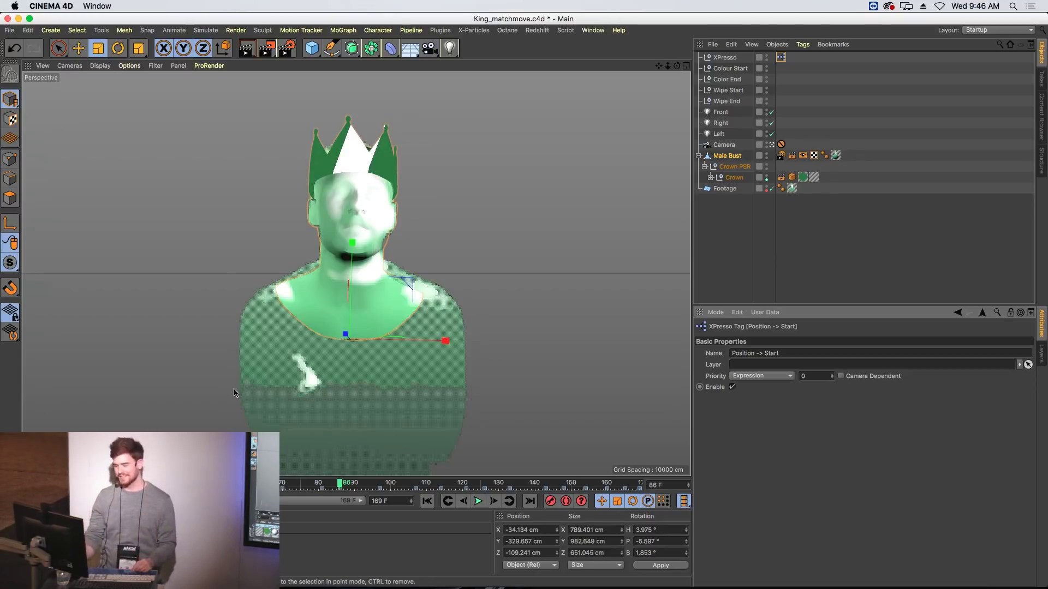
Step: Move the Color End null along the X axis to about 17.8 cm, shifting the crown's gradient
{"action": "key", "text": "e"}
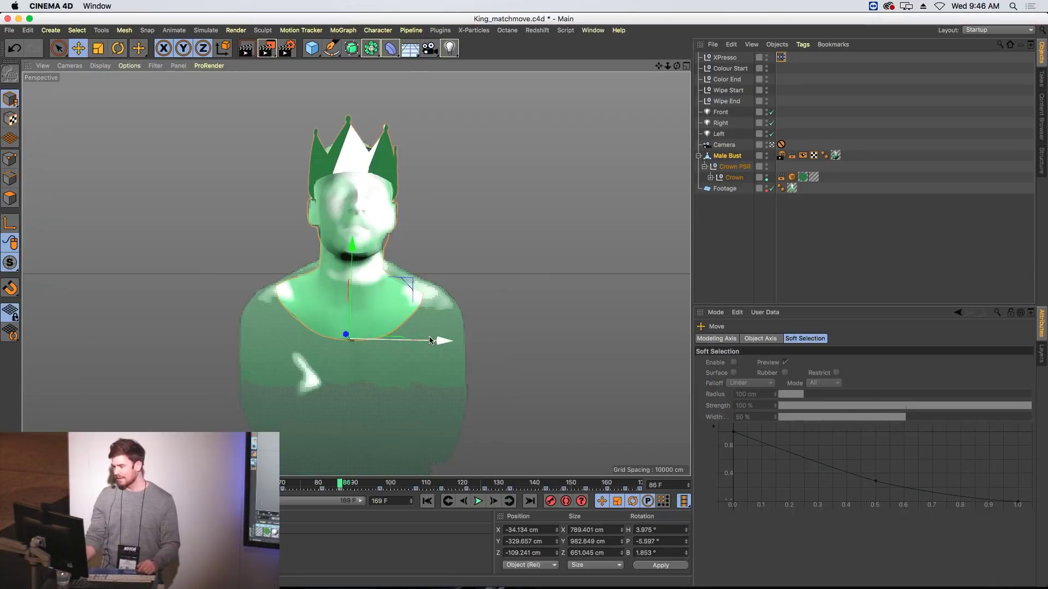
{"action": "left_click", "coordinate": [732, 81]}
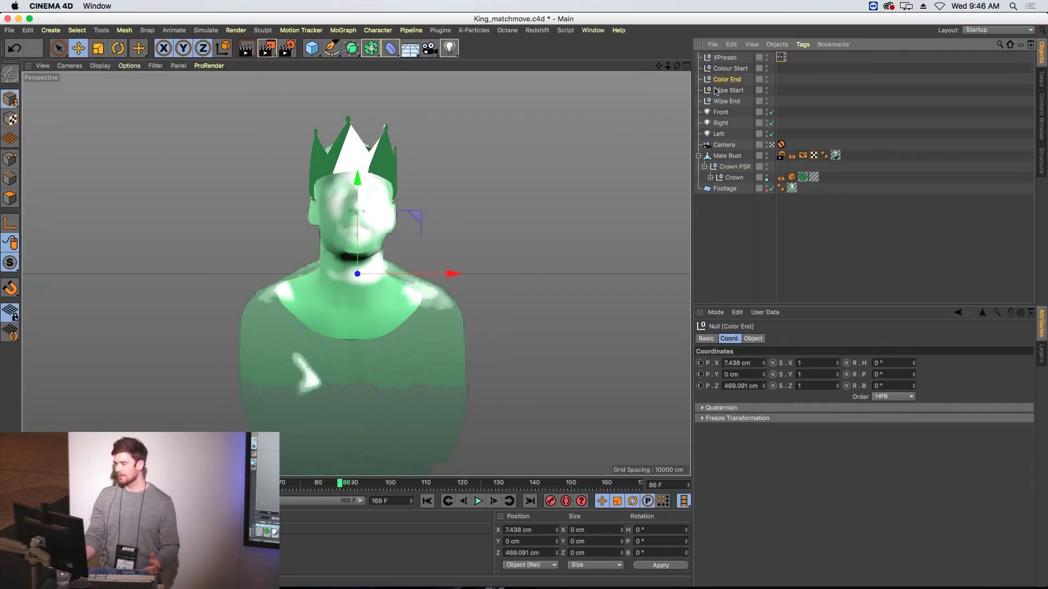
{"action": "mouse_move", "coordinate": [411, 275]}
{"action": "left_mouse_down"}
{"action": "mouse_move", "coordinate": [435, 271]}
{"action": "mouse_move", "coordinate": [407, 265]}
{"action": "mouse_move", "coordinate": [423, 270]}
{"action": "left_mouse_up"}
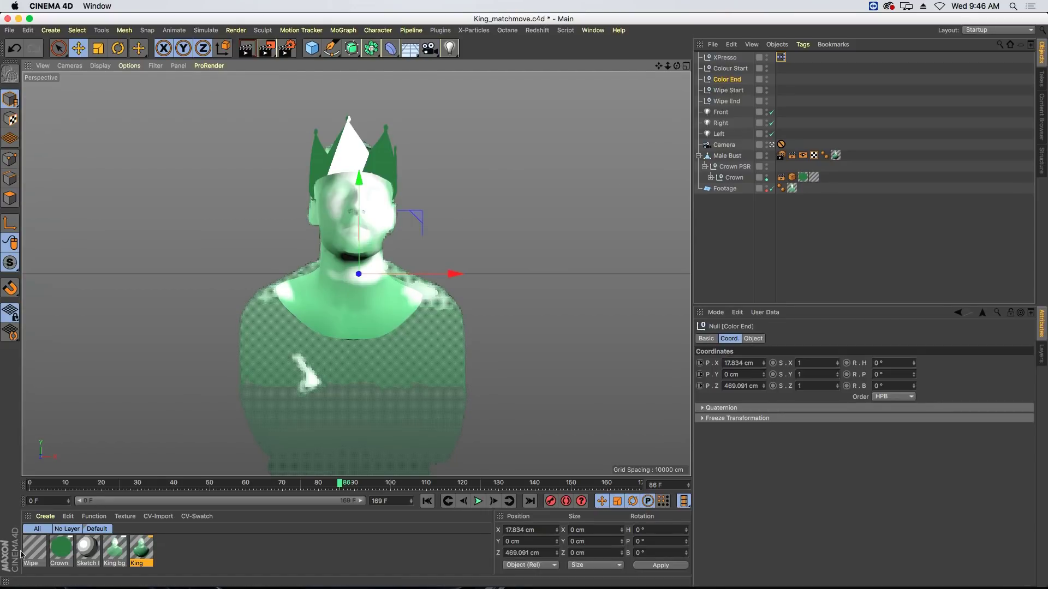
Step: Examine the Crown material's Luminance gradient shader and the XPressions options of its Start parameter, then close the material
{"action": "double_click", "coordinate": [61, 548]}
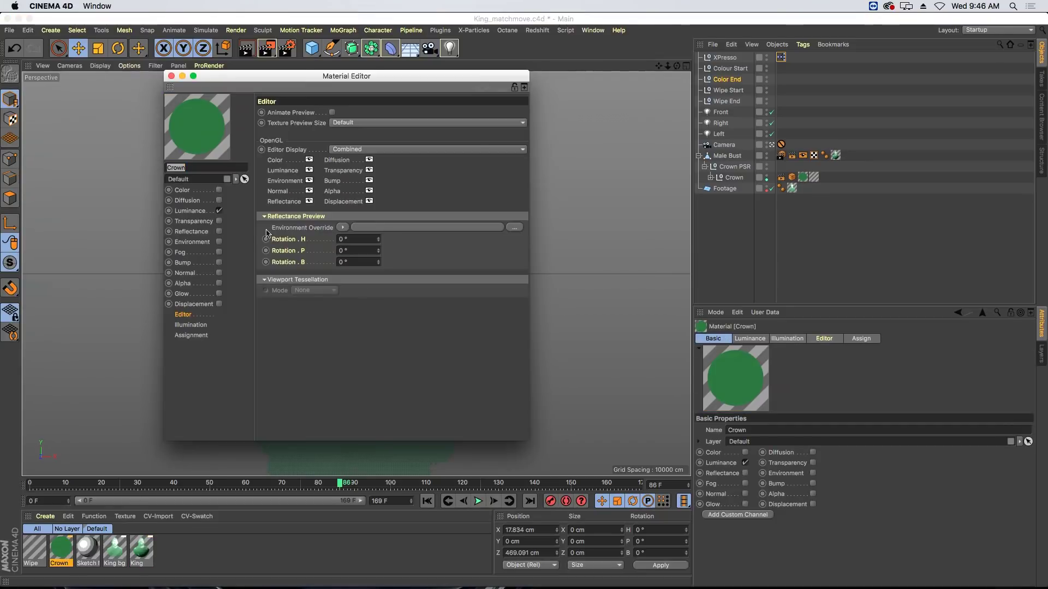
{"action": "left_click", "coordinate": [188, 212]}
{"action": "left_click", "coordinate": [378, 191]}
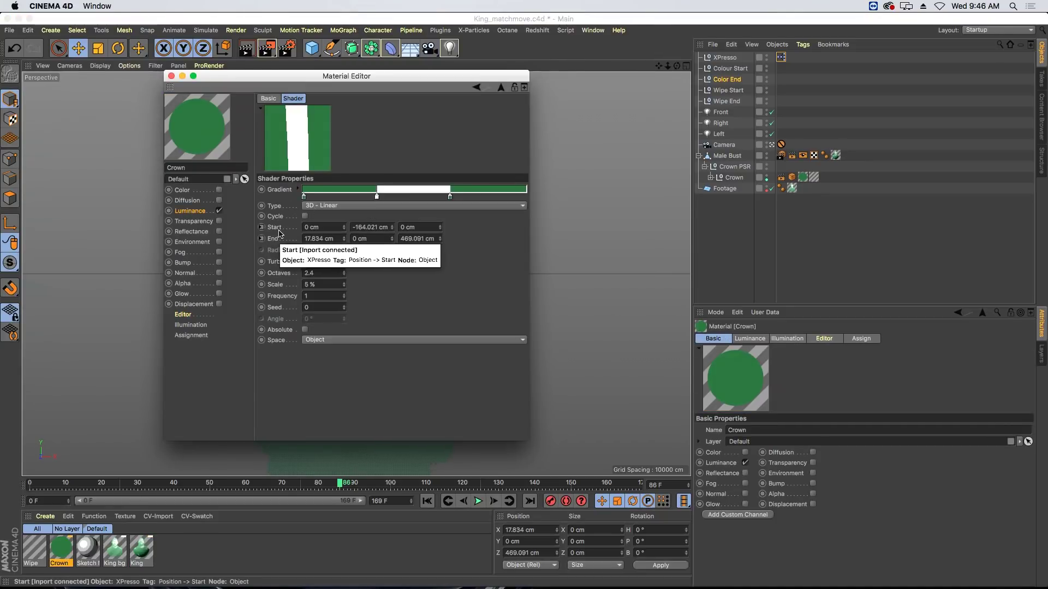
{"action": "right_click", "coordinate": [277, 229]}
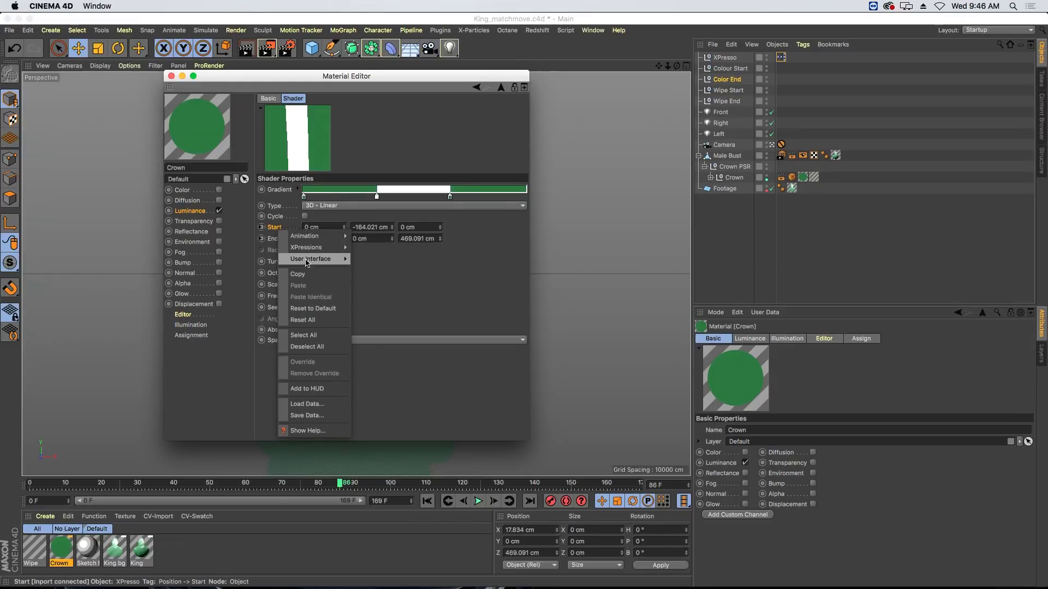
{"action": "mouse_move", "coordinate": [307, 253]}
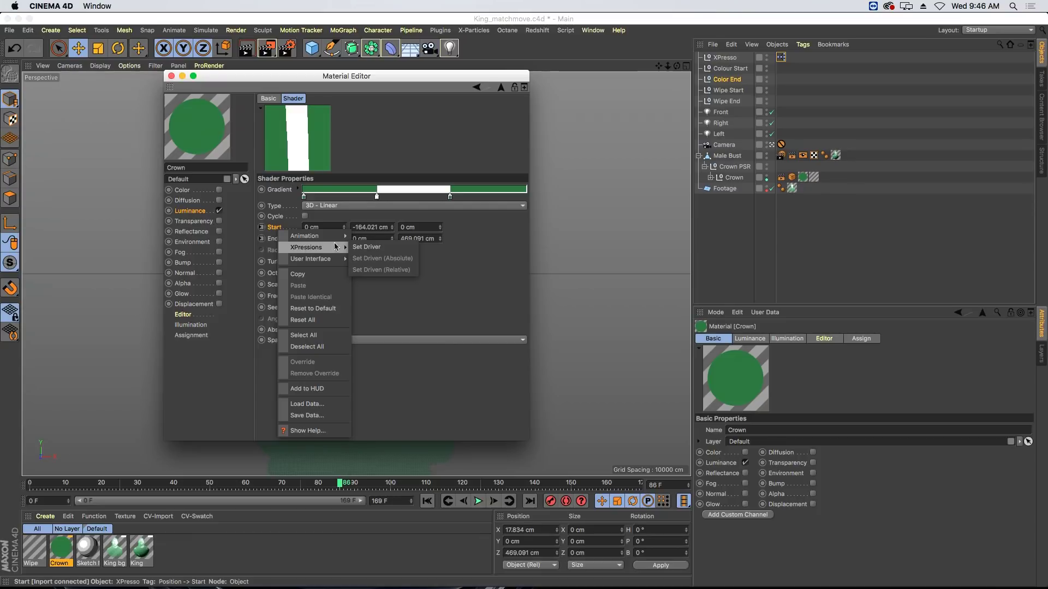
{"action": "left_click", "coordinate": [736, 80]}
{"action": "left_click", "coordinate": [171, 76]}
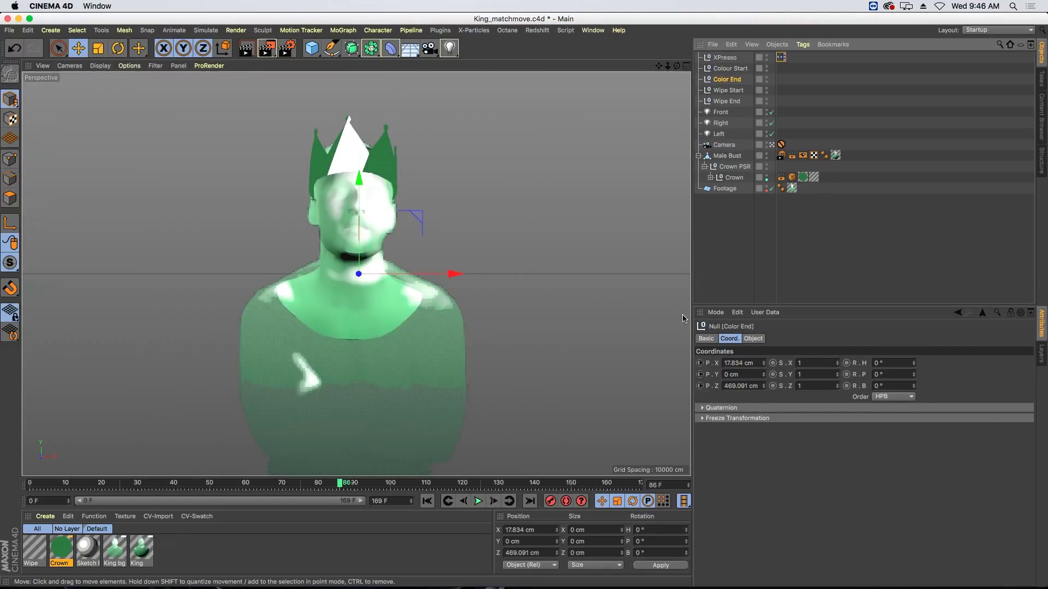
Step: Set the Color End null's X position as an XPressions driver
{"action": "right_click", "coordinate": [715, 364]}
{"action": "mouse_move", "coordinate": [737, 385]}
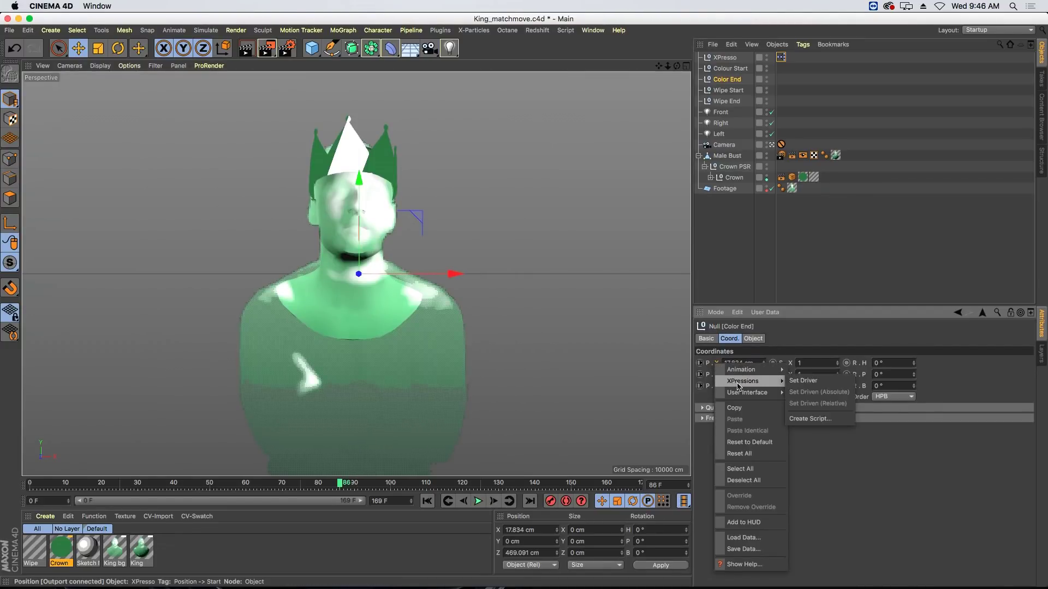
{"action": "left_click", "coordinate": [803, 381]}
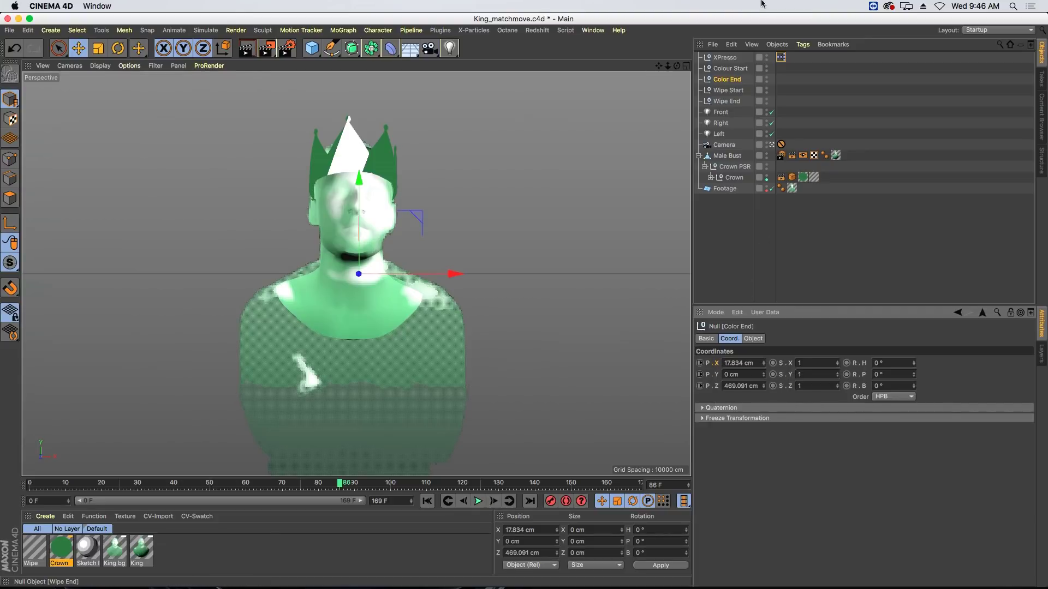
Step: Reopen the XPresso graph, examine the Colour Start chain's Range Mapper settings and close the graph
{"action": "double_click", "coordinate": [780, 57]}
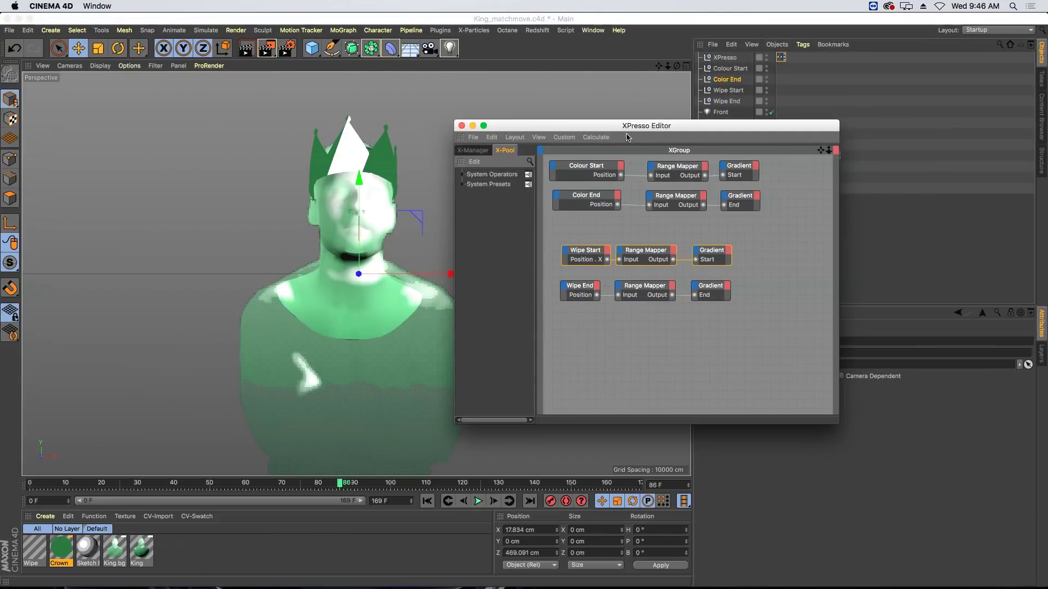
{"action": "left_click_drag", "start_coordinate": [600, 126], "coordinate": [414, 127]}
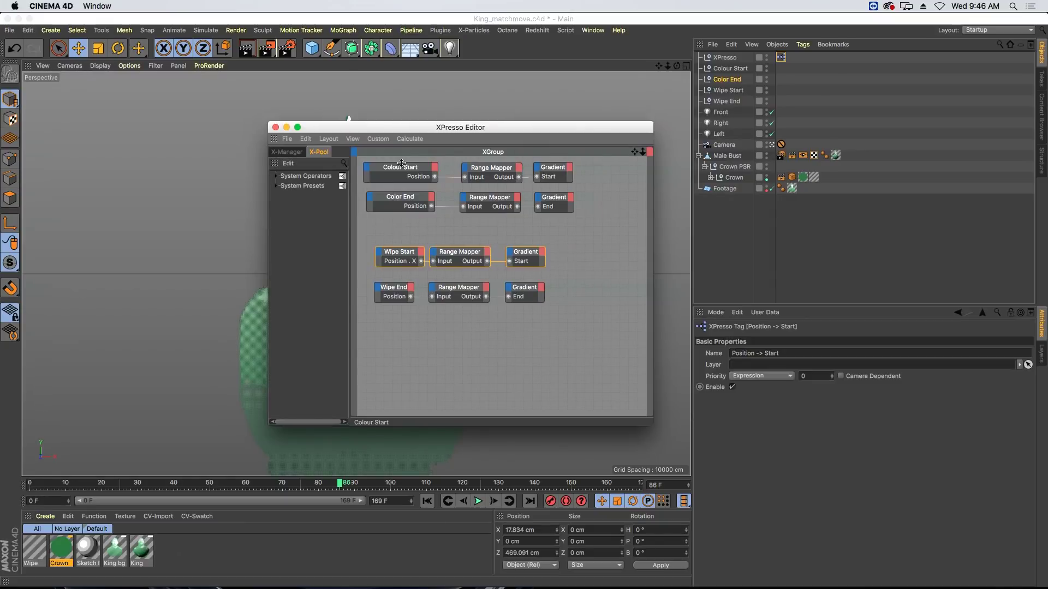
{"action": "left_click", "coordinate": [490, 169]}
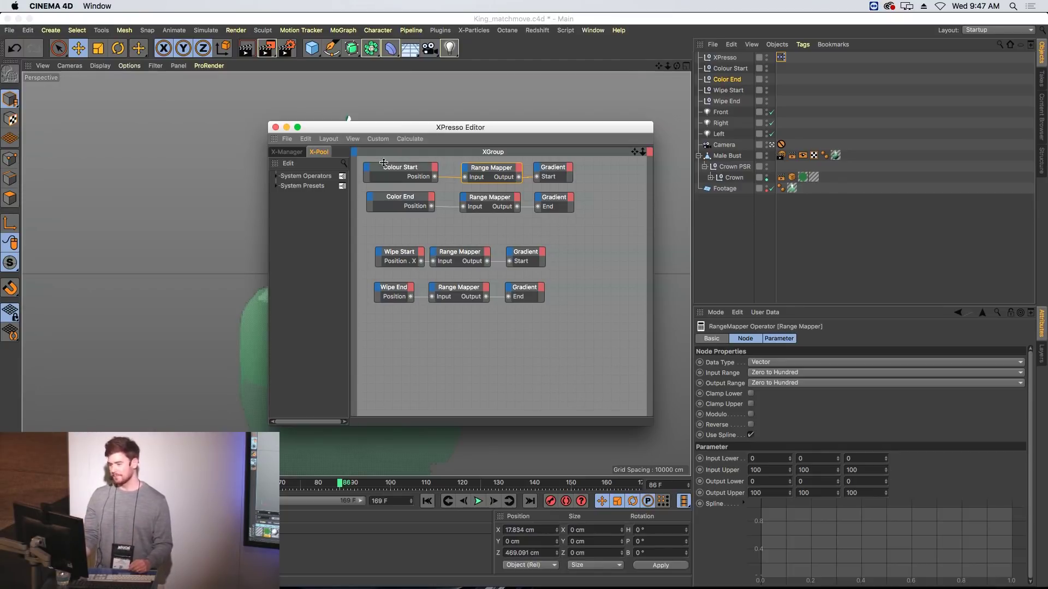
{"action": "left_click", "coordinate": [275, 127]}
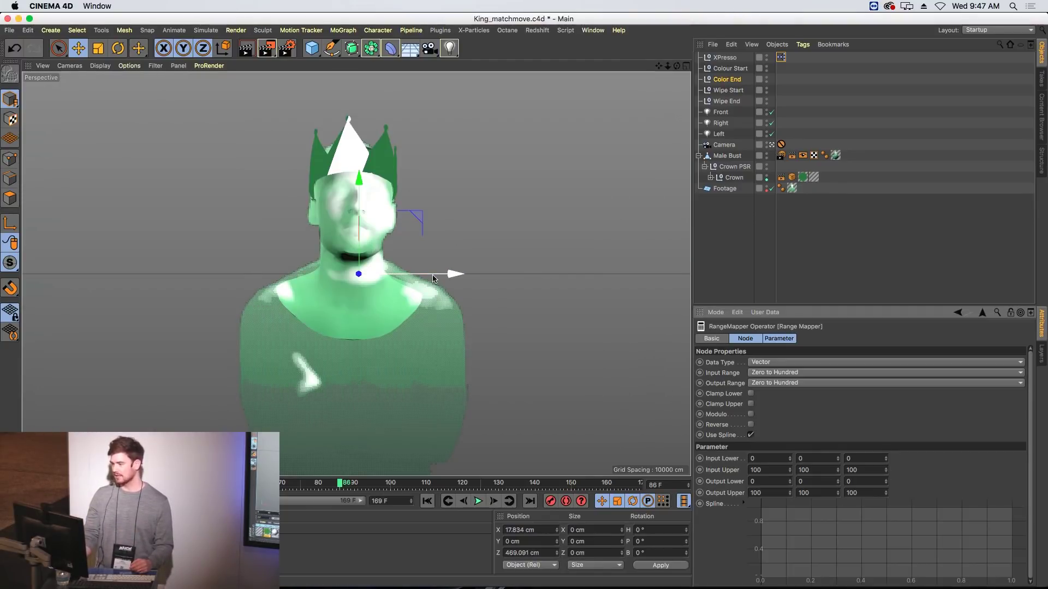
Step: Move the Color End null back along the X axis to about -10.9 cm
{"action": "mouse_move", "coordinate": [437, 274]}
{"action": "left_mouse_down"}
{"action": "mouse_move", "coordinate": [461, 275]}
{"action": "mouse_move", "coordinate": [431, 280]}
{"action": "left_mouse_up"}
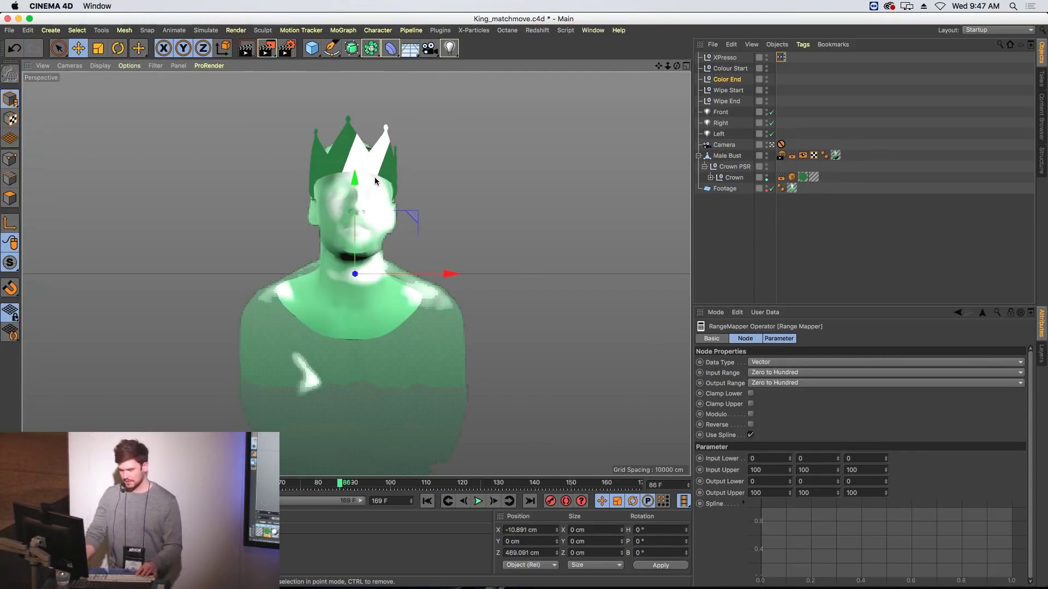
{"action": "key", "text": "v"}
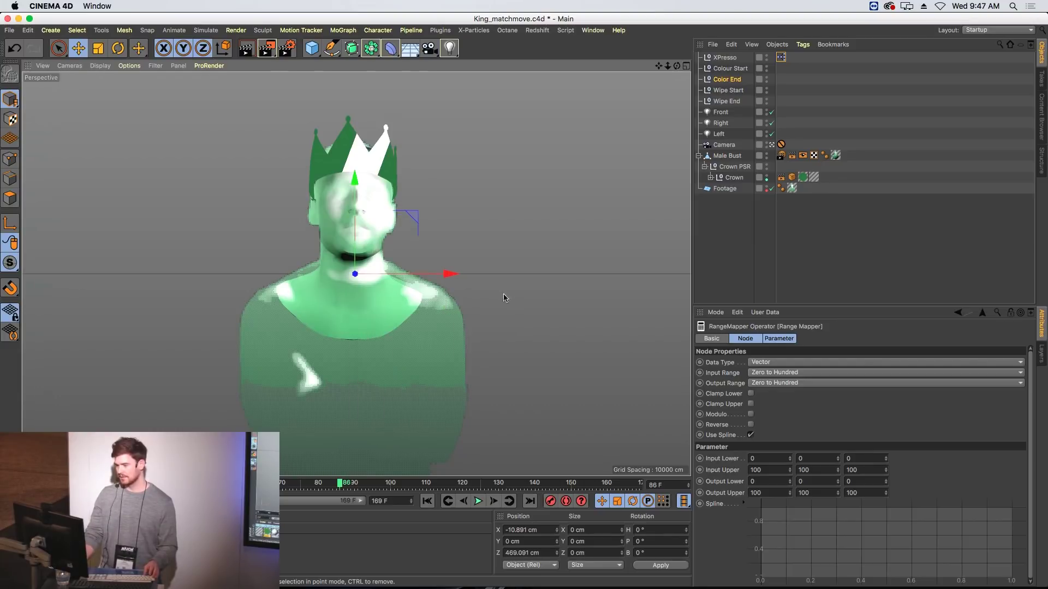
Step: Switch to Keynote, play the King techniques slide and advance to the Selfie techniques slide
{"action": "key", "text": "super+Tab"}
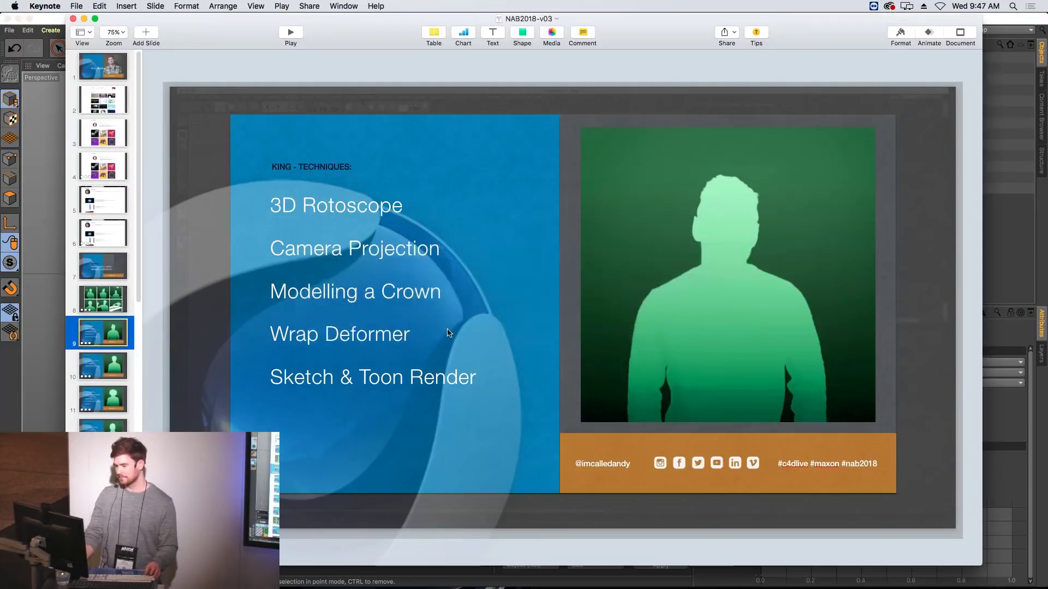
{"action": "key", "text": "alt+super+p"}
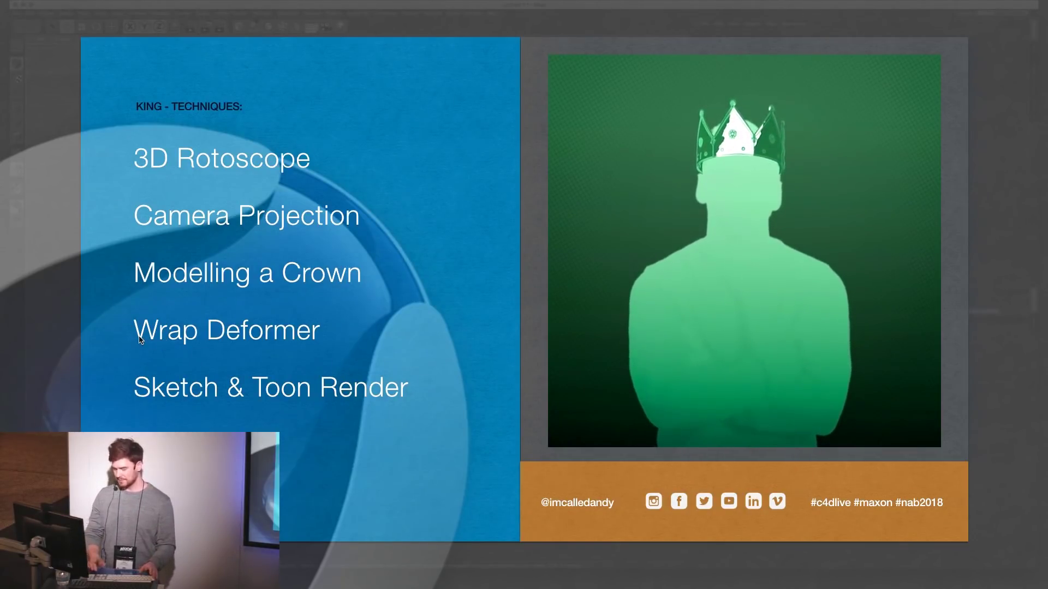
{"action": "key", "text": "Right"}
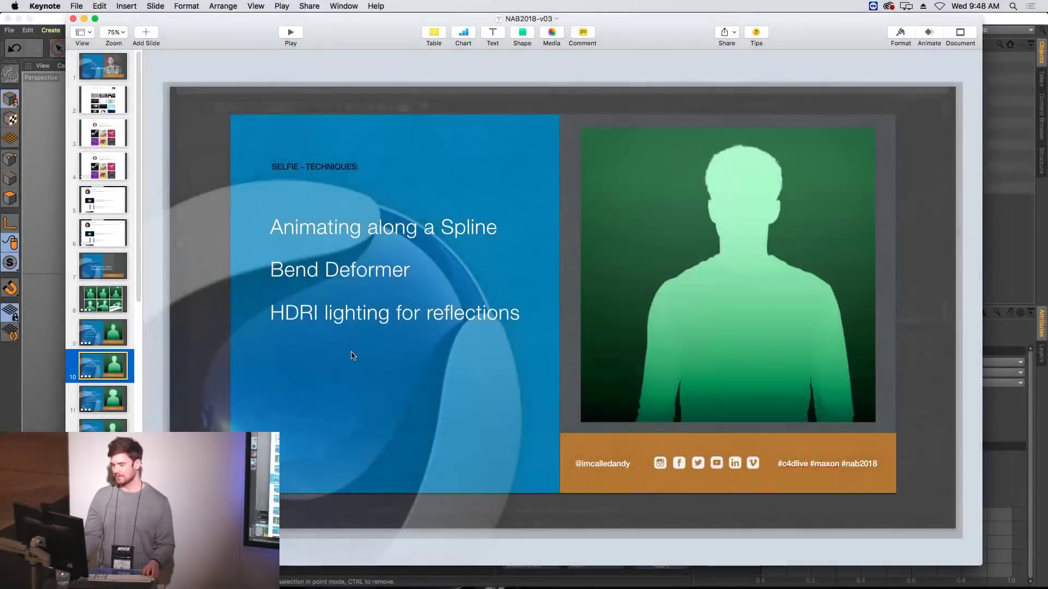
Step: Switch back to Cinema 4D and bring up the open Selfie.c4d project
{"action": "key", "text": "super+Tab"}
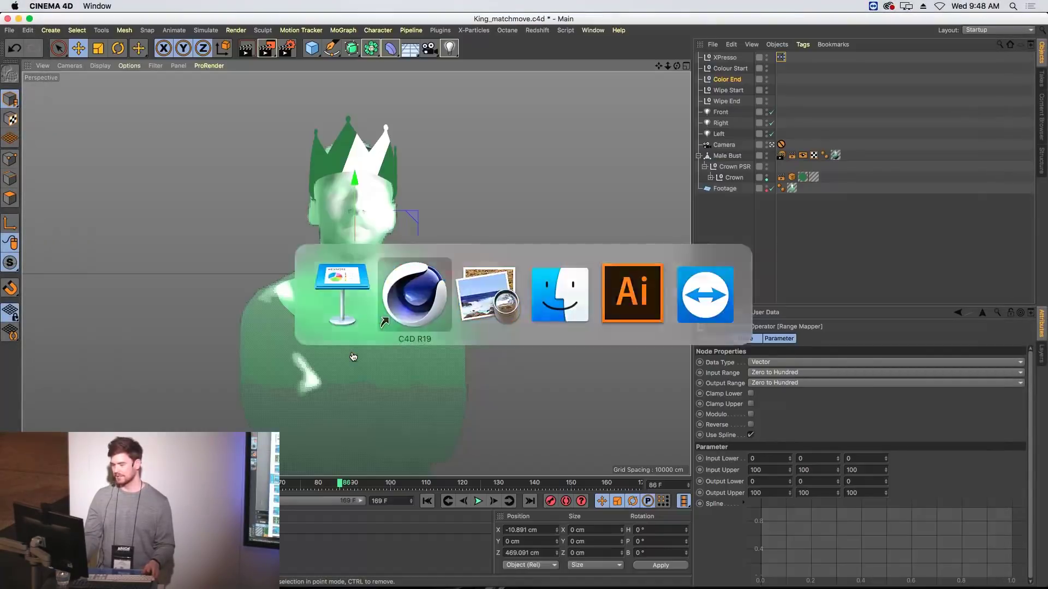
{"action": "key", "text": "v"}
{"action": "mouse_move", "coordinate": [432, 351]}
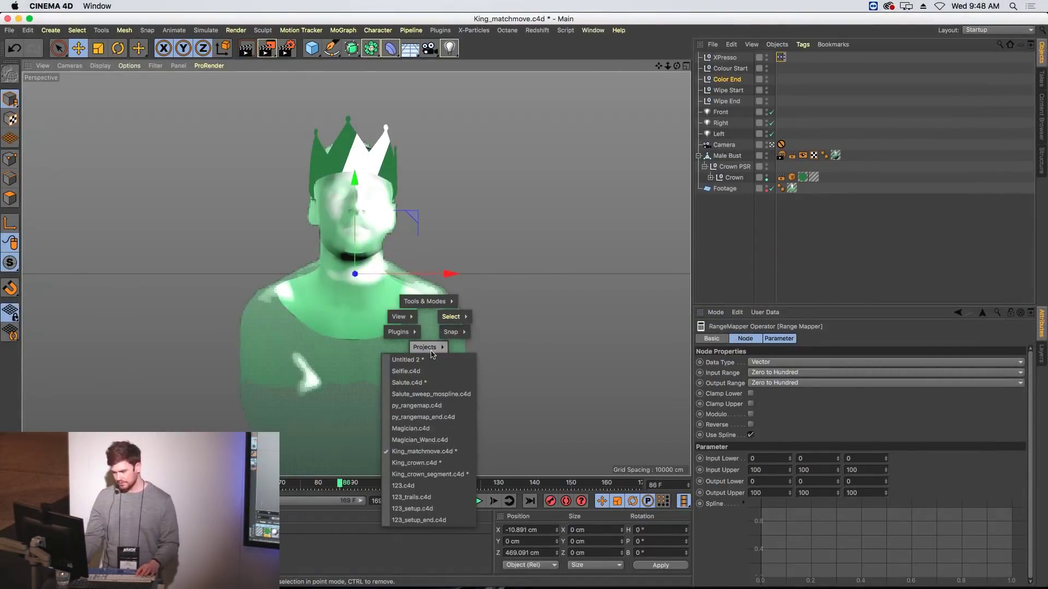
{"action": "left_click", "coordinate": [425, 373]}
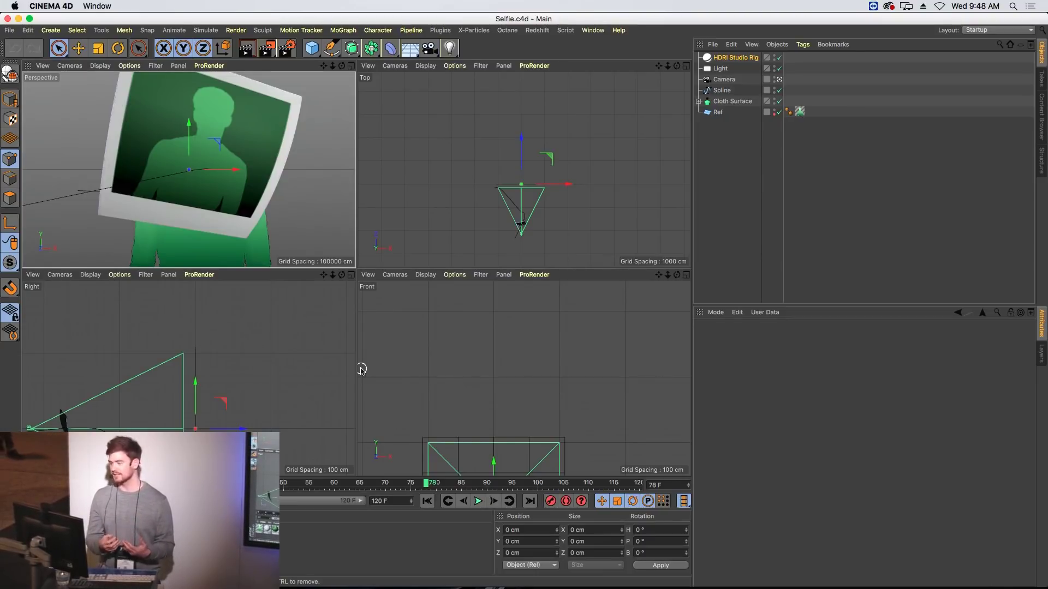
Step: Select the existing Spline and examine its path through the camera cone in the Top view
{"action": "left_click", "coordinate": [721, 90]}
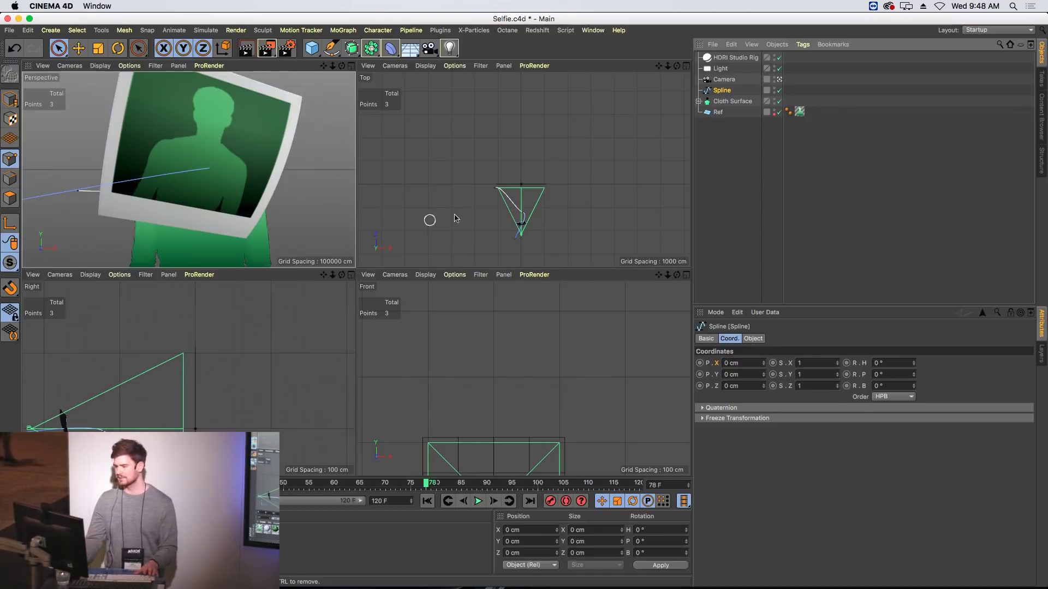
{"action": "scroll", "coordinate": [538, 218], "scroll_direction": "up", "scroll_amount": 5}
{"action": "scroll", "coordinate": [479, 202], "scroll_direction": "down", "scroll_amount": 5}
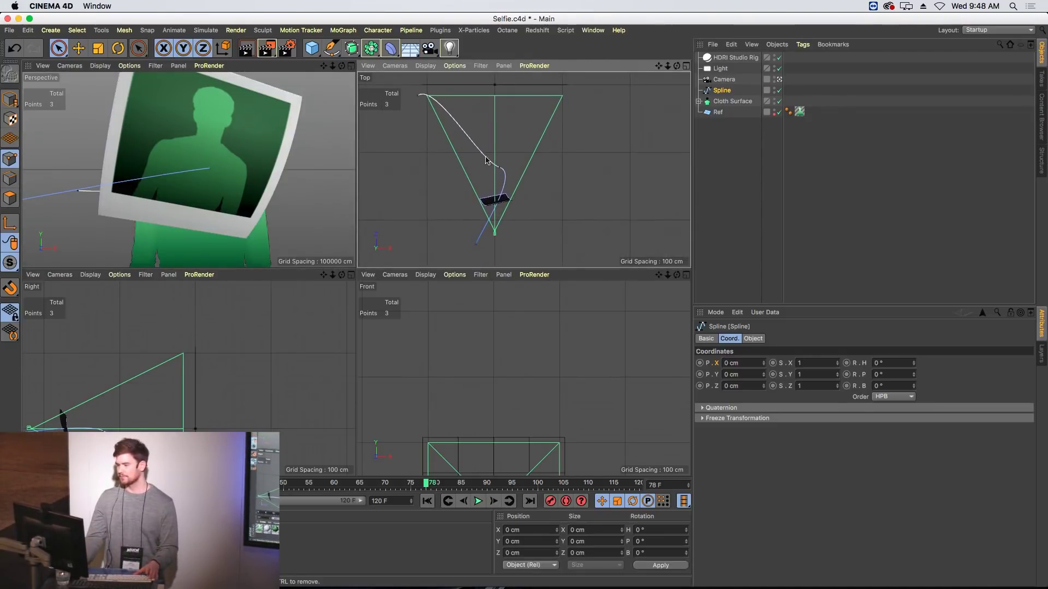
Step: Draw a five-point Bezier spline with the Pen in the Top view, curving from the camera cone's far end to the camera
{"action": "left_click", "coordinate": [332, 49]}
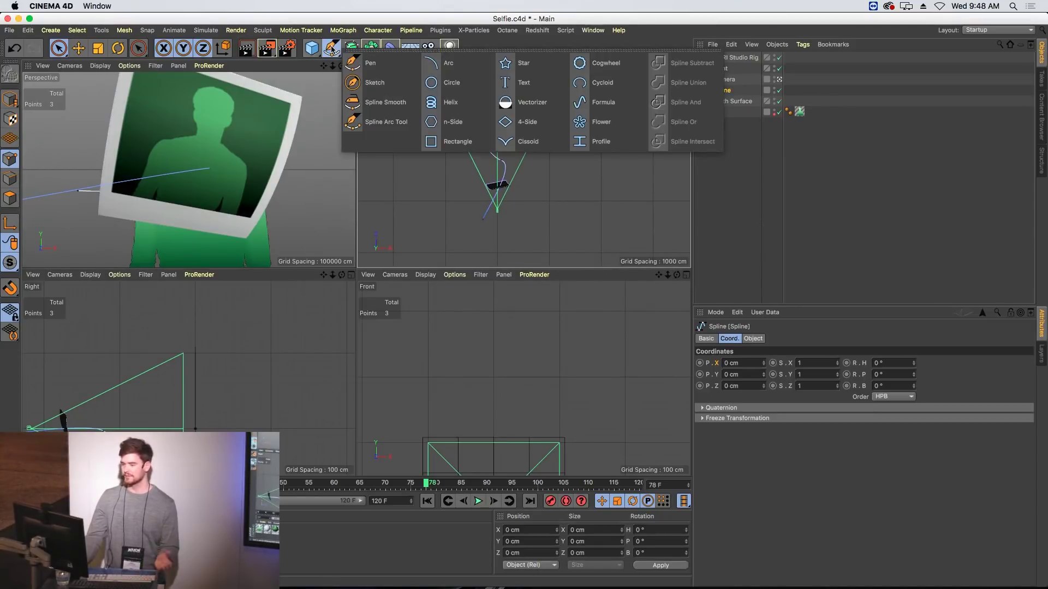
{"action": "left_click", "coordinate": [397, 69]}
{"action": "left_click", "coordinate": [724, 166]}
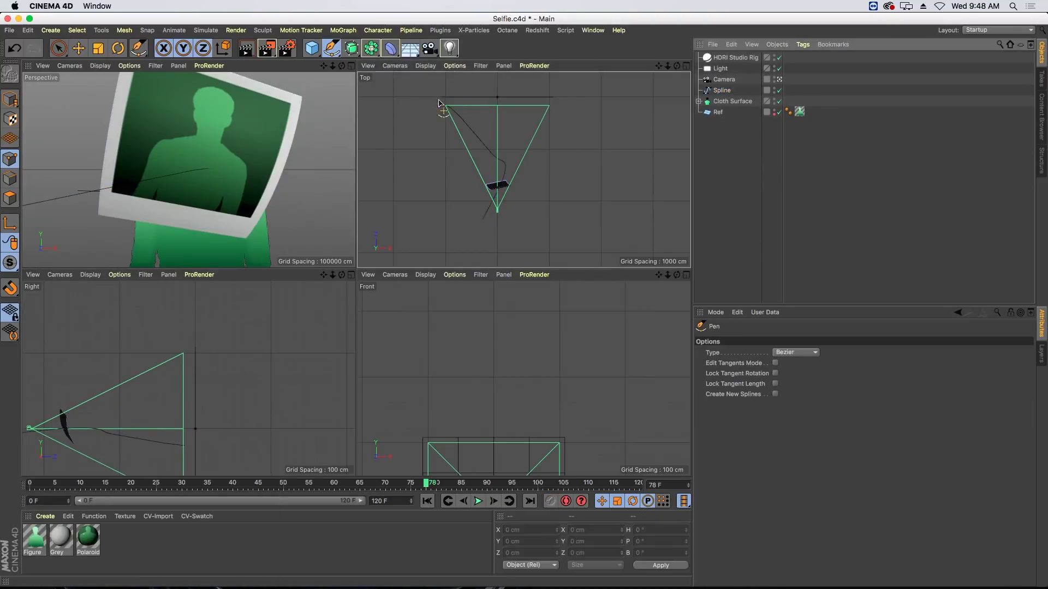
{"action": "left_click", "coordinate": [469, 99]}
{"action": "left_click", "coordinate": [507, 151]}
{"action": "left_click", "coordinate": [517, 163]}
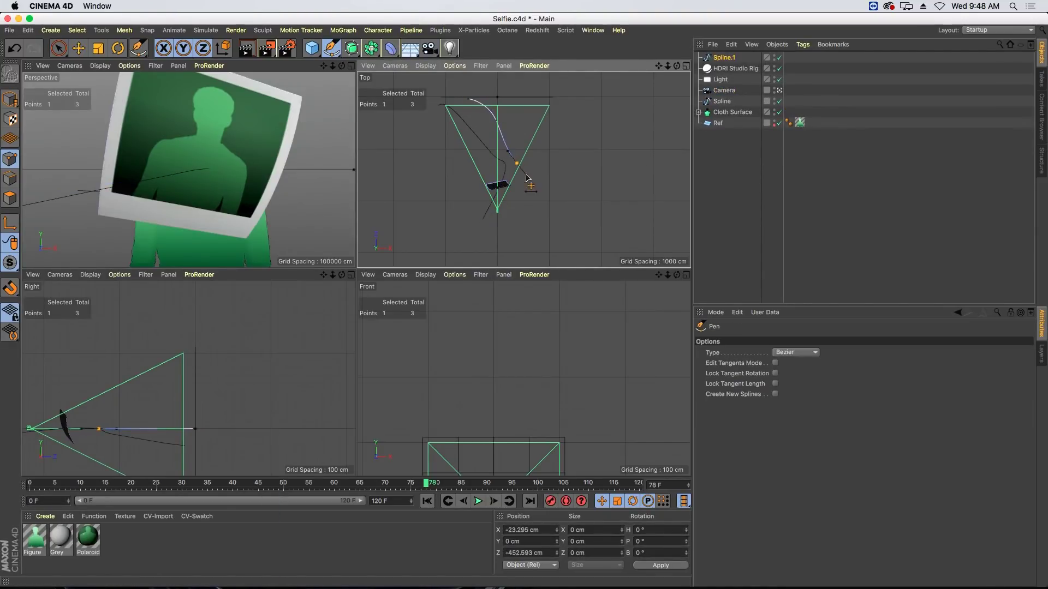
{"action": "left_click", "coordinate": [501, 209]}
{"action": "left_click", "coordinate": [495, 216]}
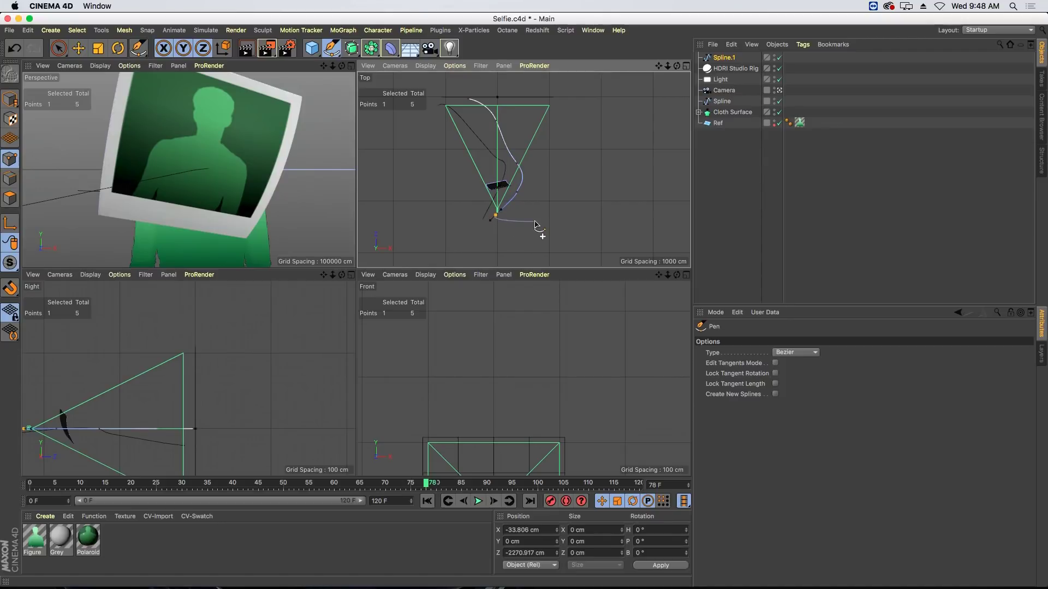
{"action": "key", "text": "Escape"}
Step: In the Right view, raise the new spline's far-end point to a height of about 29 cm
{"action": "middle_click_drag", "start_coordinate": [196, 407], "coordinate": [267, 346], "text": "alt"}
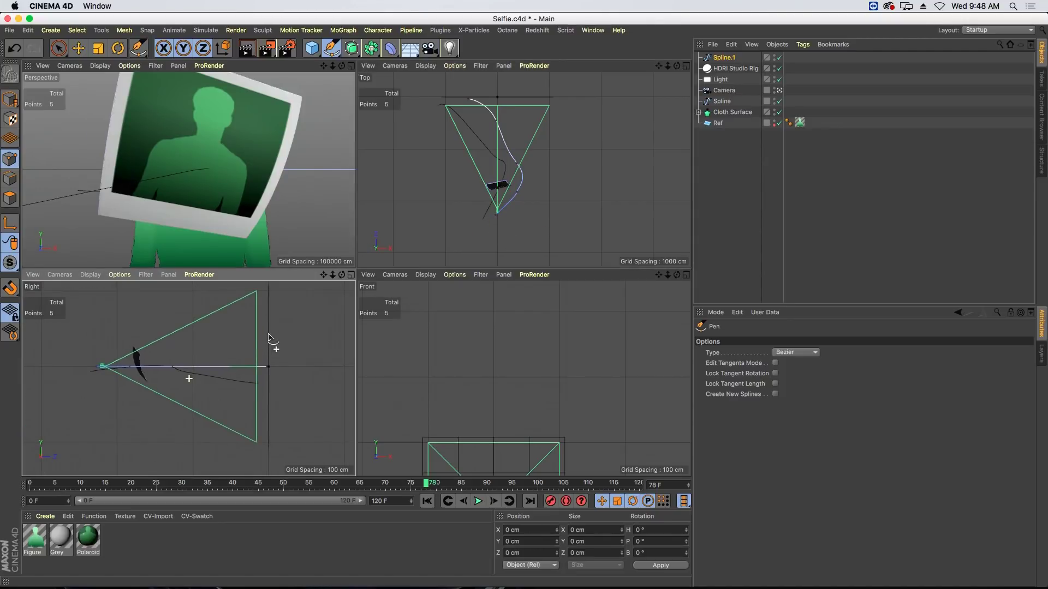
{"action": "left_click", "coordinate": [12, 162]}
{"action": "key", "text": "e"}
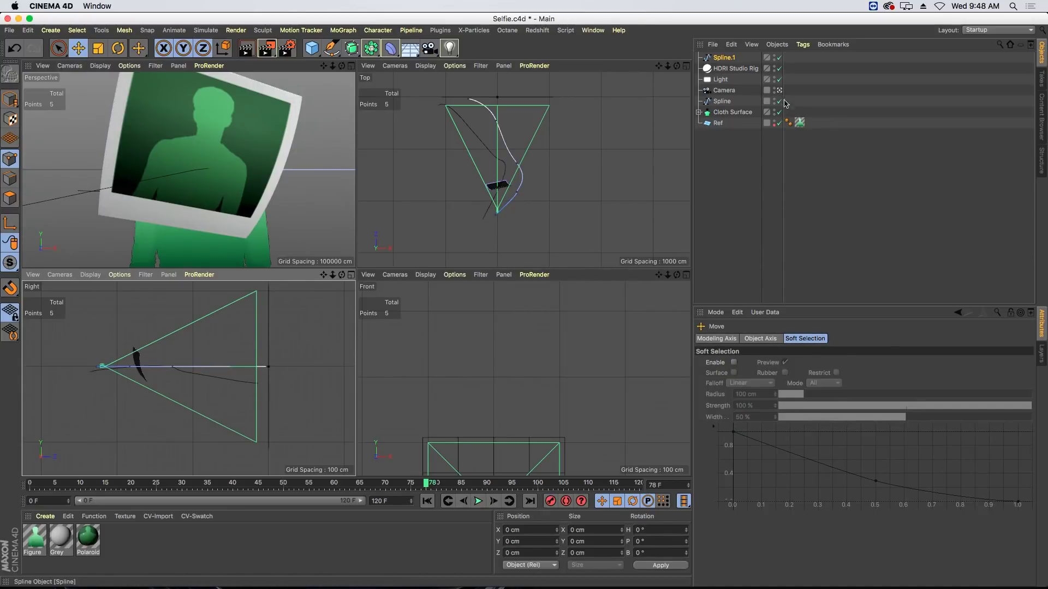
{"action": "left_click", "coordinate": [266, 367]}
{"action": "left_click_drag", "start_coordinate": [269, 371], "coordinate": [264, 362]}
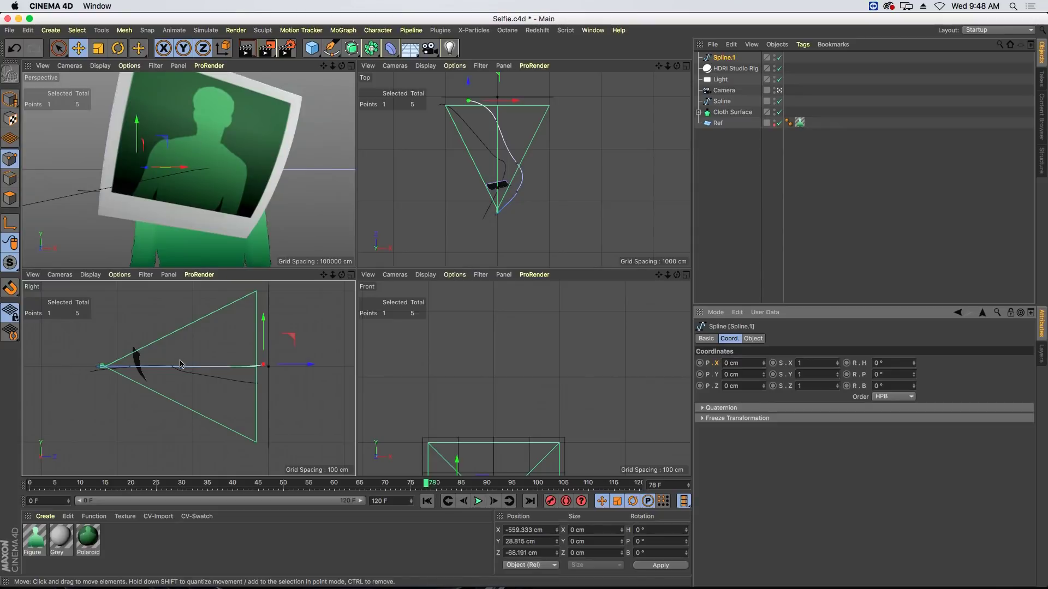
Step: In the Right view, lower a middle point of the new spline to a height of about -94 cm
{"action": "mouse_move", "coordinate": [177, 367]}
{"action": "left_mouse_down"}
{"action": "mouse_move", "coordinate": [181, 351]}
{"action": "mouse_move", "coordinate": [194, 358]}
{"action": "left_mouse_up"}
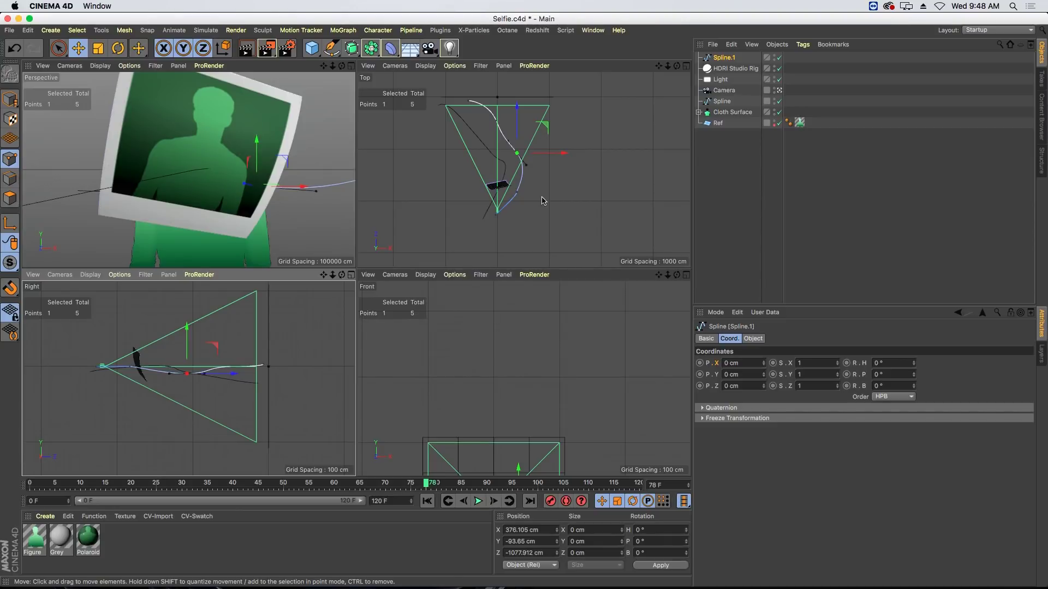
Step: Expand the Cloth Surface hierarchy and bring up the settings of the Plane's Align to Spline tag
{"action": "left_click", "coordinate": [699, 112]}
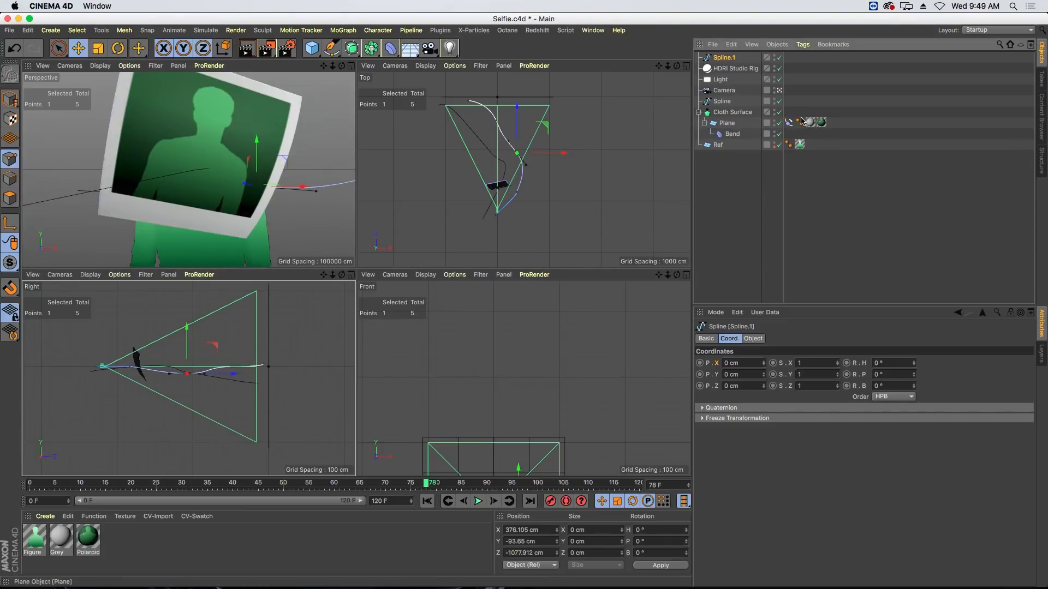
{"action": "left_click", "coordinate": [789, 123]}
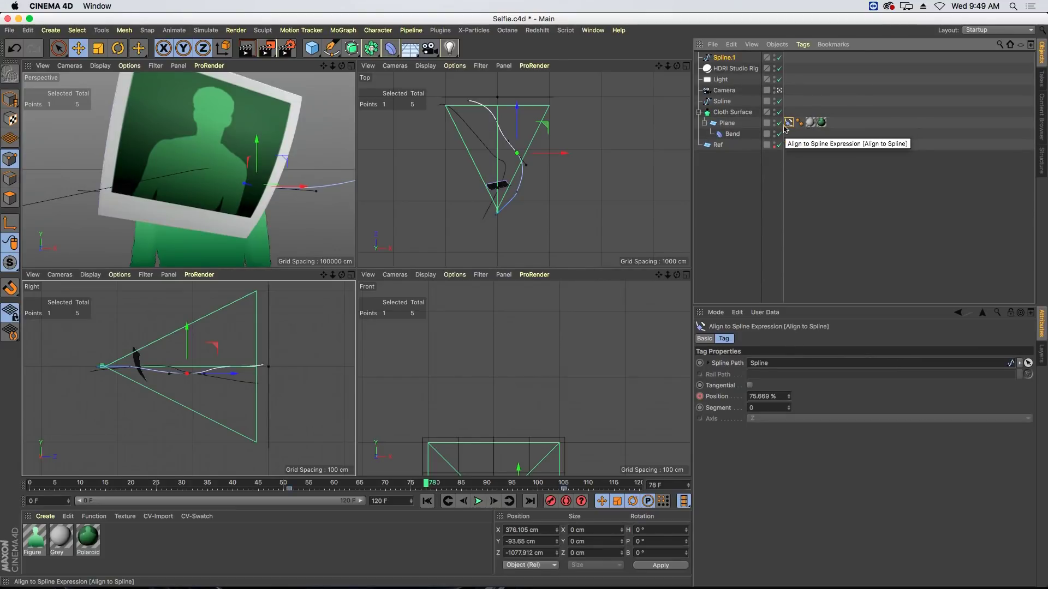
{"action": "left_click", "coordinate": [752, 166]}
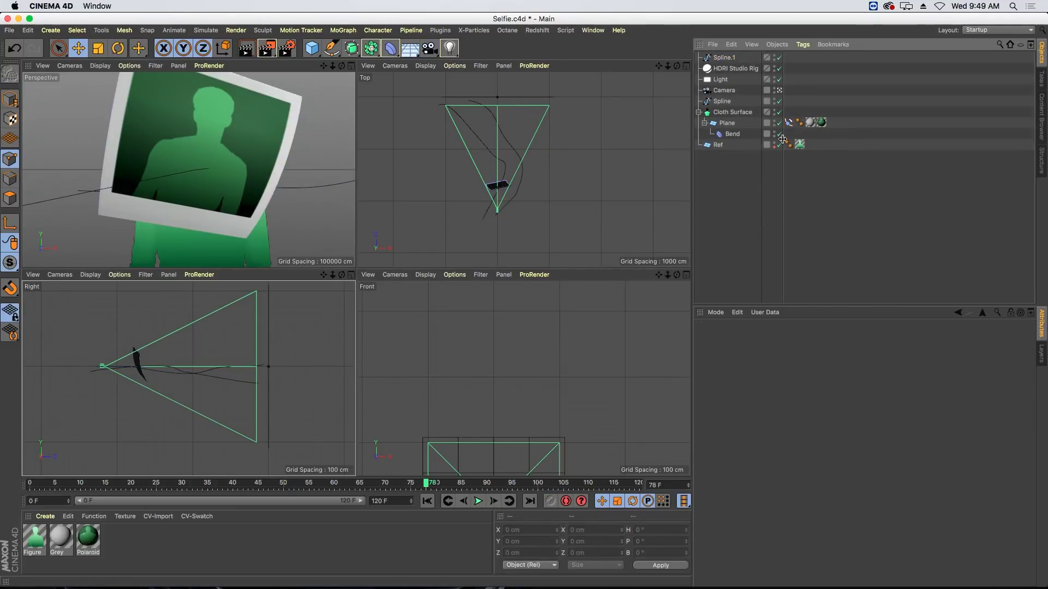
{"action": "left_click", "coordinate": [789, 123]}
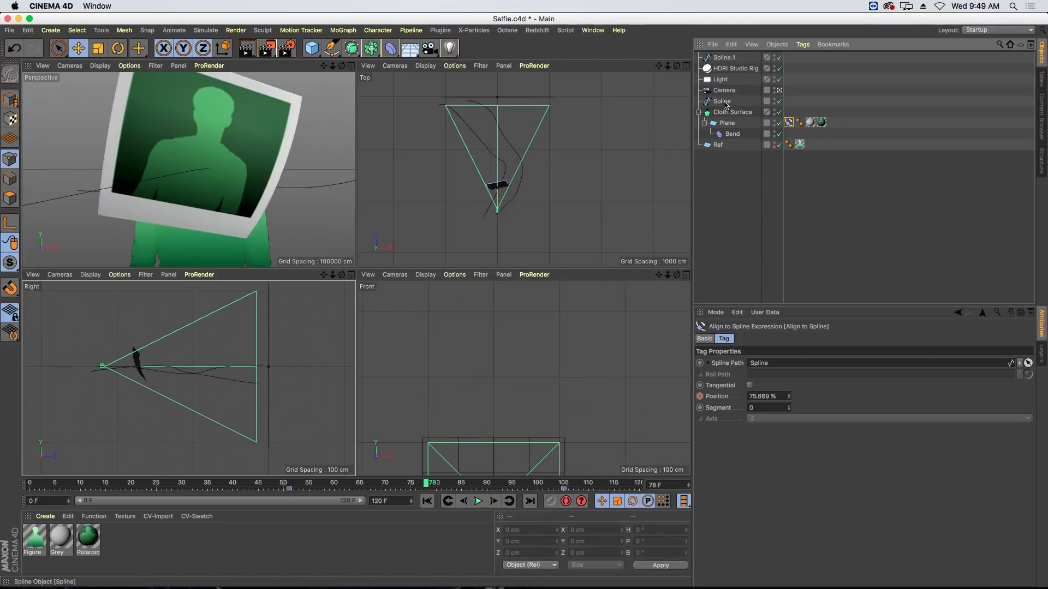
Step: Move the original Spline below Ref in the object hierarchy and reopen the Plane's Align to Spline tag
{"action": "left_click_drag", "start_coordinate": [725, 105], "coordinate": [817, 319]}
{"action": "left_click_drag", "start_coordinate": [782, 365], "coordinate": [744, 230]}
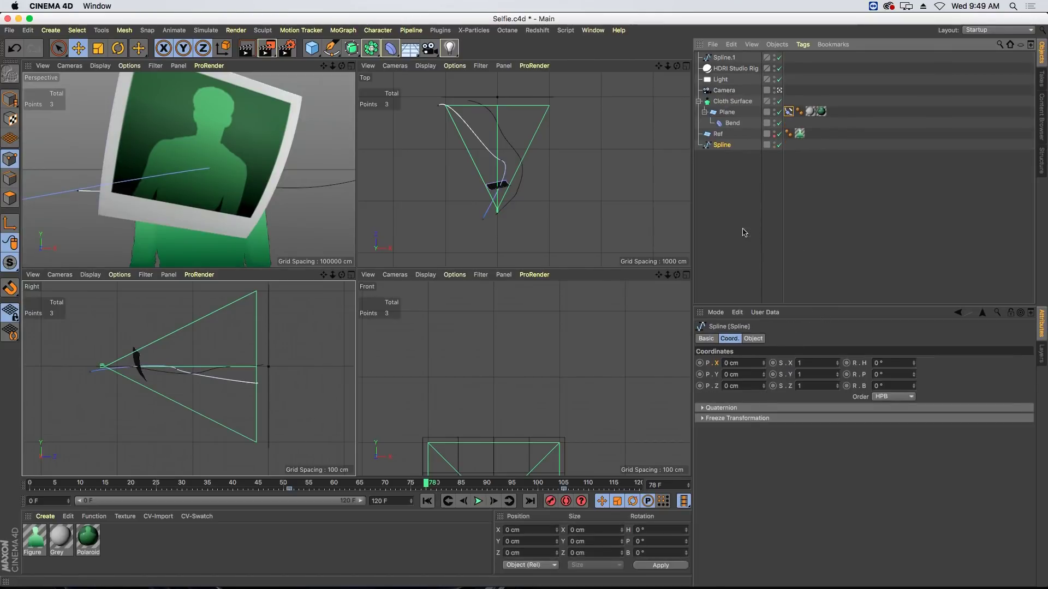
{"action": "left_click", "coordinate": [788, 111]}
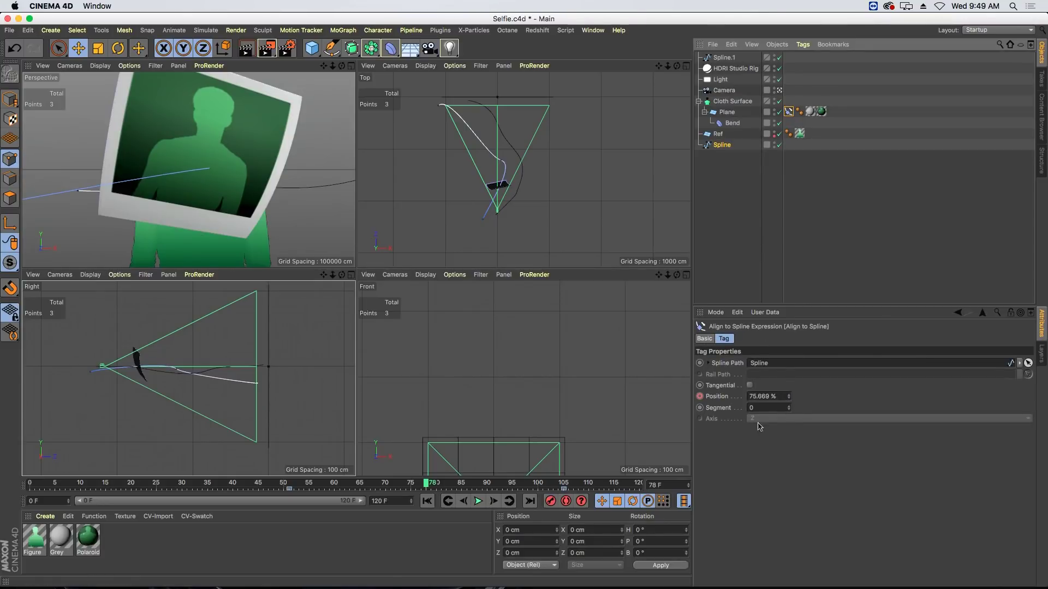
Step: Scrub and play the animation from frame 0, then go to frame 77 to examine the polaroid's movement along the spline
{"action": "left_click", "coordinate": [233, 485]}
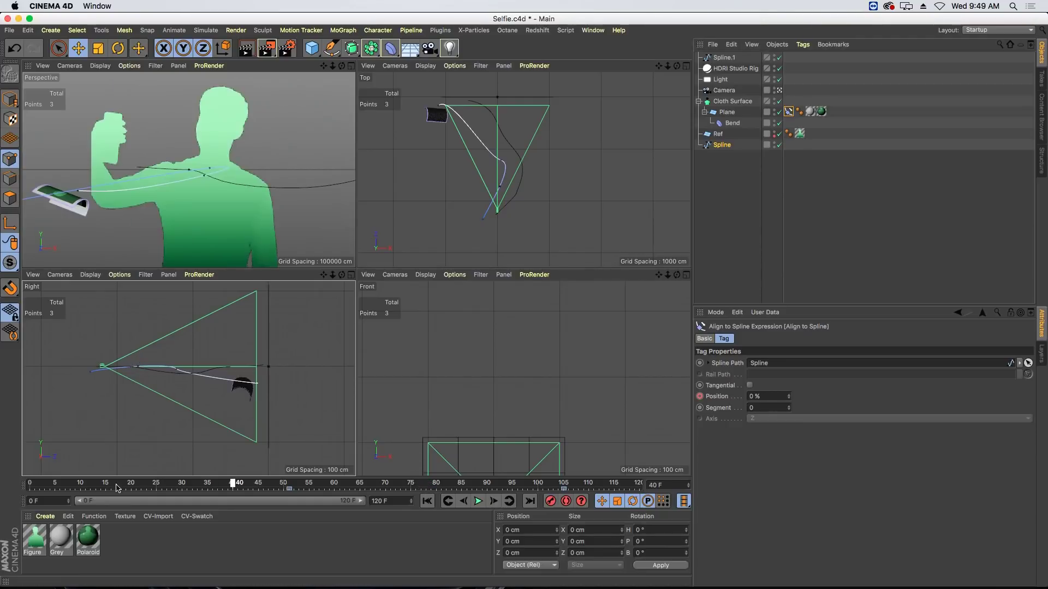
{"action": "left_click_drag", "start_coordinate": [116, 487], "coordinate": [30, 488]}
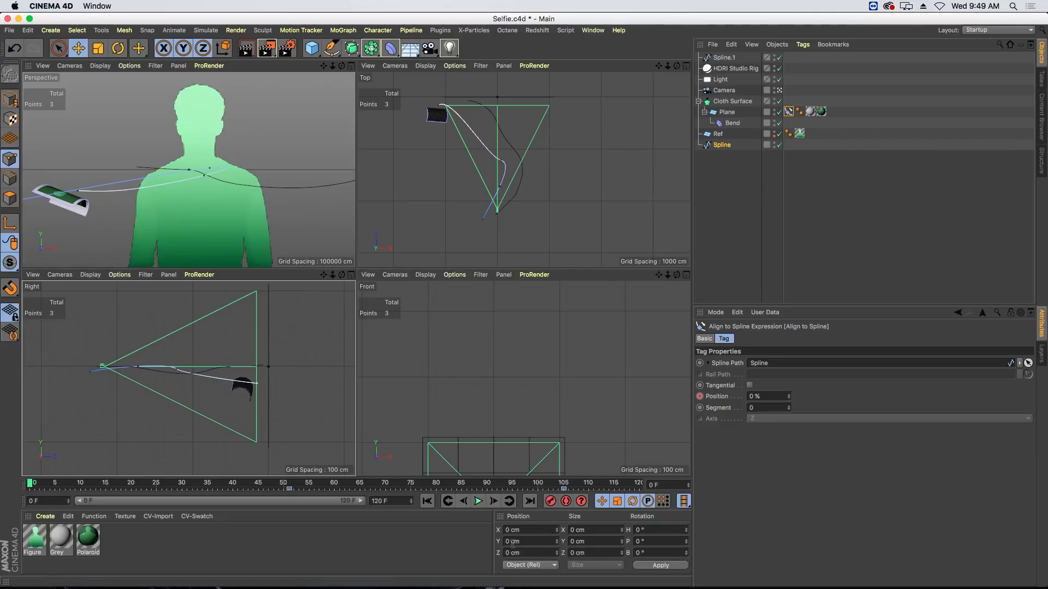
{"action": "left_click", "coordinate": [478, 501]}
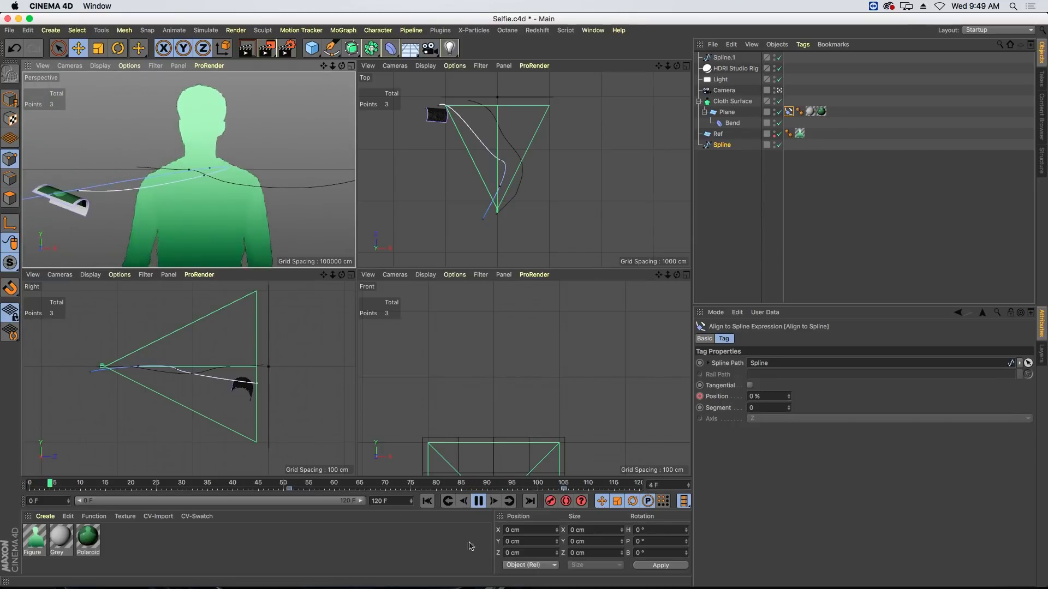
{"action": "left_click", "coordinate": [478, 501]}
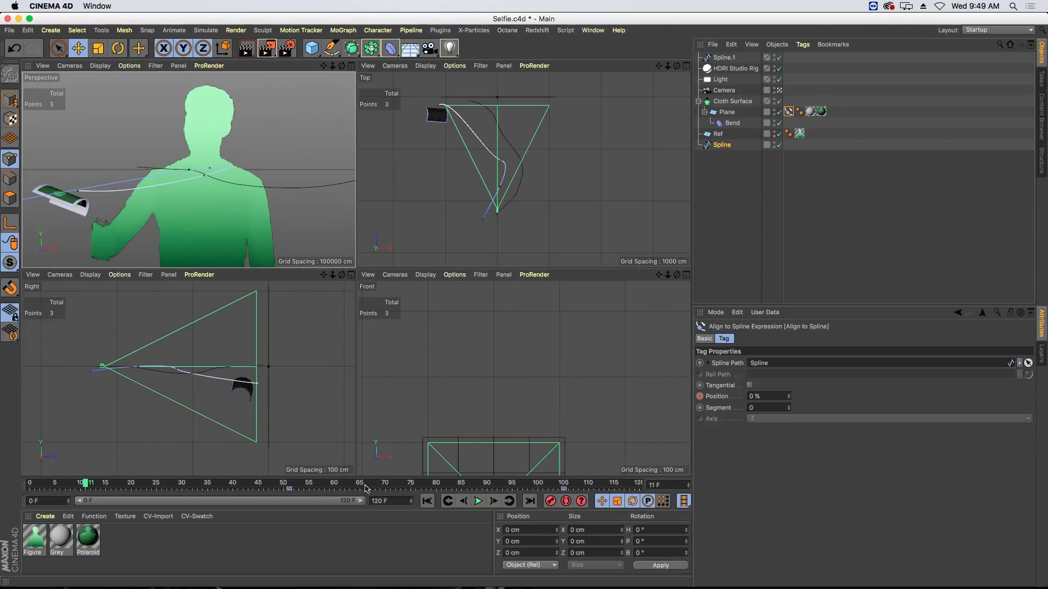
{"action": "left_click_drag", "start_coordinate": [365, 485], "coordinate": [423, 483]}
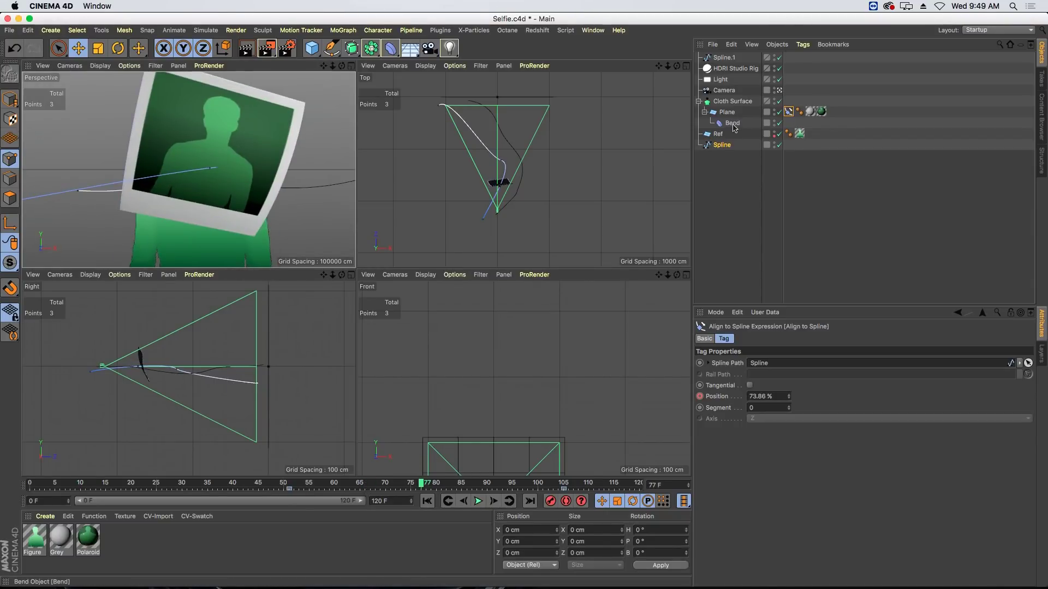
Step: Select the Bend deformer under the Plane, look at the available deformers, and switch to the Untitled 2 project
{"action": "left_click", "coordinate": [732, 125]}
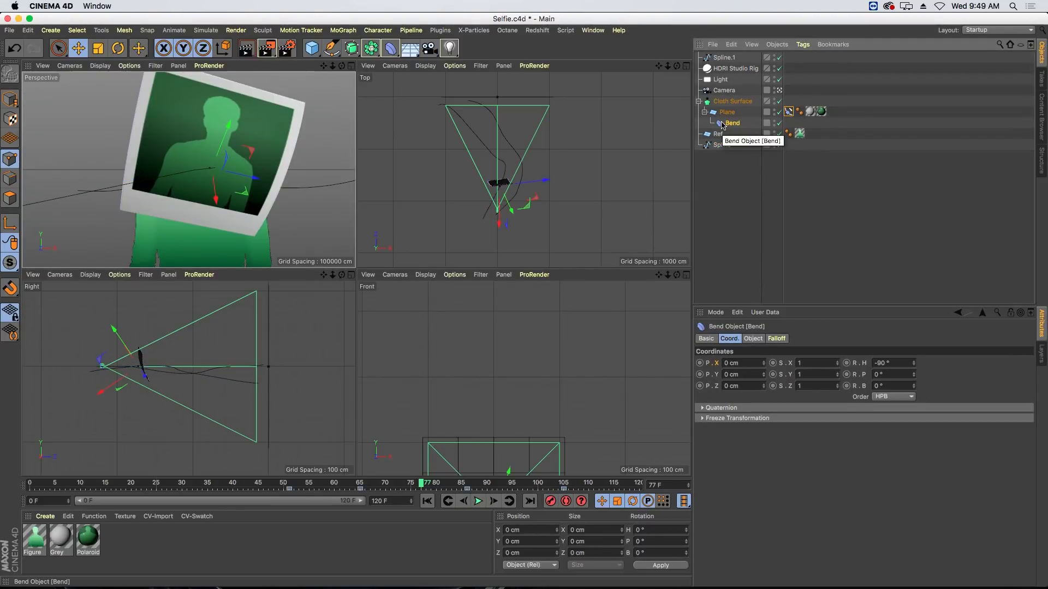
{"action": "left_click", "coordinate": [395, 52]}
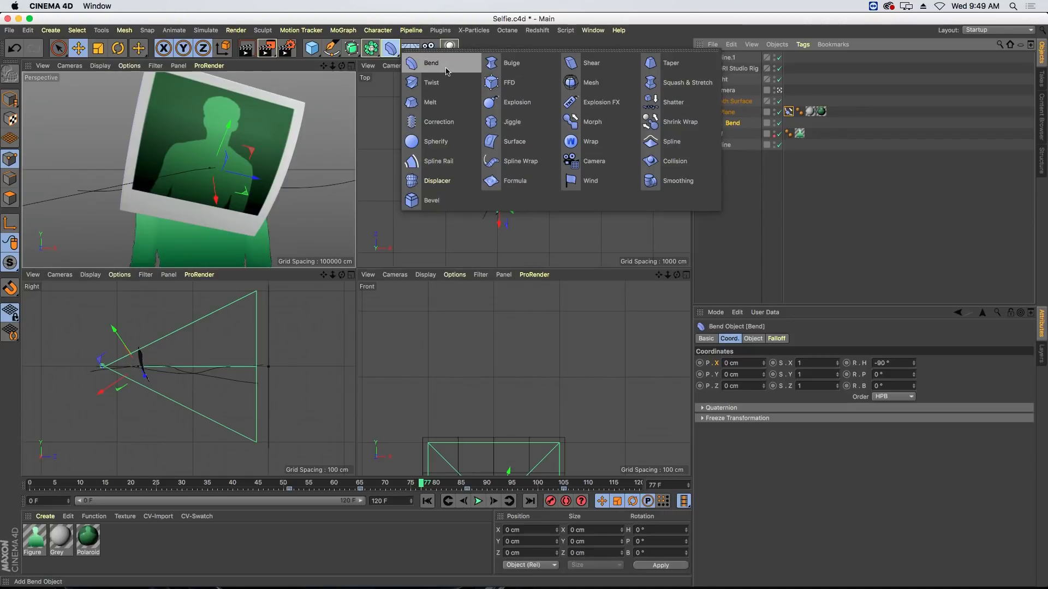
{"action": "key", "text": "v"}
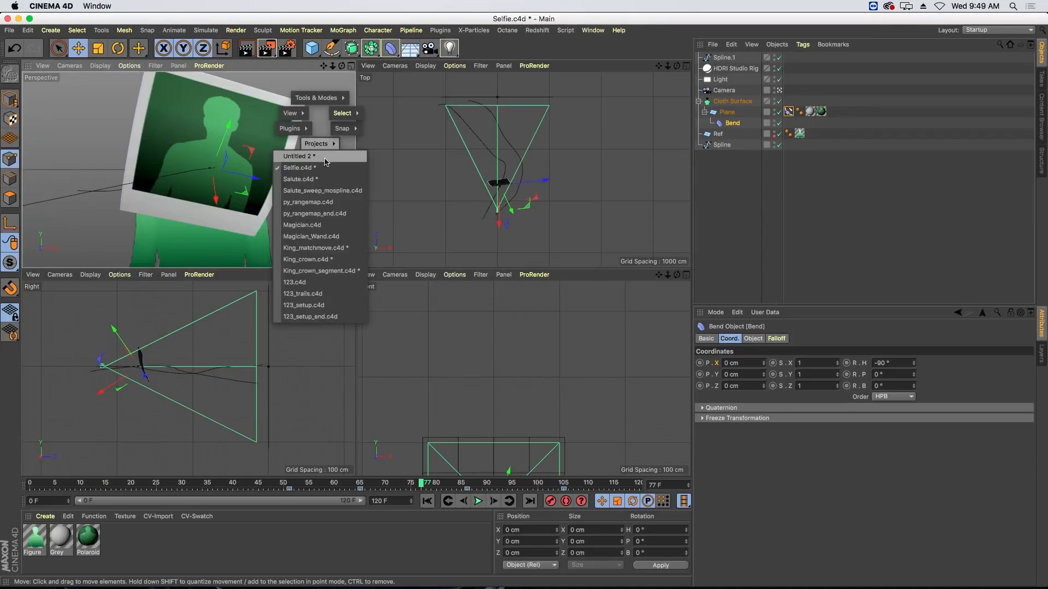
{"action": "left_click", "coordinate": [324, 156]}
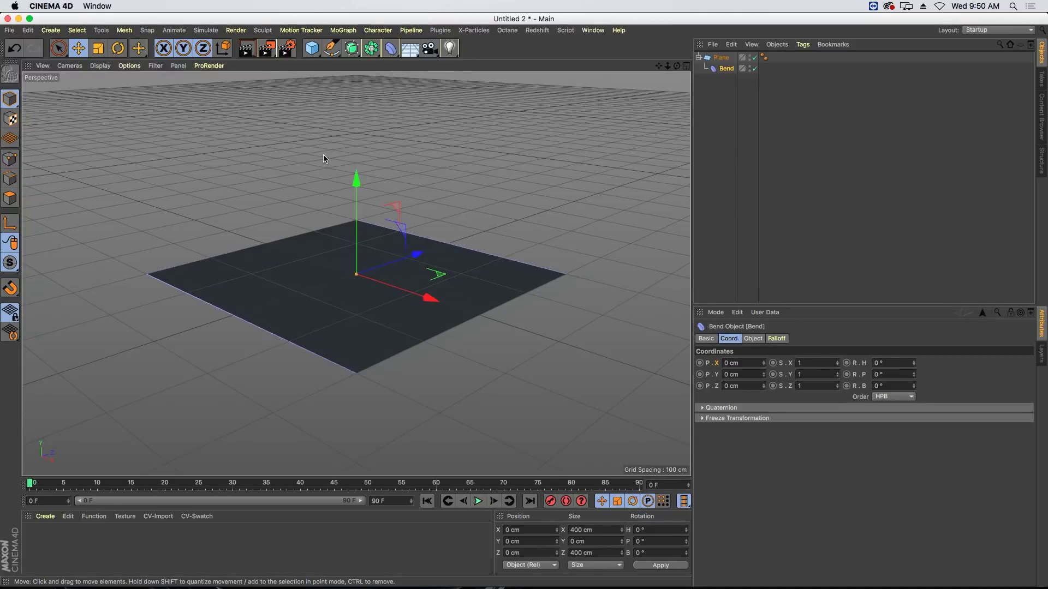
Step: Delete the existing Bend deformer and add a new one as a child of the Plane
{"action": "key", "text": "Delete"}
{"action": "left_click", "coordinate": [721, 58]}
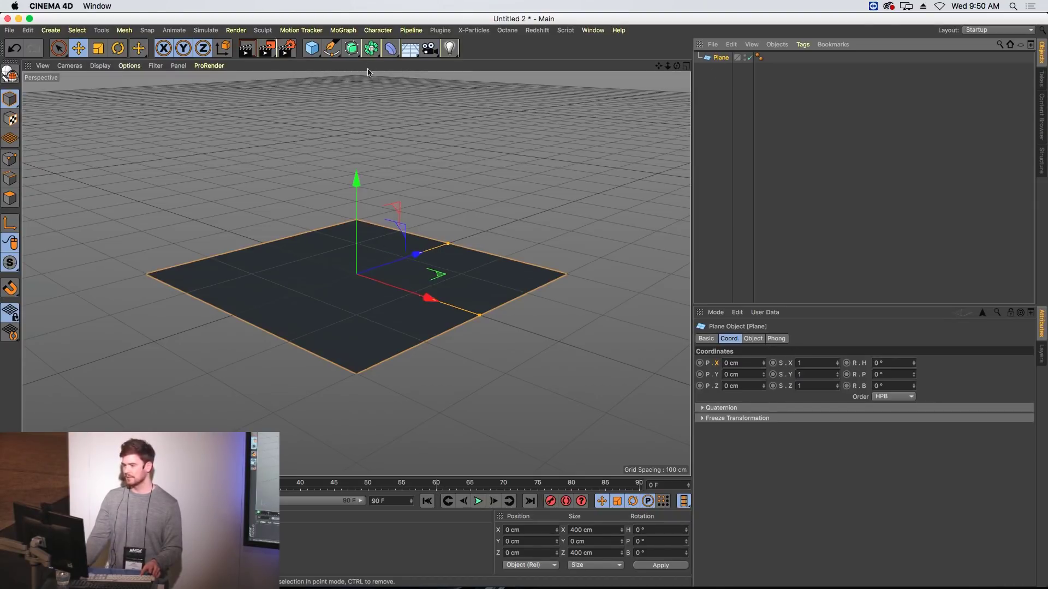
{"action": "left_click", "coordinate": [389, 52]}
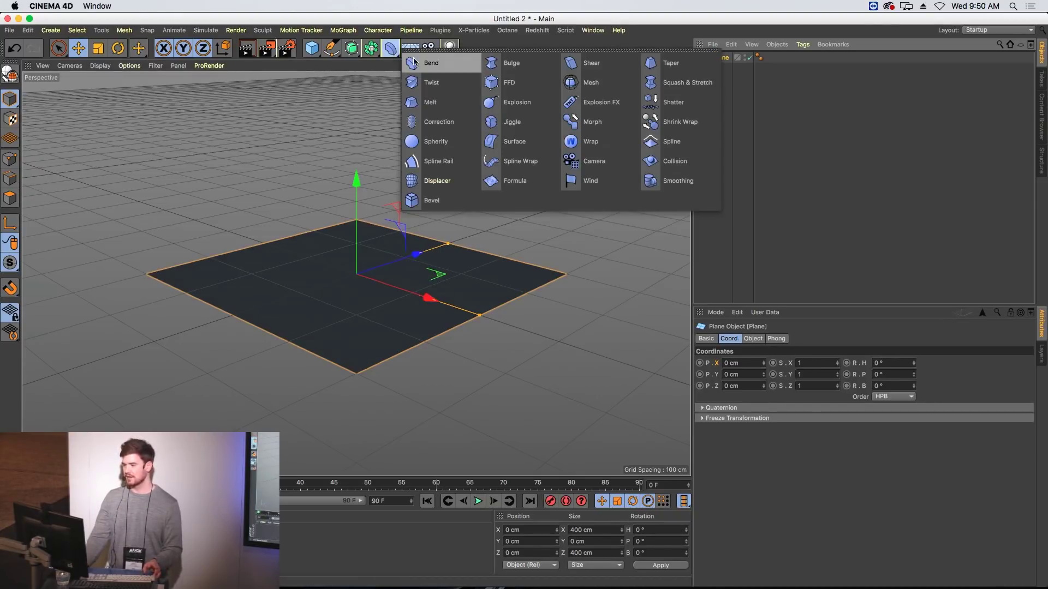
{"action": "left_click", "coordinate": [421, 62]}
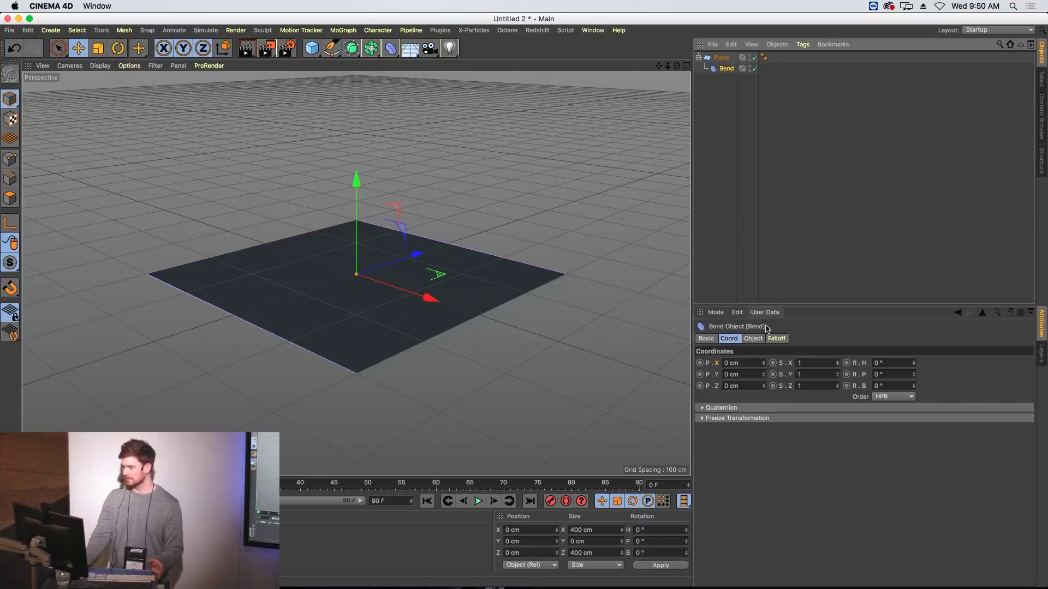
Step: Look at the Bend's object properties and set the Plane's orientation to -Z
{"action": "left_click", "coordinate": [753, 338]}
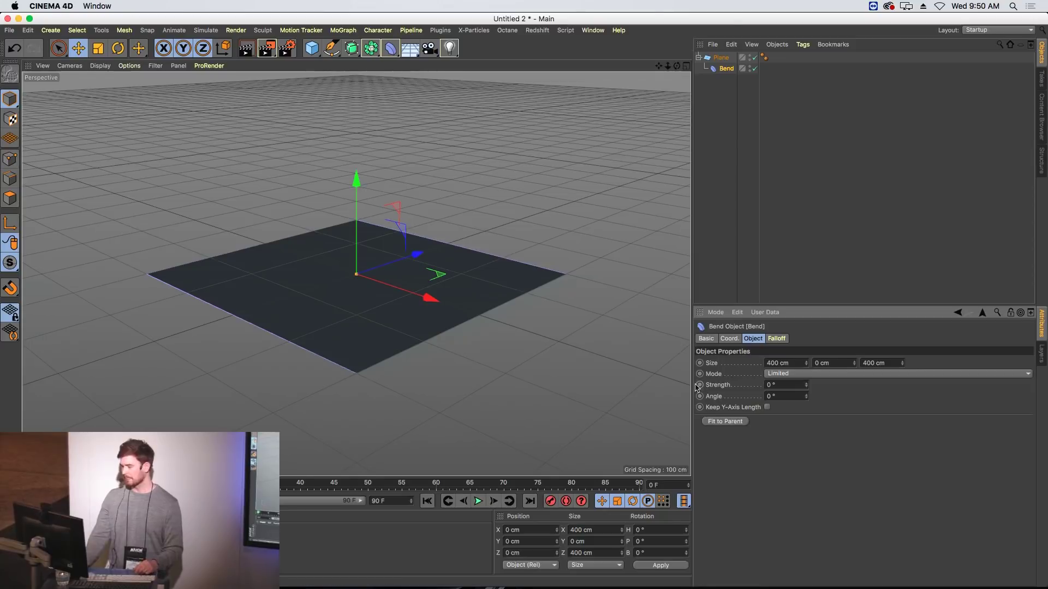
{"action": "left_click", "coordinate": [720, 57]}
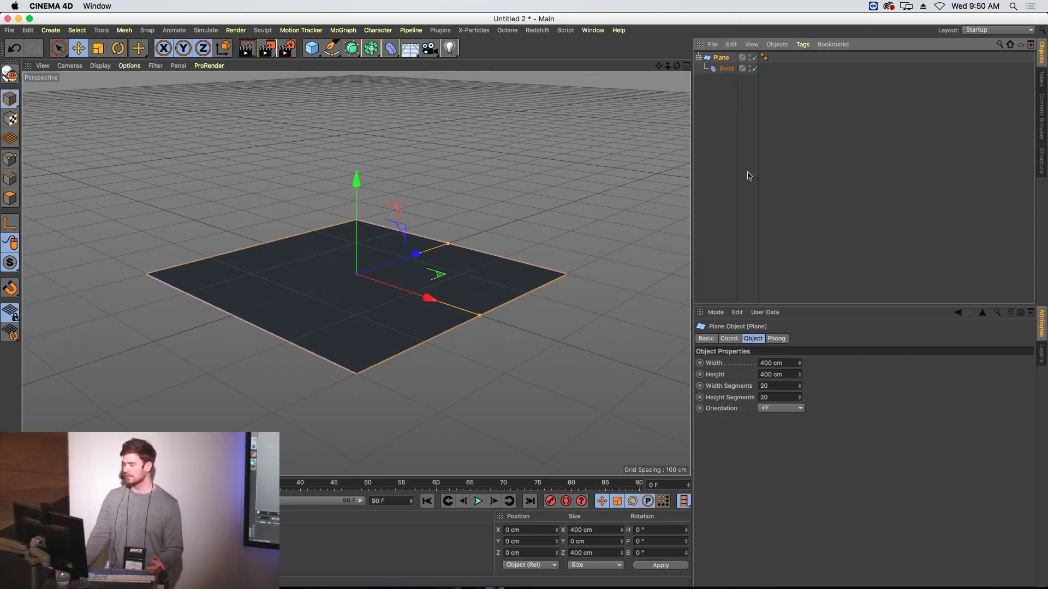
{"action": "left_click", "coordinate": [774, 407]}
{"action": "left_click", "coordinate": [785, 478]}
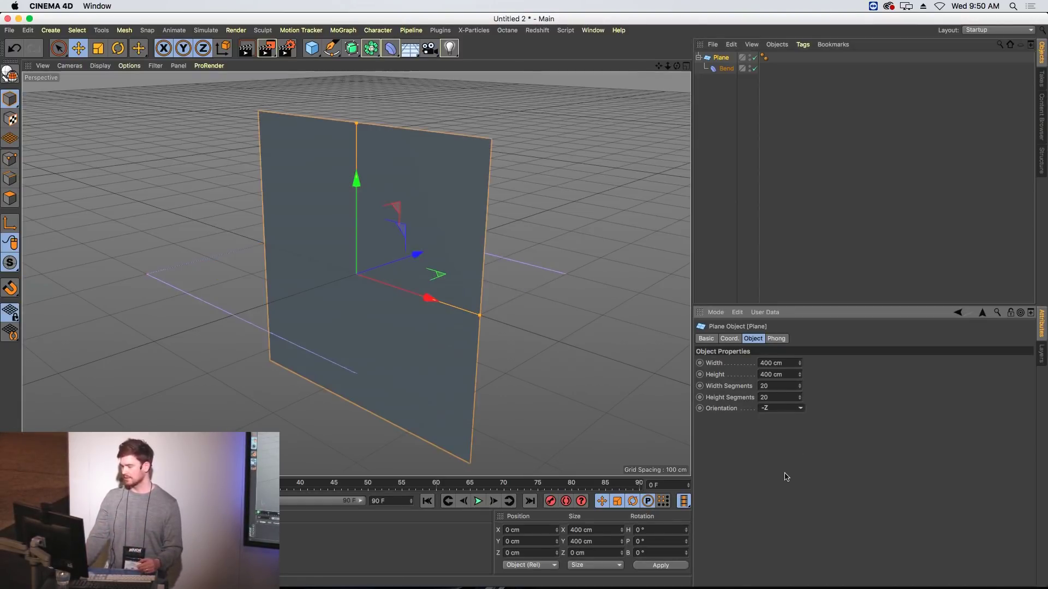
Step: Set the Bend deformer's heading rotation to 90°
{"action": "left_click", "coordinate": [725, 73]}
{"action": "left_click", "coordinate": [729, 339]}
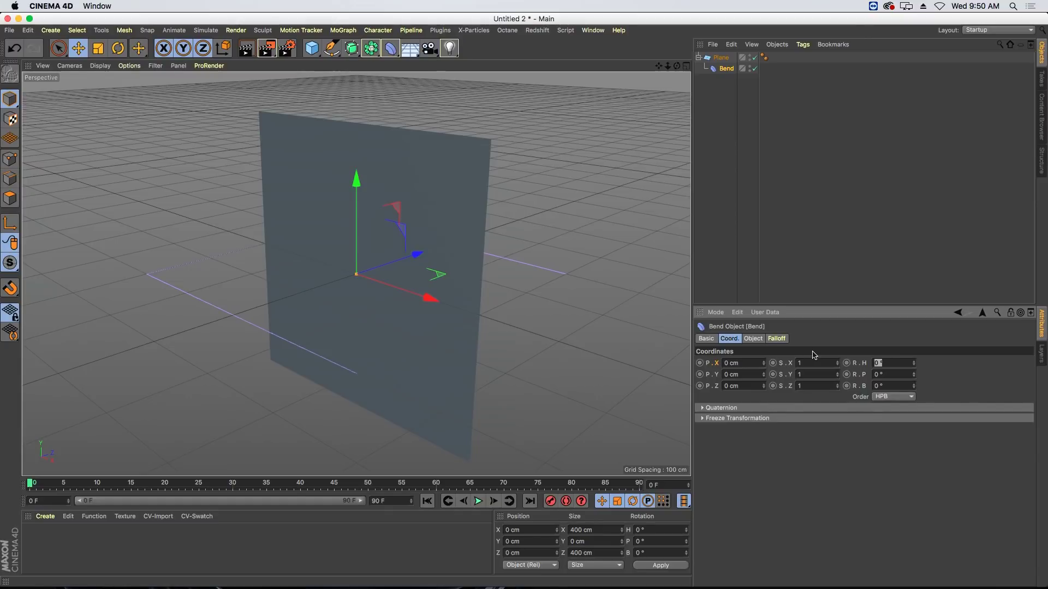
{"action": "key", "text": "Return"}
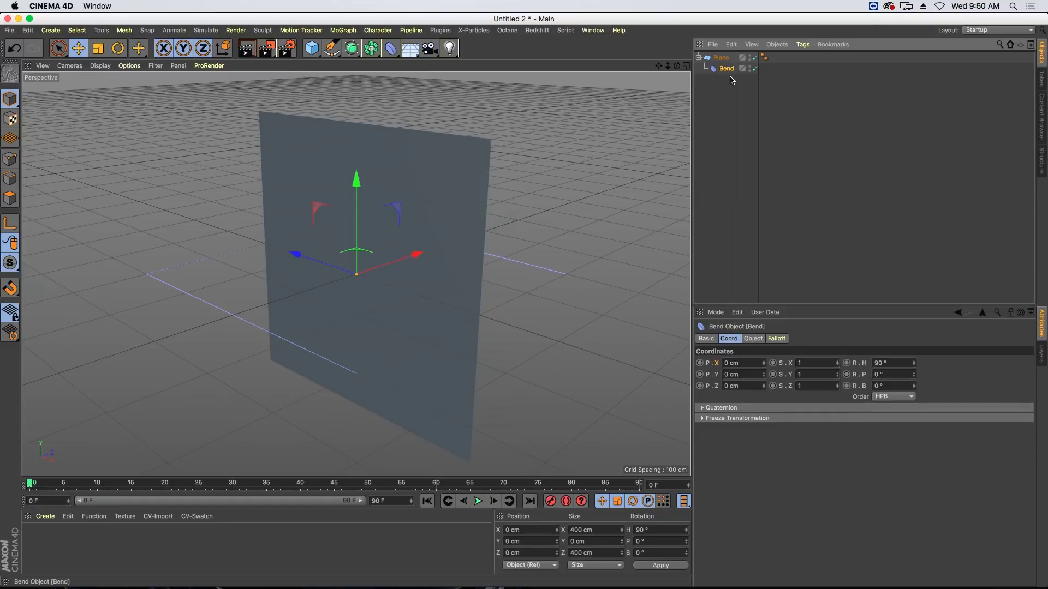
Step: Fit the Bend deformer to its parent Plane and set its strength to 92°
{"action": "left_click", "coordinate": [758, 340]}
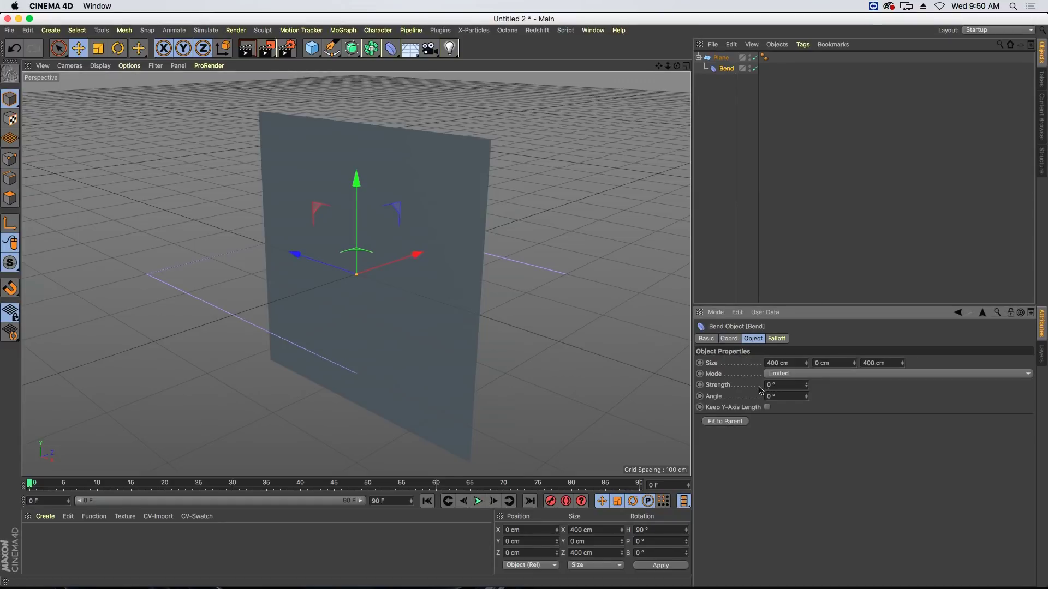
{"action": "left_click", "coordinate": [725, 422]}
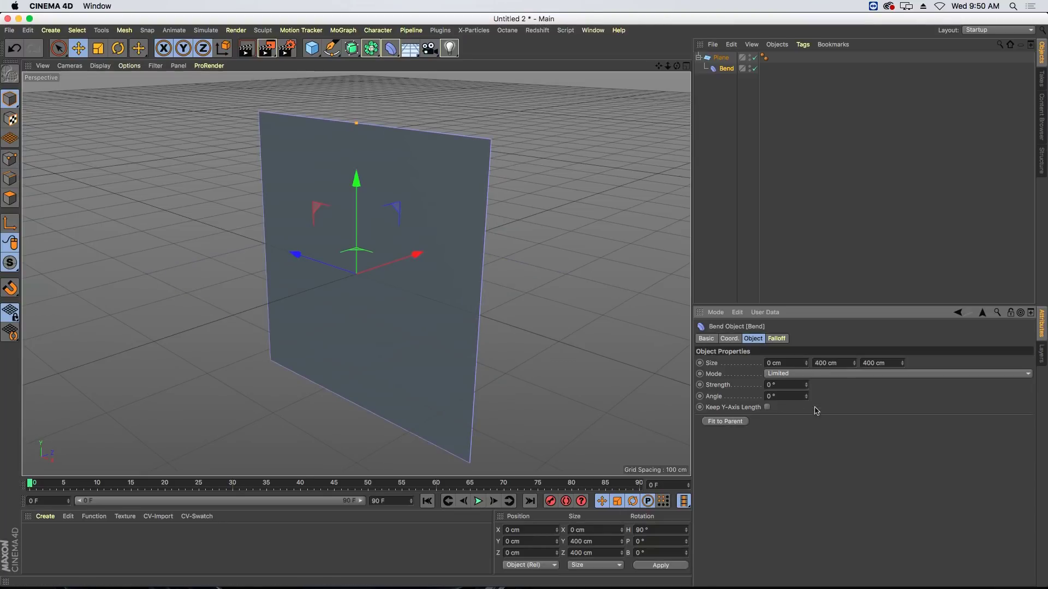
{"action": "left_click_drag", "start_coordinate": [806, 385], "coordinate": [806, 360]}
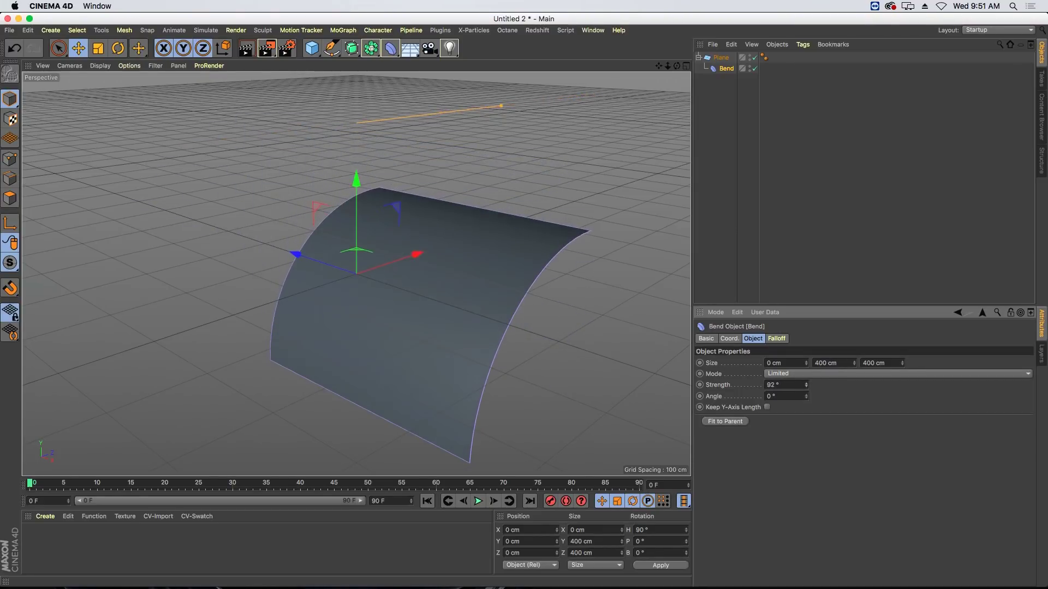
Step: Reduce the Plane's height segments to 3 and examine the bent shape from the side
{"action": "left_click", "coordinate": [726, 58]}
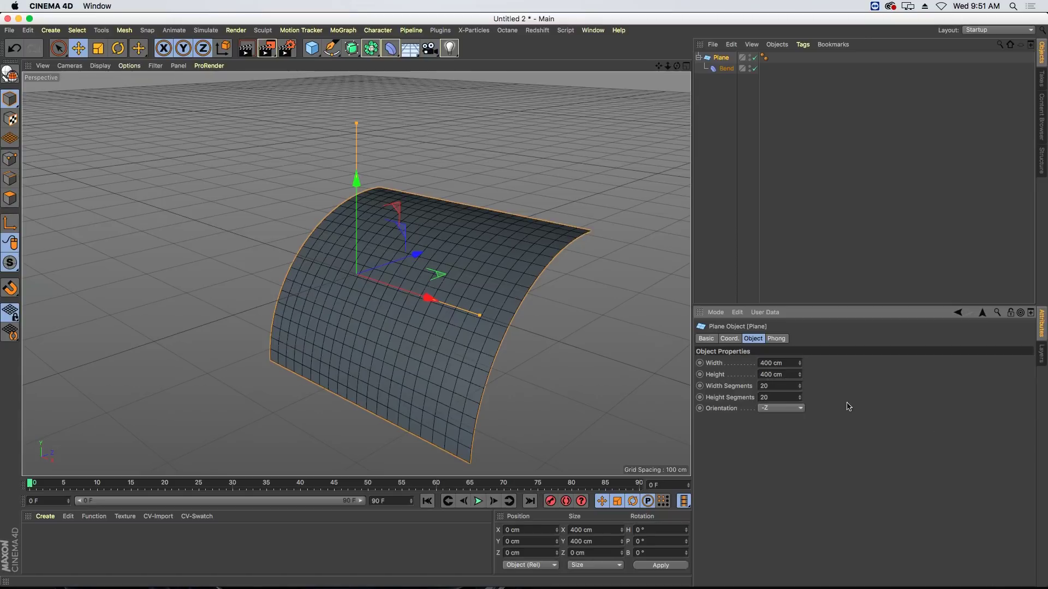
{"action": "left_click_drag", "start_coordinate": [799, 398], "coordinate": [800, 417]}
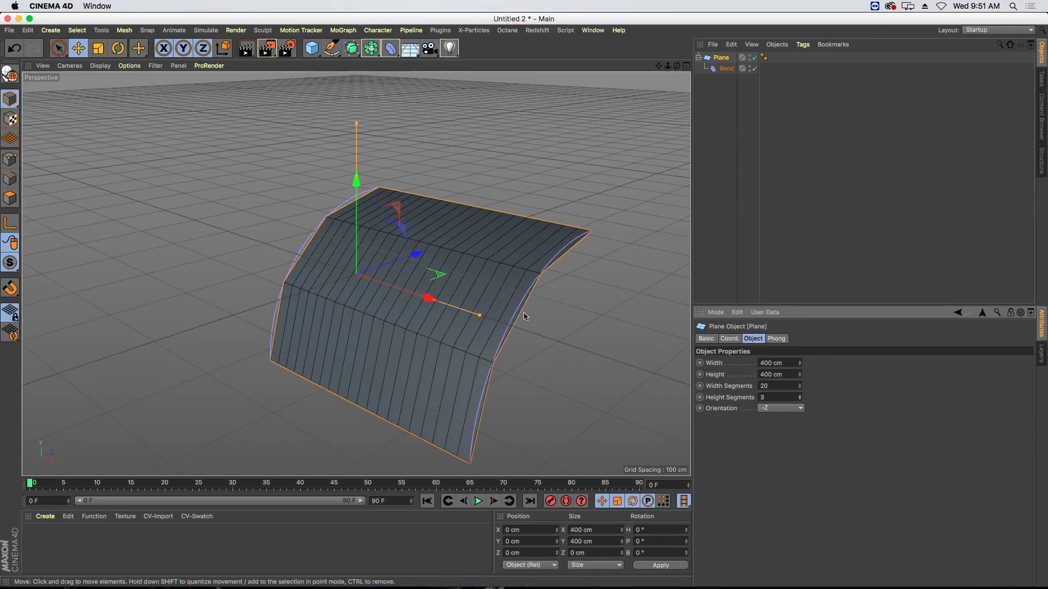
{"action": "left_click_drag", "start_coordinate": [524, 317], "coordinate": [401, 267], "text": "alt"}
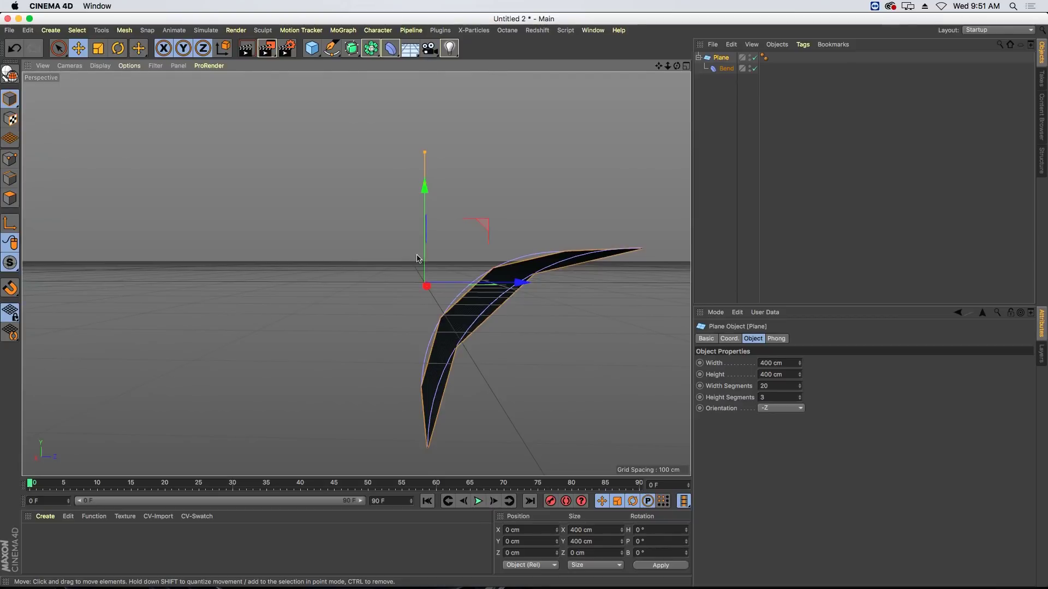
{"action": "left_click_drag", "start_coordinate": [484, 280], "coordinate": [375, 242], "text": "alt"}
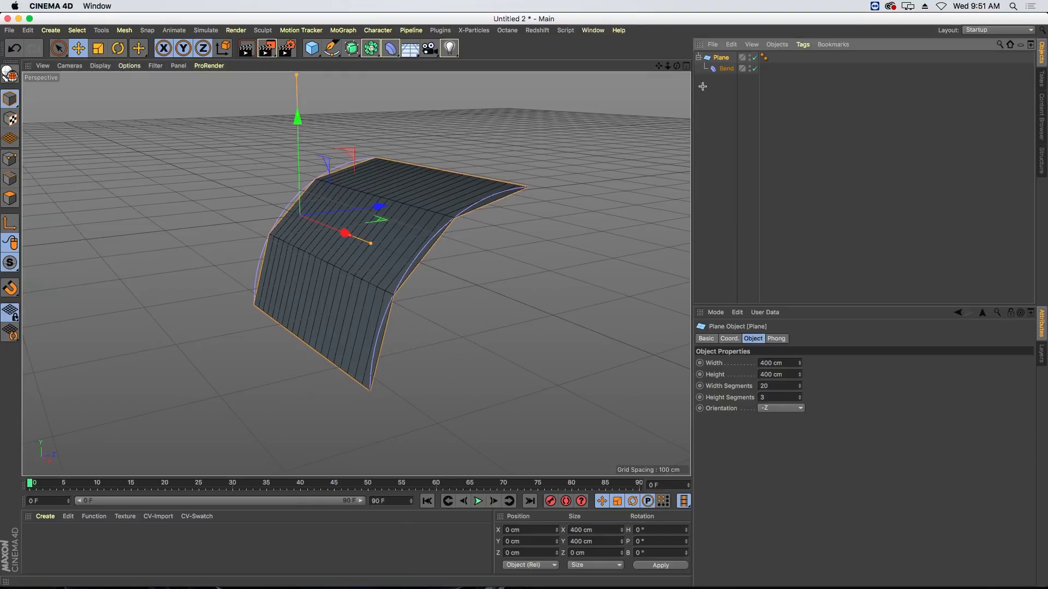
Step: Clear the object selection and switch back to the Selfie.c4d project
{"action": "left_click", "coordinate": [852, 164]}
{"action": "key", "text": "v"}
{"action": "mouse_move", "coordinate": [430, 244]}
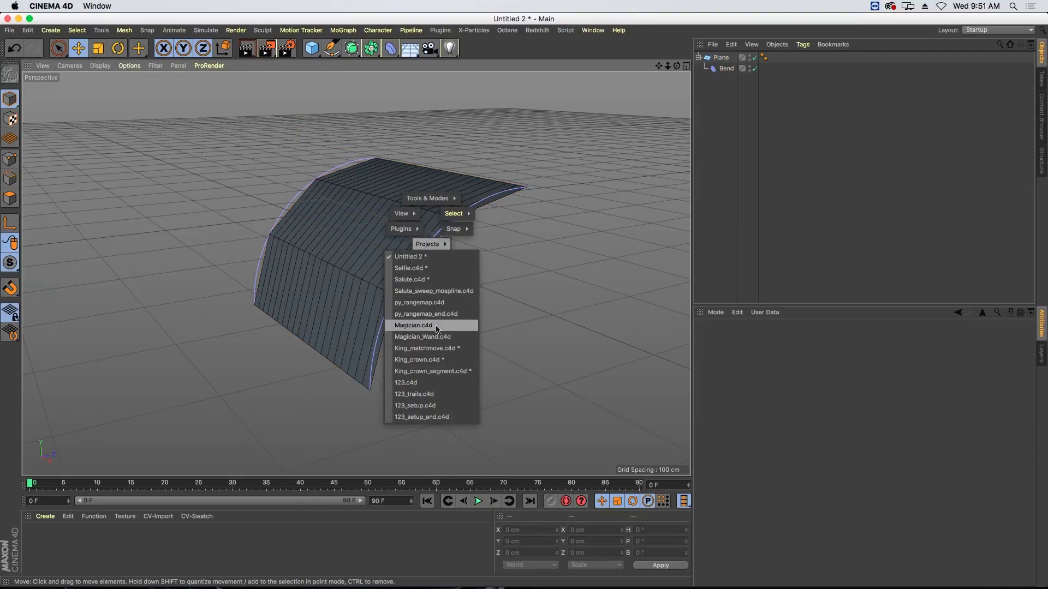
{"action": "left_click", "coordinate": [431, 268]}
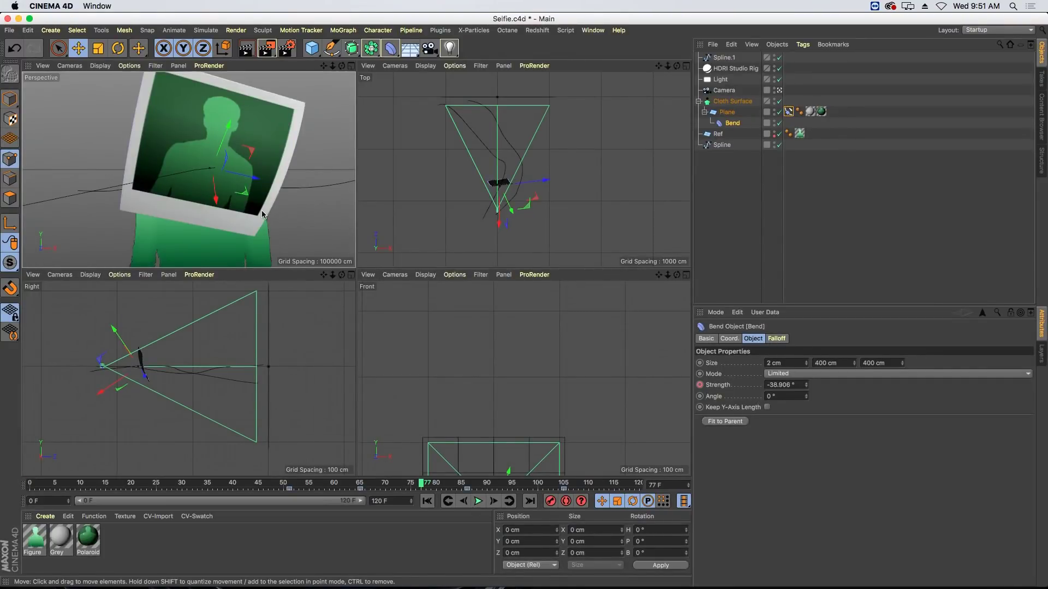
Step: Set the HDRI Studio Rig's Blur Reflect Texture to 0%
{"action": "left_click", "coordinate": [731, 69]}
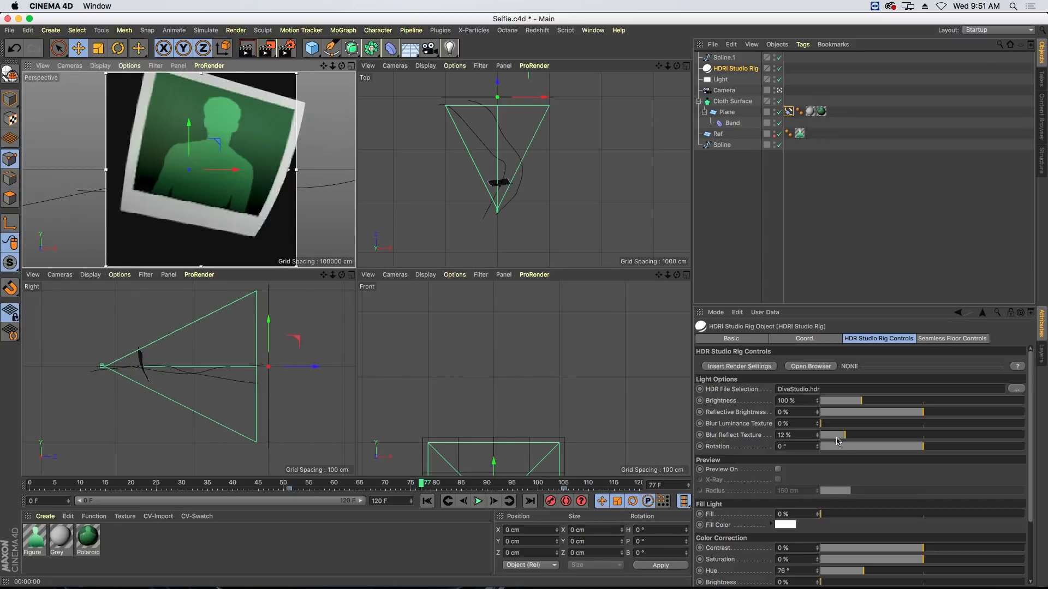
{"action": "left_click_drag", "start_coordinate": [838, 438], "coordinate": [772, 437]}
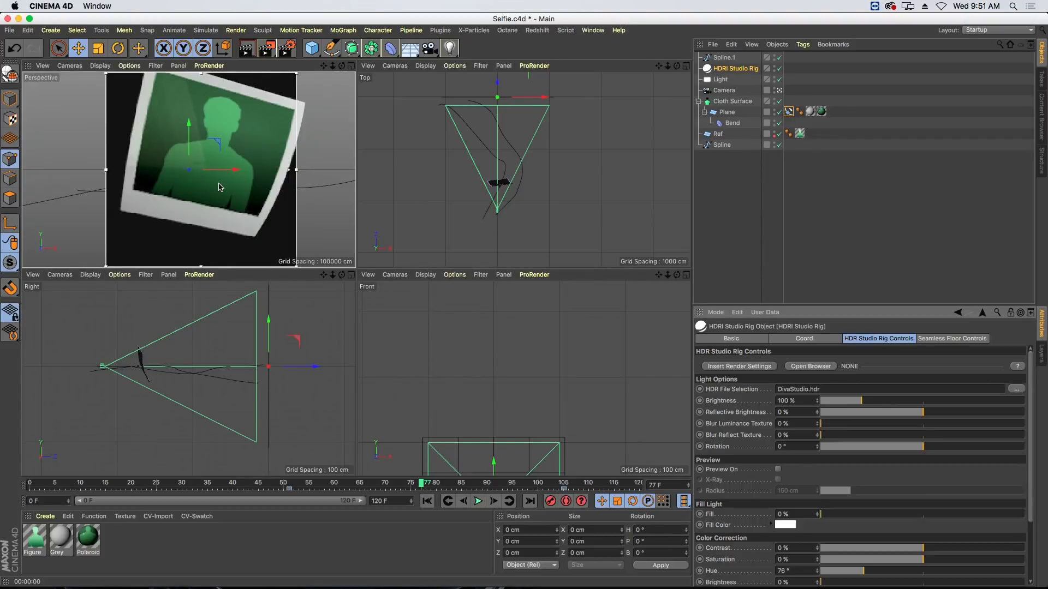
Step: Set the HDRI Studio Rig's Blur Reflect Texture to 9%
{"action": "left_click", "coordinate": [837, 436]}
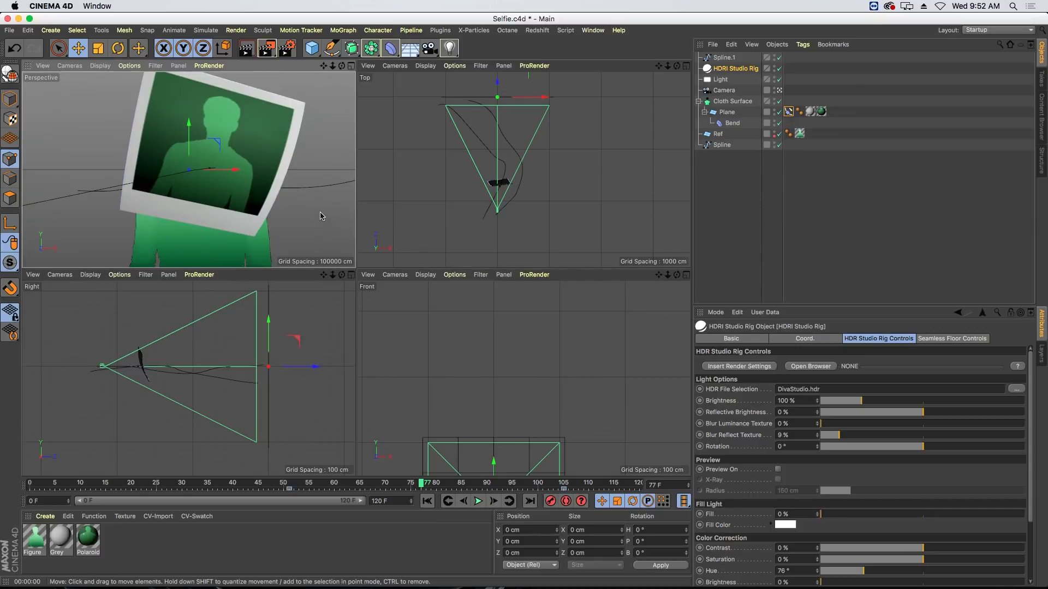
Step: Switch to Keynote, present the slides forward to the Salute techniques slide, and exit the slideshow
{"action": "key", "text": "super+Tab"}
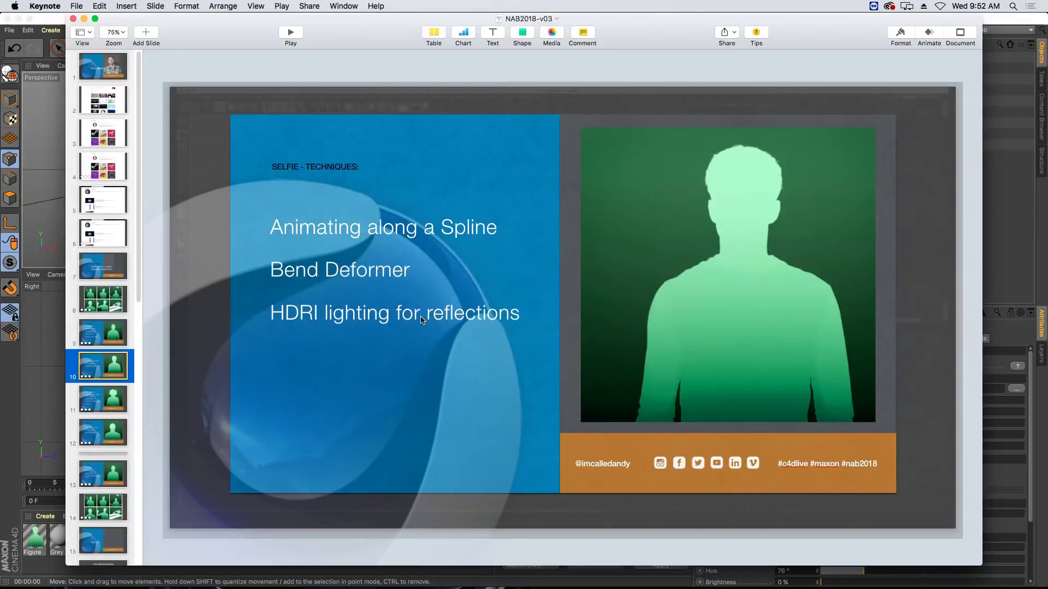
{"action": "key", "text": "alt+super+p"}
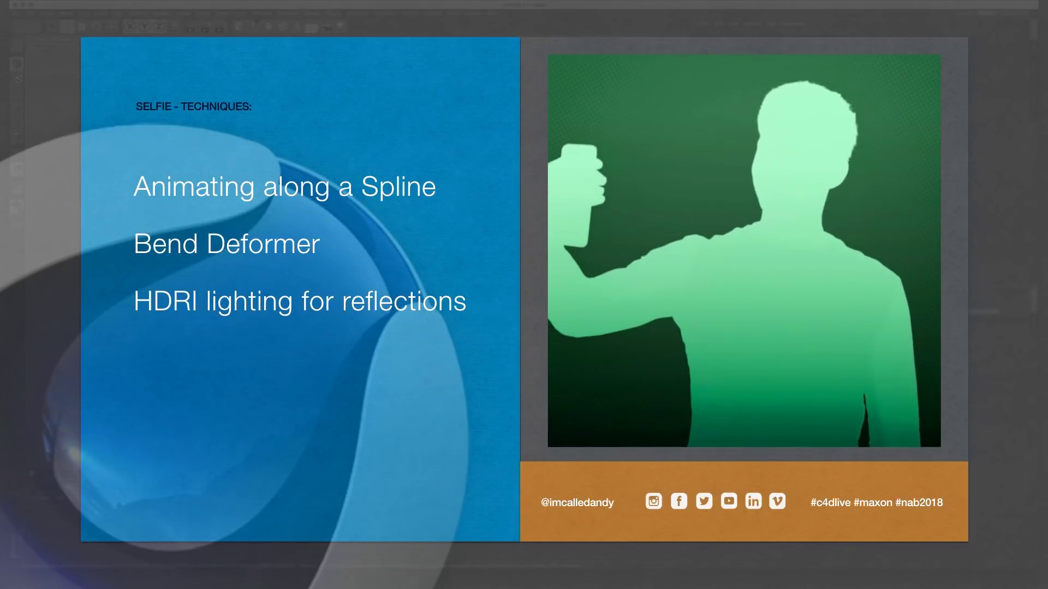
{"action": "key", "text": "Right"}
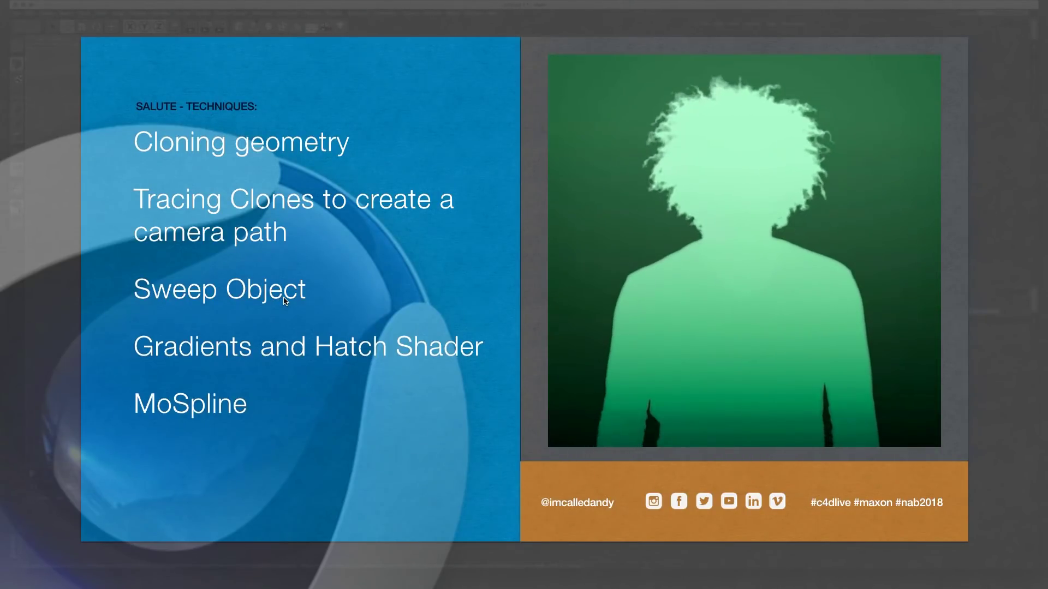
{"action": "key", "text": "Escape"}
Step: Return to Cinema 4D and switch to the Salute.c4d project
{"action": "key", "text": "super+Tab"}
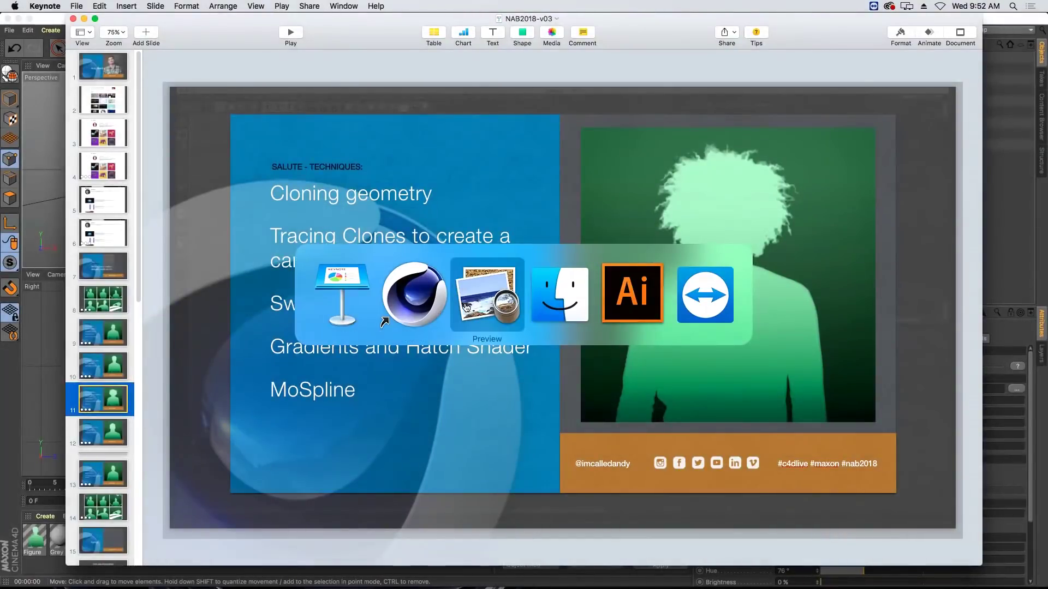
{"action": "left_click", "coordinate": [414, 294]}
{"action": "key", "text": "v"}
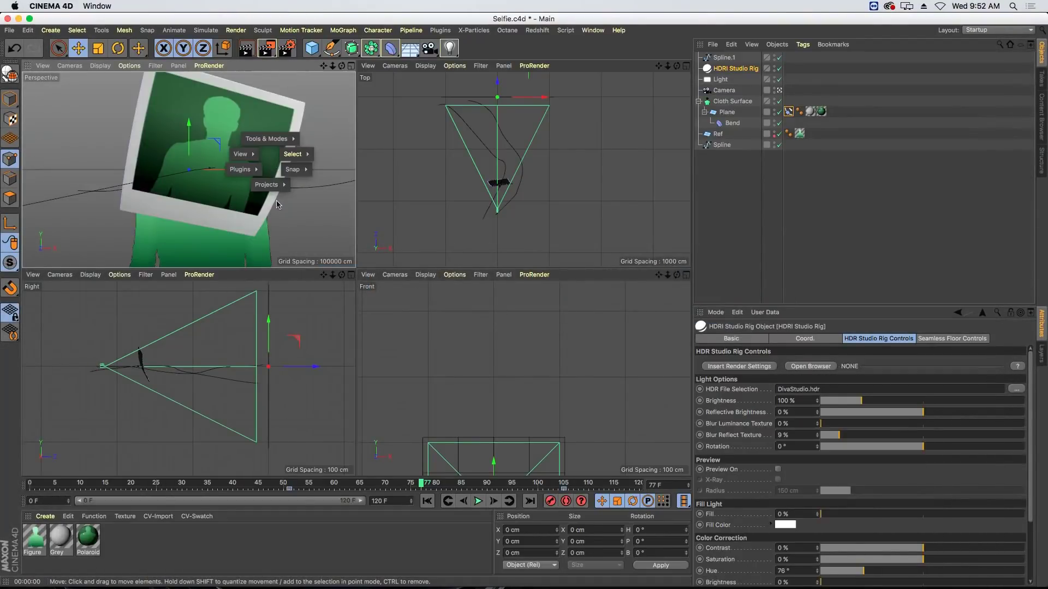
{"action": "mouse_move", "coordinate": [270, 185]}
{"action": "left_click", "coordinate": [266, 218]}
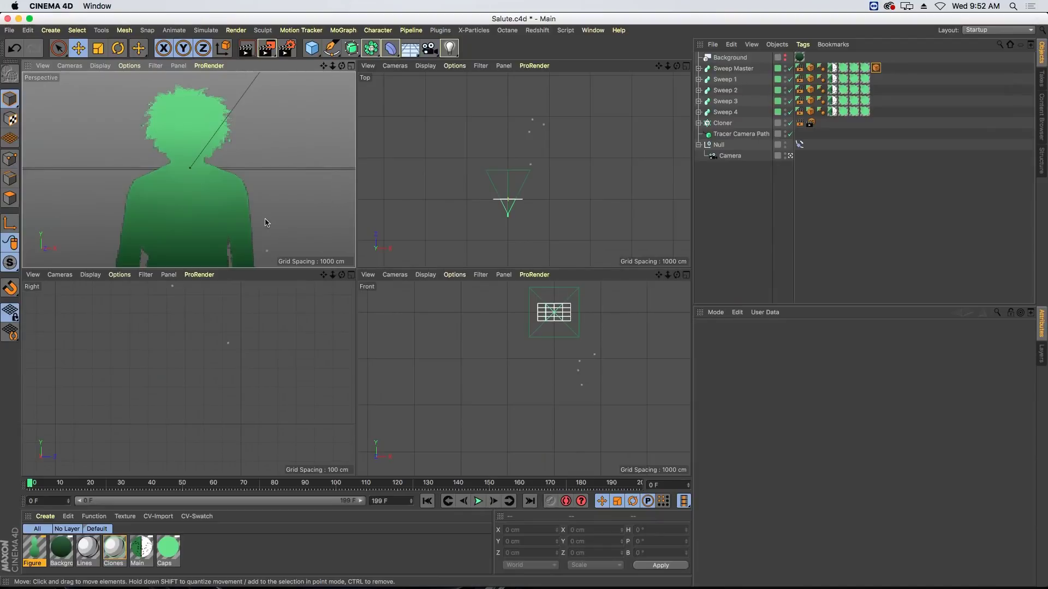
Step: Select the Cloner, and examine the Figure material's Editor settings in the Material Editor
{"action": "left_click", "coordinate": [481, 505]}
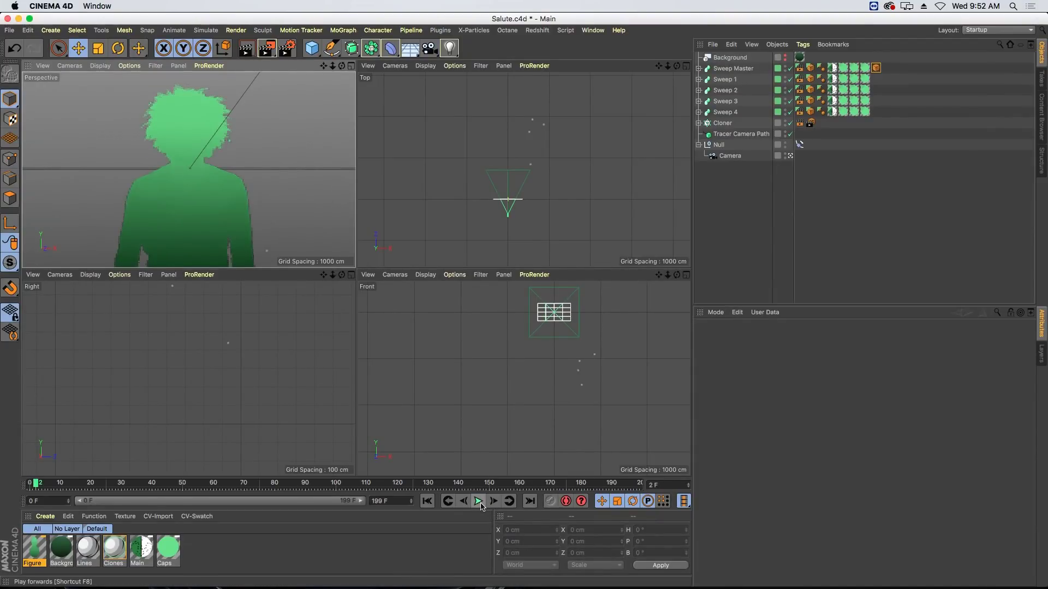
{"action": "left_click", "coordinate": [722, 123]}
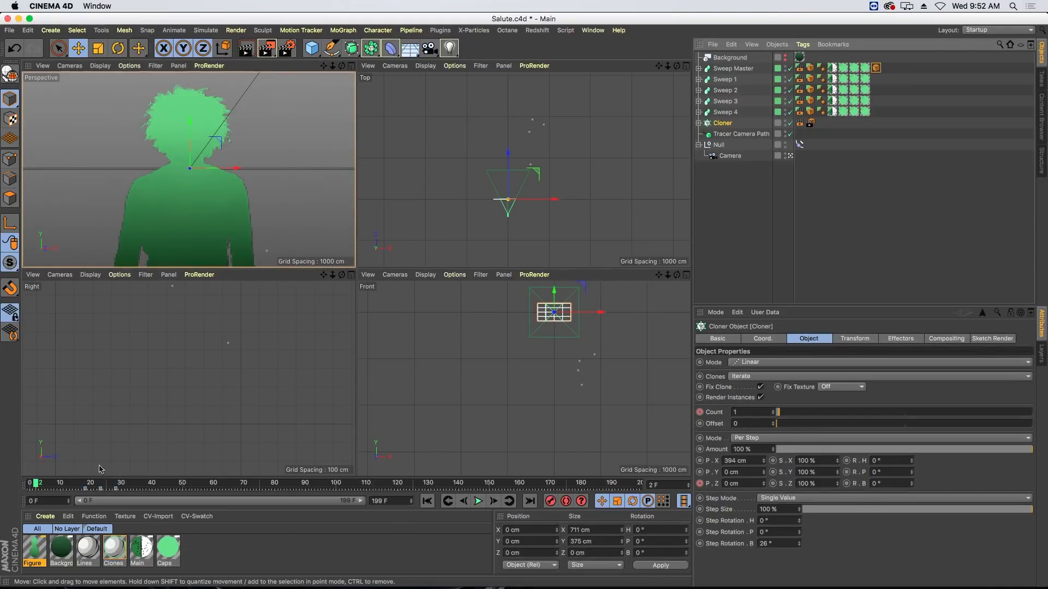
{"action": "double_click", "coordinate": [34, 554]}
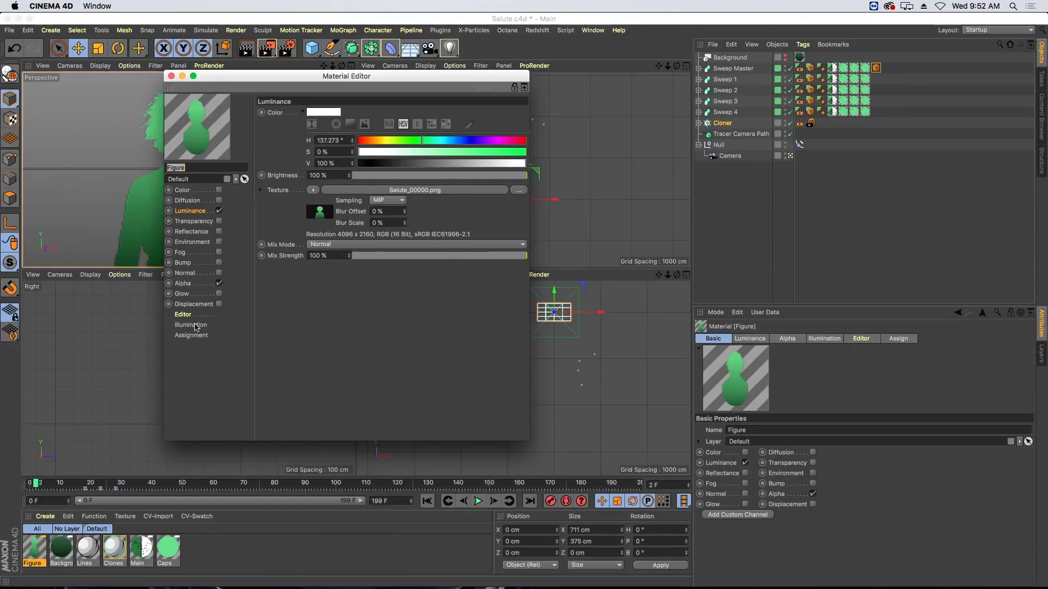
{"action": "left_click", "coordinate": [183, 316]}
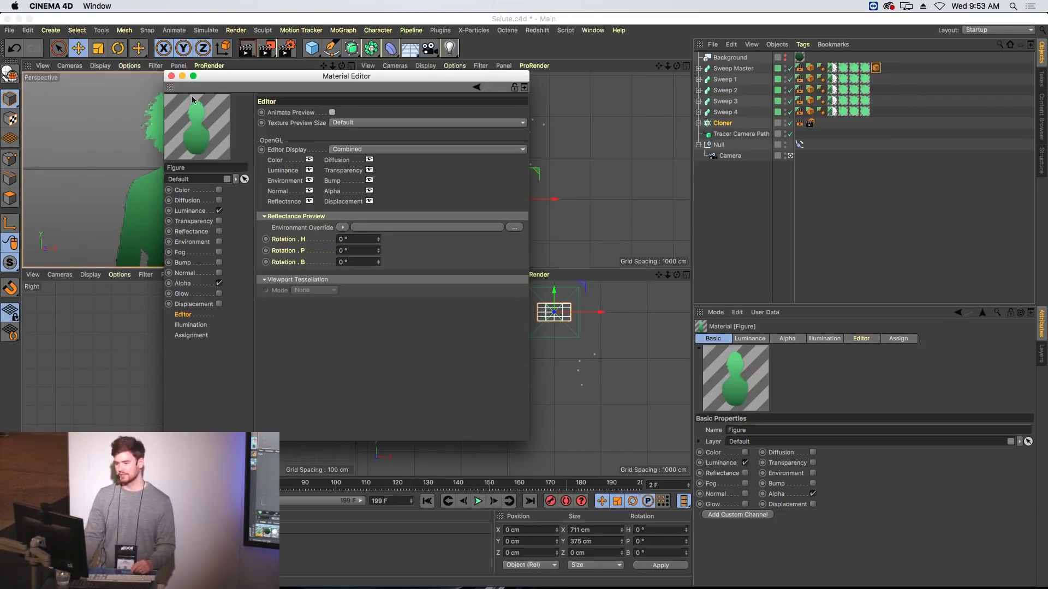
{"action": "left_click", "coordinate": [171, 76]}
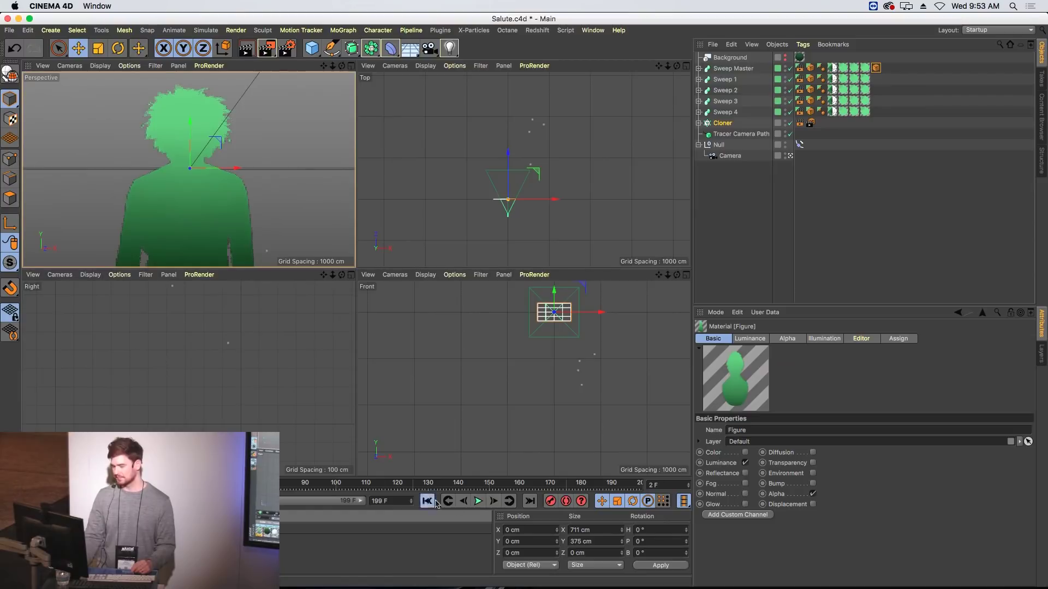
Step: Play the Salute animation and stop it at frame 198
{"action": "left_click", "coordinate": [479, 501]}
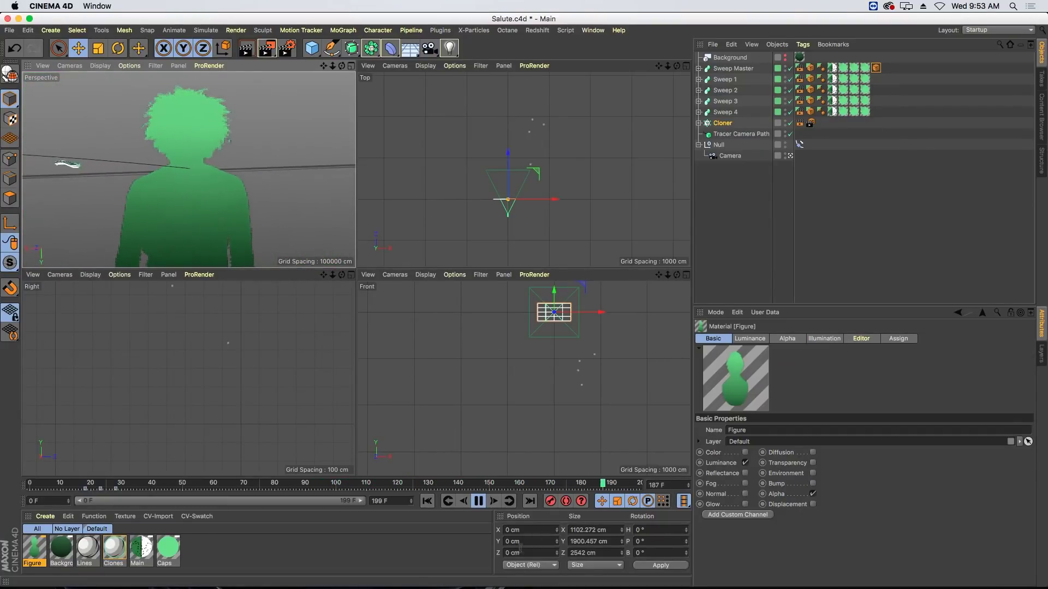
{"action": "left_click", "coordinate": [478, 500]}
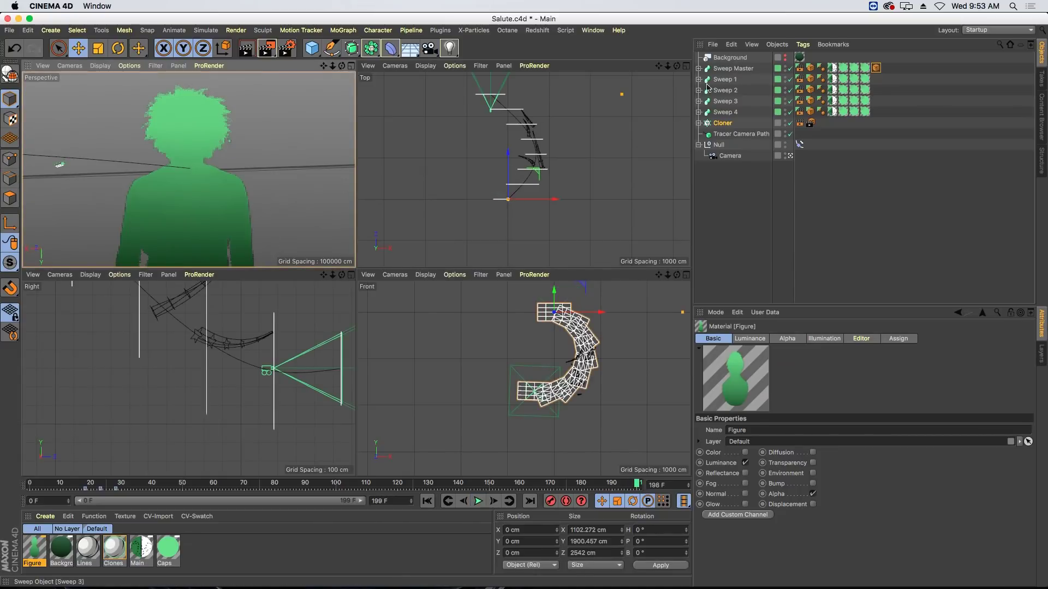
Step: Expand the Sweep Master hierarchy and examine its Spline in the Right, Top and Front views
{"action": "left_click", "coordinate": [698, 69]}
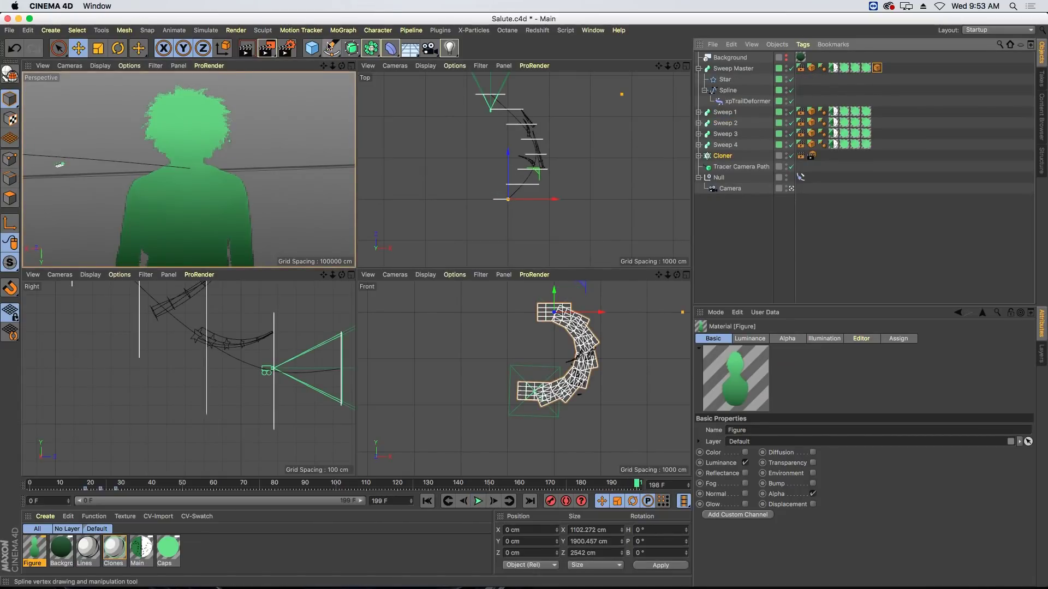
{"action": "left_click_drag", "start_coordinate": [332, 48], "coordinate": [350, 304]}
{"action": "scroll", "coordinate": [143, 328], "scroll_direction": "down", "scroll_amount": 5}
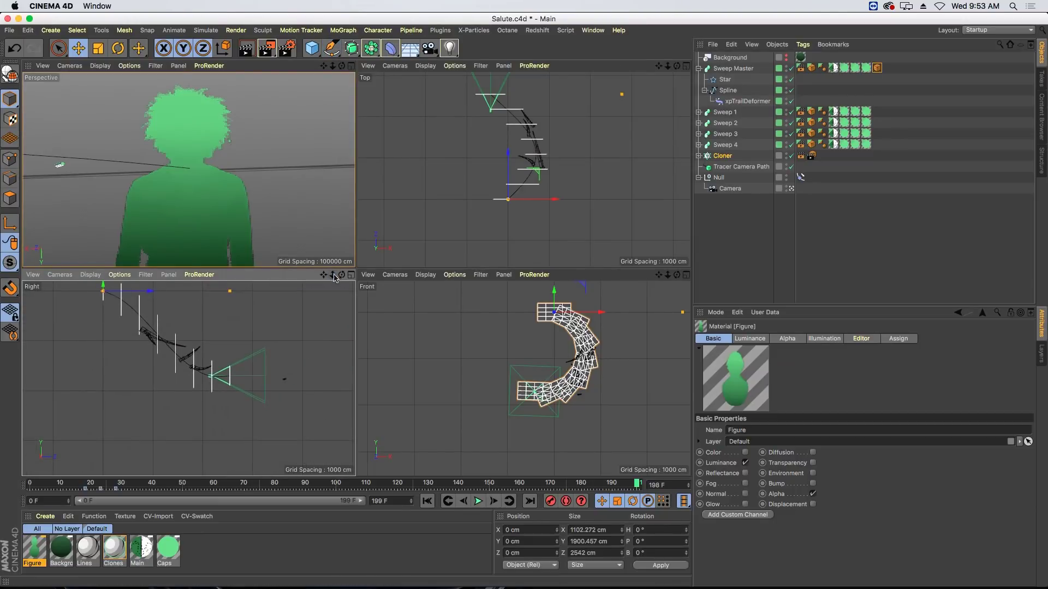
{"action": "left_click", "coordinate": [727, 90]}
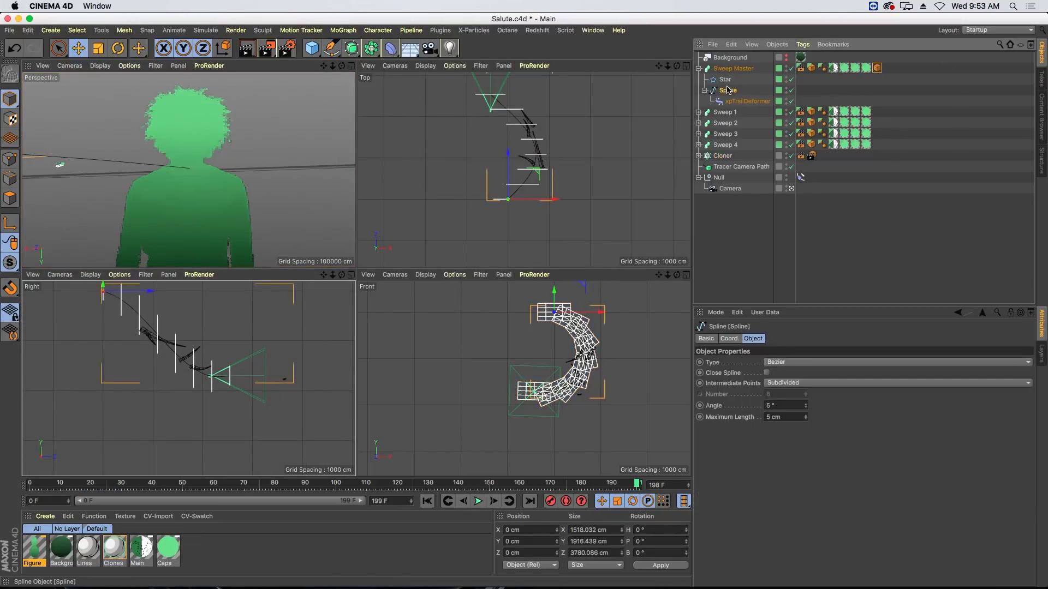
{"action": "scroll", "coordinate": [540, 124], "scroll_direction": "up", "scroll_amount": 4}
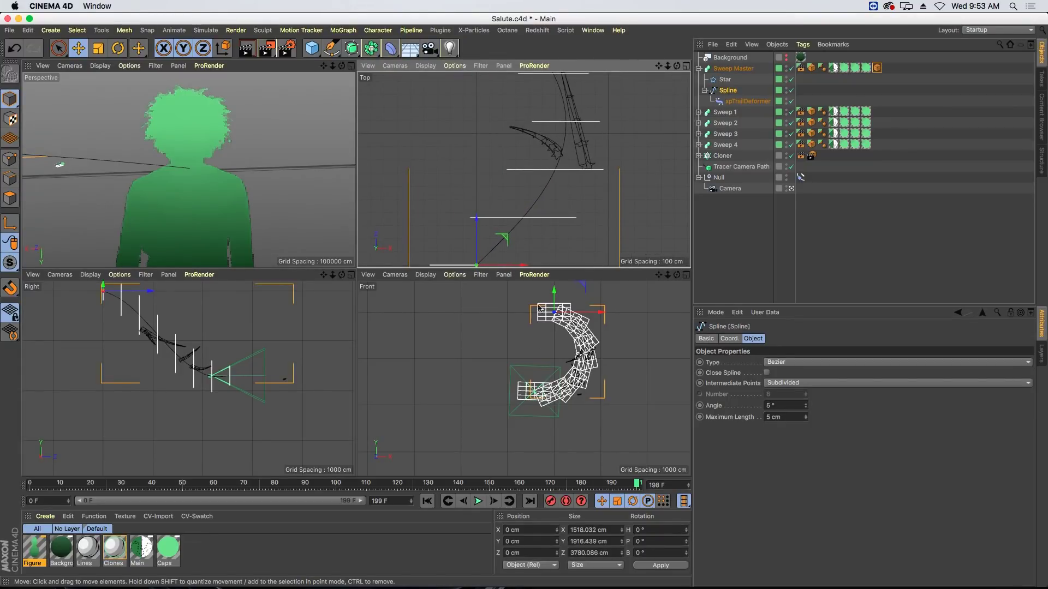
{"action": "scroll", "coordinate": [599, 385], "scroll_direction": "up", "scroll_amount": 5}
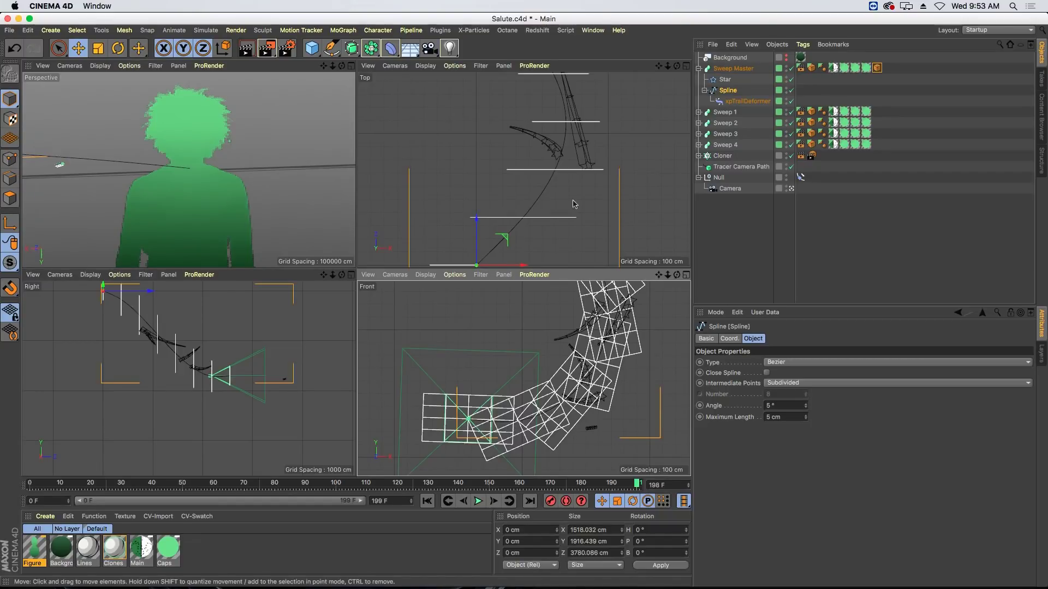
Step: Examine how the Tracer Camera Path links to the Cloner and drives the Null's Align to Spline tag, and locate the Tracer among the MoGraph objects
{"action": "left_click", "coordinate": [750, 157]}
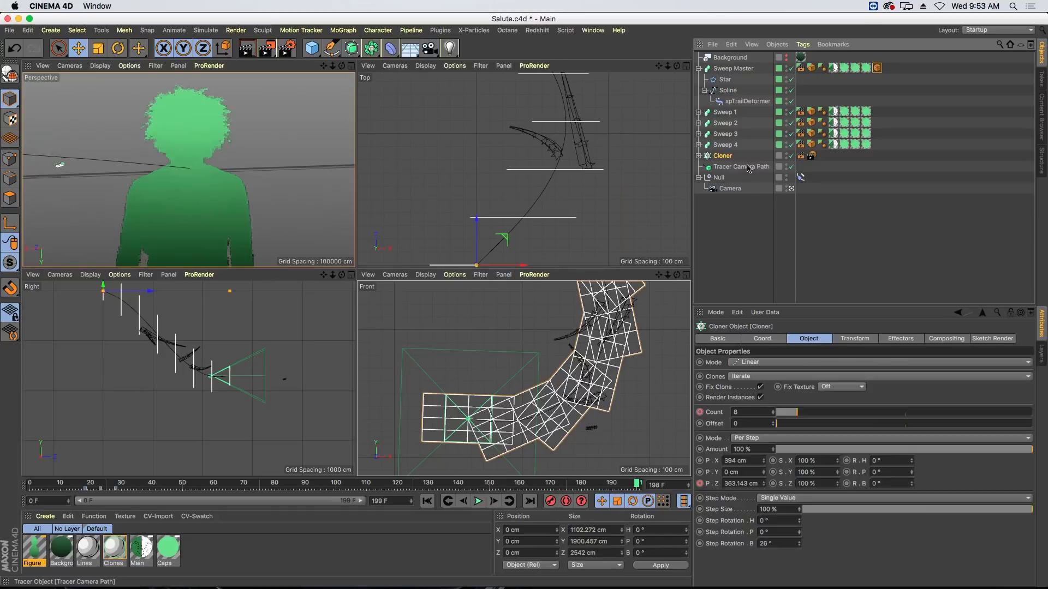
{"action": "left_click", "coordinate": [748, 168]}
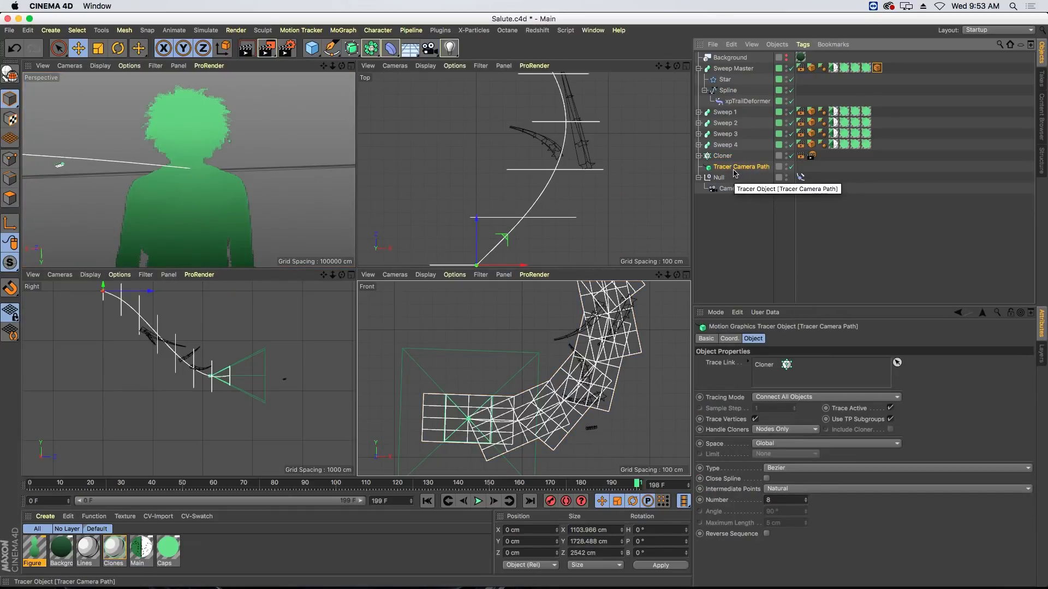
{"action": "left_click", "coordinate": [801, 177]}
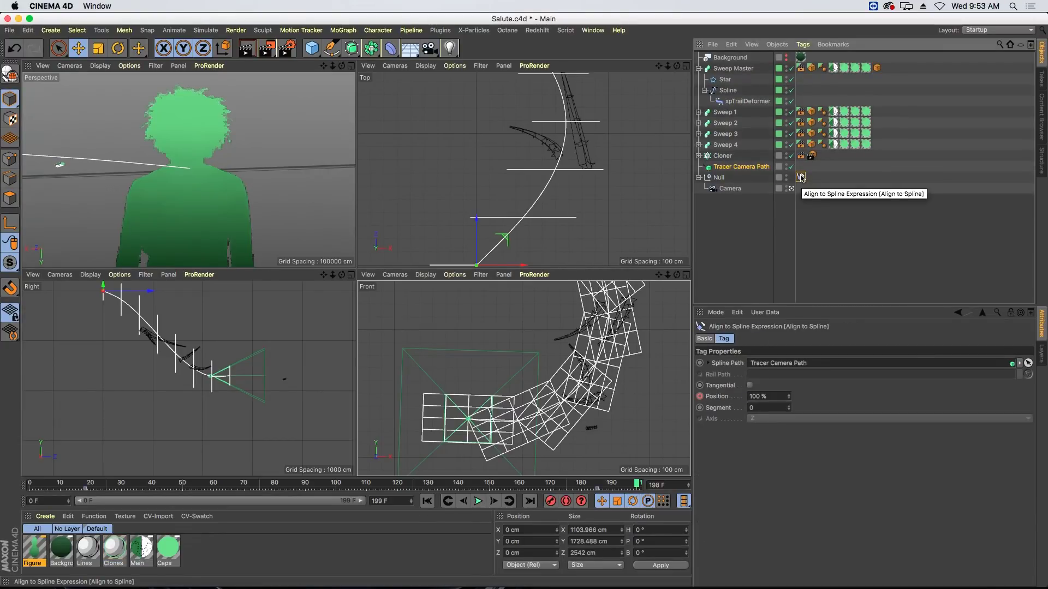
{"action": "left_click", "coordinate": [743, 168]}
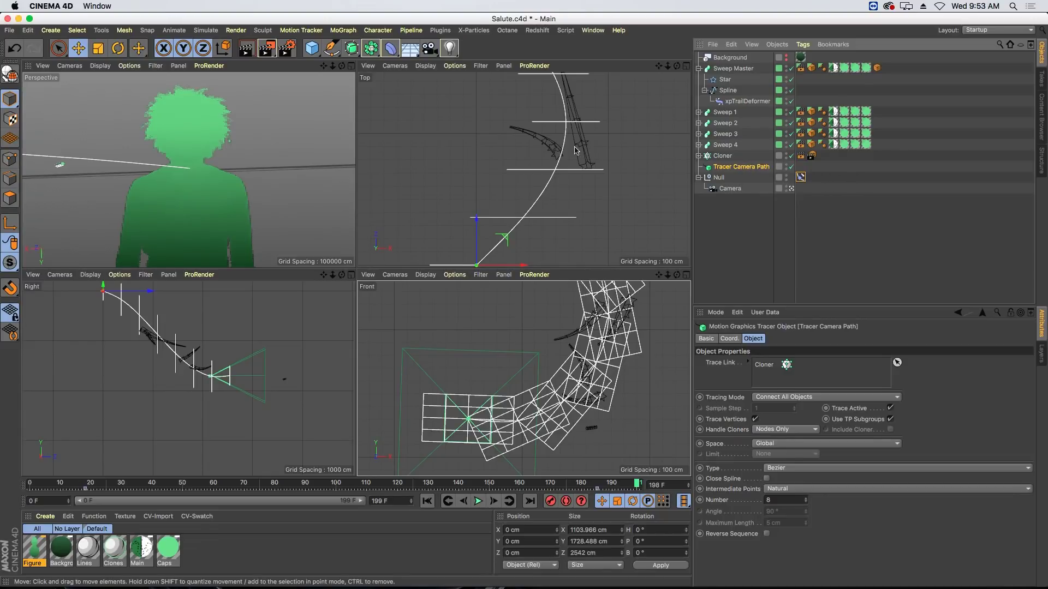
{"action": "left_click", "coordinate": [343, 30]}
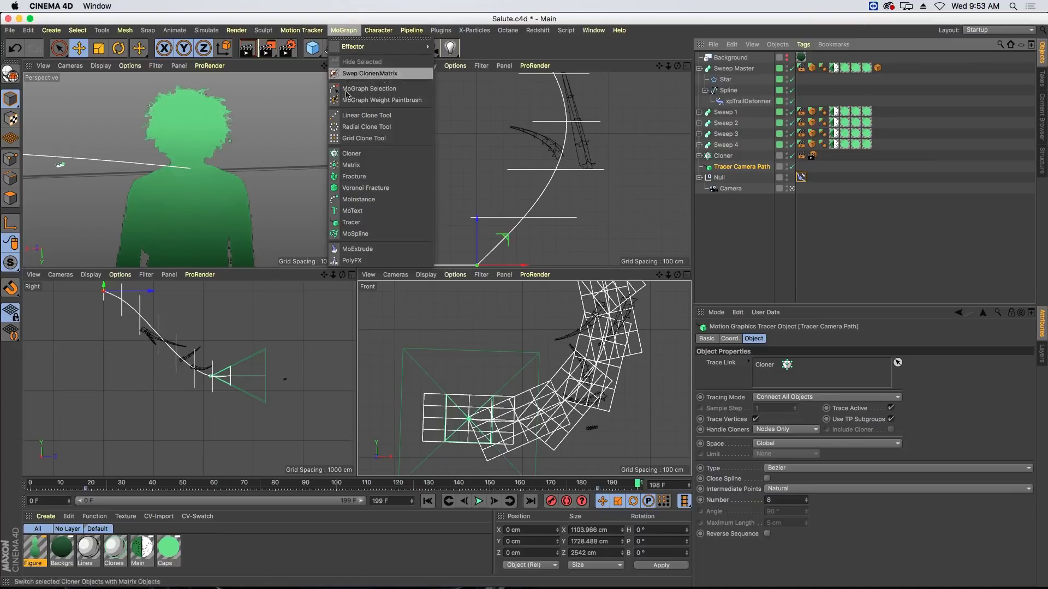
{"action": "left_click", "coordinate": [698, 192]}
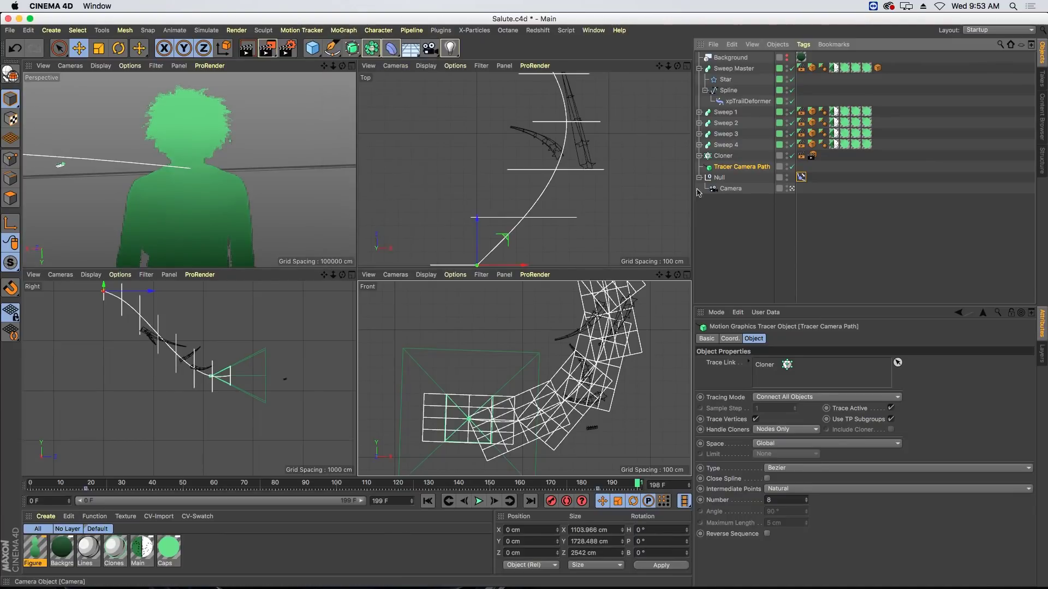
Step: Select the Cloner and play the animation from the start in the full-size Right view to follow the camera along the clones
{"action": "left_click", "coordinate": [723, 156]}
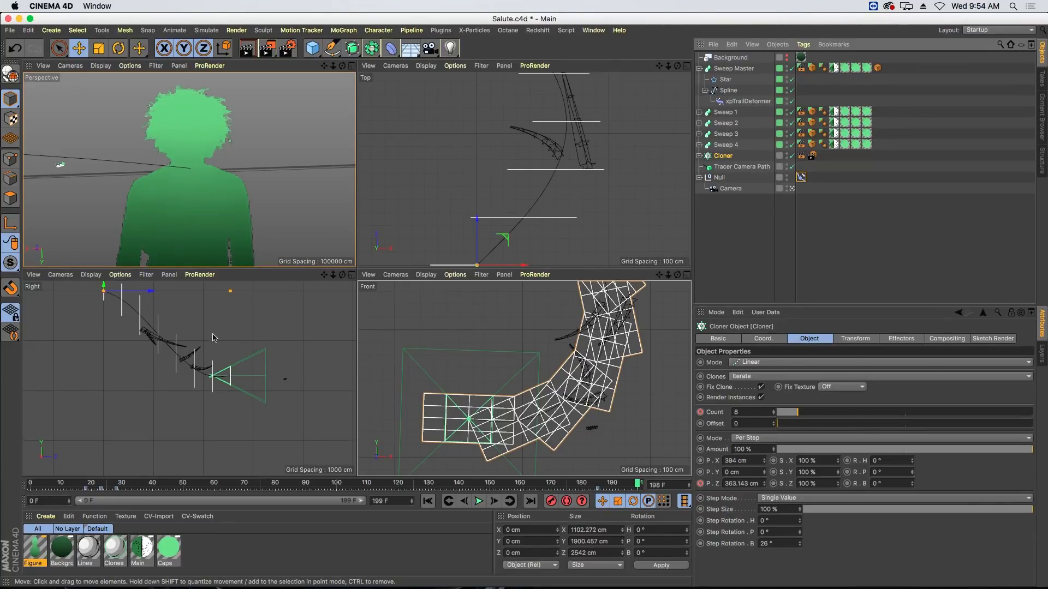
{"action": "middle_click_drag", "start_coordinate": [212, 337], "coordinate": [211, 357], "text": "alt"}
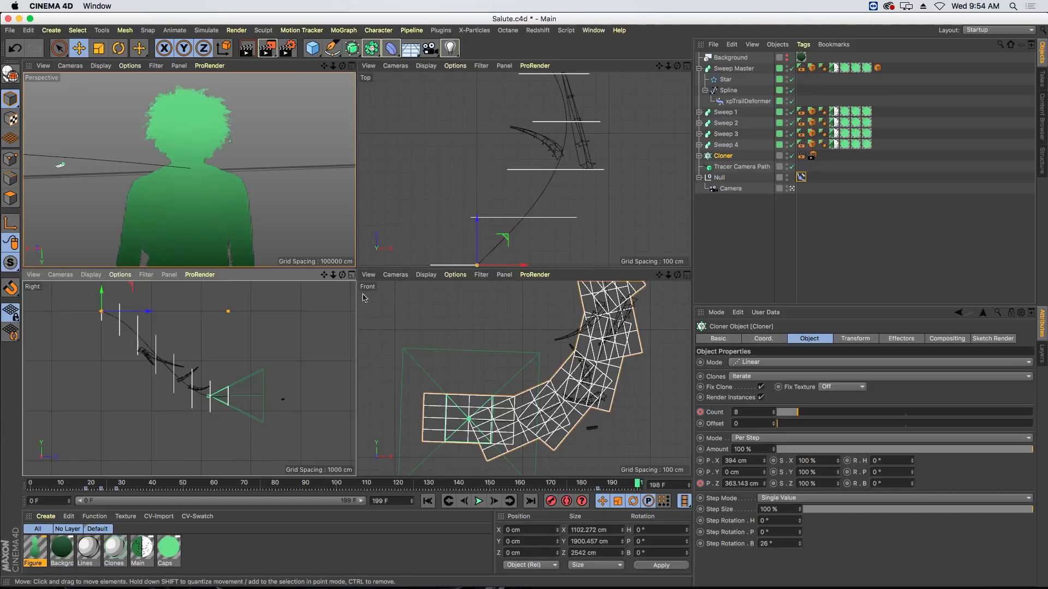
{"action": "left_click", "coordinate": [351, 276]}
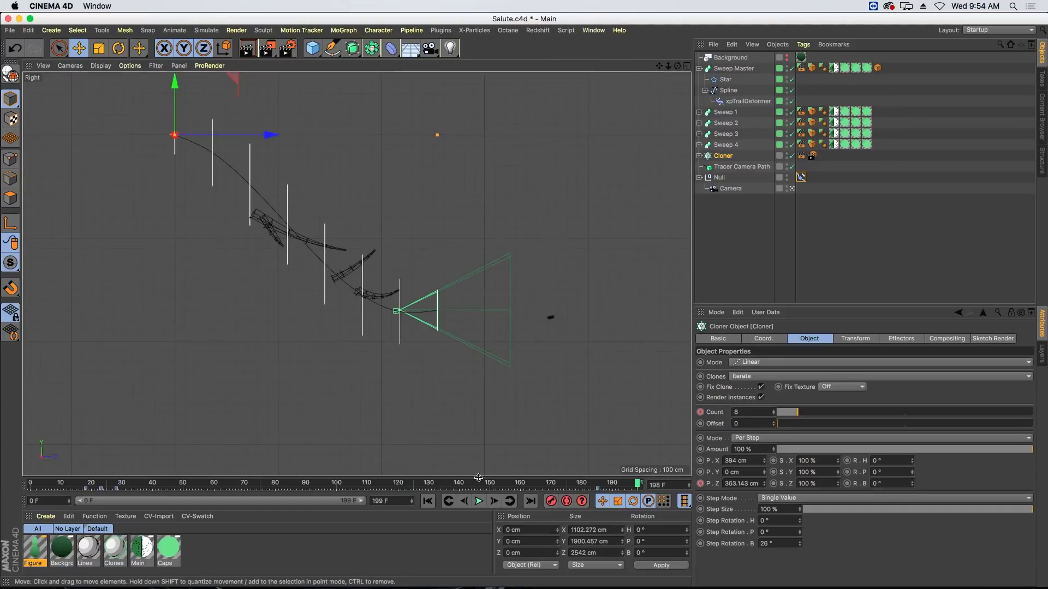
{"action": "left_click", "coordinate": [427, 501]}
{"action": "left_click", "coordinate": [481, 503]}
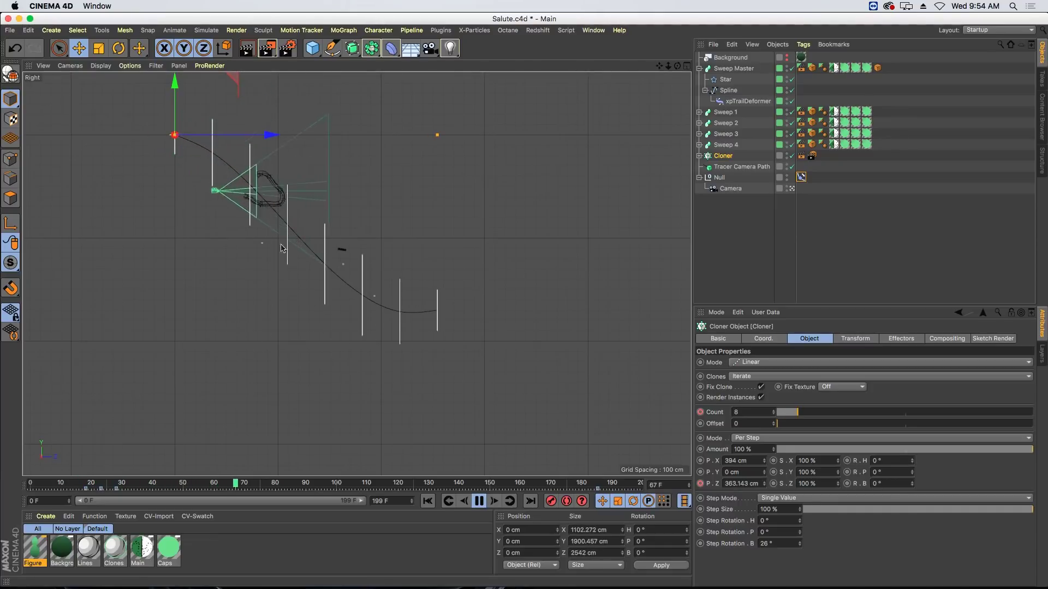
{"action": "scroll", "coordinate": [300, 218], "scroll_direction": "up", "scroll_amount": 5}
{"action": "scroll", "coordinate": [301, 215], "scroll_direction": "down", "scroll_amount": 5}
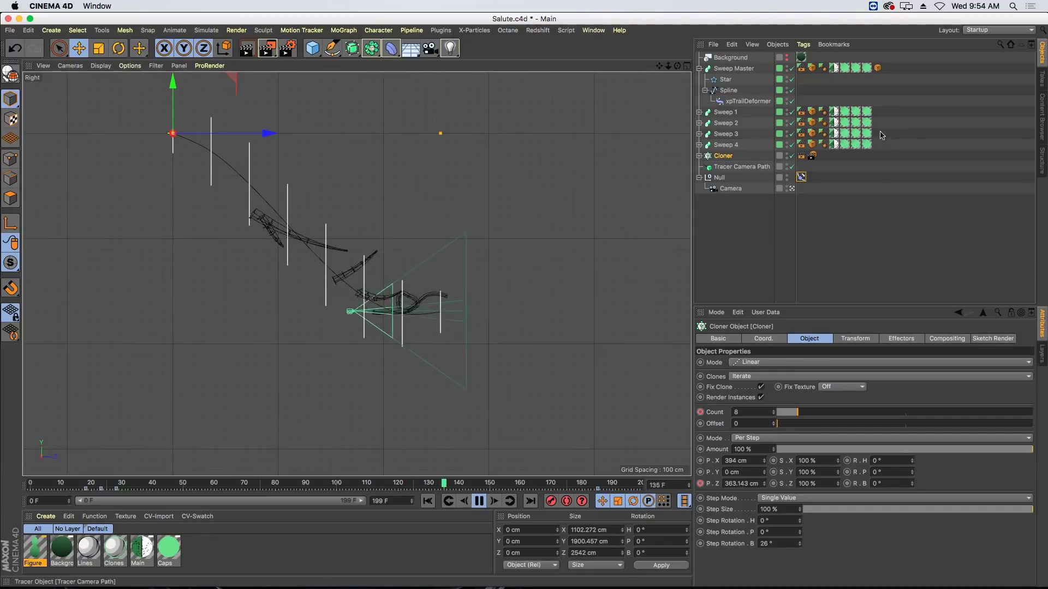
Step: Select the Sweep Master's Spline, and stop playback to inspect frame 56 in the full-size Perspective view
{"action": "left_click", "coordinate": [729, 90]}
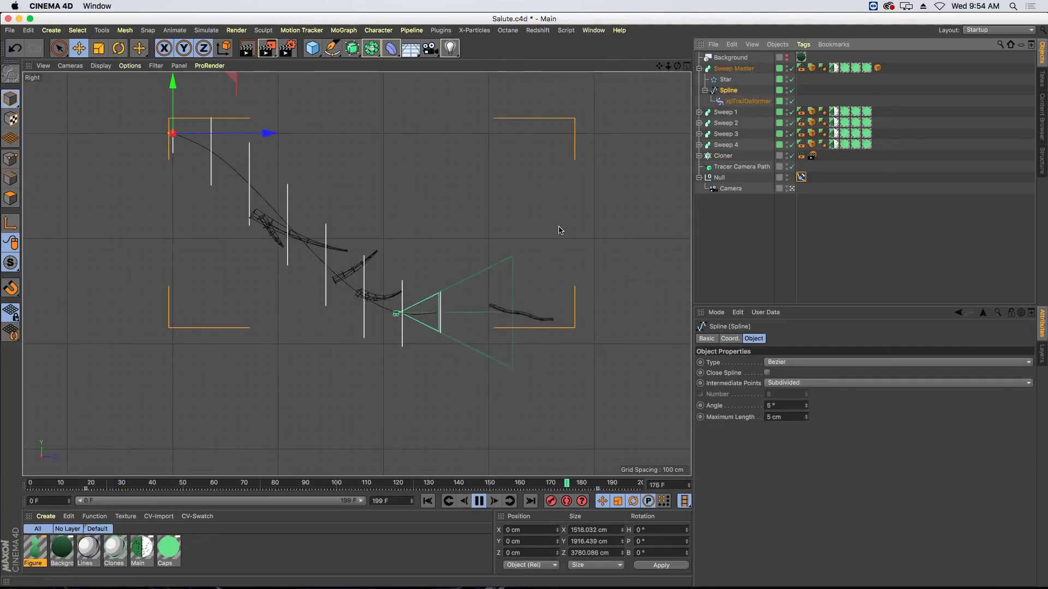
{"action": "key", "text": "F8"}
{"action": "key", "text": "F1"}
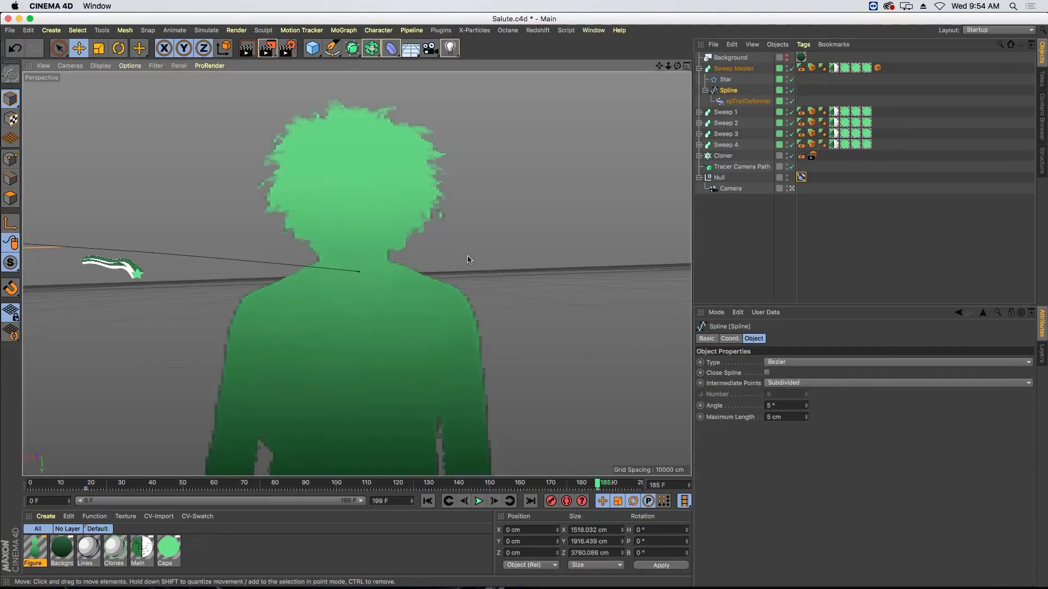
{"action": "left_click_drag", "start_coordinate": [350, 486], "coordinate": [204, 485]}
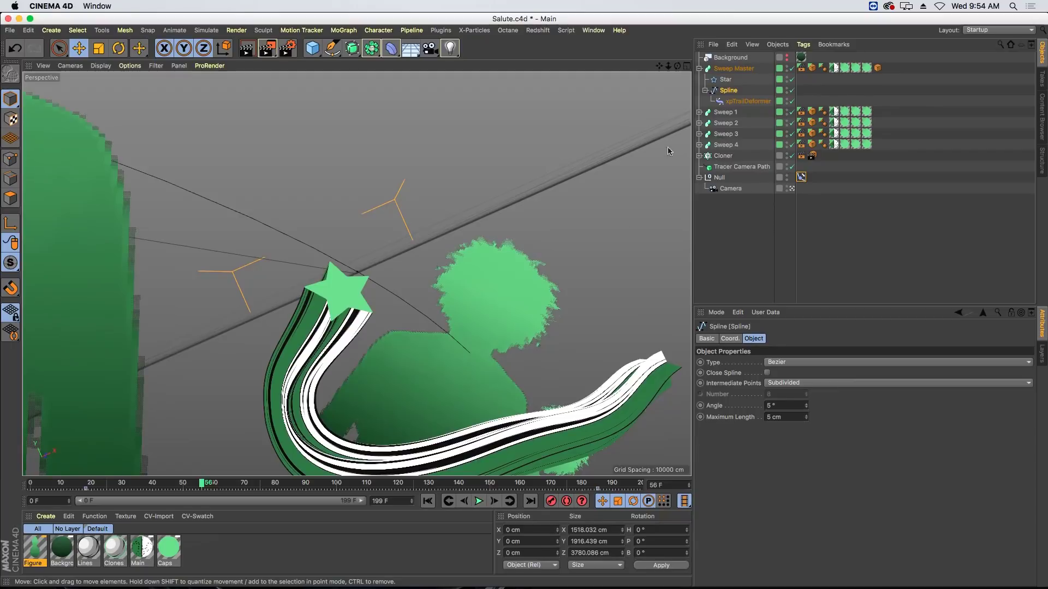
Step: Examine the Sweep Master's object properties and its Spline, and locate Sweep among the generator objects
{"action": "left_click", "coordinate": [735, 69]}
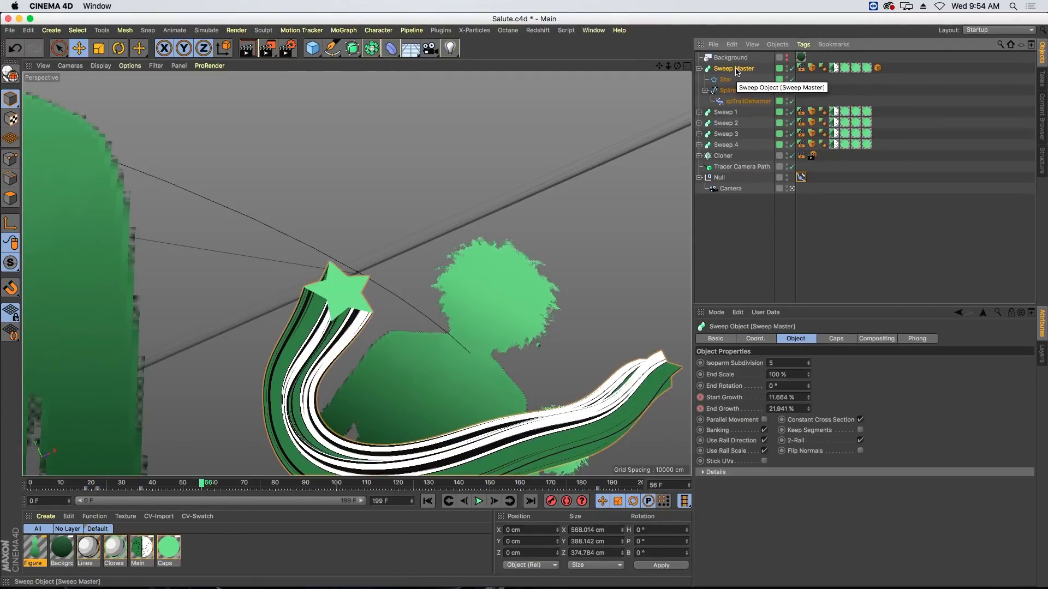
{"action": "left_click", "coordinate": [351, 49]}
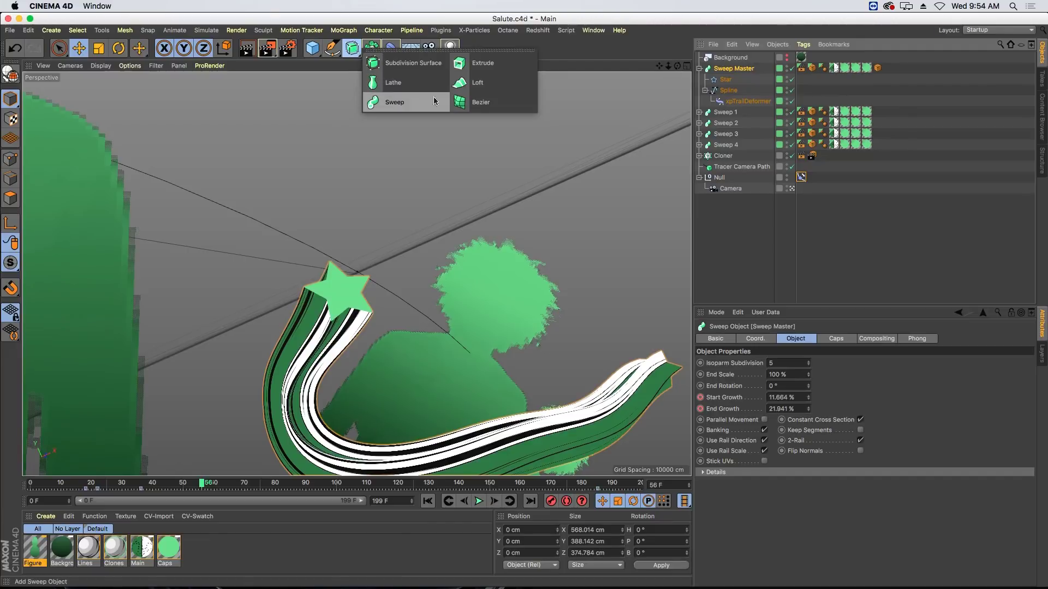
{"action": "left_click", "coordinate": [729, 90]}
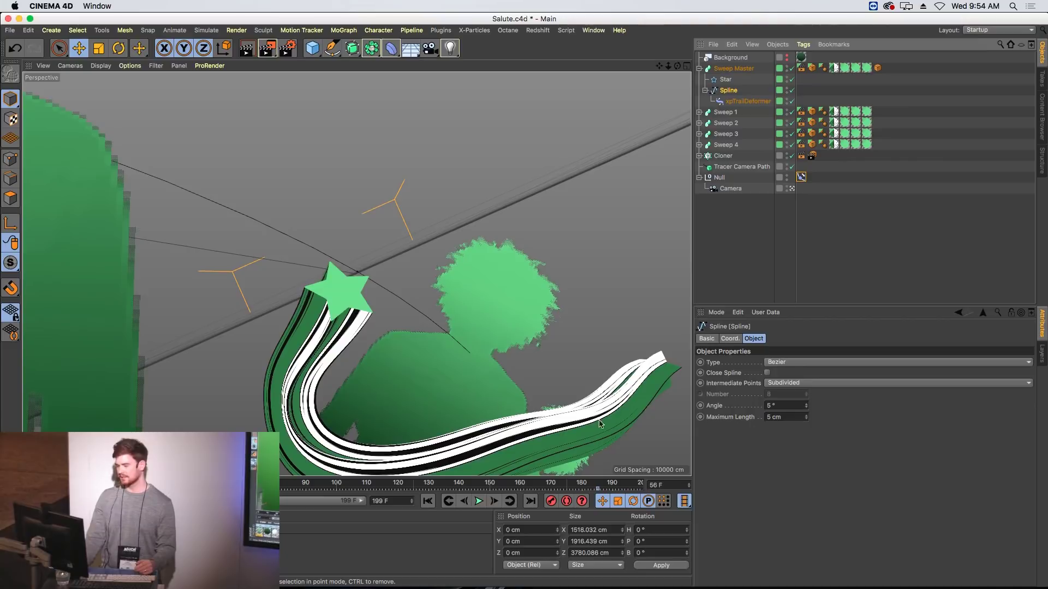
{"action": "left_click", "coordinate": [749, 67]}
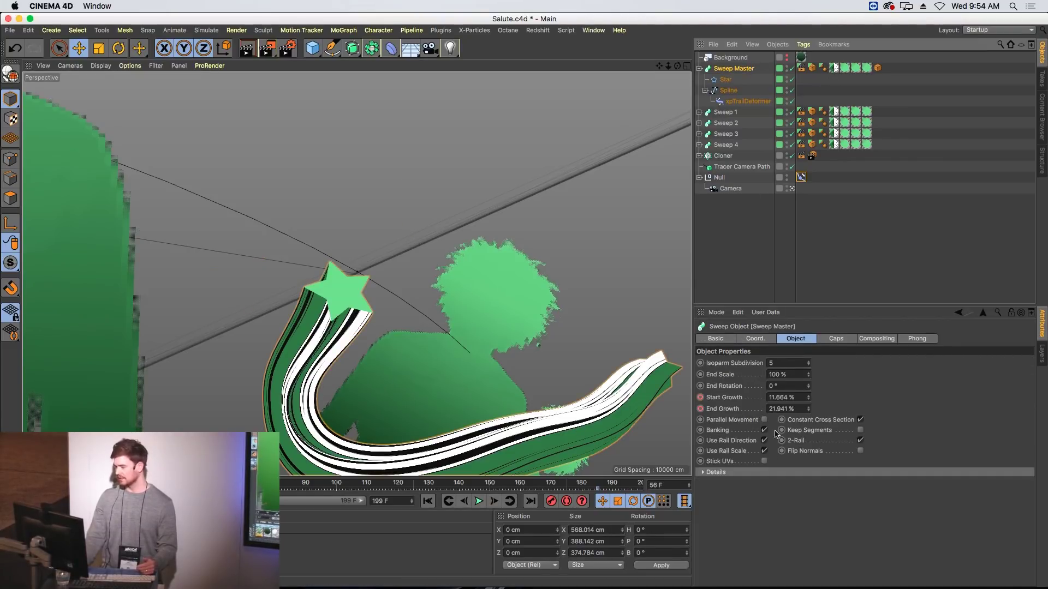
Step: Expand the Sweep Master's Details, slightly lower the Scale curve's end point, and nudge the start and end points of its Rotation curve
{"action": "left_click", "coordinate": [711, 472]}
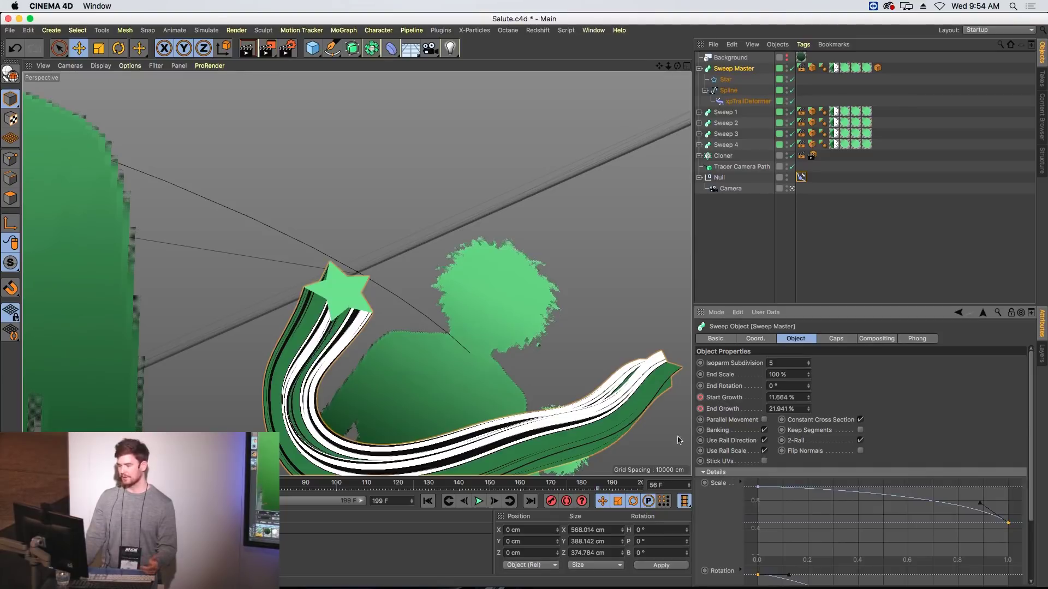
{"action": "scroll", "coordinate": [1010, 464], "scroll_direction": "down", "scroll_amount": 3}
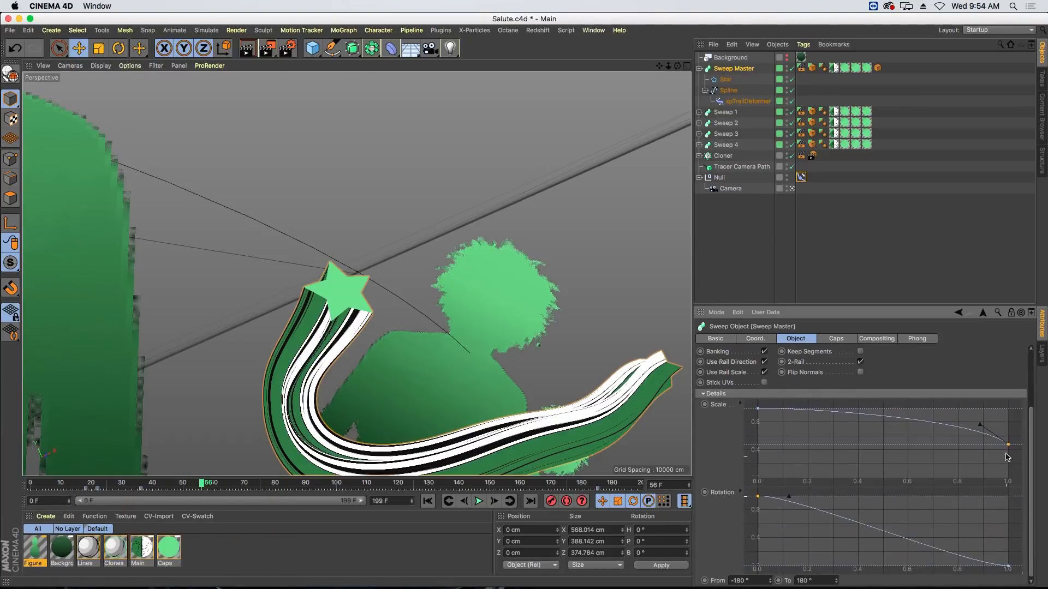
{"action": "left_click_drag", "start_coordinate": [1008, 444], "coordinate": [1009, 446]}
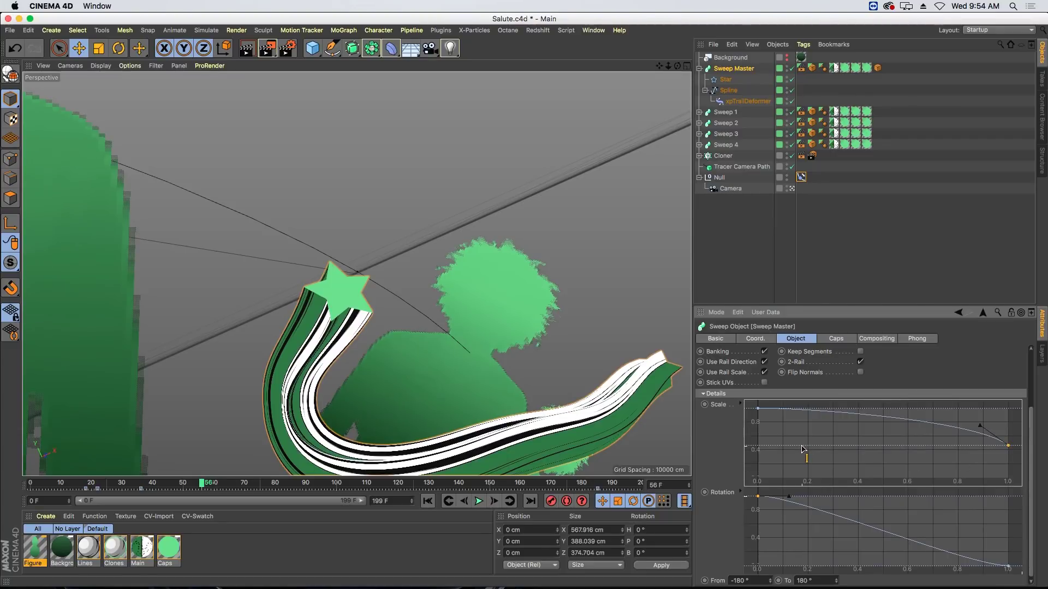
{"action": "mouse_move", "coordinate": [758, 408]}
{"action": "left_mouse_down"}
{"action": "mouse_move", "coordinate": [748, 451]}
{"action": "mouse_move", "coordinate": [741, 401]}
{"action": "left_mouse_up"}
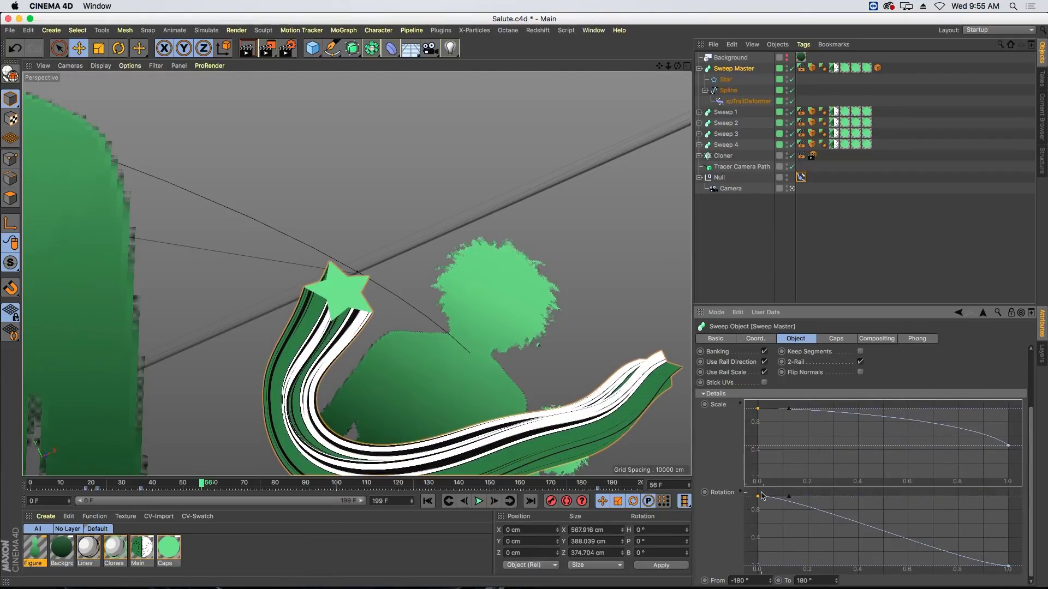
{"action": "mouse_move", "coordinate": [1010, 569]}
{"action": "left_mouse_down"}
{"action": "mouse_move", "coordinate": [963, 508]}
{"action": "mouse_move", "coordinate": [977, 502]}
{"action": "mouse_move", "coordinate": [1010, 576]}
{"action": "left_mouse_up"}
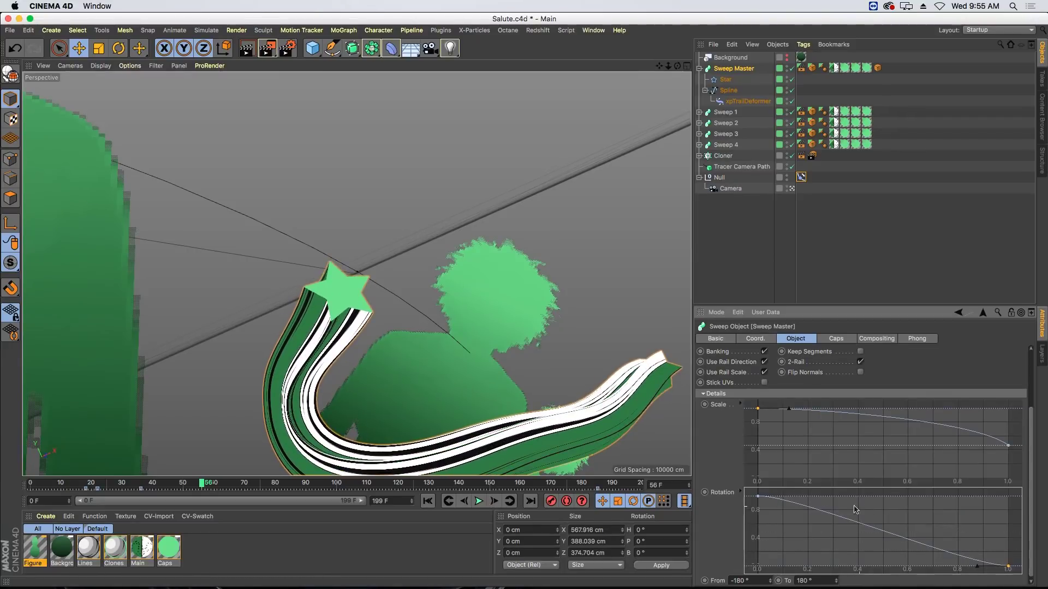
{"action": "left_click_drag", "start_coordinate": [757, 494], "coordinate": [754, 482]}
{"action": "left_click", "coordinate": [754, 339]}
{"action": "left_click", "coordinate": [783, 338]}
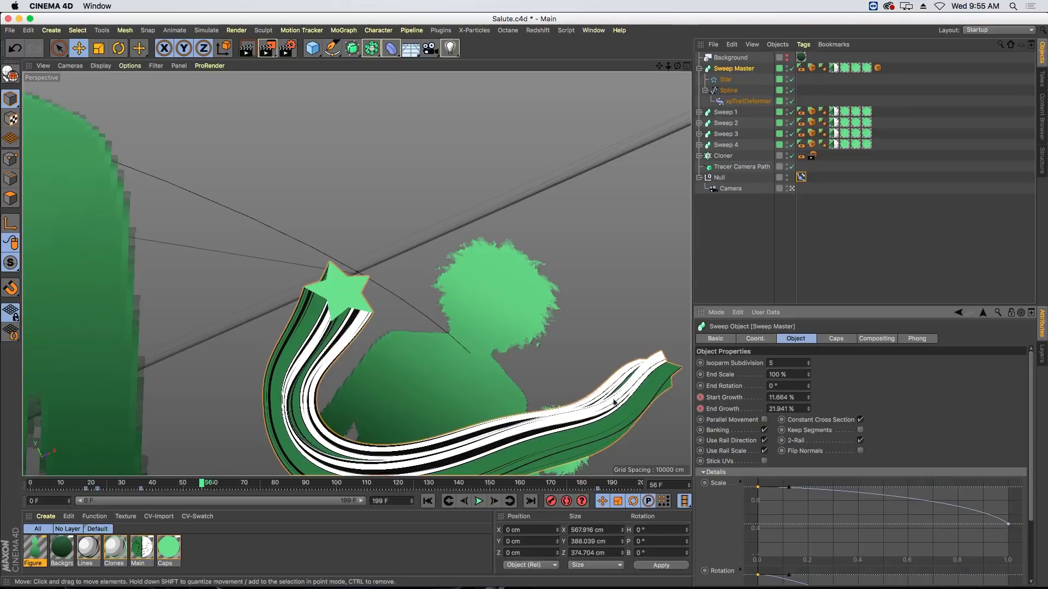
Step: Play the animation from the start, pausing at frames 57 and 124, and render frame 124 in the Perspective view
{"action": "left_click", "coordinate": [427, 502]}
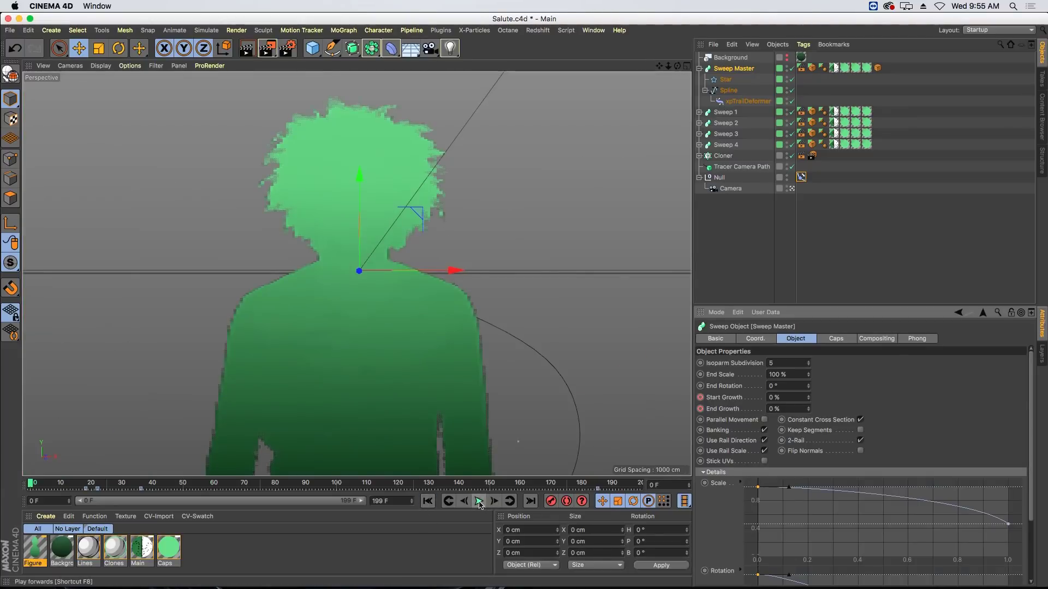
{"action": "left_click", "coordinate": [479, 501]}
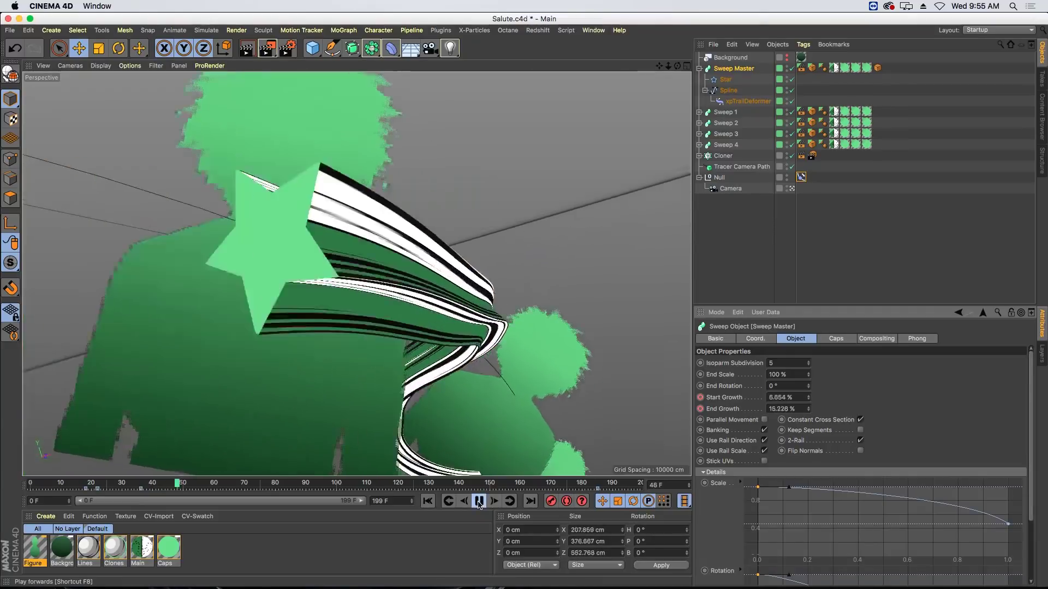
{"action": "left_click", "coordinate": [478, 502]}
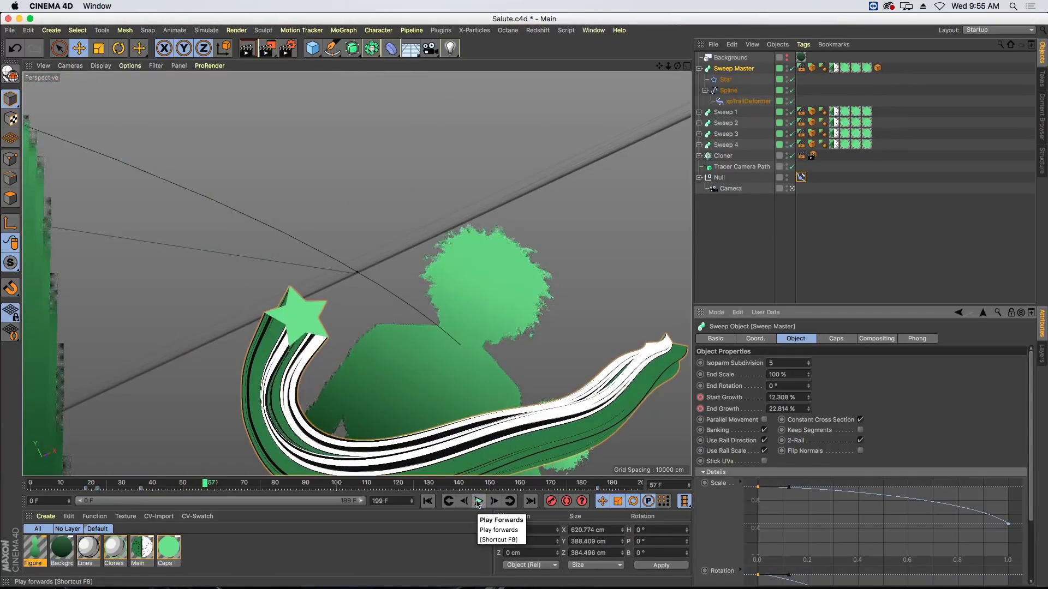
{"action": "left_click", "coordinate": [479, 501]}
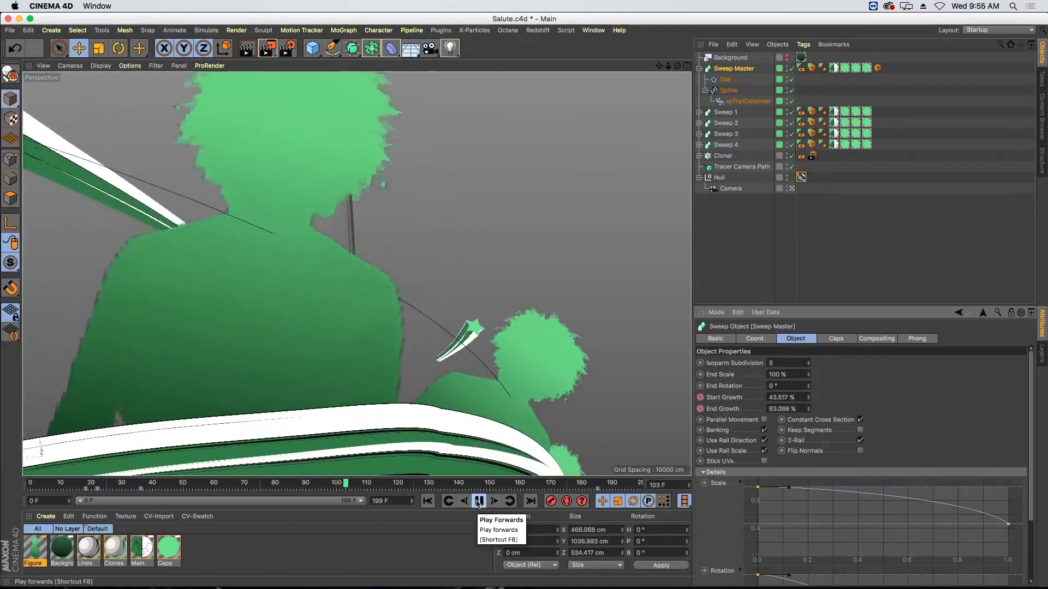
{"action": "left_click", "coordinate": [478, 502]}
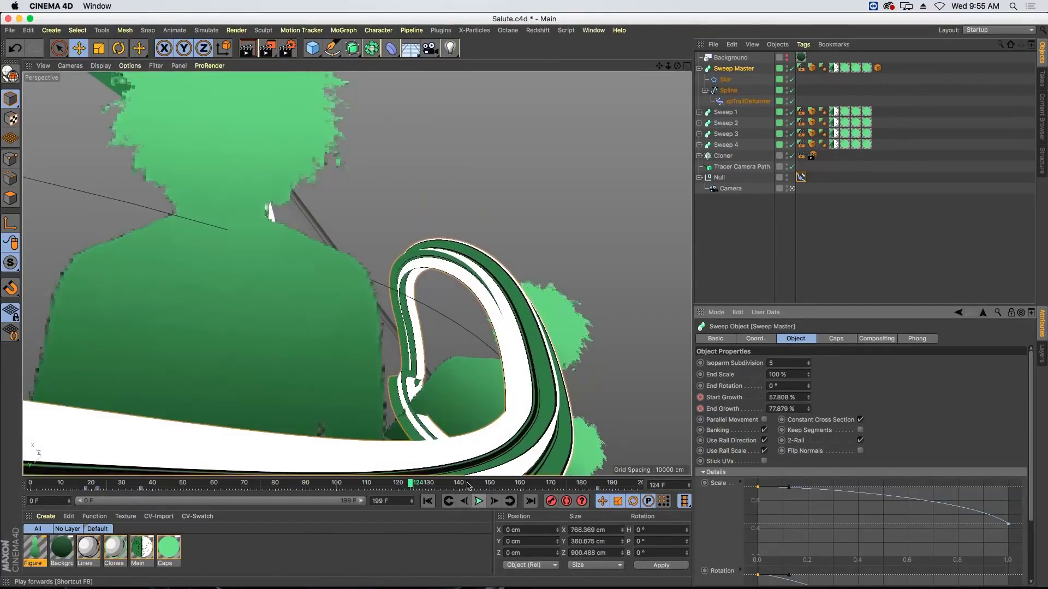
{"action": "key", "text": "super+r"}
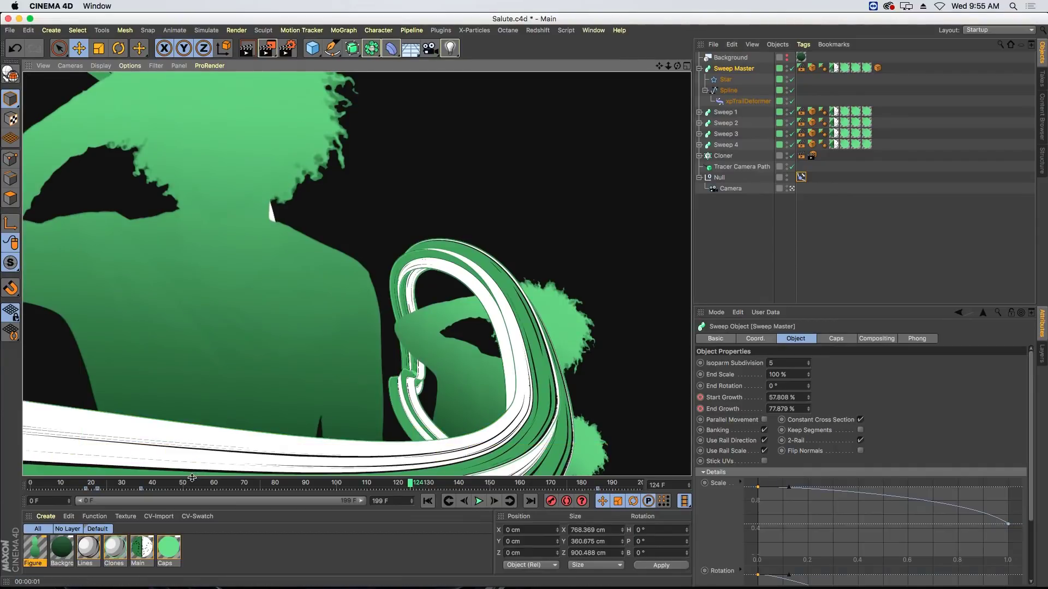
Step: In the Main material's Luminance gradient, slide the black knot between green and white to about 46% to adjust the dividing line
{"action": "double_click", "coordinate": [143, 545]}
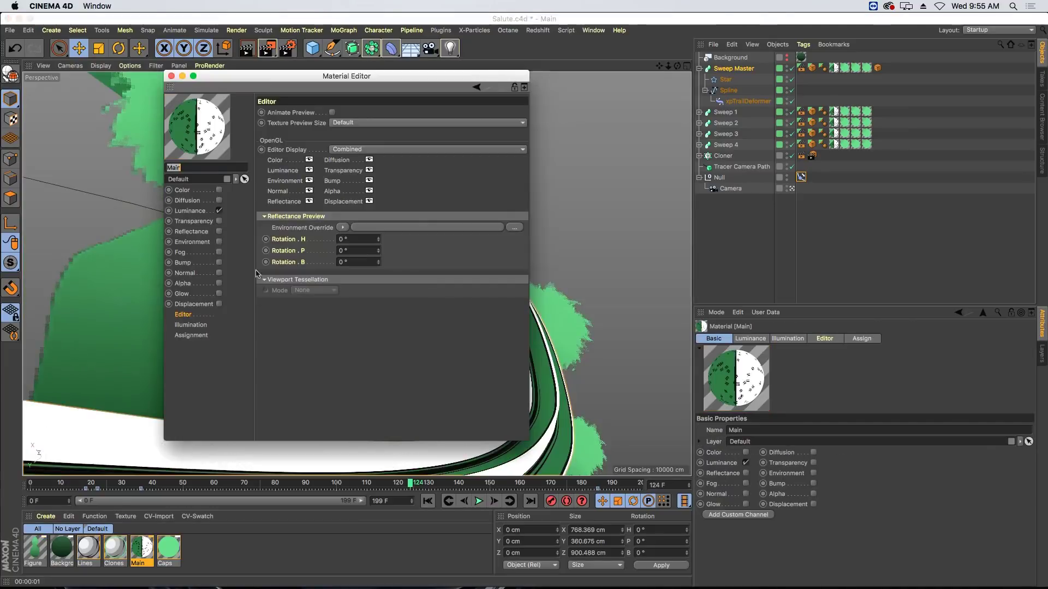
{"action": "left_click", "coordinate": [328, 190]}
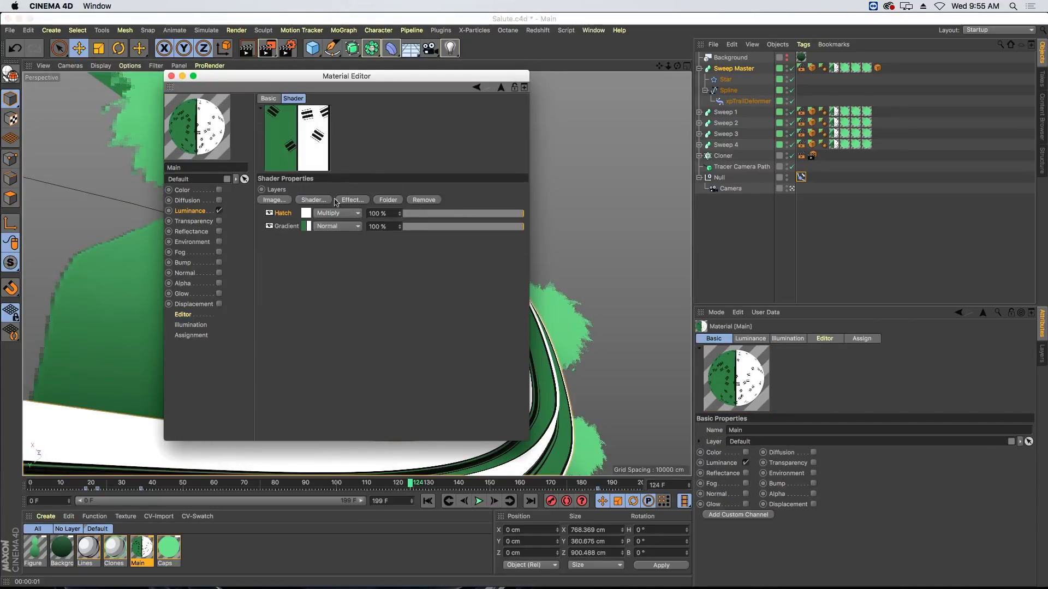
{"action": "left_click", "coordinate": [307, 227]}
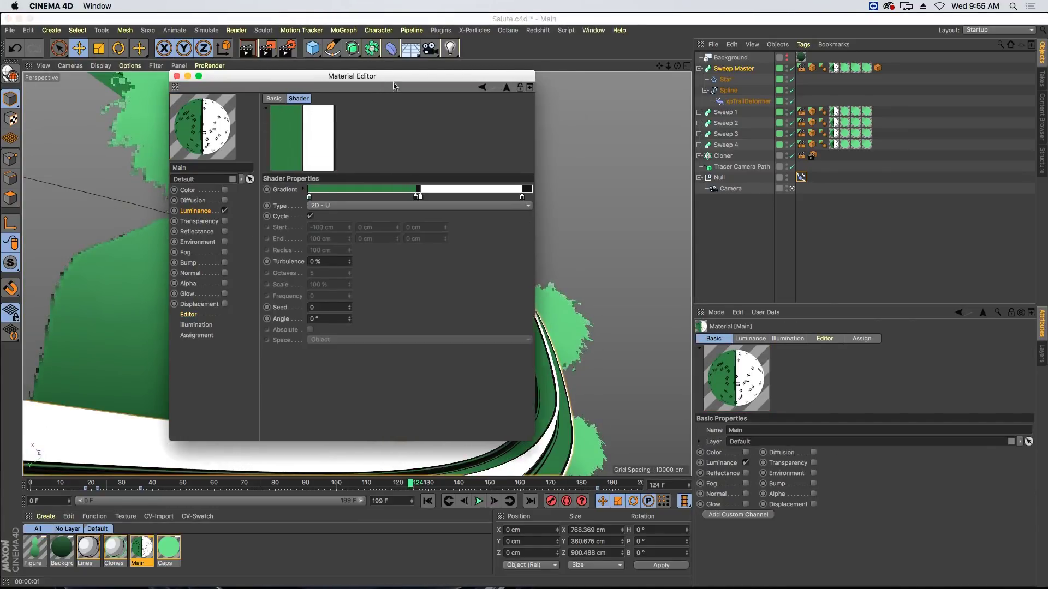
{"action": "left_click_drag", "start_coordinate": [381, 77], "coordinate": [779, 75]}
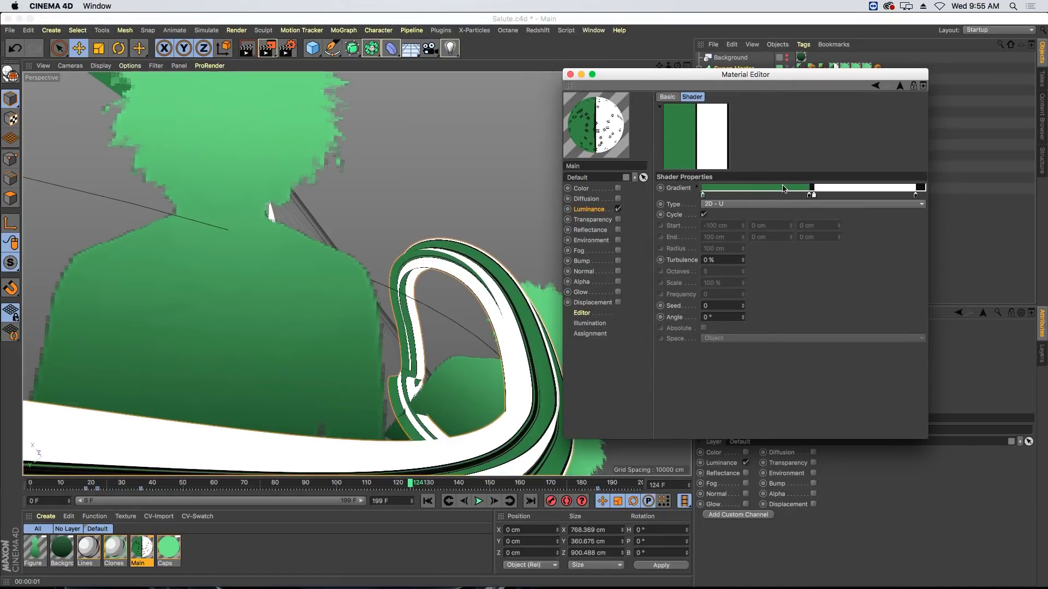
{"action": "left_click_drag", "start_coordinate": [810, 195], "coordinate": [787, 198]}
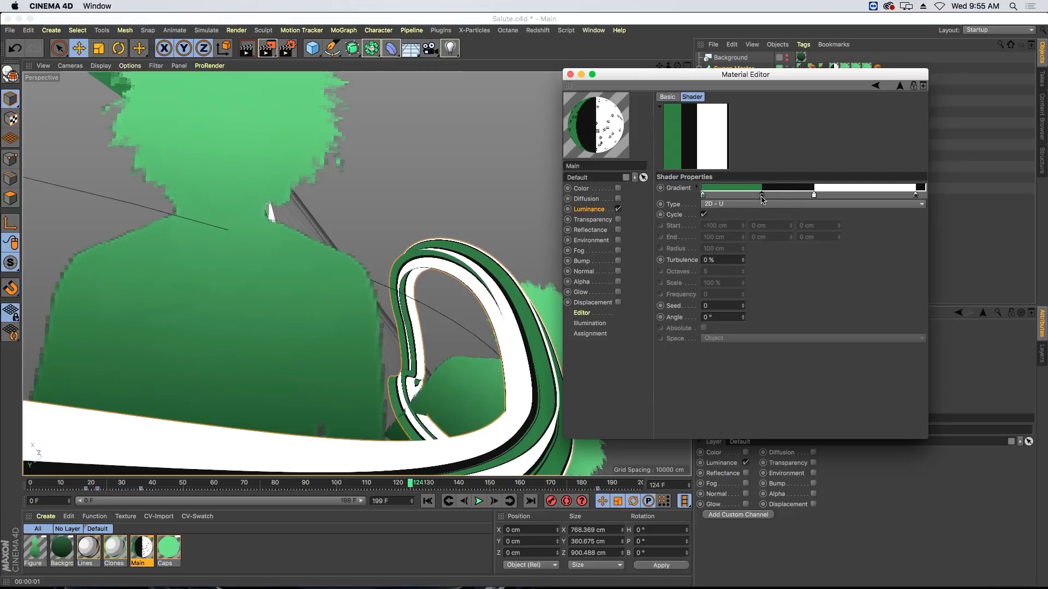
{"action": "left_click_drag", "start_coordinate": [787, 198], "coordinate": [805, 200]}
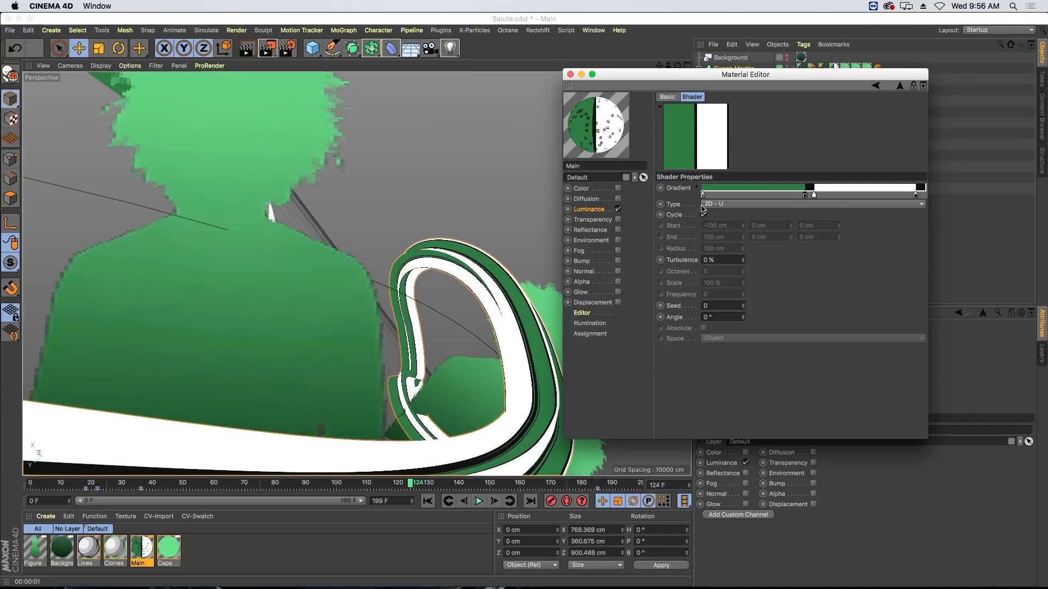
{"action": "left_click", "coordinate": [703, 214]}
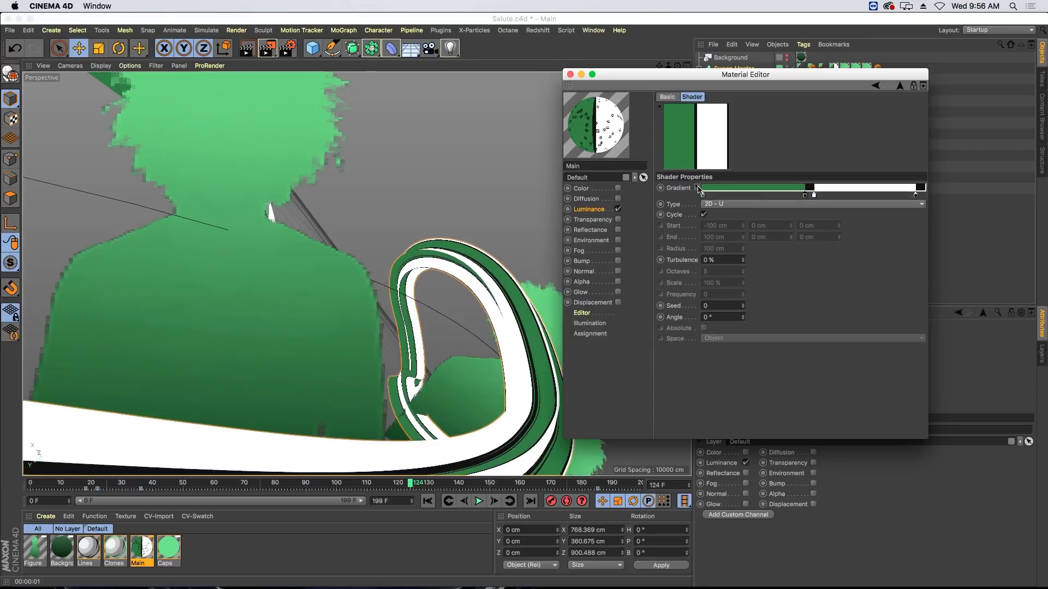
Step: Try Smooth Knot interpolation on the gradient's black knot, and restore it to None
{"action": "left_click", "coordinate": [698, 188]}
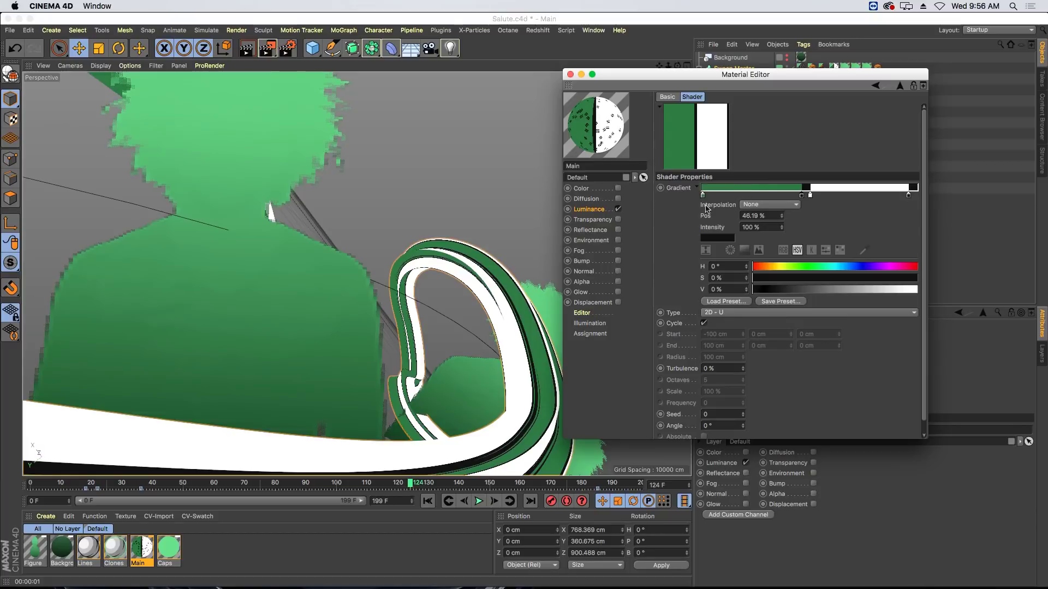
{"action": "left_click", "coordinate": [772, 206]}
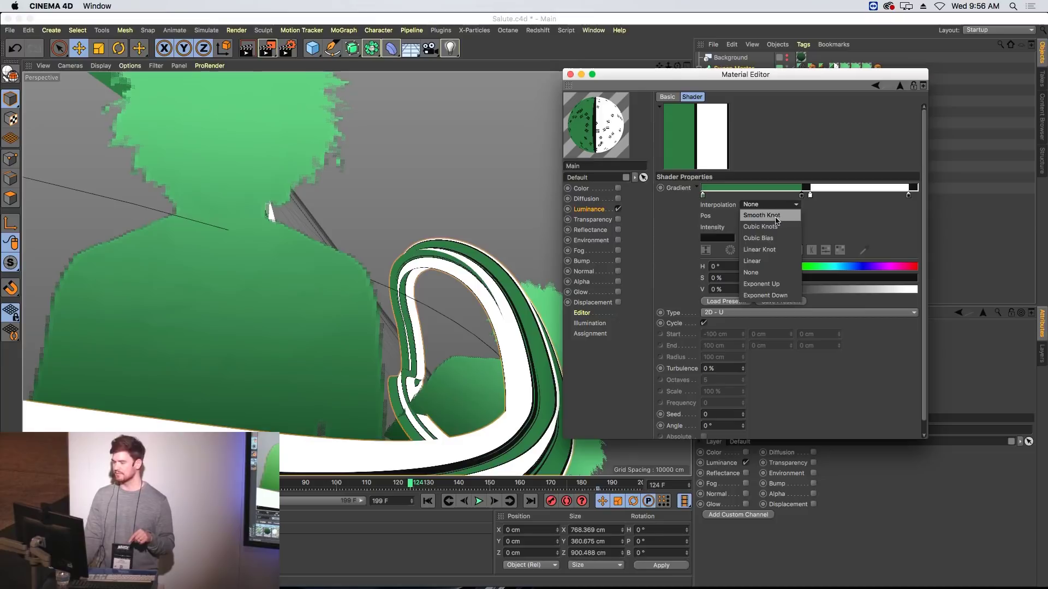
{"action": "left_click", "coordinate": [777, 218]}
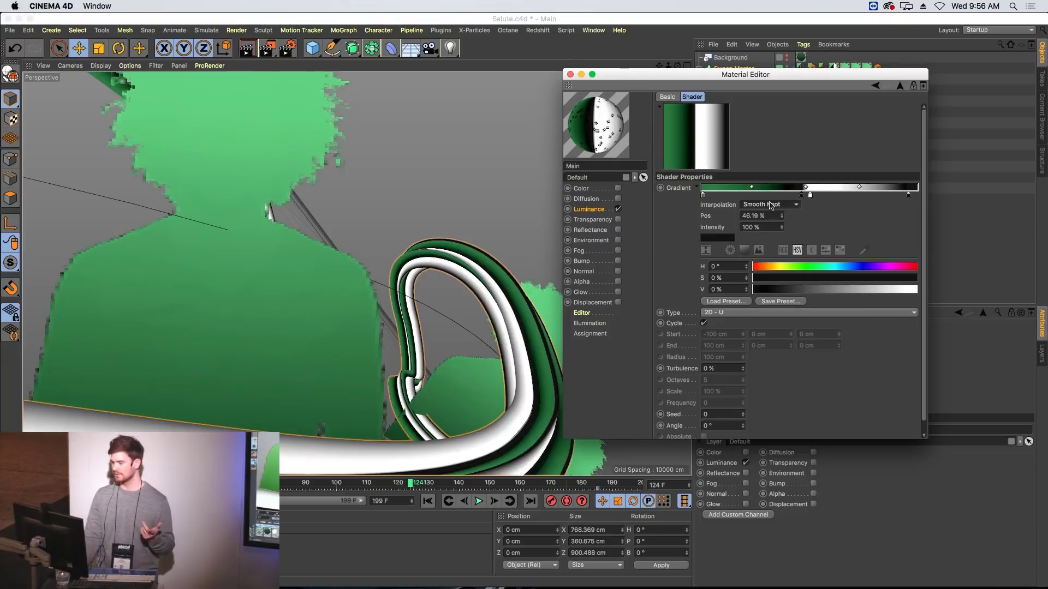
{"action": "left_click", "coordinate": [772, 205]}
{"action": "left_click", "coordinate": [767, 273]}
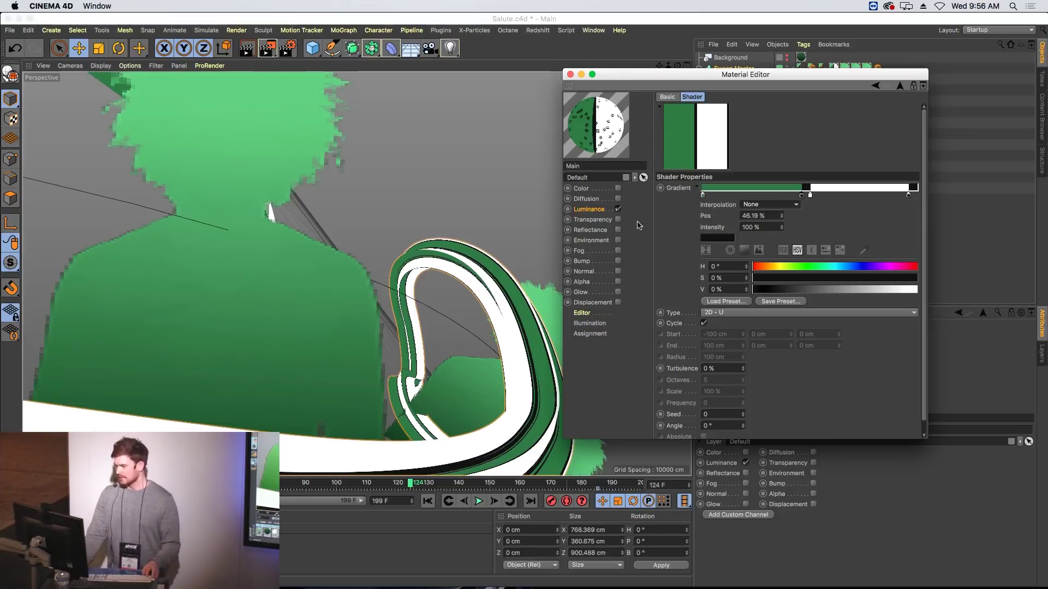
Step: Examine the Hatch layer's shader settings, render a closer view of the trail to inspect its line texture, and close the material
{"action": "left_click", "coordinate": [901, 85]}
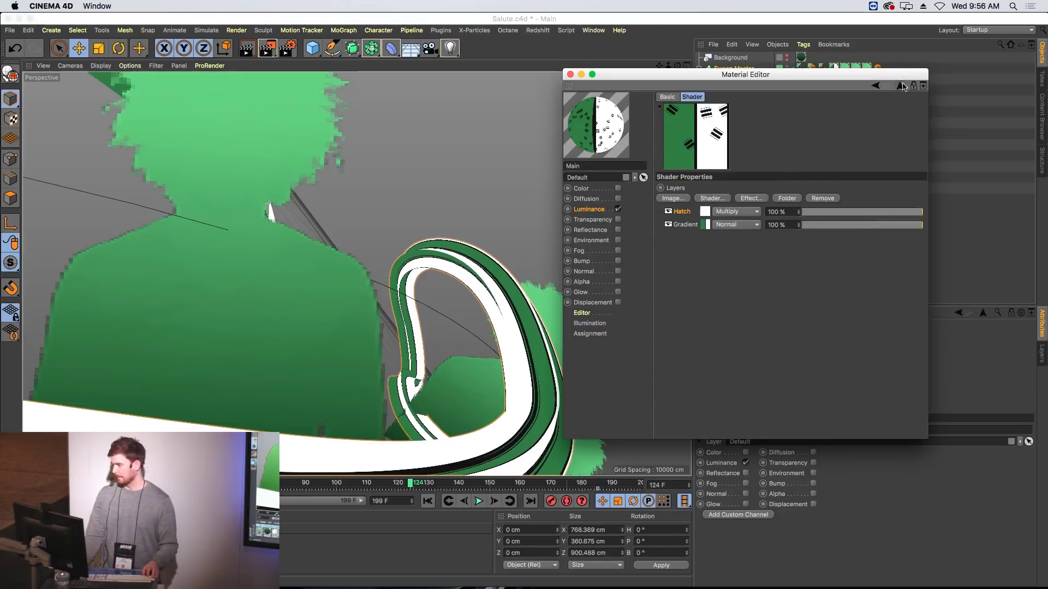
{"action": "left_click", "coordinate": [705, 211]}
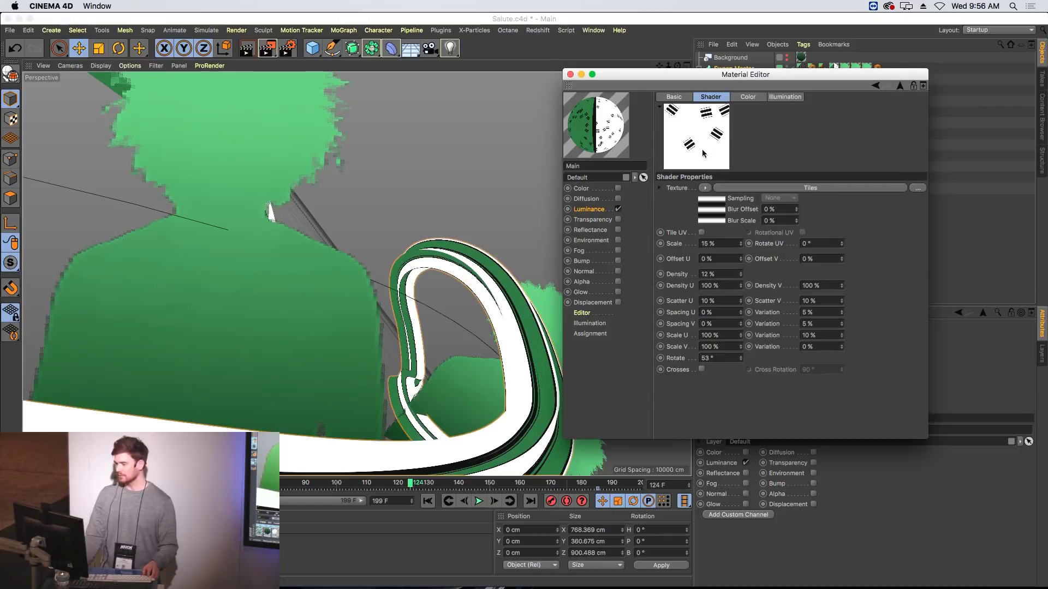
{"action": "left_click_drag", "start_coordinate": [557, 241], "coordinate": [476, 346], "text": "alt"}
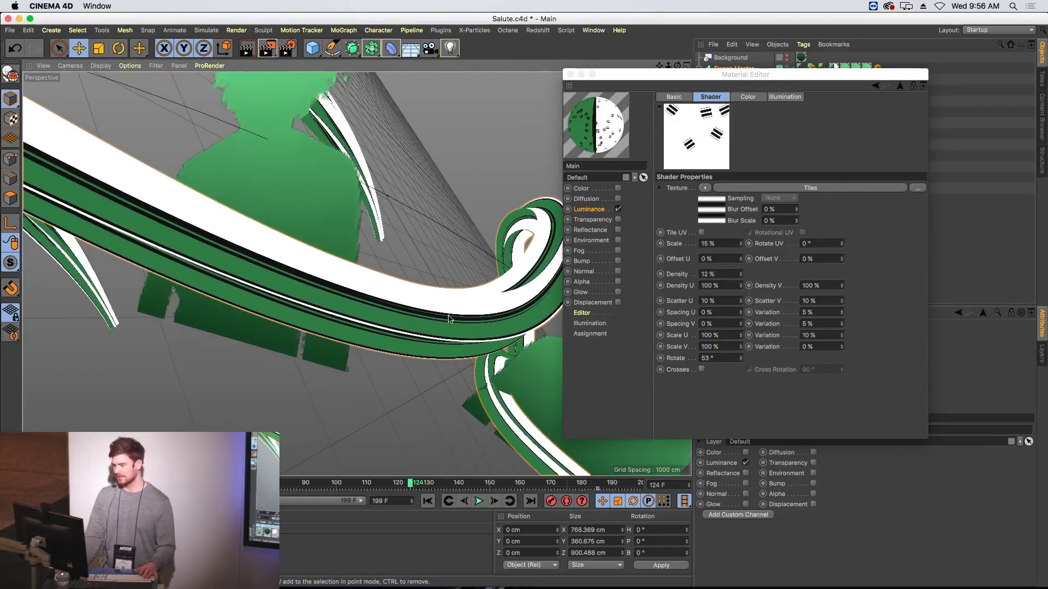
{"action": "key", "text": "super+r"}
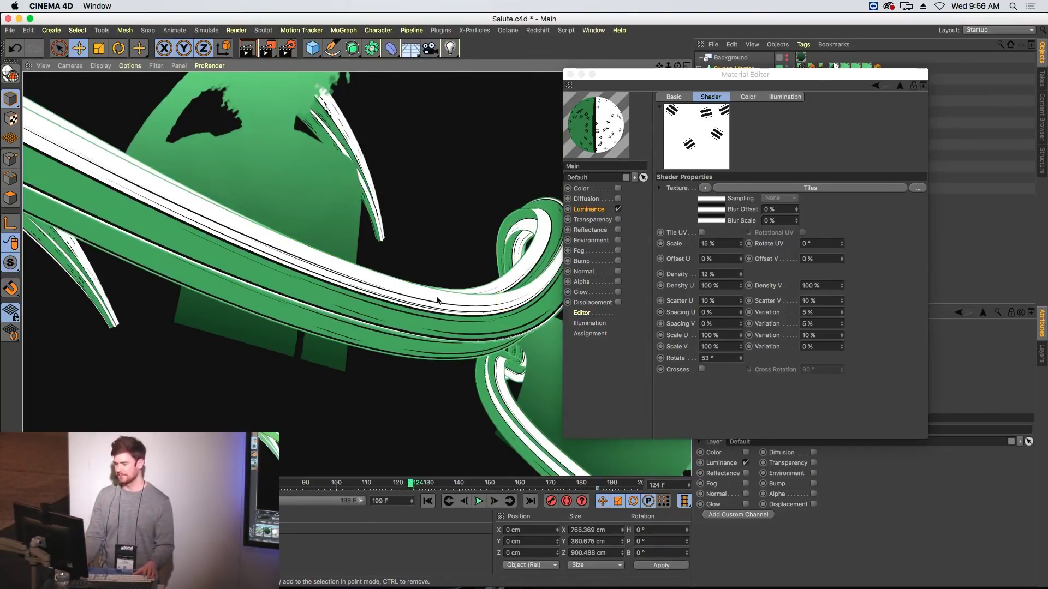
{"action": "left_click", "coordinate": [570, 74]}
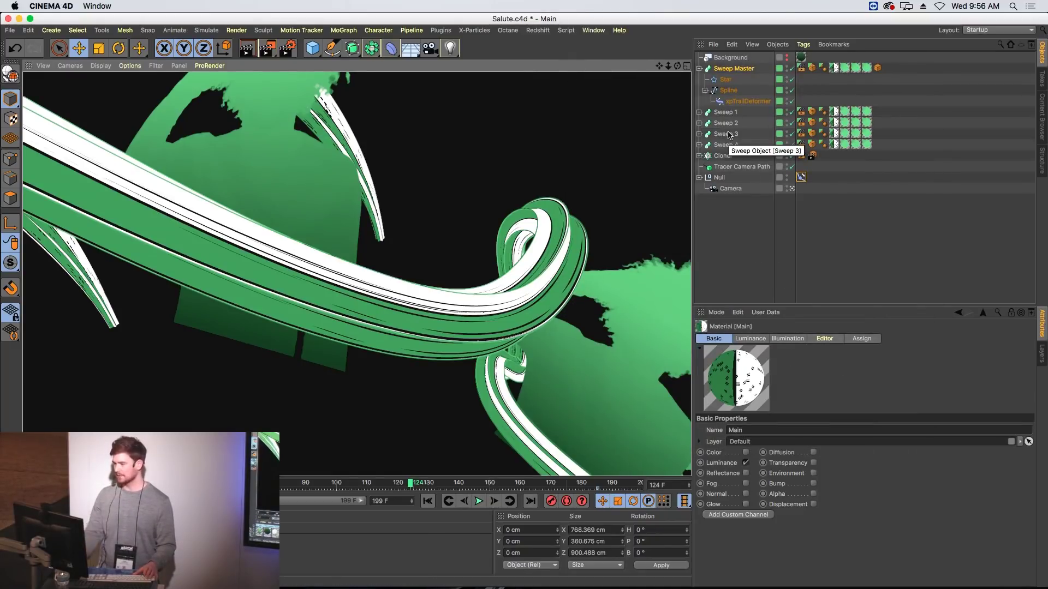
Step: Expand Sweep 1, select its MoSpline, and locate MoSpline among the MoGraph objects
{"action": "left_click", "coordinate": [699, 111]}
{"action": "left_click", "coordinate": [733, 134]}
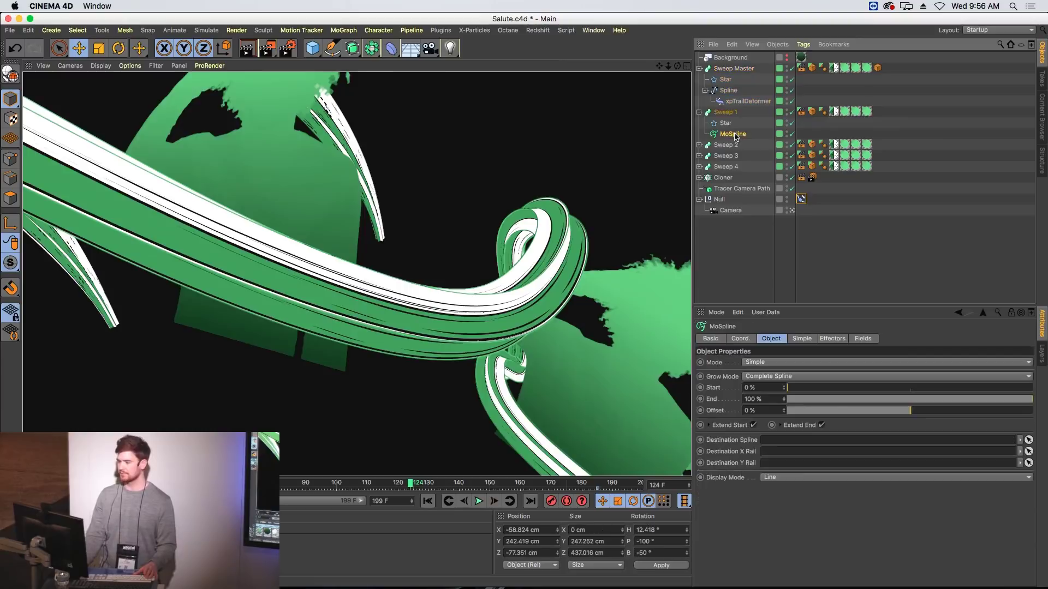
{"action": "left_click", "coordinate": [331, 30]}
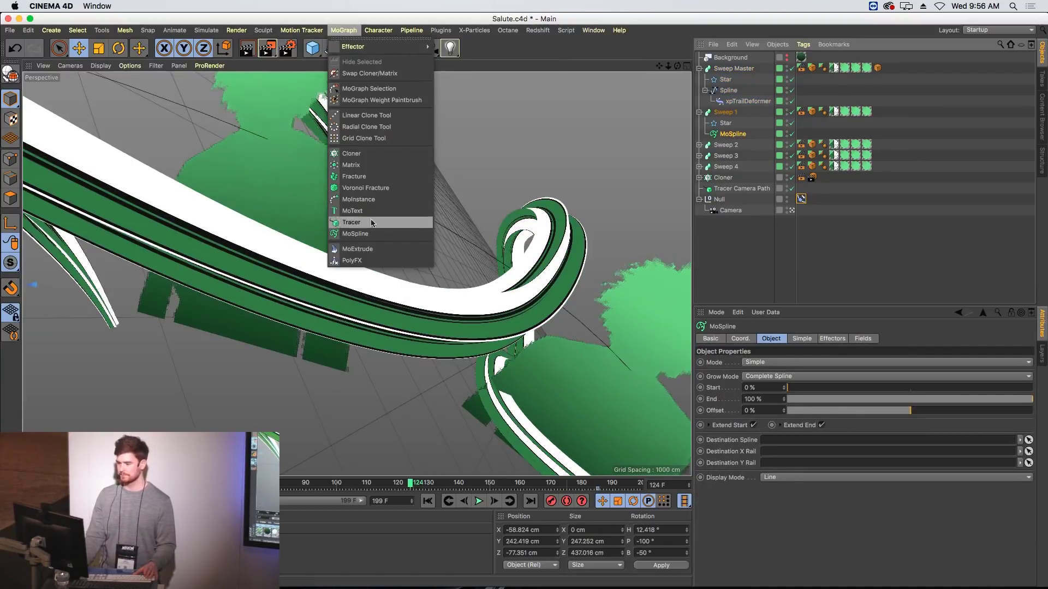
{"action": "left_click", "coordinate": [558, 227]}
Step: Switch to the Salute_sweep_mospline.c4d project and show the MoSpline's Simple properties
{"action": "key", "text": "v"}
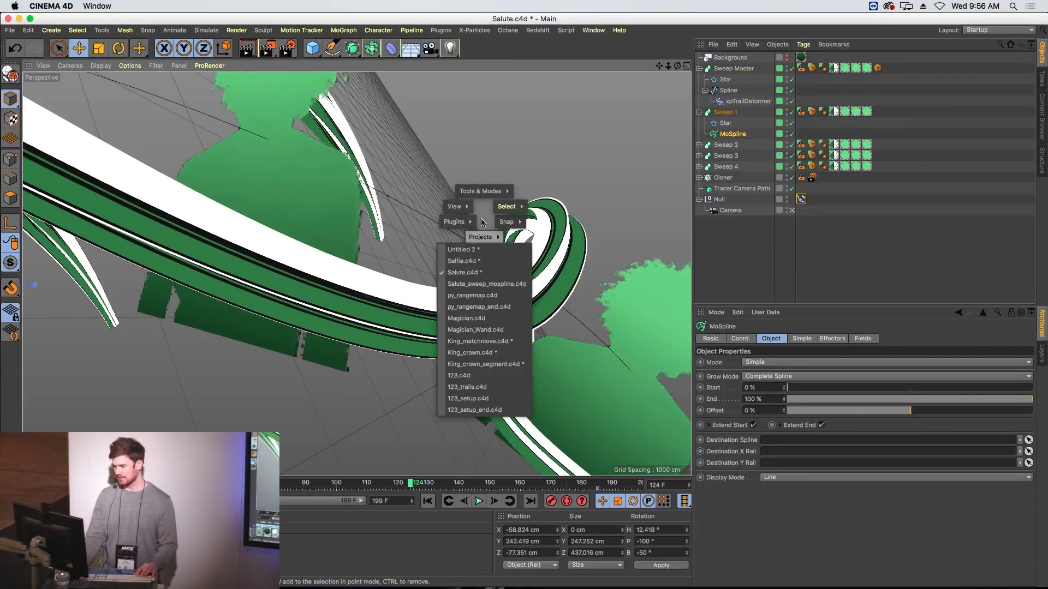
{"action": "left_click", "coordinate": [481, 284]}
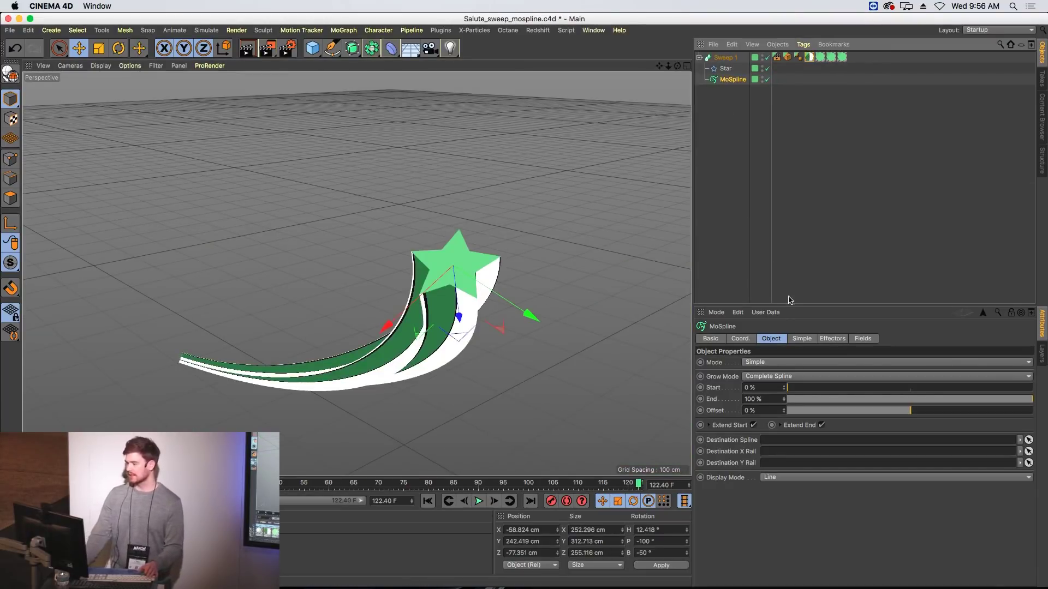
{"action": "left_click", "coordinate": [800, 339]}
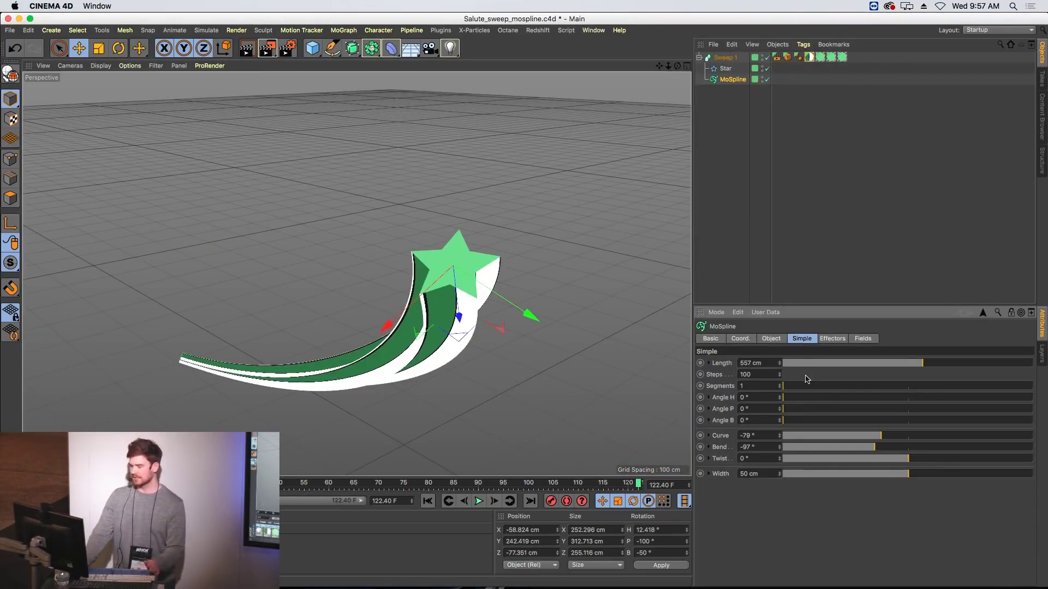
Step: Set the MoSpline's curve to about -54°, its bend to about -107° and its twist to about 103°
{"action": "left_click_drag", "start_coordinate": [887, 435], "coordinate": [944, 458]}
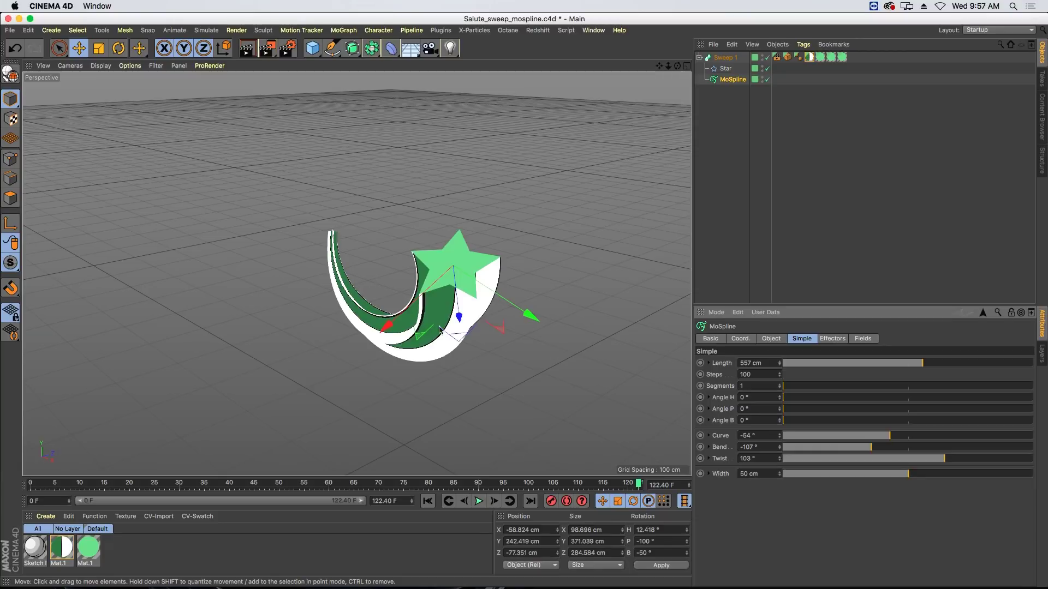
Step: Switch to the Salute.c4d project, play its animation and return the timeline to frame 0
{"action": "key", "text": "v"}
{"action": "mouse_move", "coordinate": [380, 289]}
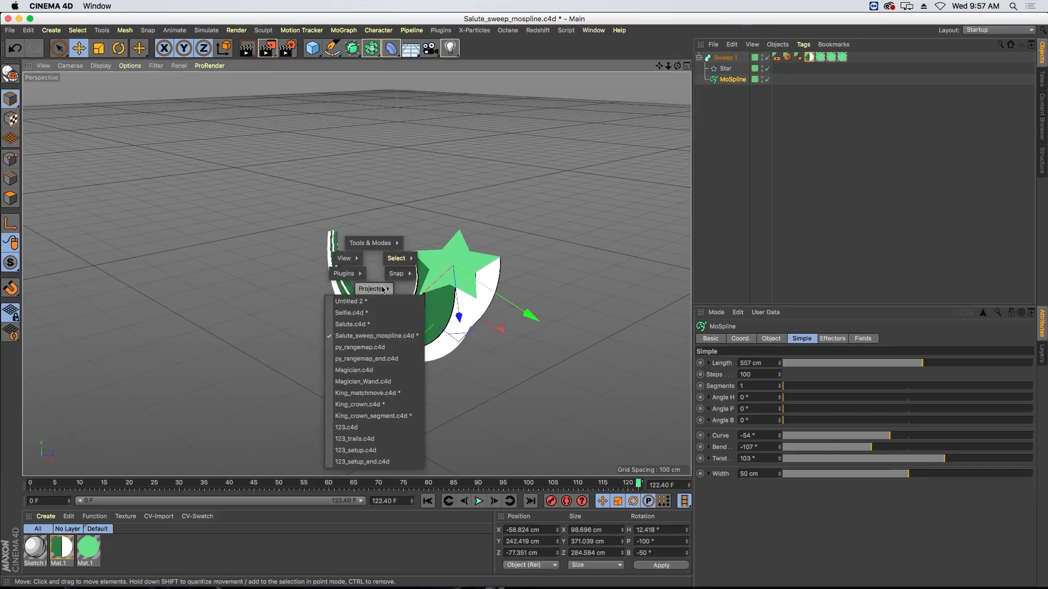
{"action": "left_click", "coordinate": [376, 326]}
{"action": "left_click", "coordinate": [479, 501]}
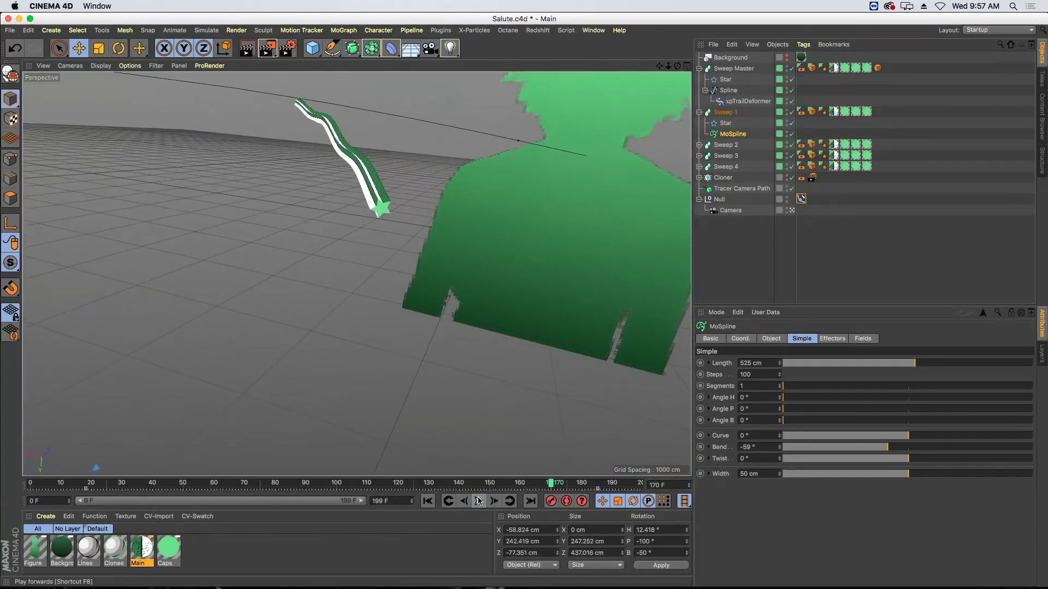
{"action": "left_click", "coordinate": [479, 501]}
{"action": "key", "text": "shift+f"}
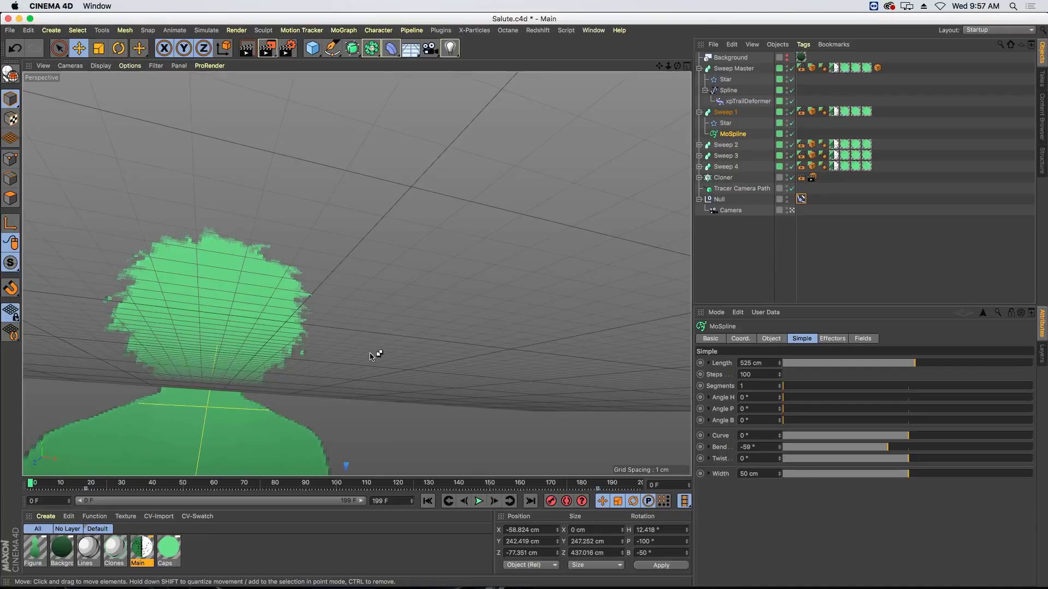
Step: Switch to Keynote, present the slideshow from the Salute techniques slide and advance to the Magician techniques slide
{"action": "key", "text": "super+Tab"}
{"action": "key", "text": "alt+super+p"}
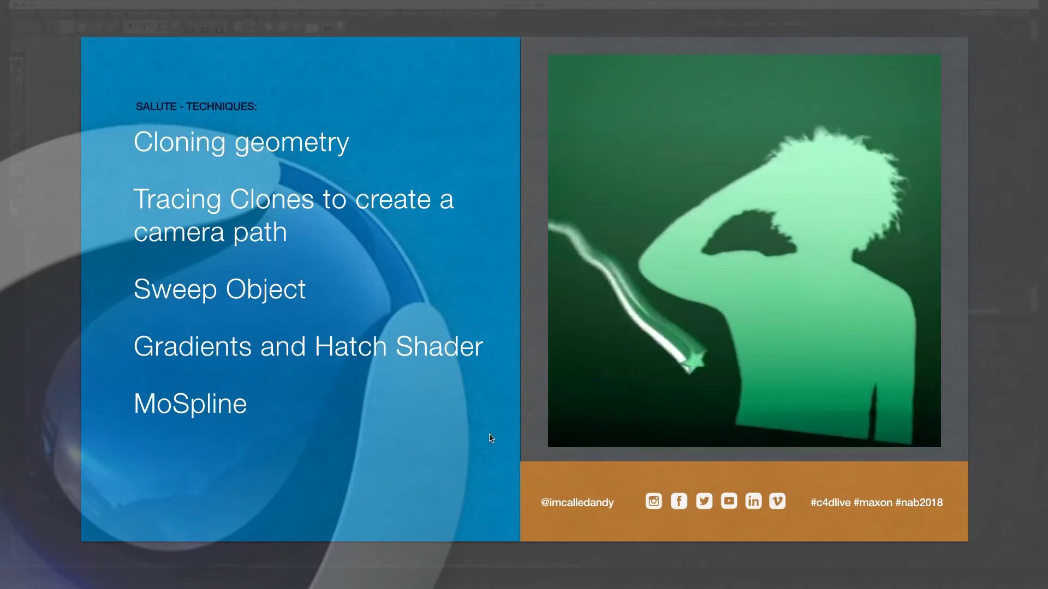
{"action": "key", "text": "Escape"}
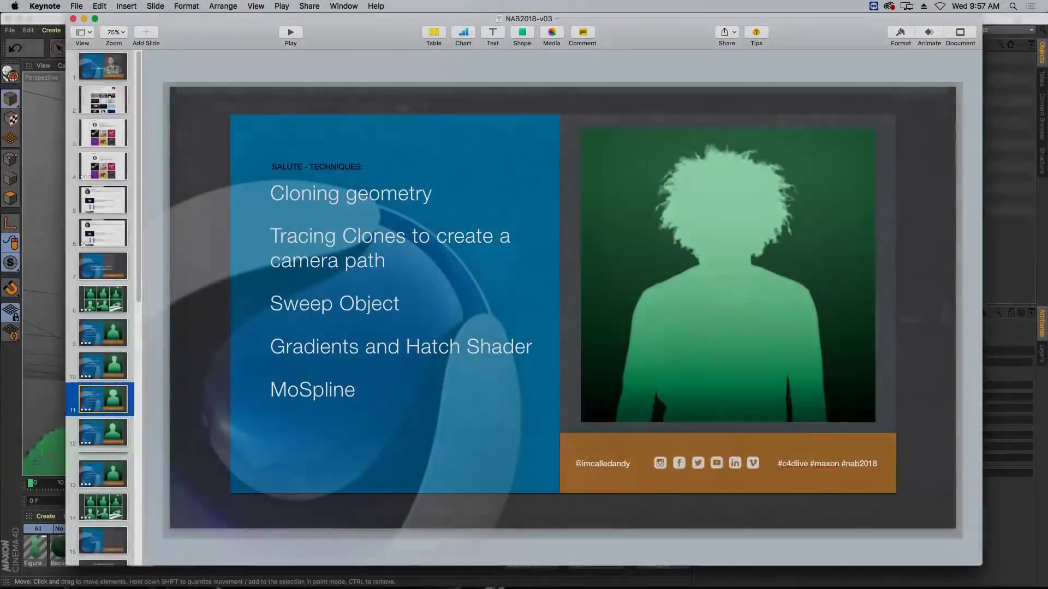
{"action": "key", "text": "alt+super+p"}
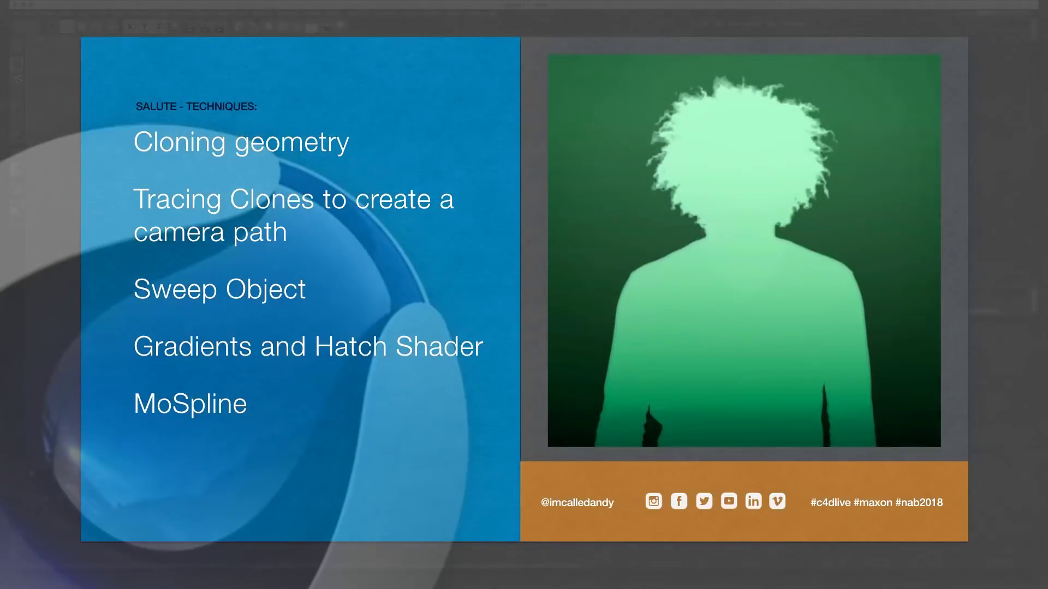
{"action": "key", "text": "Right"}
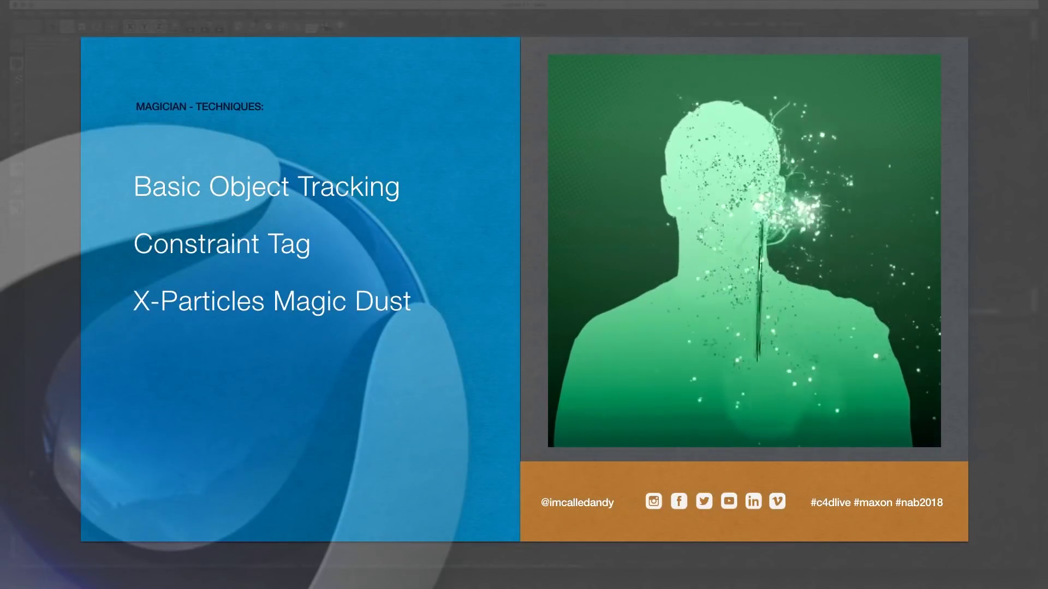
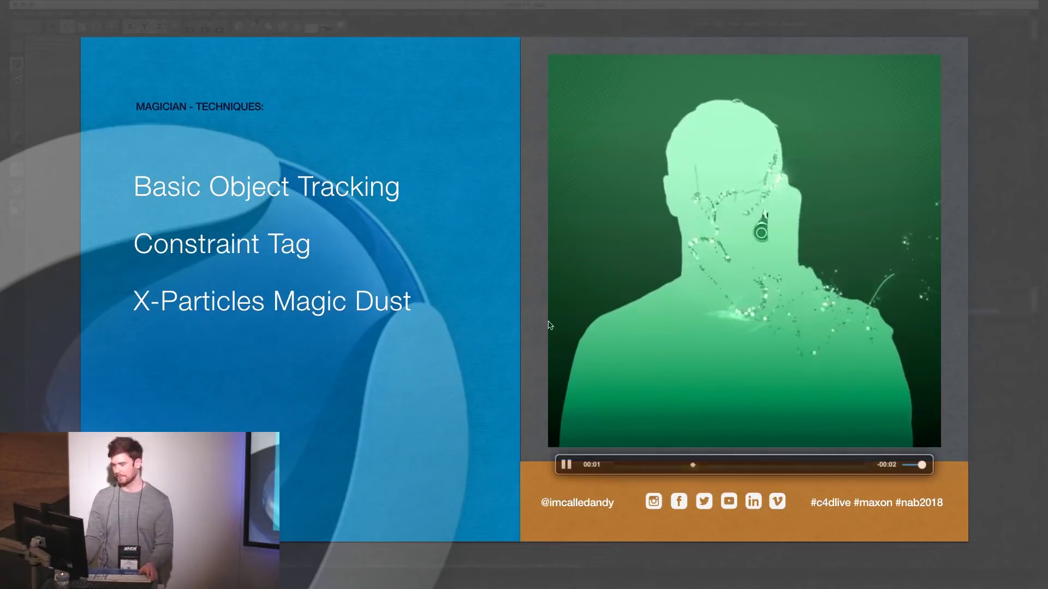
{"action": "key", "text": "Escape"}
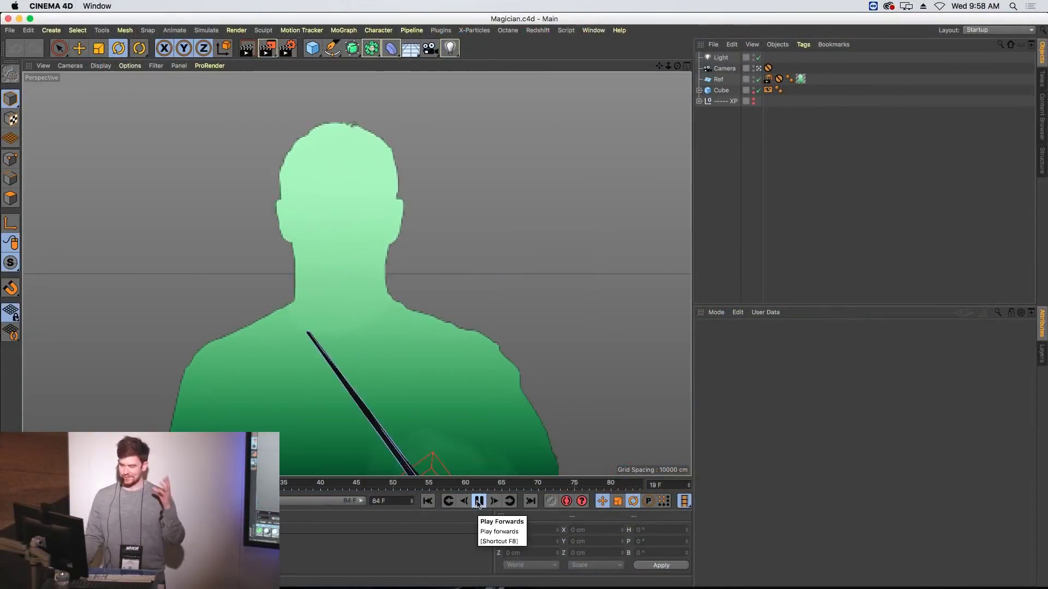
Step: Play back the Magician.c4d animation and stop it at frame 32
{"action": "left_click", "coordinate": [478, 502]}
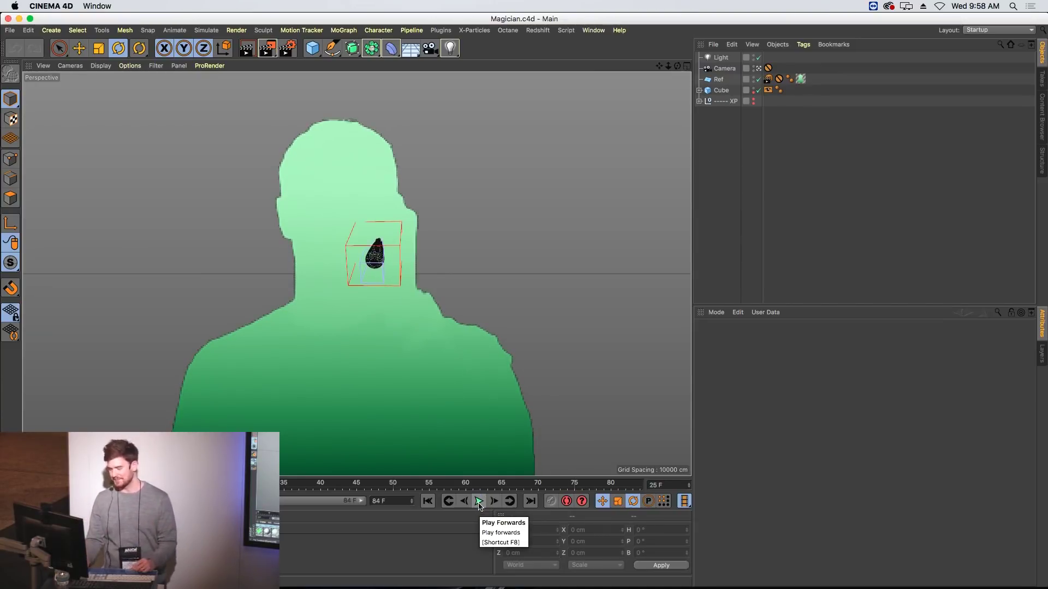
{"action": "left_click", "coordinate": [479, 502]}
{"action": "left_click", "coordinate": [479, 501]}
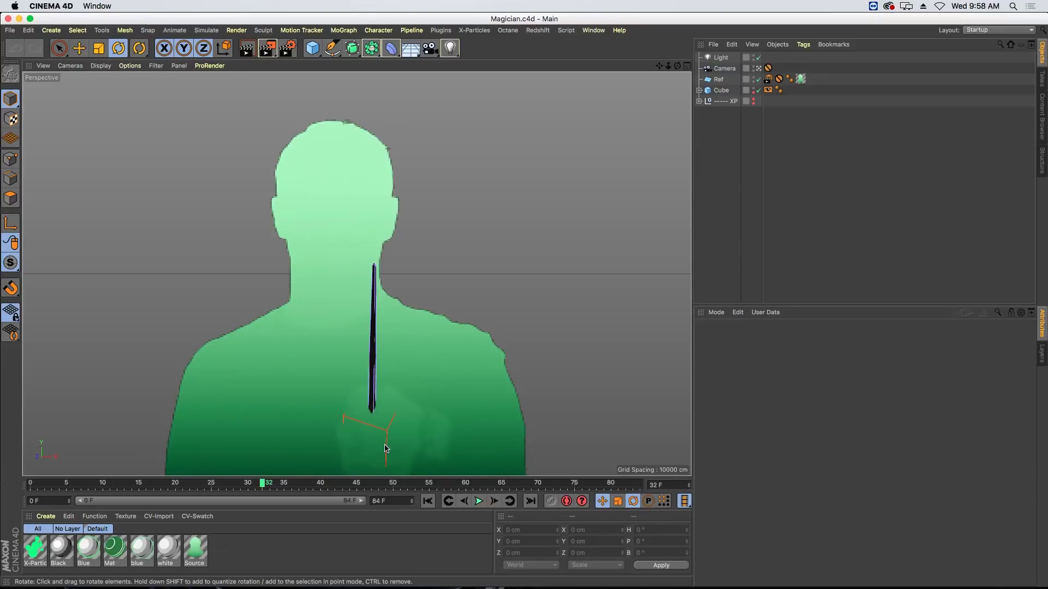
Step: Inspect the Cube's keyframed coordinates while scrubbing the timeline to frame 60, and select the wand null beneath the Cube
{"action": "left_click", "coordinate": [721, 90]}
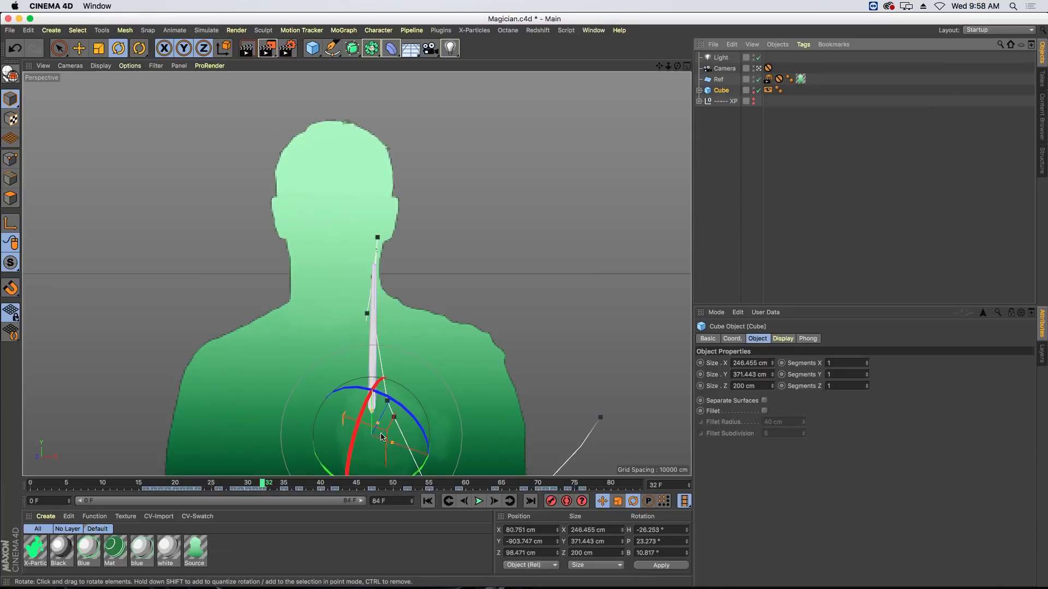
{"action": "left_click", "coordinate": [731, 339]}
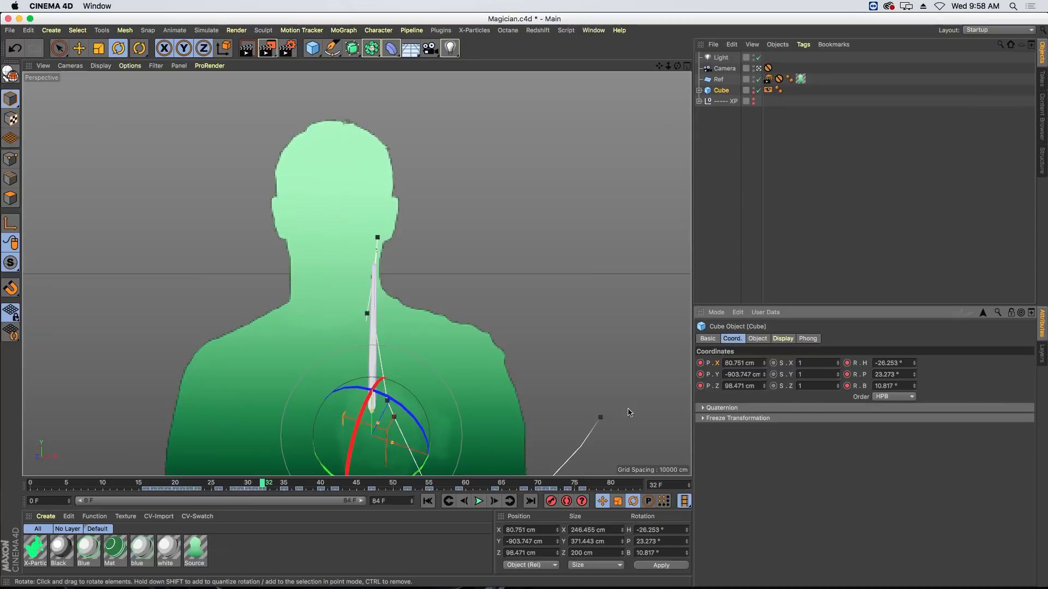
{"action": "left_click_drag", "start_coordinate": [253, 479], "coordinate": [460, 491]}
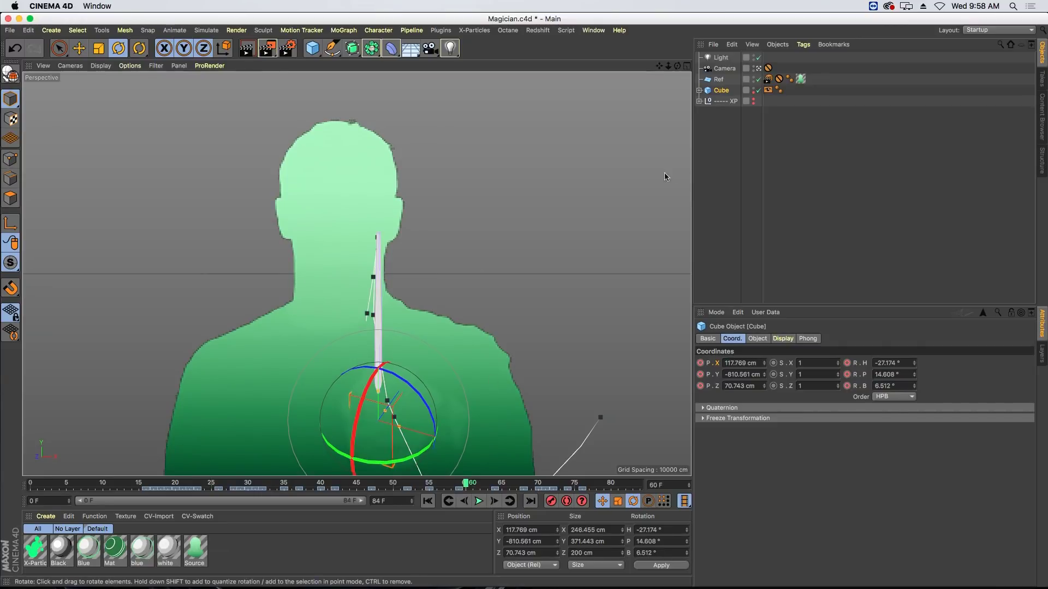
{"action": "left_click", "coordinate": [699, 90]}
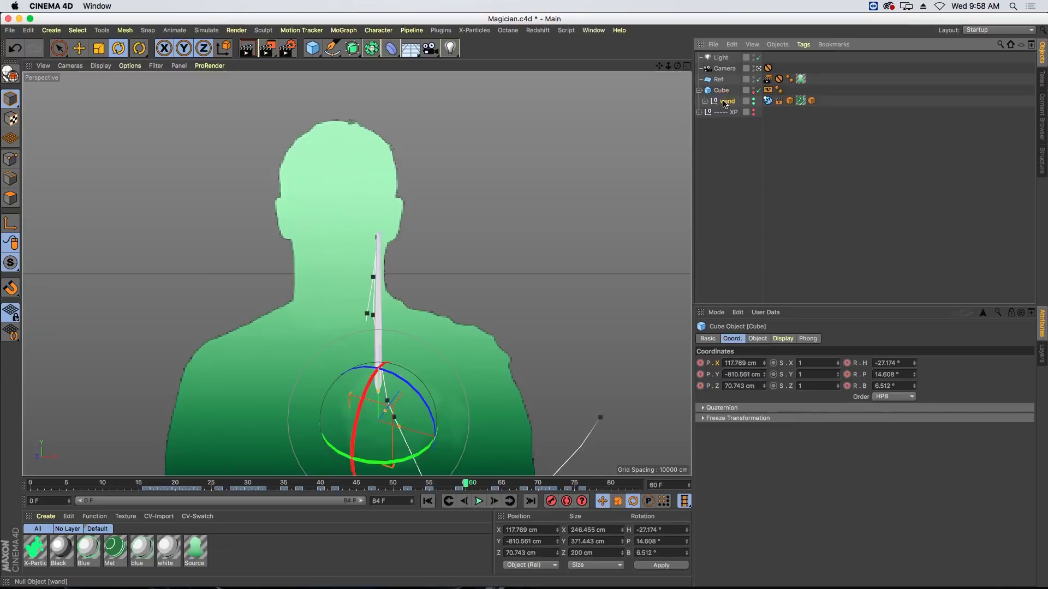
{"action": "left_click", "coordinate": [725, 102]}
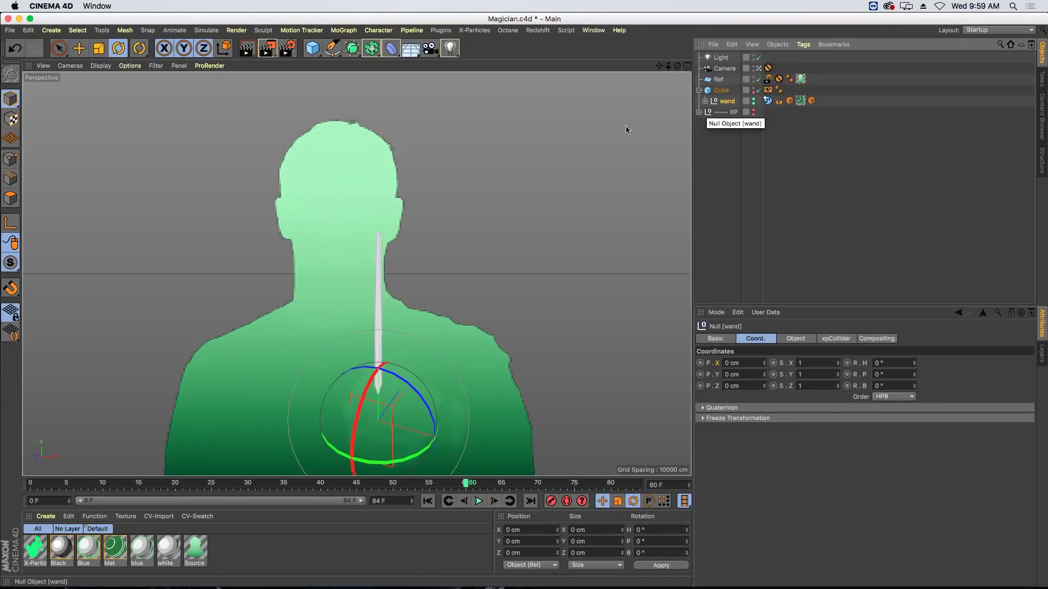
Step: Switch to the Magician_Wand.c4d project
{"action": "key", "text": "v"}
{"action": "mouse_move", "coordinate": [398, 247]}
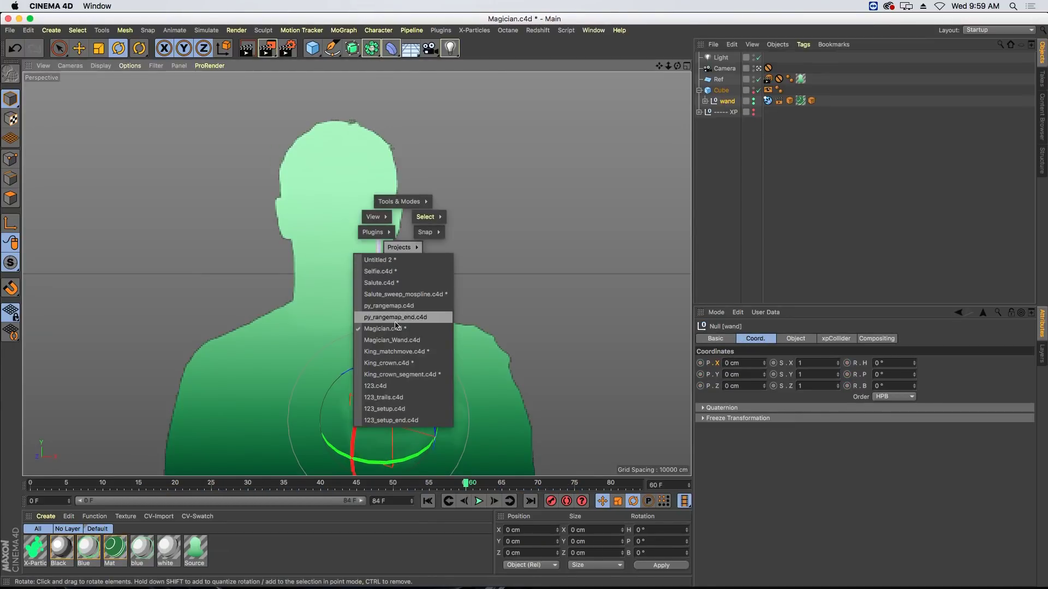
{"action": "left_click", "coordinate": [402, 351]}
{"action": "key", "text": "v"}
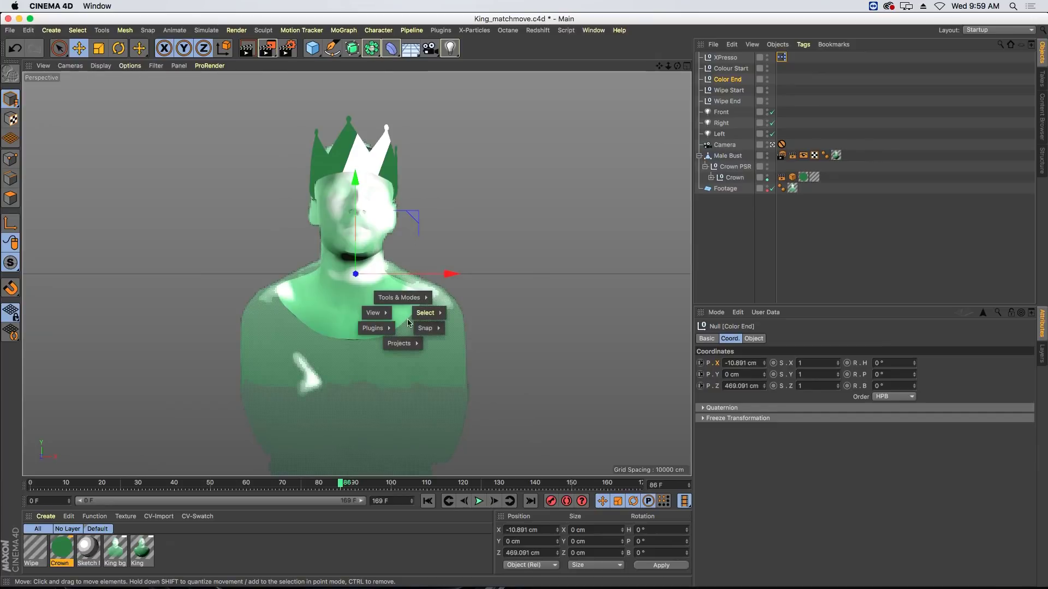
{"action": "mouse_move", "coordinate": [400, 343]}
{"action": "left_click", "coordinate": [400, 440]}
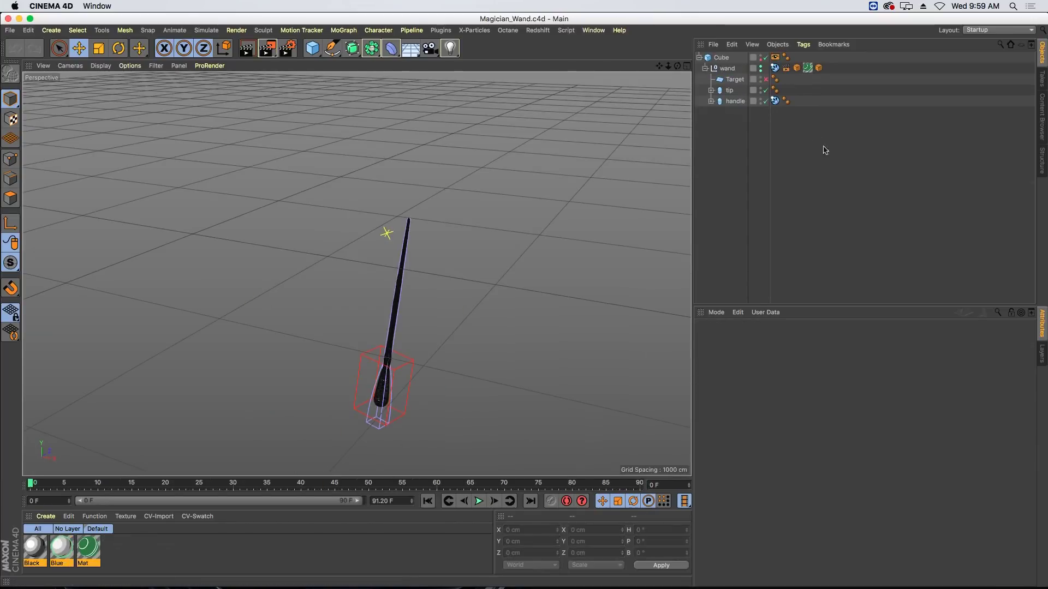
Step: Select the Cube around the wand's handle and inspect the settings of its Display tag
{"action": "left_click", "coordinate": [720, 57]}
{"action": "right_click_drag", "start_coordinate": [400, 390], "coordinate": [410, 335], "text": "alt"}
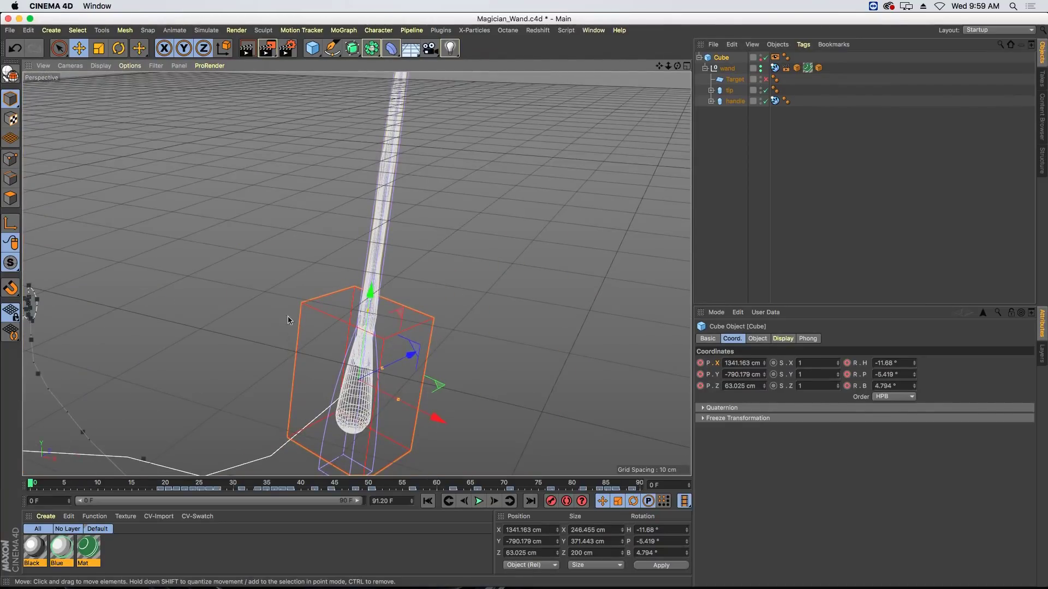
{"action": "left_click", "coordinate": [775, 58]}
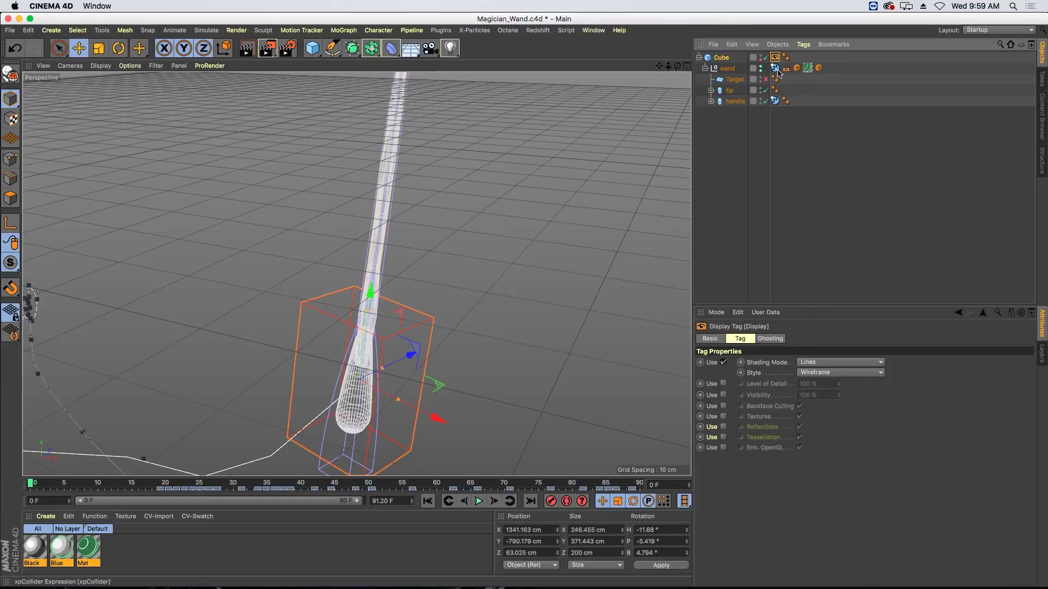
Step: Change the Cube's display color to purple
{"action": "left_click", "coordinate": [721, 58]}
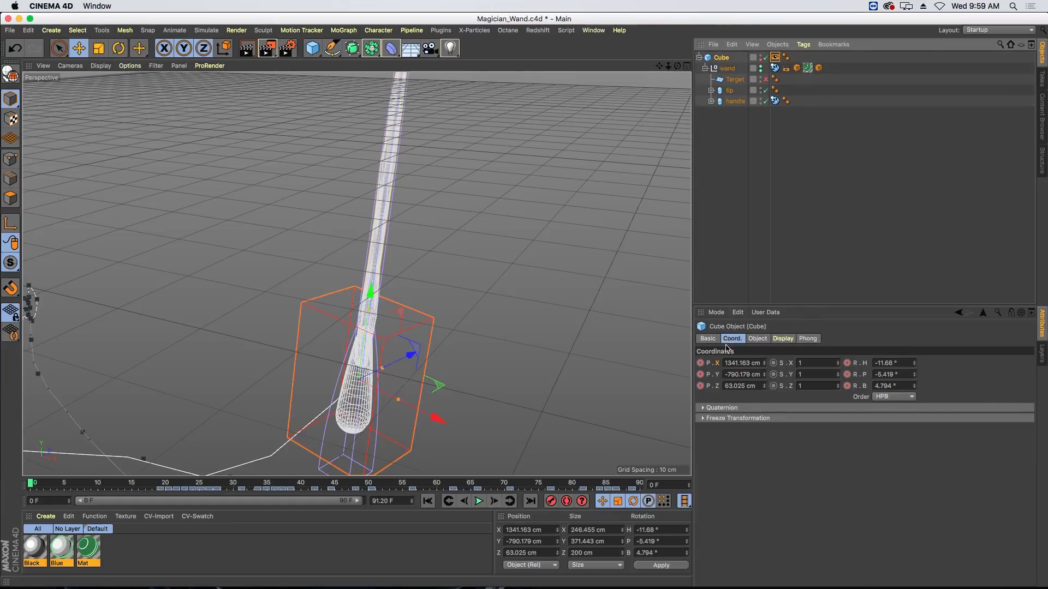
{"action": "left_click", "coordinate": [699, 341]}
{"action": "left_click", "coordinate": [782, 417]}
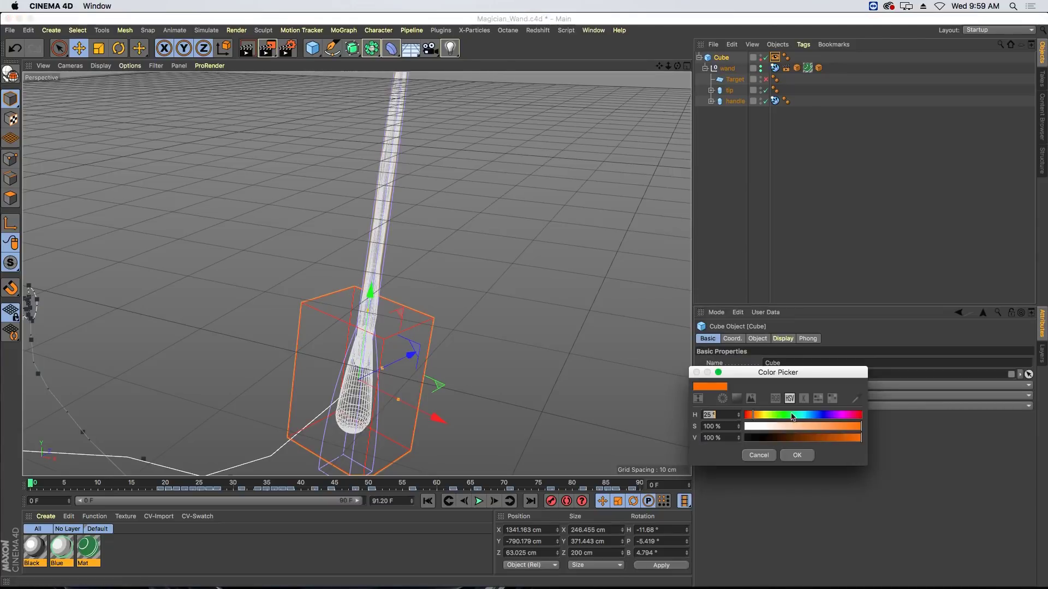
{"action": "mouse_move", "coordinate": [814, 417]}
{"action": "left_mouse_down"}
{"action": "mouse_move", "coordinate": [797, 418]}
{"action": "mouse_move", "coordinate": [831, 417]}
{"action": "left_mouse_up"}
{"action": "left_click", "coordinate": [798, 455]}
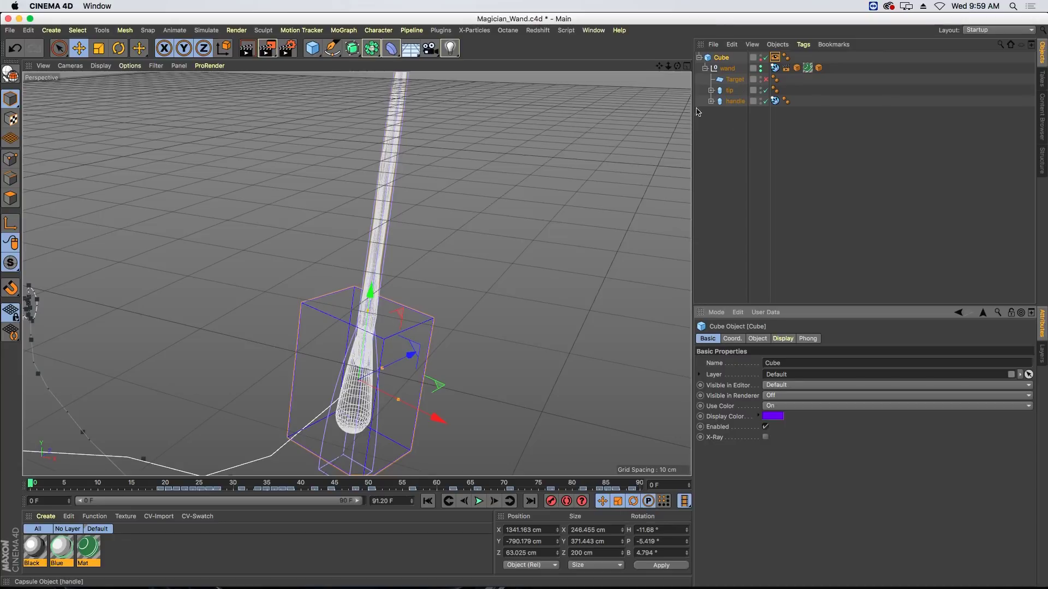
{"action": "left_click_drag", "start_coordinate": [668, 66], "coordinate": [560, 88]}
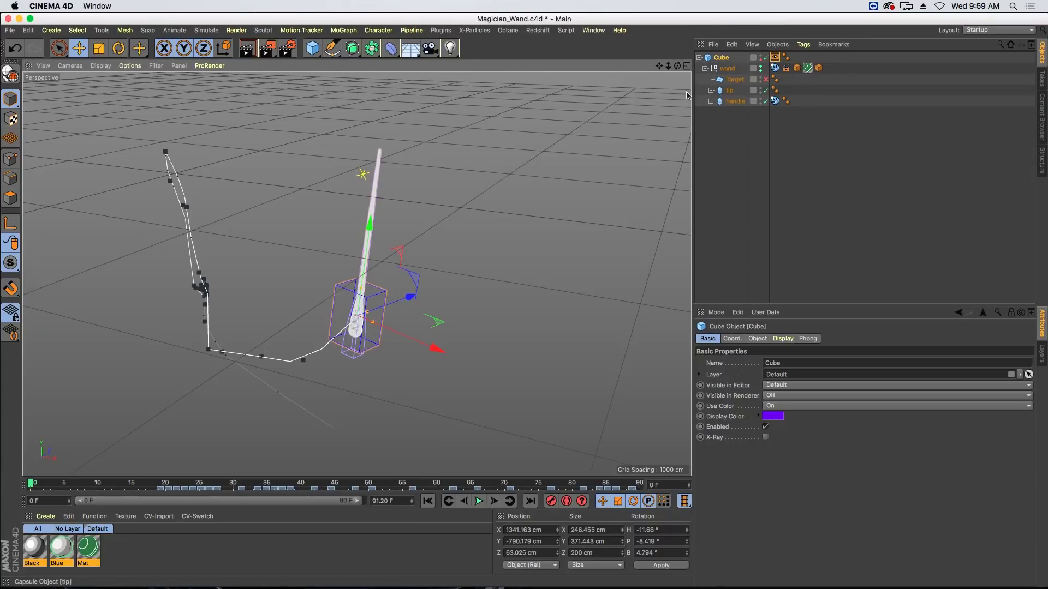
{"action": "key", "text": "v"}
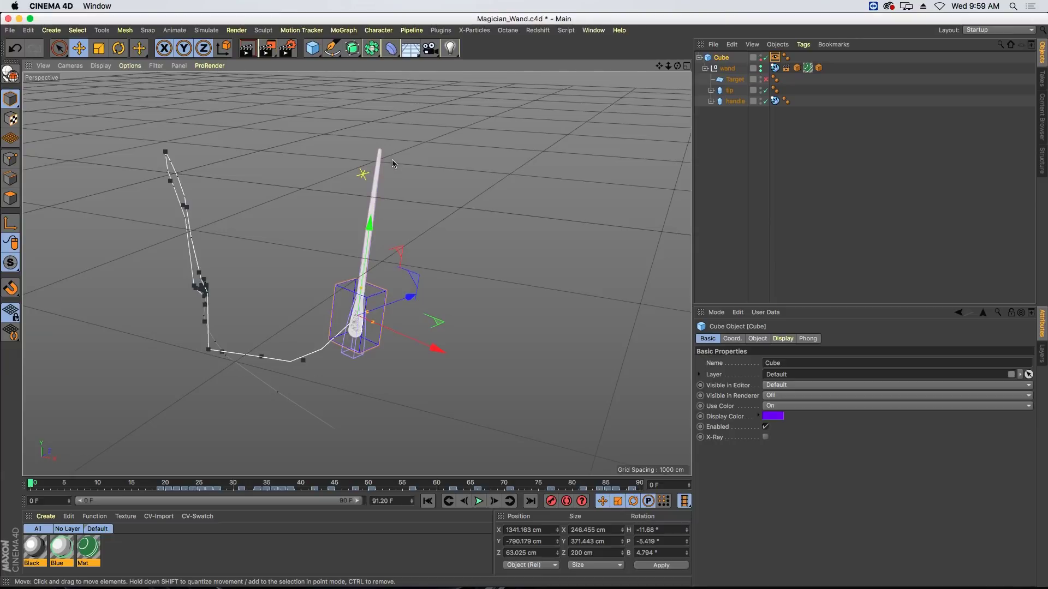
{"action": "left_click", "coordinate": [474, 30]}
{"action": "left_click", "coordinate": [420, 108]}
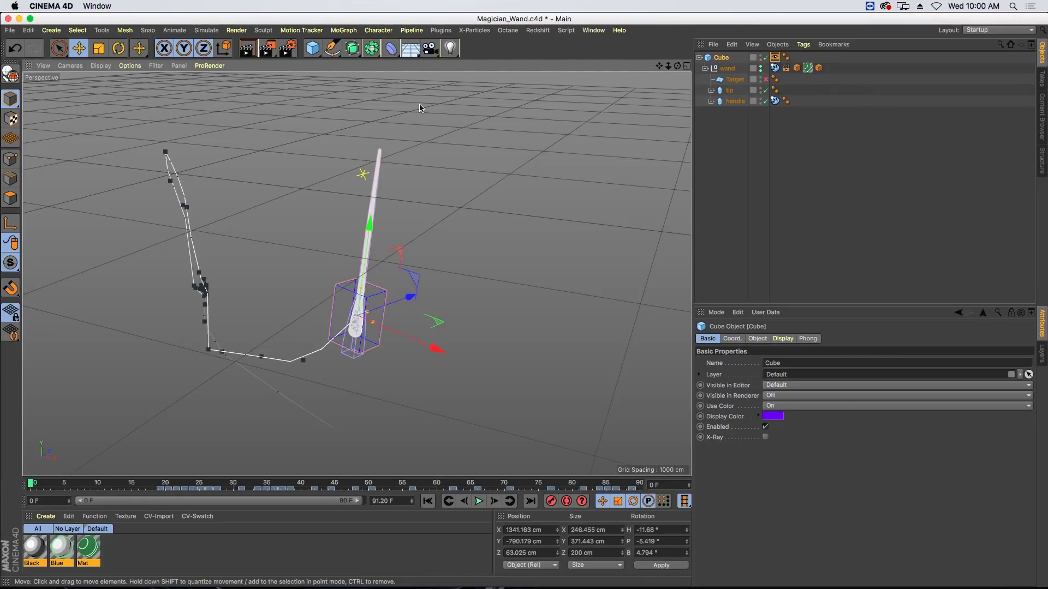
Step: Enable the Target plane in the wand hierarchy and inspect its placement inside the wand's tip
{"action": "left_click", "coordinate": [734, 79]}
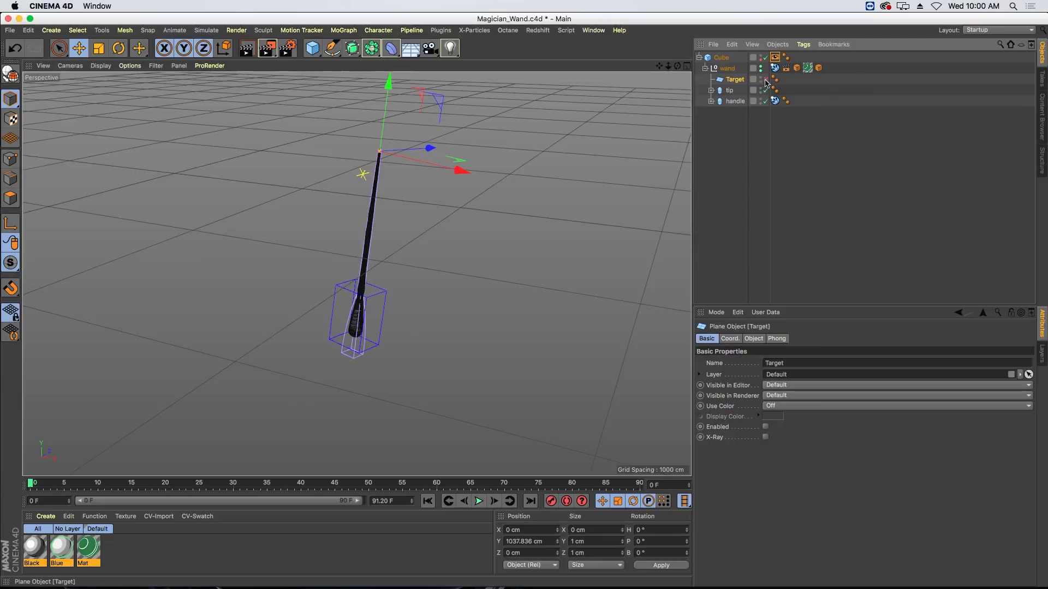
{"action": "left_click", "coordinate": [764, 80]}
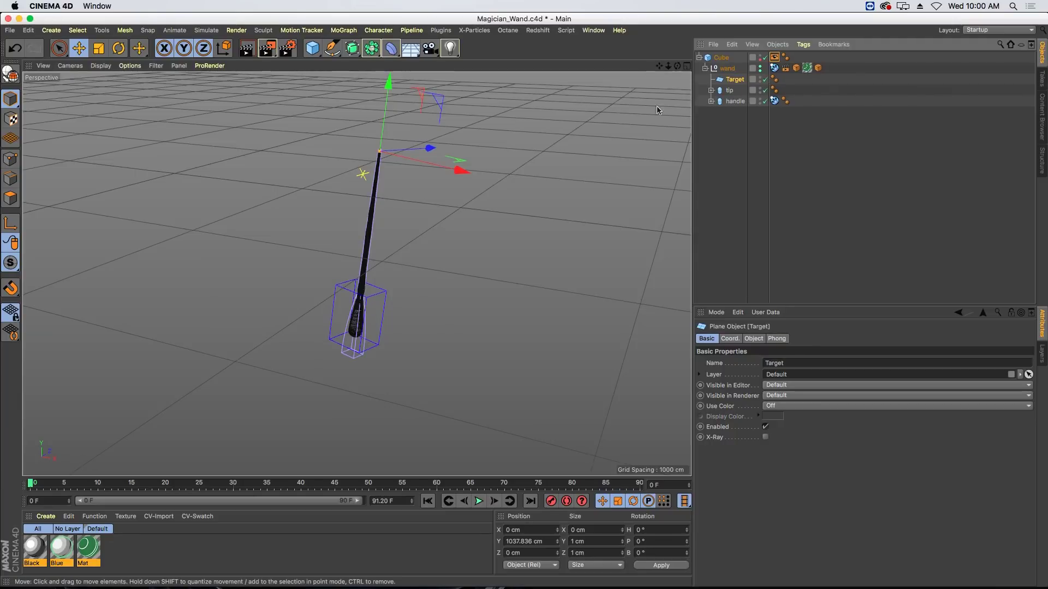
{"action": "scroll", "coordinate": [381, 159], "scroll_direction": "up", "scroll_amount": 6}
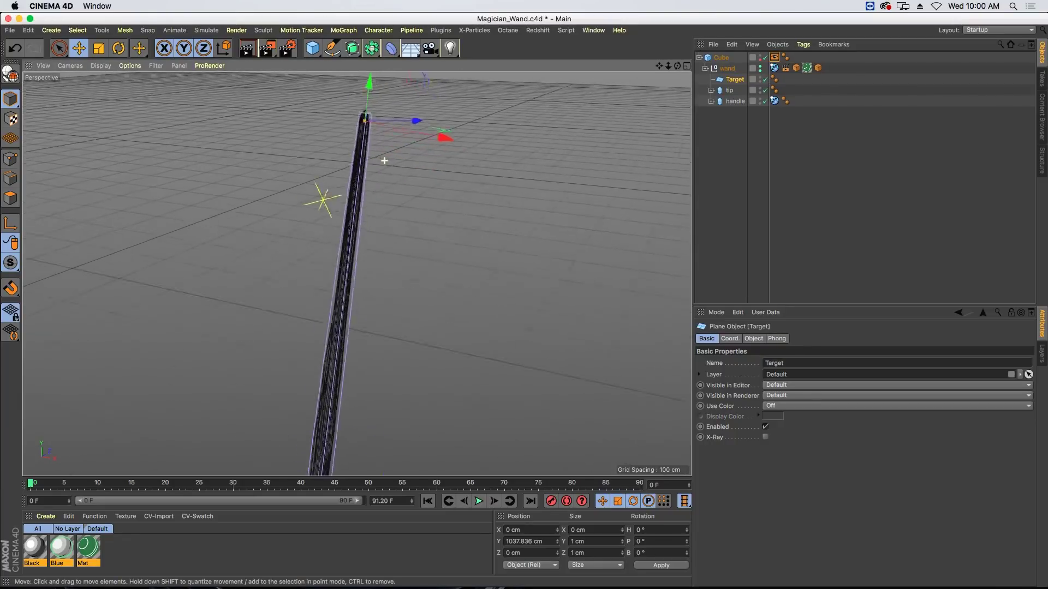
{"action": "scroll", "coordinate": [344, 289], "scroll_direction": "down", "scroll_amount": 2}
{"action": "scroll", "coordinate": [334, 303], "scroll_direction": "up", "scroll_amount": 5}
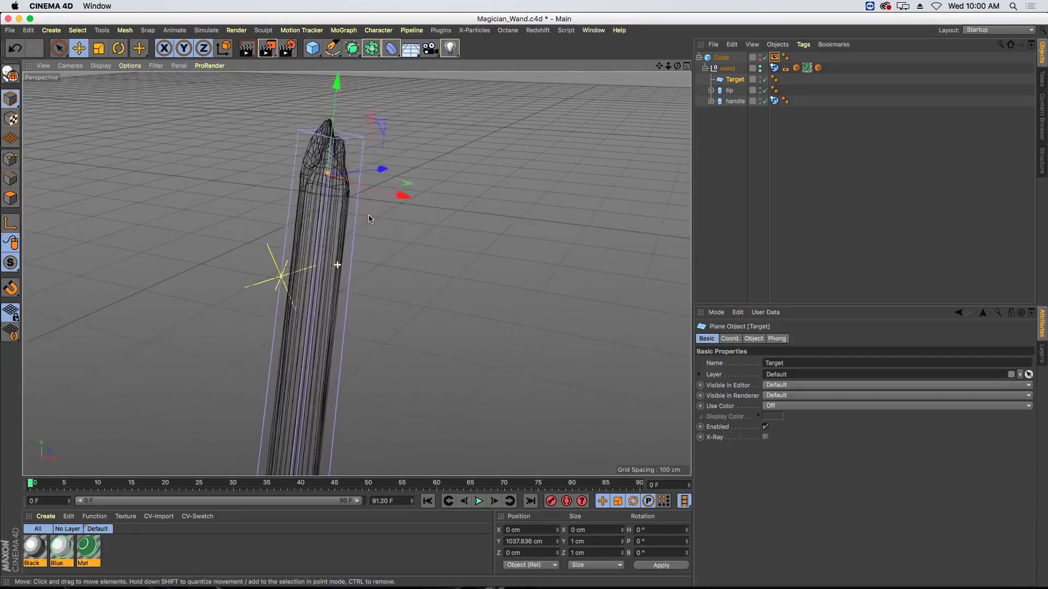
{"action": "scroll", "coordinate": [339, 265], "scroll_direction": "down", "scroll_amount": 3}
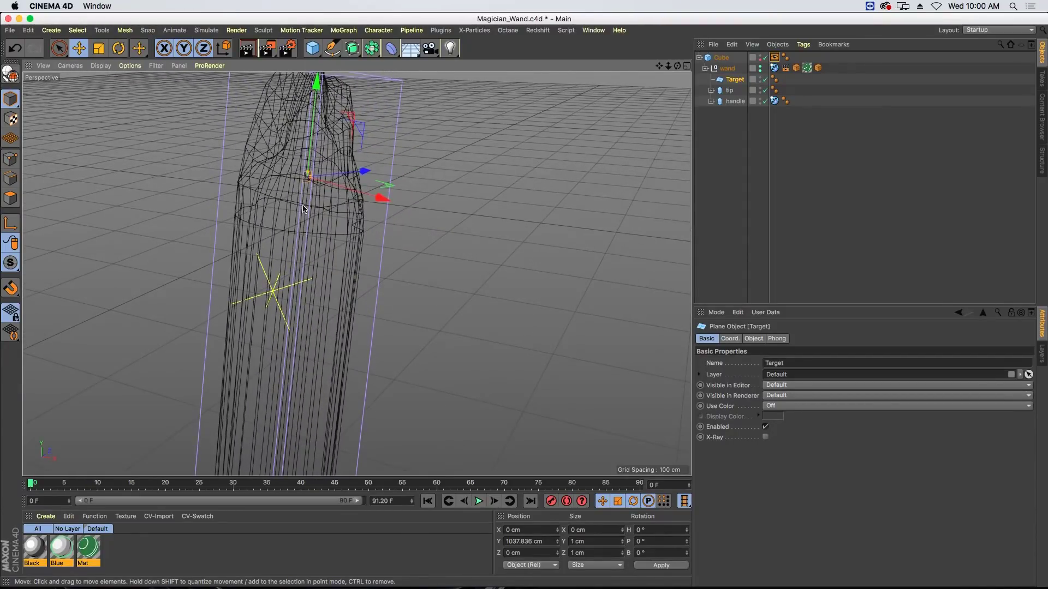
{"action": "key", "text": "s"}
{"action": "scroll", "coordinate": [411, 223], "scroll_direction": "down", "scroll_amount": 6}
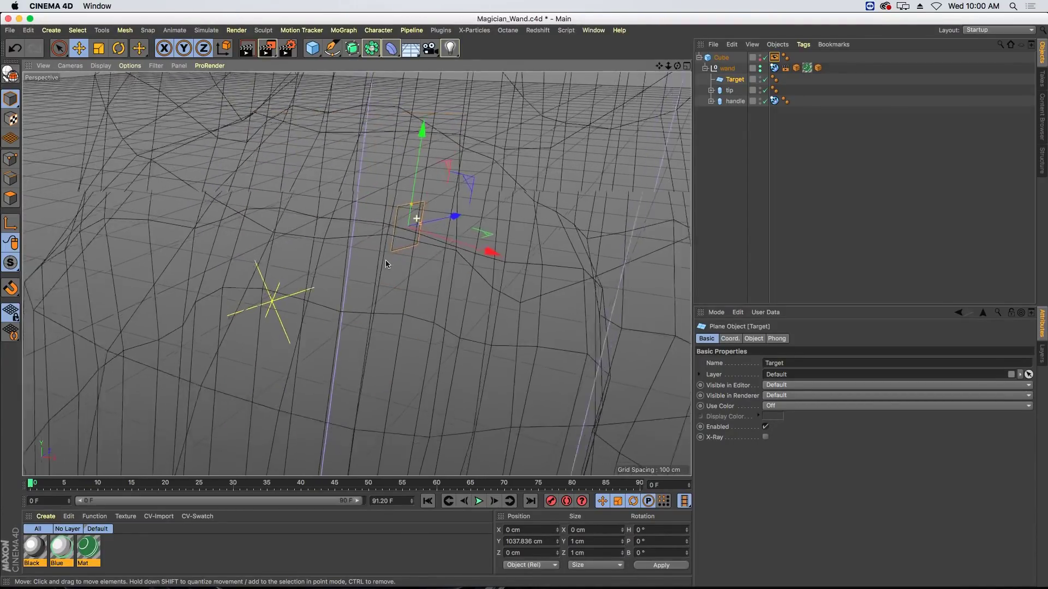
{"action": "scroll", "coordinate": [299, 428], "scroll_direction": "down", "scroll_amount": 2}
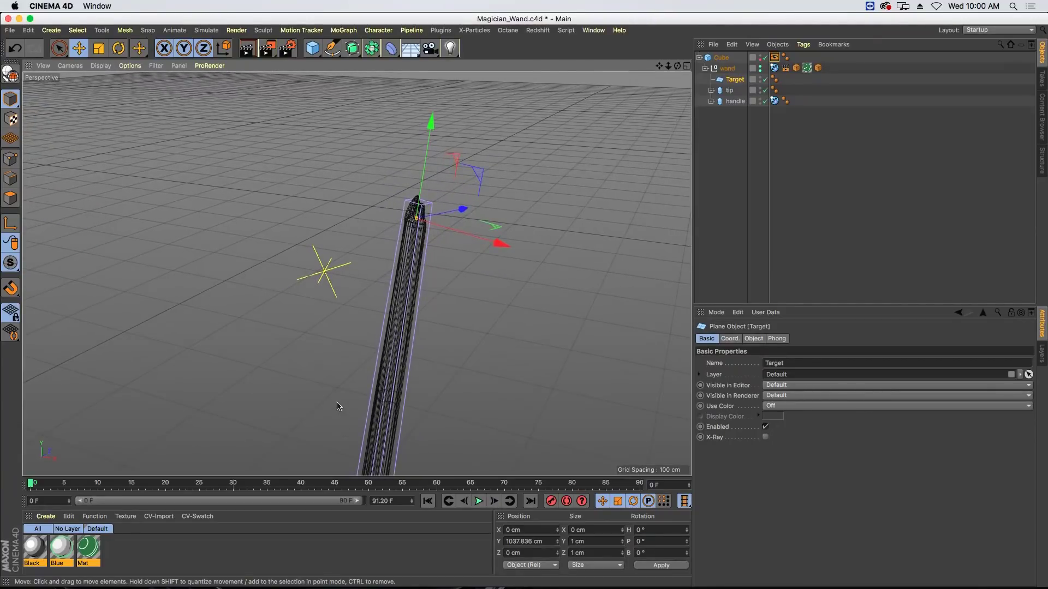
Step: Disable the Target plane and add an X-Particles emitter, placing it below the Cube hierarchy in the object list
{"action": "scroll", "coordinate": [442, 295], "scroll_direction": "down", "scroll_amount": 1}
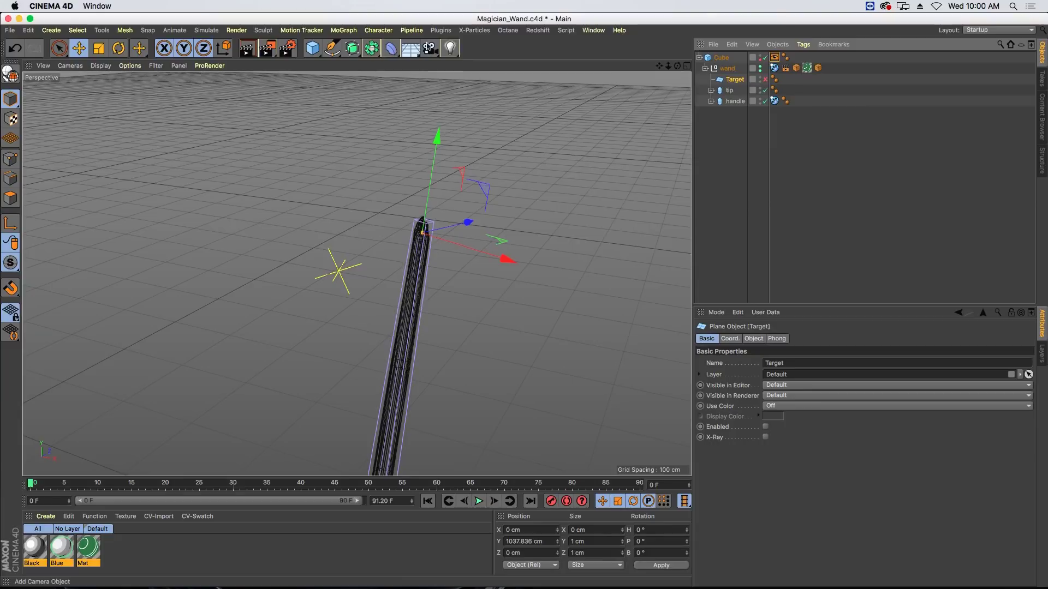
{"action": "left_click", "coordinate": [473, 30]}
{"action": "left_click", "coordinate": [489, 71]}
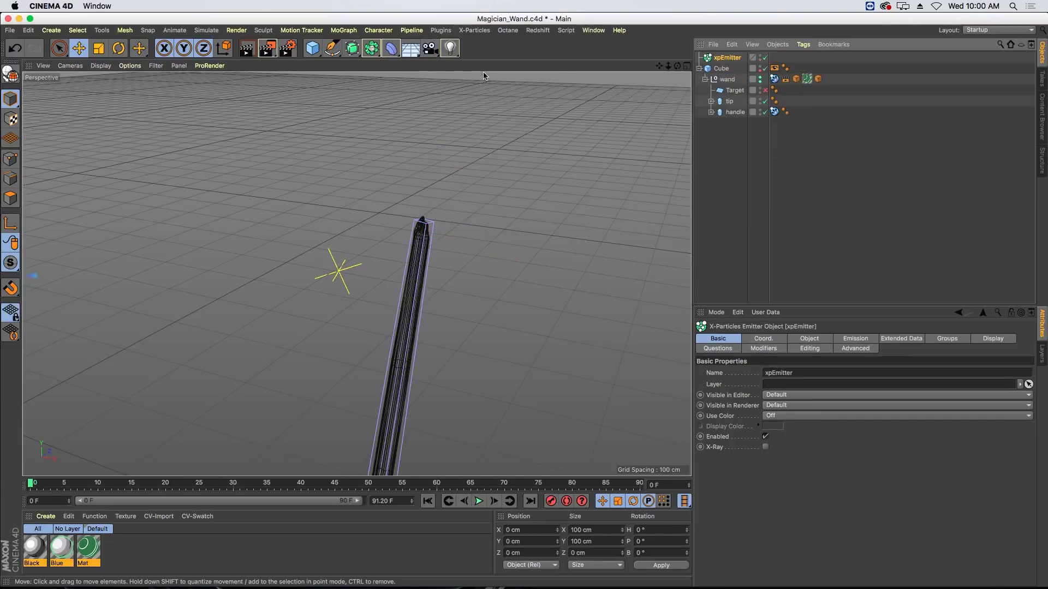
{"action": "left_click_drag", "start_coordinate": [727, 57], "coordinate": [732, 117]}
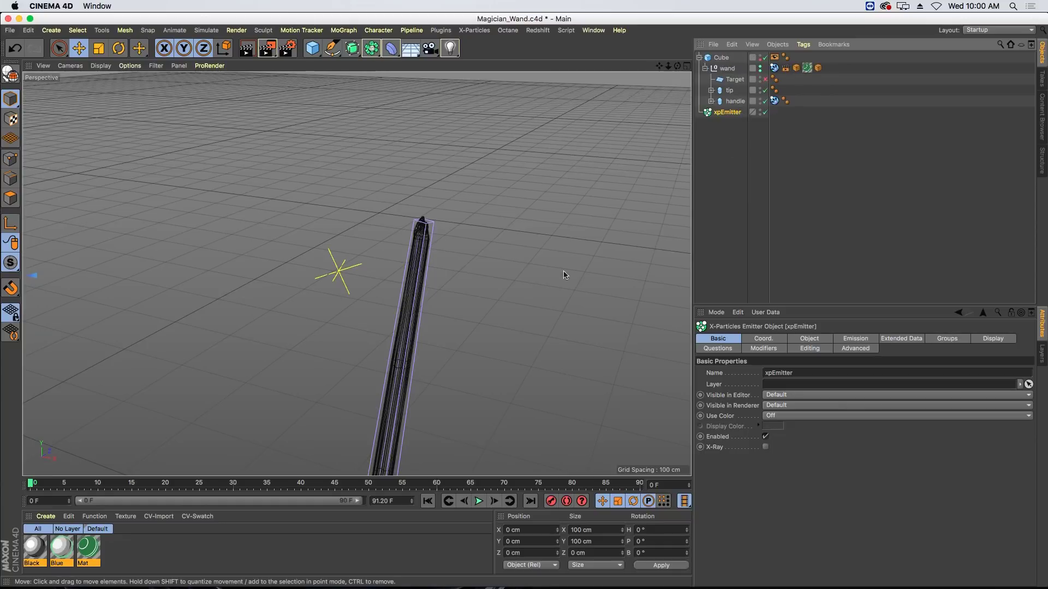
Step: Frame the emitter and the wand together in the view and play the animation to watch the emitted particles
{"action": "key", "text": "s"}
{"action": "right_click_drag", "start_coordinate": [570, 296], "coordinate": [430, 393], "text": "alt"}
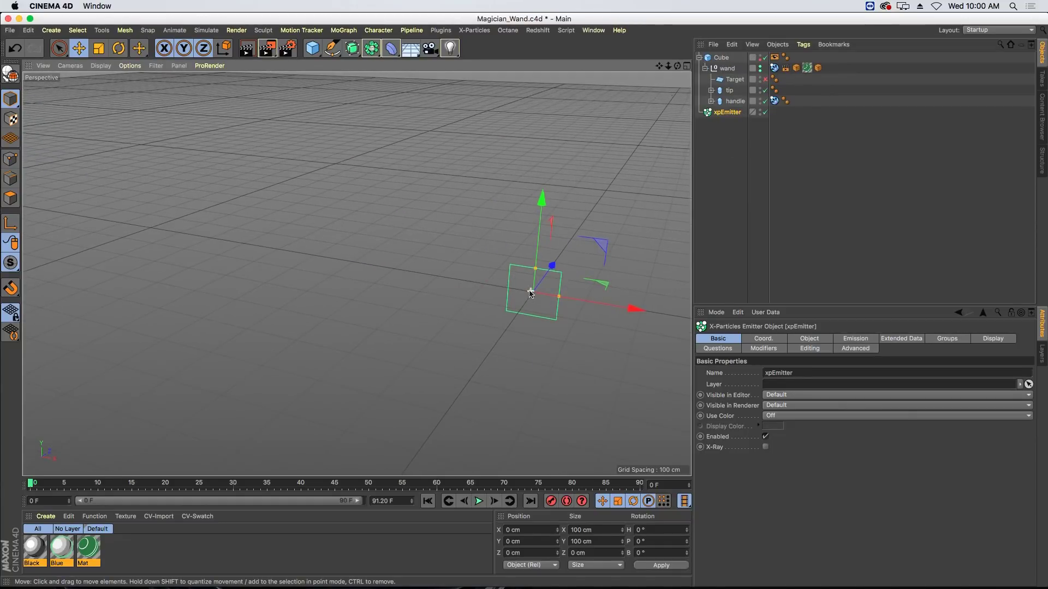
{"action": "right_click_drag", "start_coordinate": [584, 261], "coordinate": [527, 355], "text": "alt"}
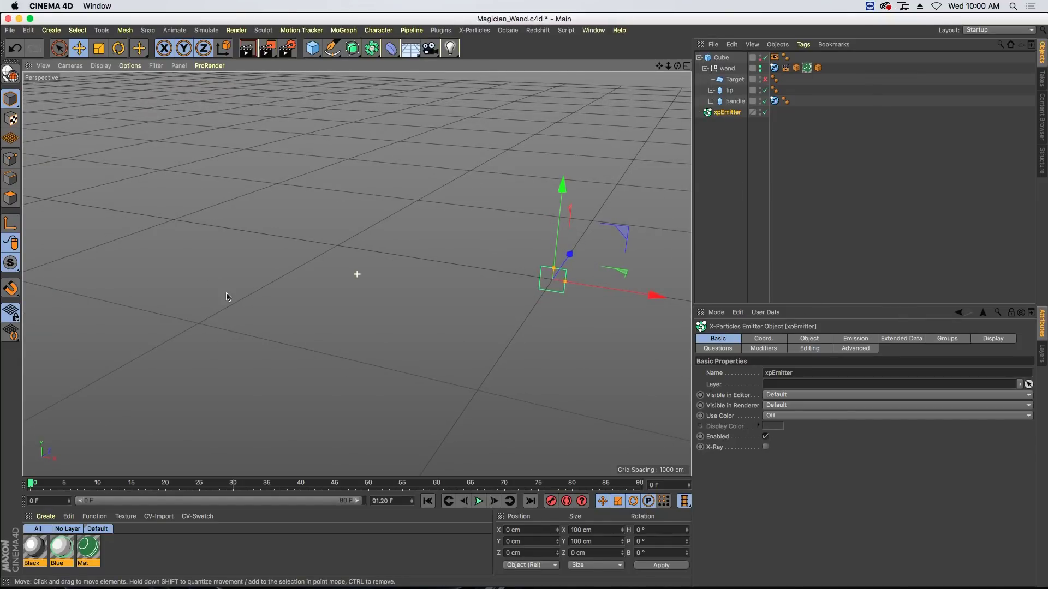
{"action": "left_click_drag", "start_coordinate": [489, 274], "coordinate": [139, 283]}
{"action": "key", "text": "super+z"}
{"action": "left_click", "coordinate": [480, 502]}
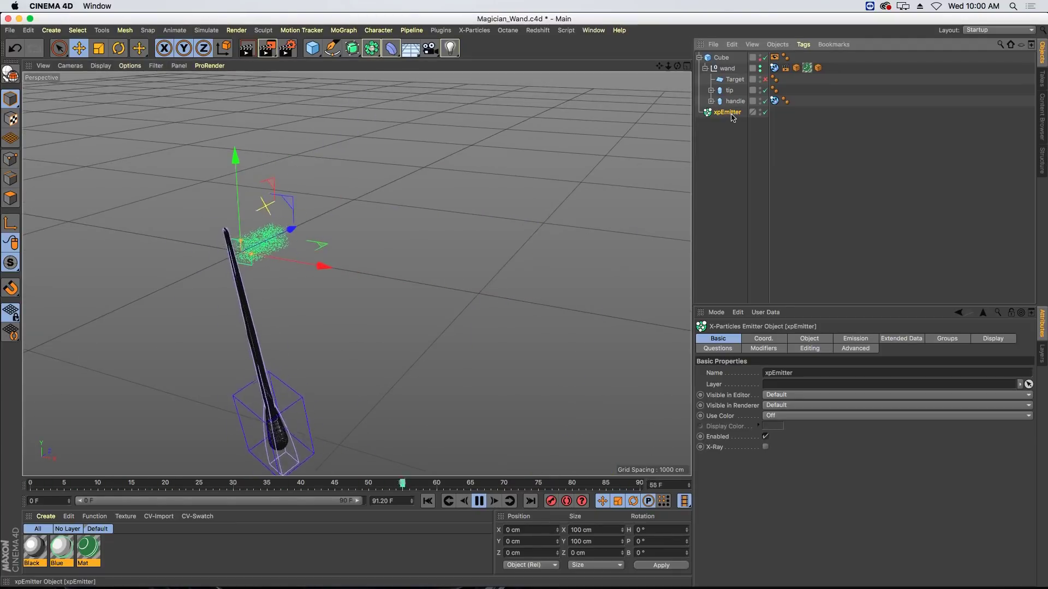
Step: Set the xpEmitter's emitter shape to Sphere and stop the playback
{"action": "left_click", "coordinate": [801, 339]}
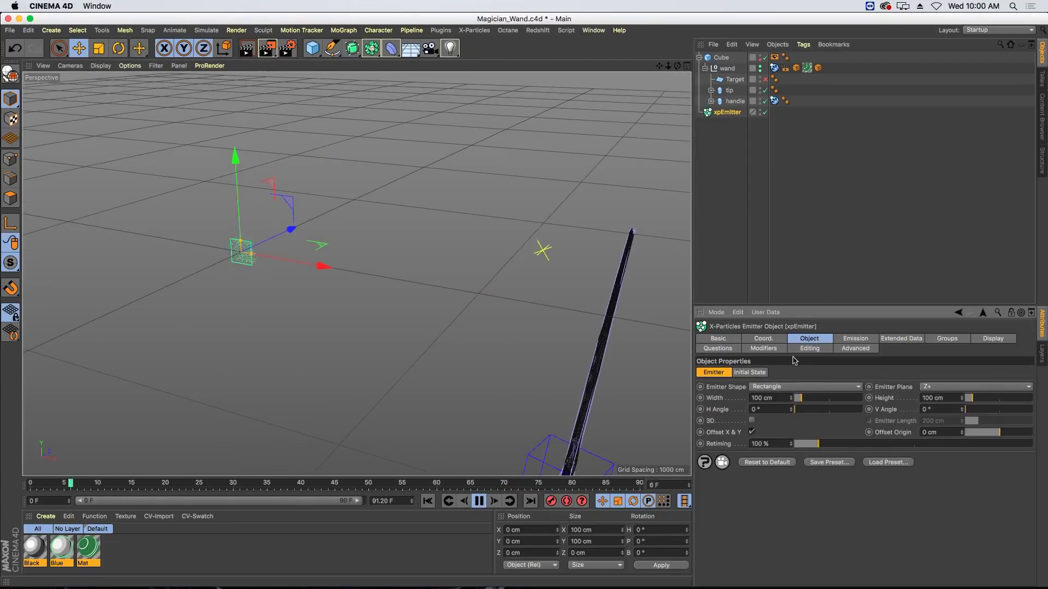
{"action": "left_click", "coordinate": [772, 387]}
{"action": "left_click", "coordinate": [773, 432]}
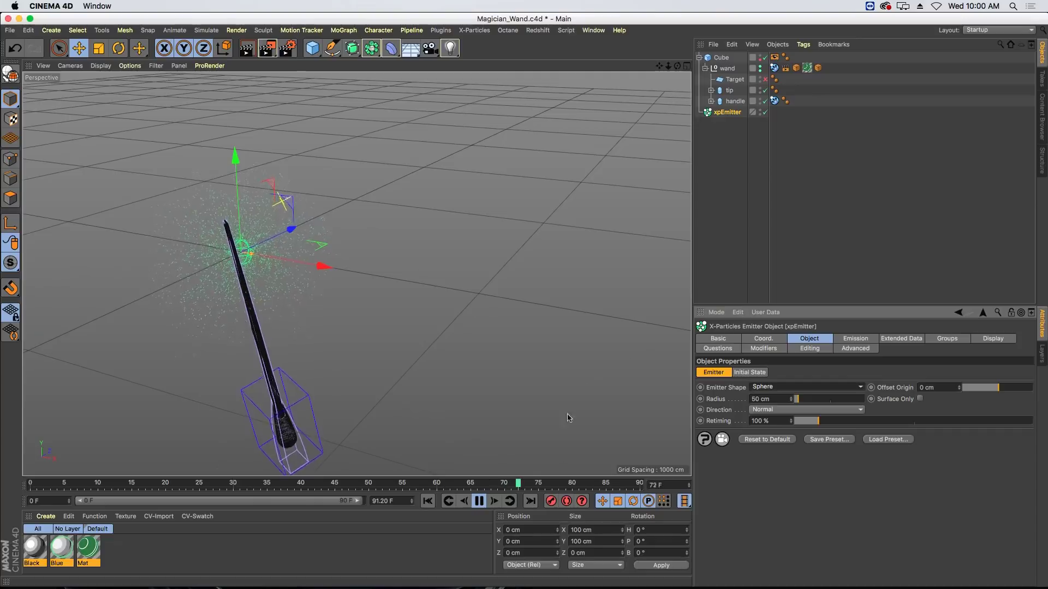
{"action": "key", "text": "F8"}
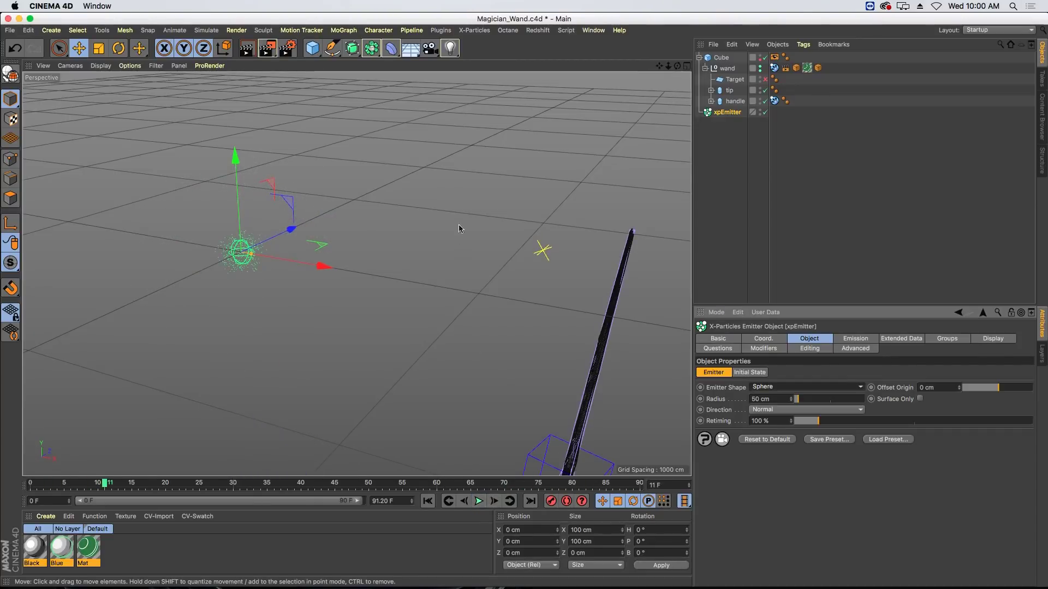
Step: Add a Constraint tag to the xpEmitter
{"action": "left_click", "coordinate": [382, 30]}
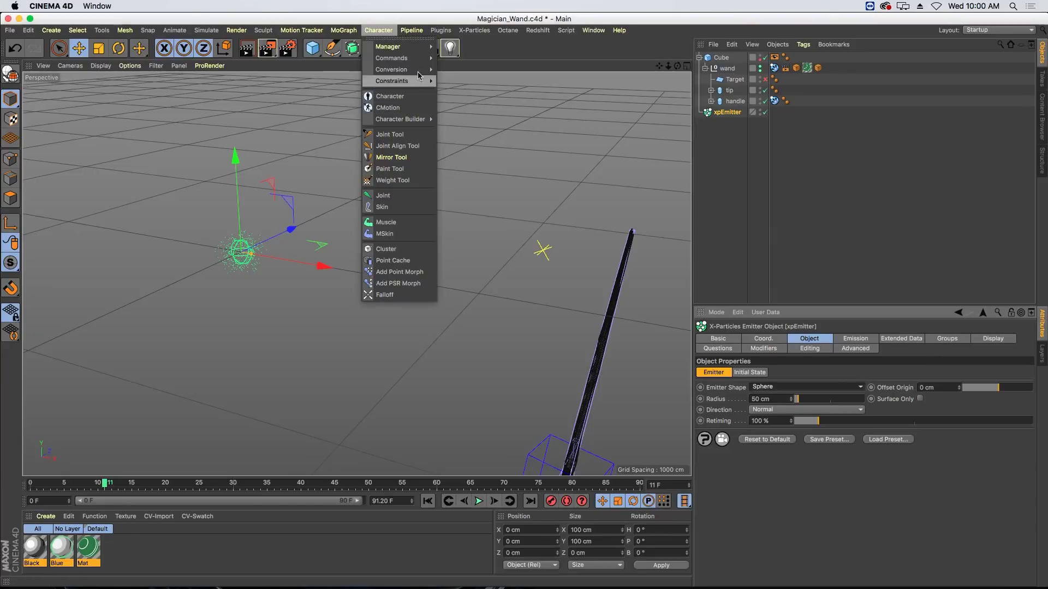
{"action": "left_click", "coordinate": [803, 44]}
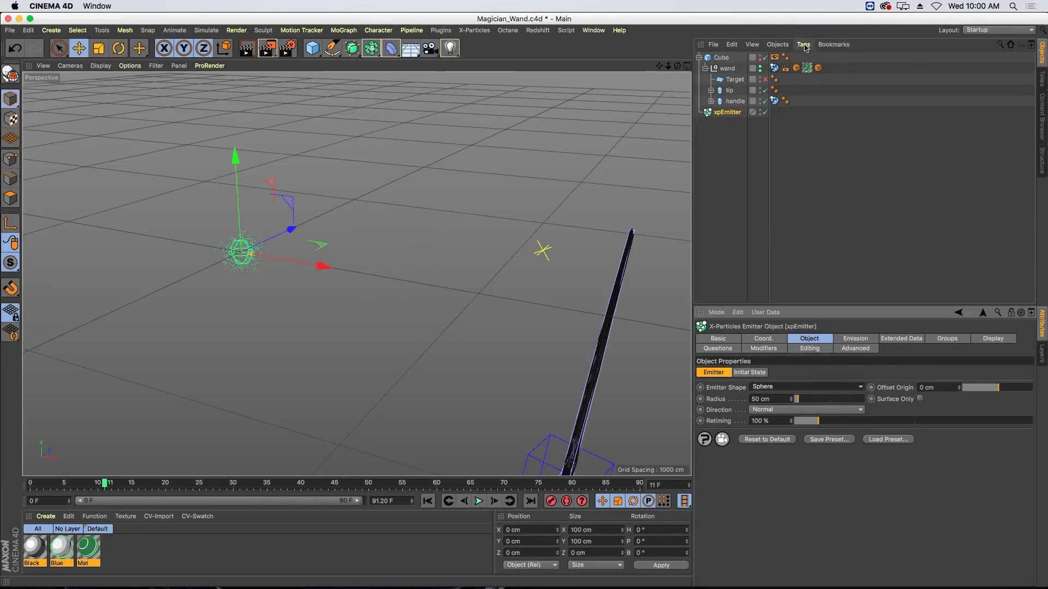
{"action": "left_click", "coordinate": [803, 44]}
{"action": "mouse_move", "coordinate": [825, 94]}
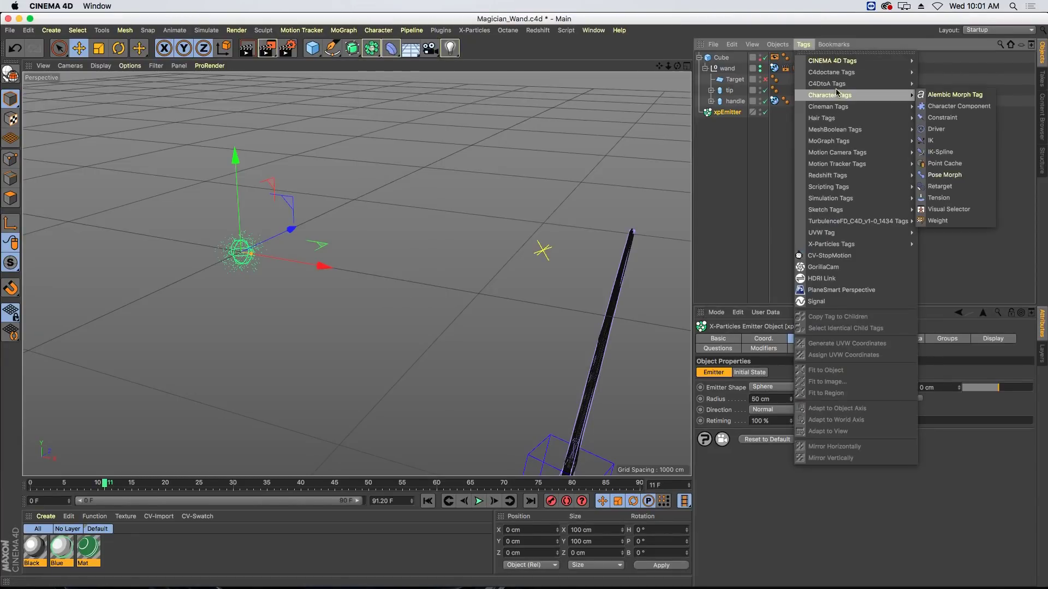
{"action": "left_click", "coordinate": [949, 117]}
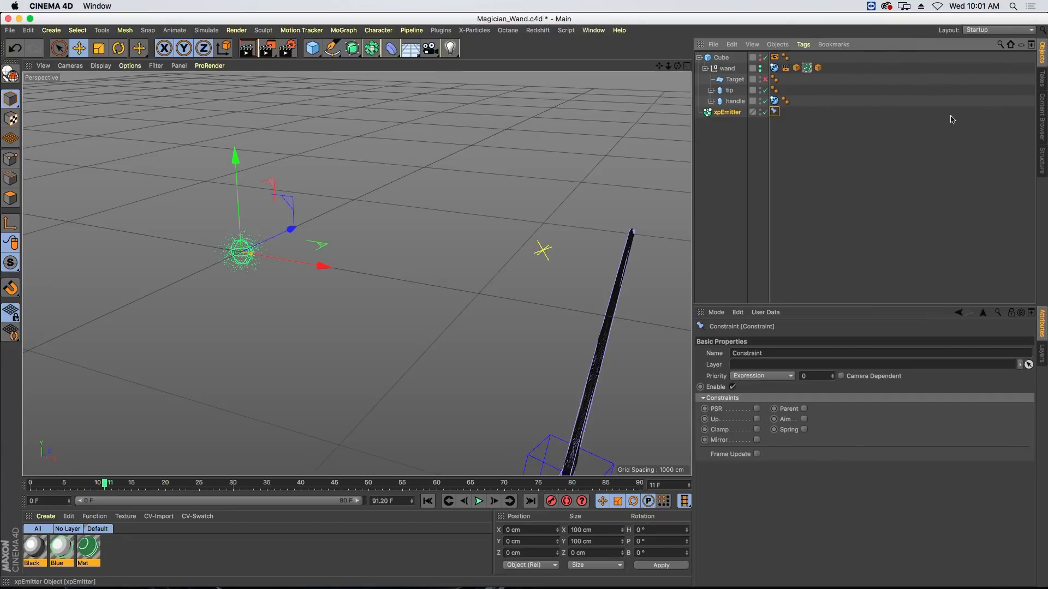
Step: Enable the PSR constraint on the emitter with the Target plane as its target, and preview the motion
{"action": "left_click", "coordinate": [756, 410]}
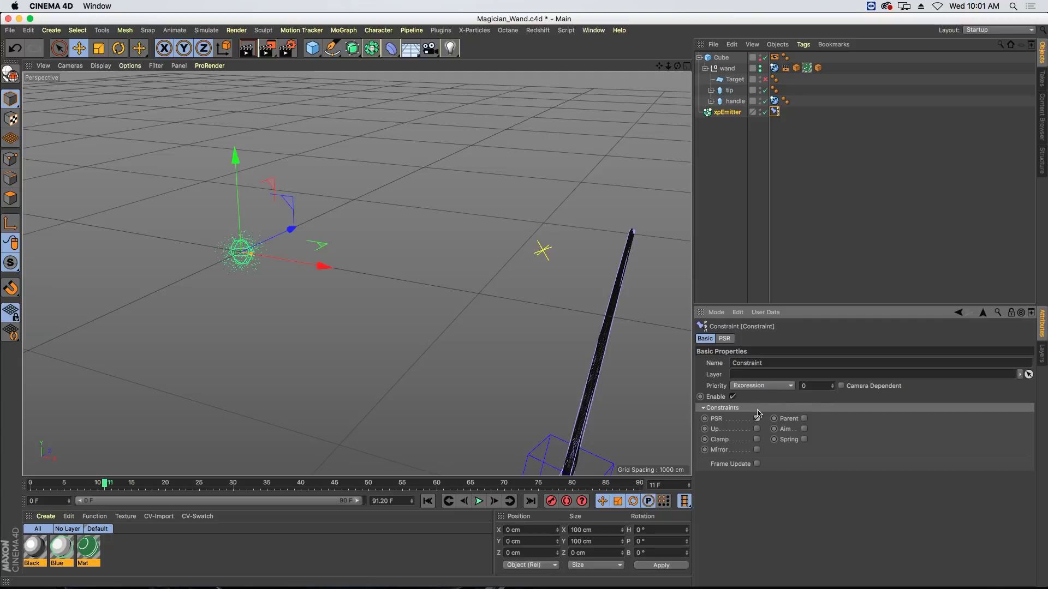
{"action": "left_click", "coordinate": [726, 338]}
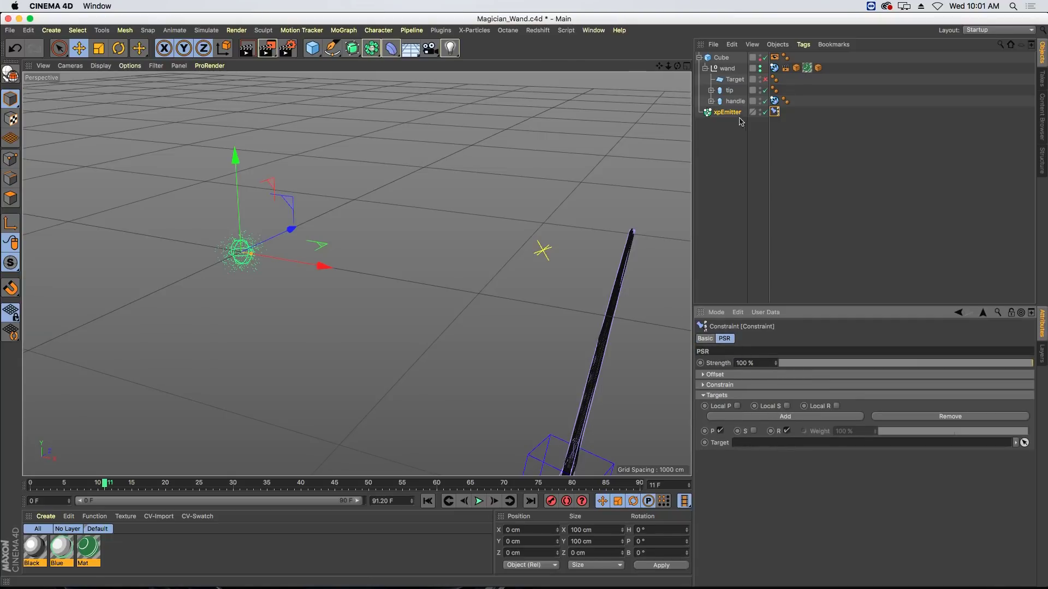
{"action": "left_click_drag", "start_coordinate": [733, 80], "coordinate": [759, 151]}
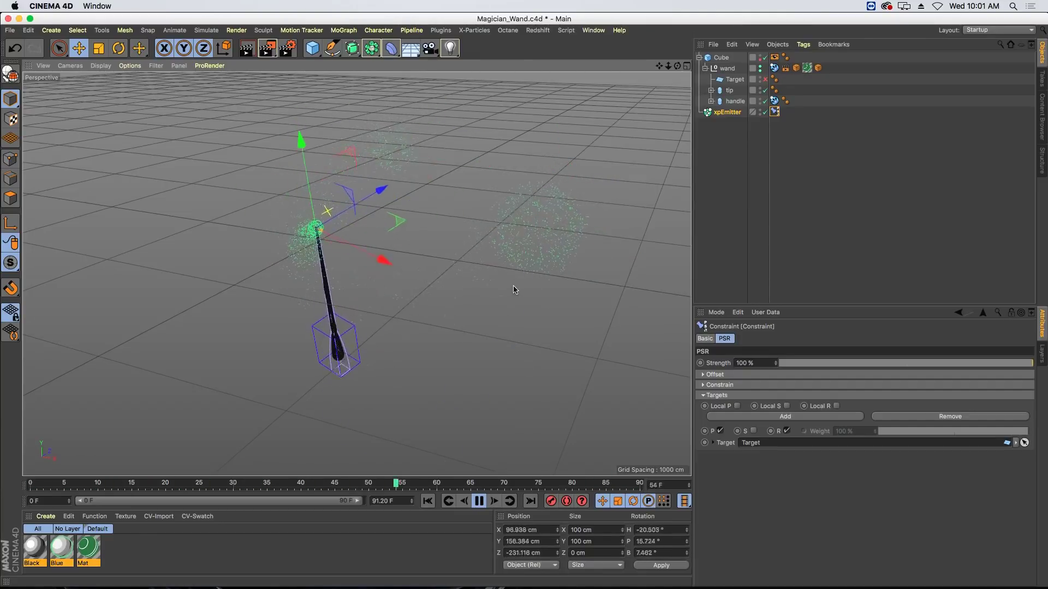
{"action": "left_click", "coordinate": [479, 501]}
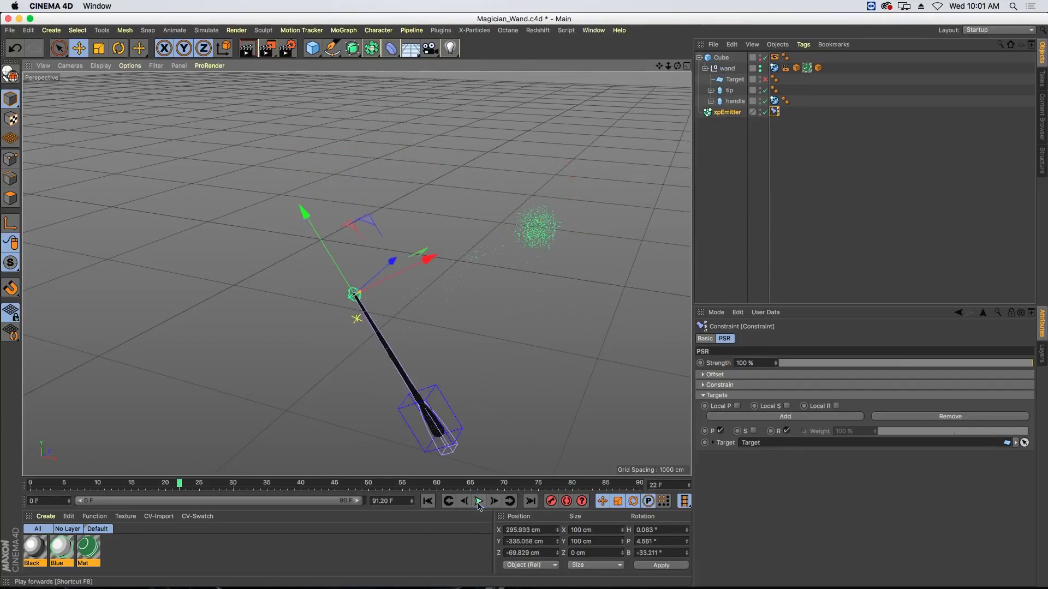
Step: Switch to the Magician.c4d project
{"action": "key", "text": "v"}
{"action": "mouse_move", "coordinate": [412, 290]}
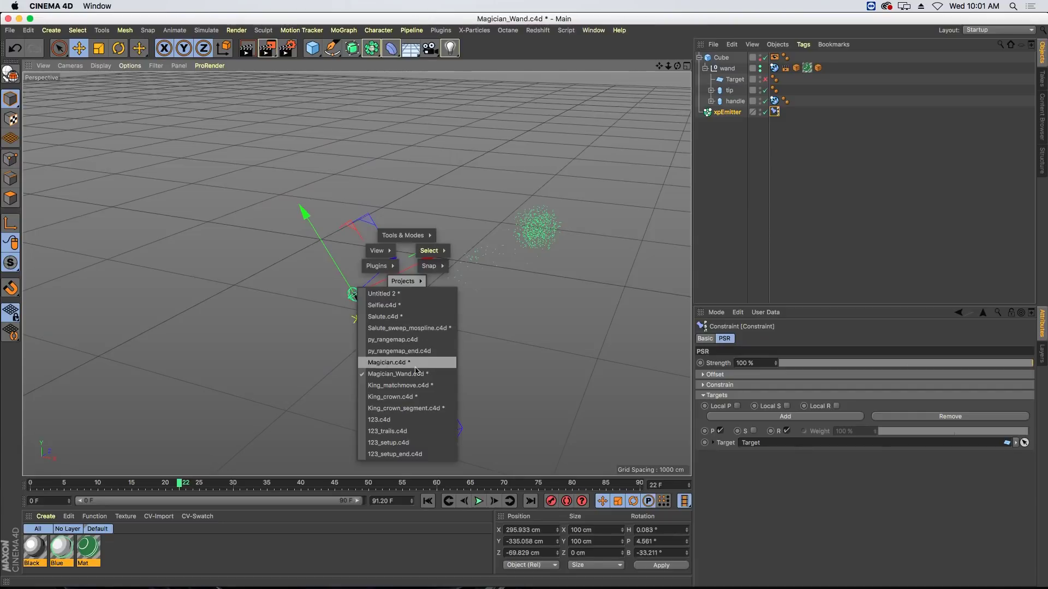
{"action": "left_click", "coordinate": [424, 386]}
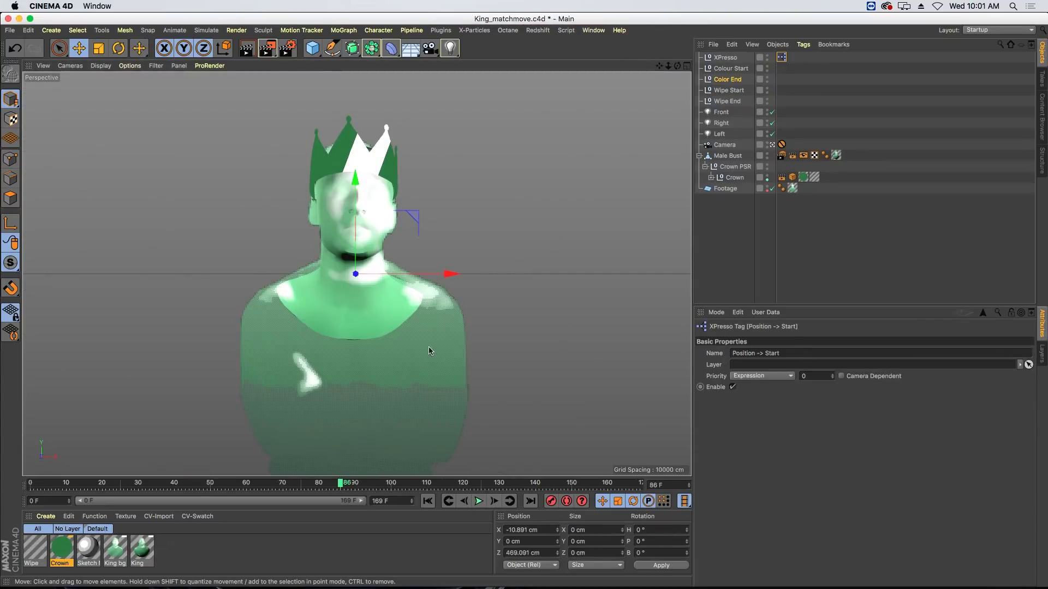
{"action": "key", "text": "v"}
{"action": "mouse_move", "coordinate": [431, 376]}
{"action": "left_click", "coordinate": [430, 456]}
{"action": "key", "text": "v"}
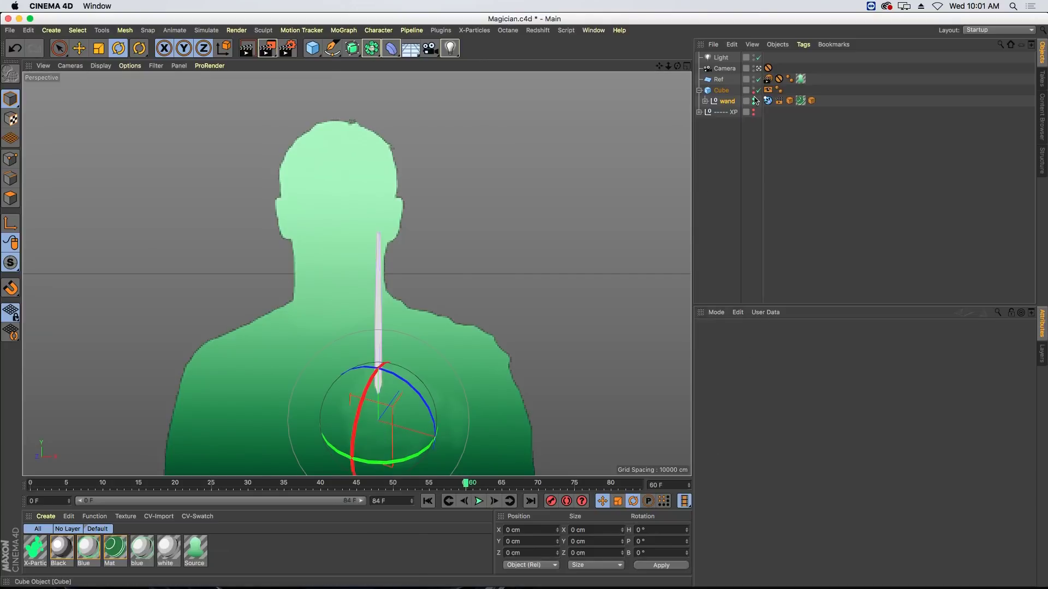
Step: Play the Magician animation from the start with the XP group enabled and expanded
{"action": "left_click", "coordinate": [427, 501]}
{"action": "left_click", "coordinate": [480, 502]}
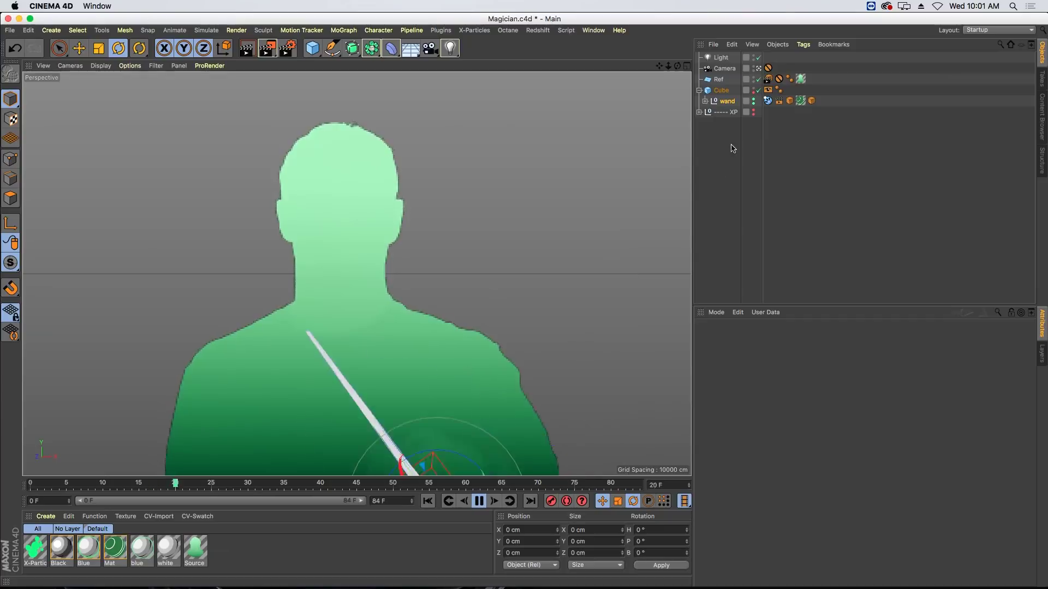
{"action": "left_click", "coordinate": [699, 112]}
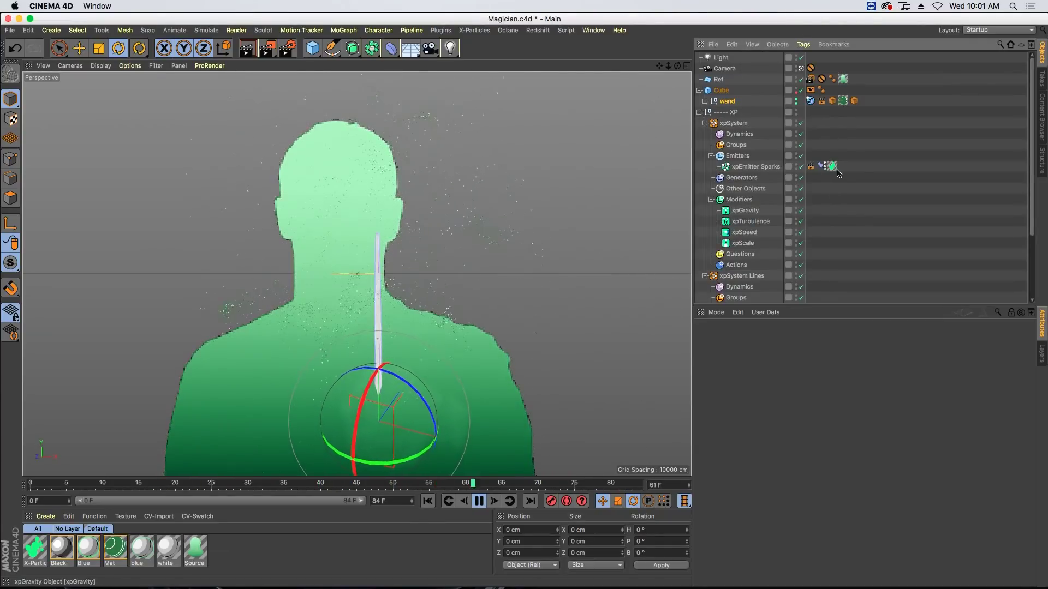
Step: Inspect the PSR settings of the Constraint tag on xpEmitter Lines and stop the playback
{"action": "left_click_drag", "start_coordinate": [1037, 160], "coordinate": [1037, 237]}
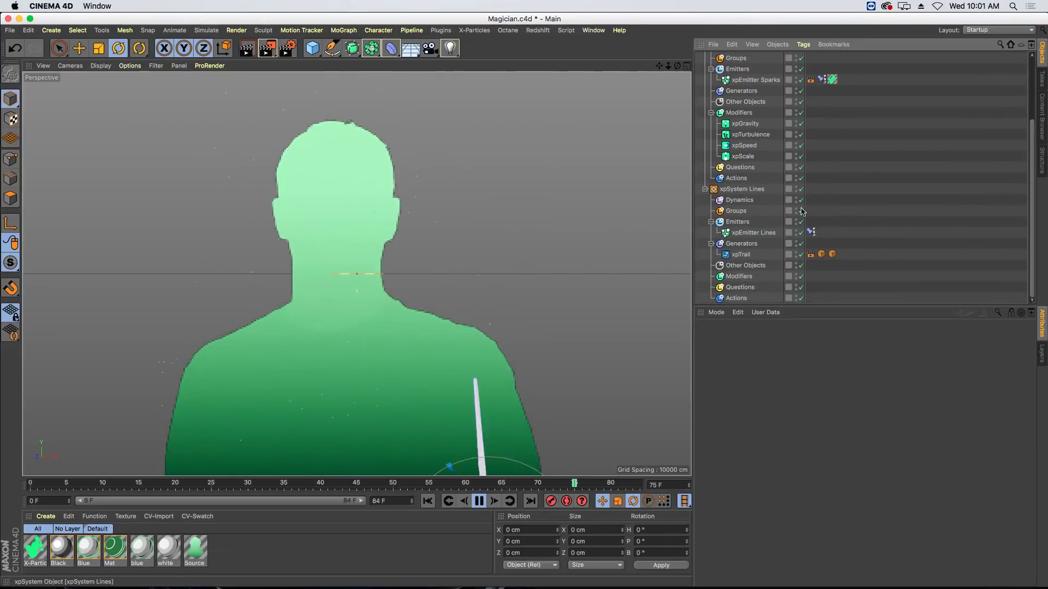
{"action": "left_click", "coordinate": [811, 234]}
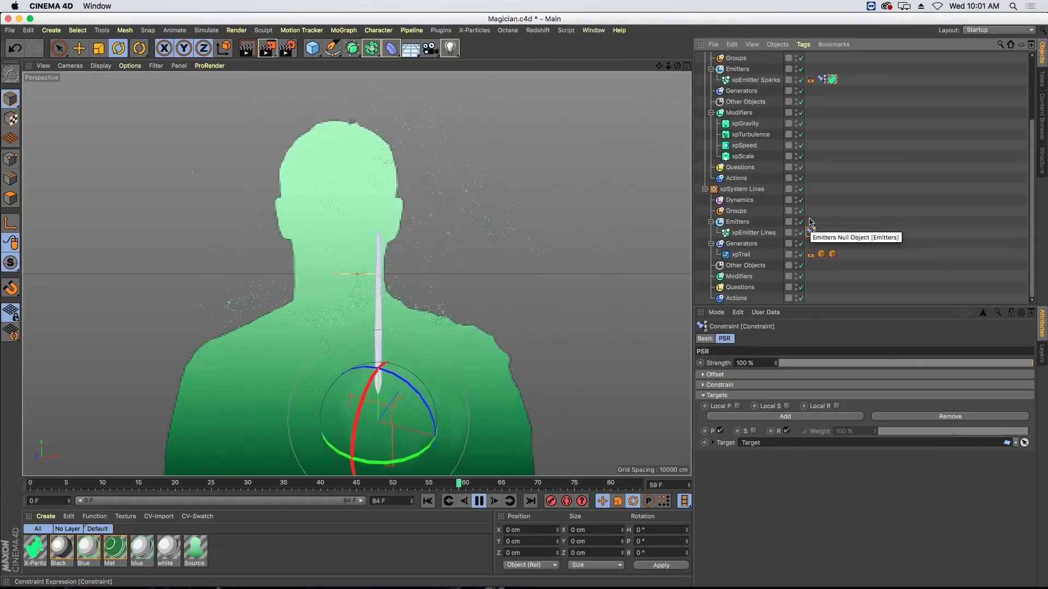
{"action": "left_click", "coordinate": [480, 500]}
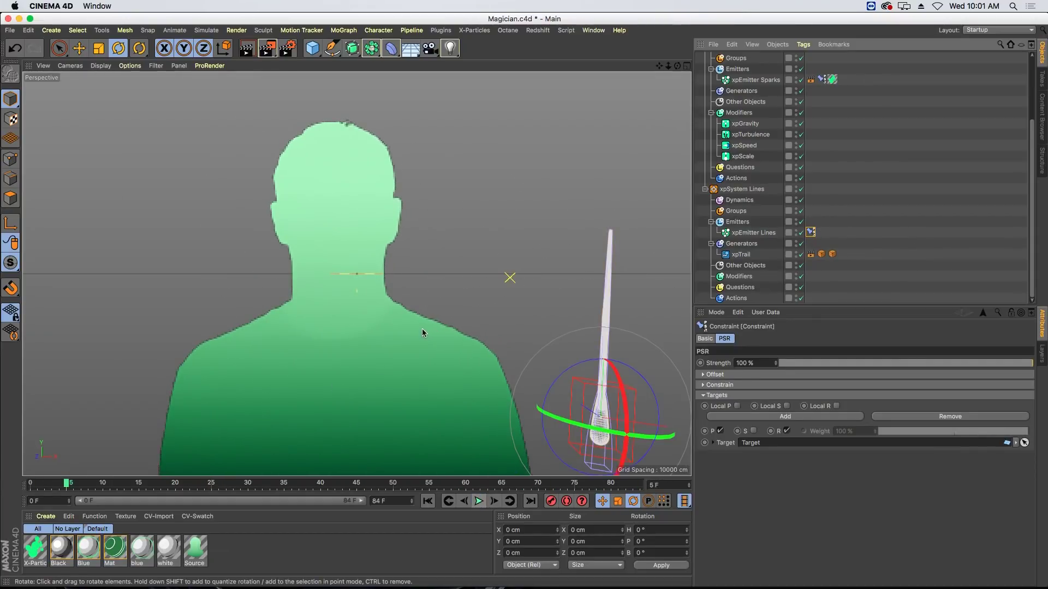
Step: Switch to Keynote and present the slideshow from the Magician techniques slide
{"action": "key", "text": "super+Tab"}
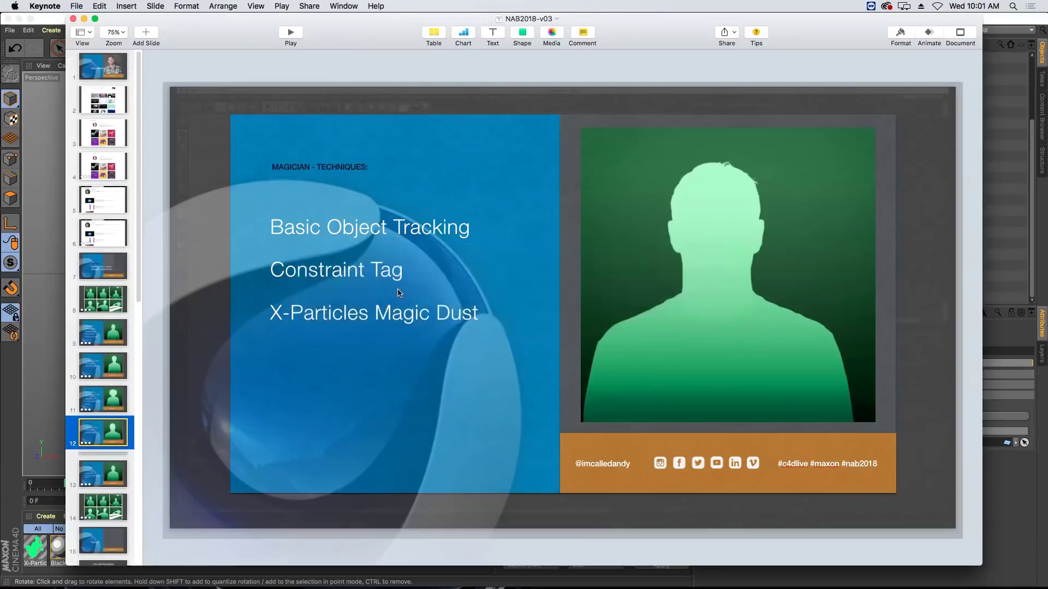
{"action": "key", "text": "alt+super+p"}
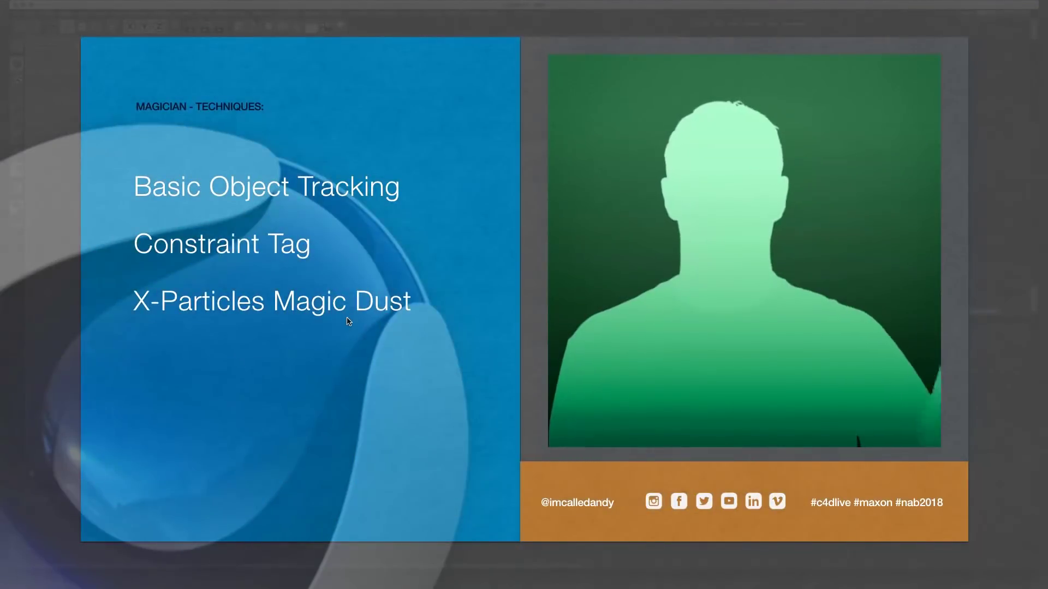
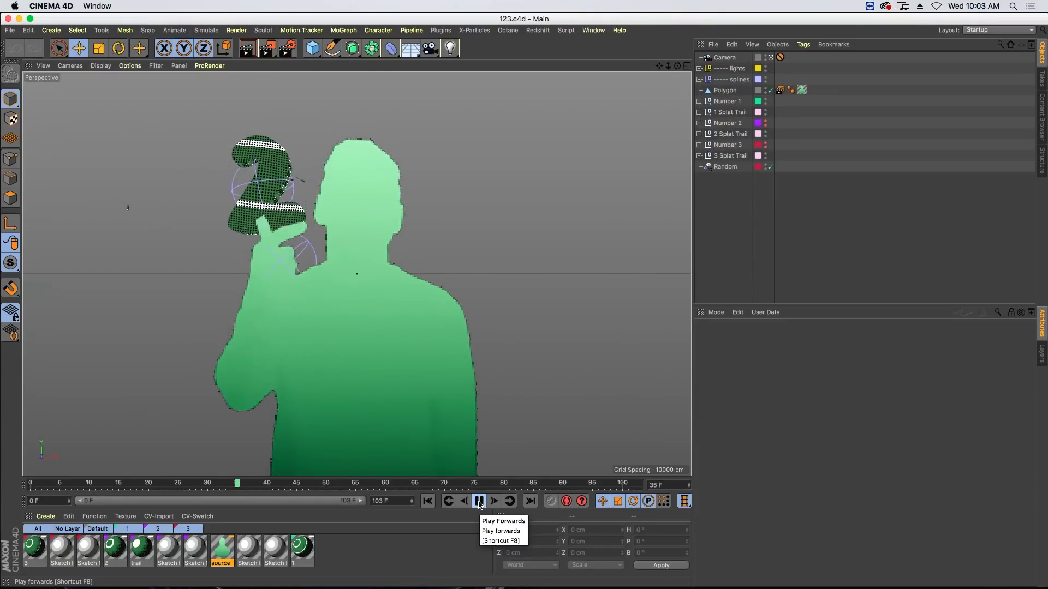
Step: Stop the 123.c4d playback and switch to Preview to view the hand-drawn numbers in 123_ref.jpeg
{"action": "left_click", "coordinate": [480, 502]}
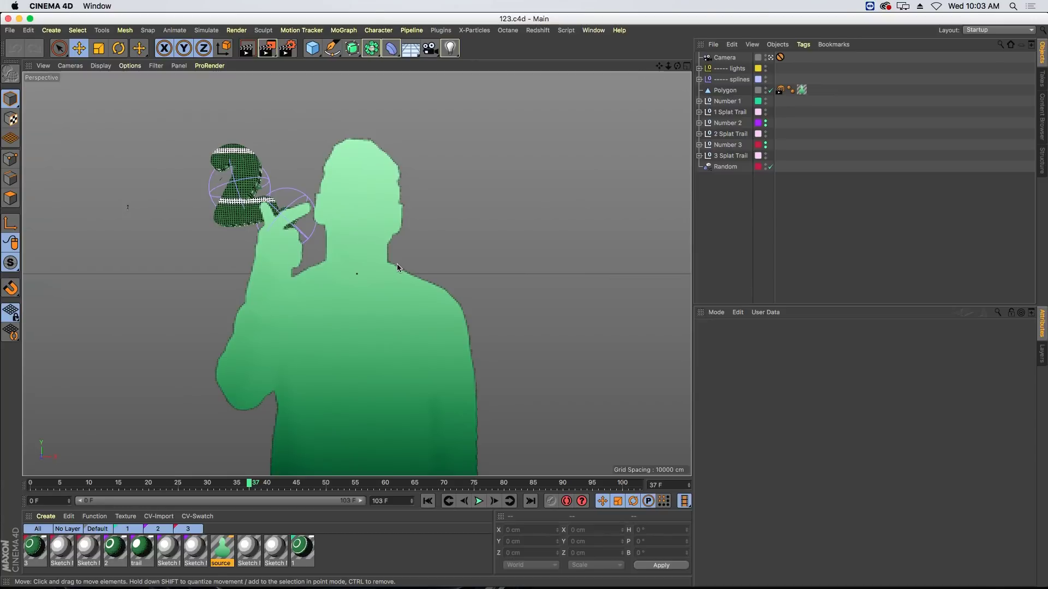
{"action": "key", "text": "super+Tab"}
{"action": "key", "text": "super+Tab"}
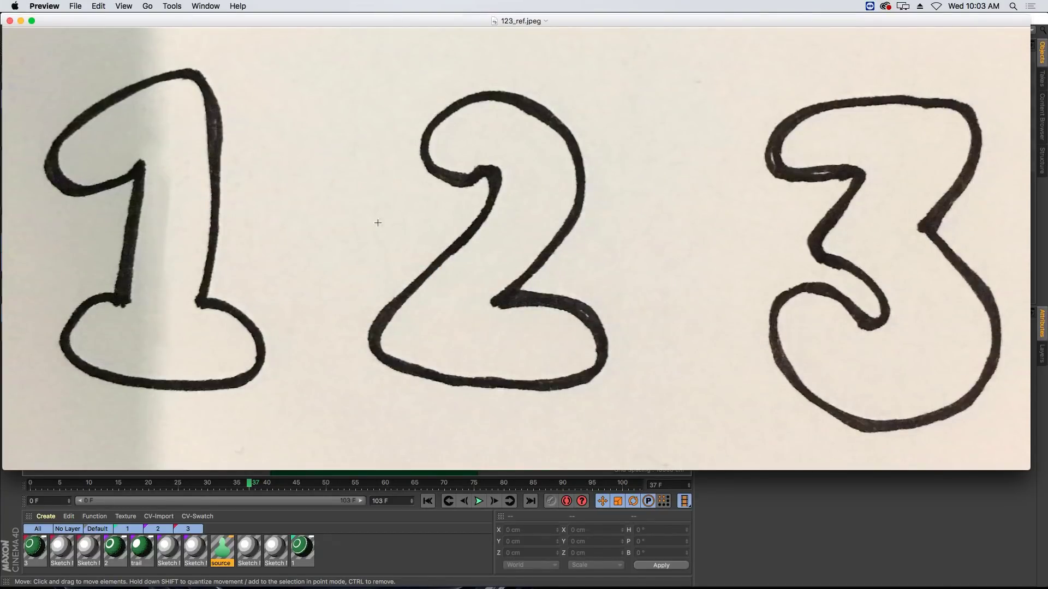
Step: Switch to Illustrator to view the traced number artwork in 123.ai
{"action": "key", "text": "super+Tab"}
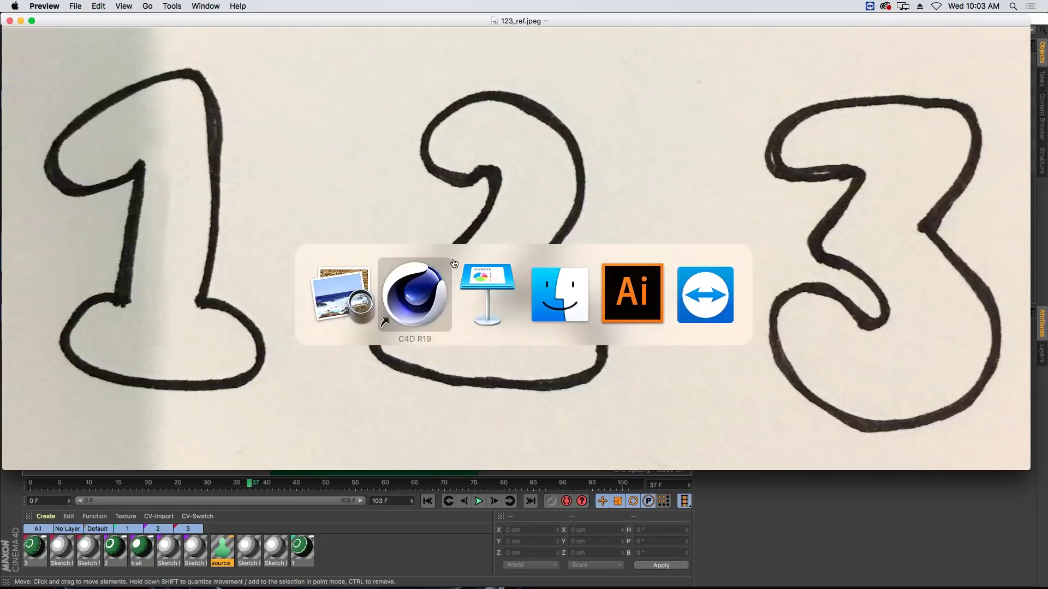
{"action": "key", "text": "super+Tab"}
{"action": "left_click", "coordinate": [708, 308]}
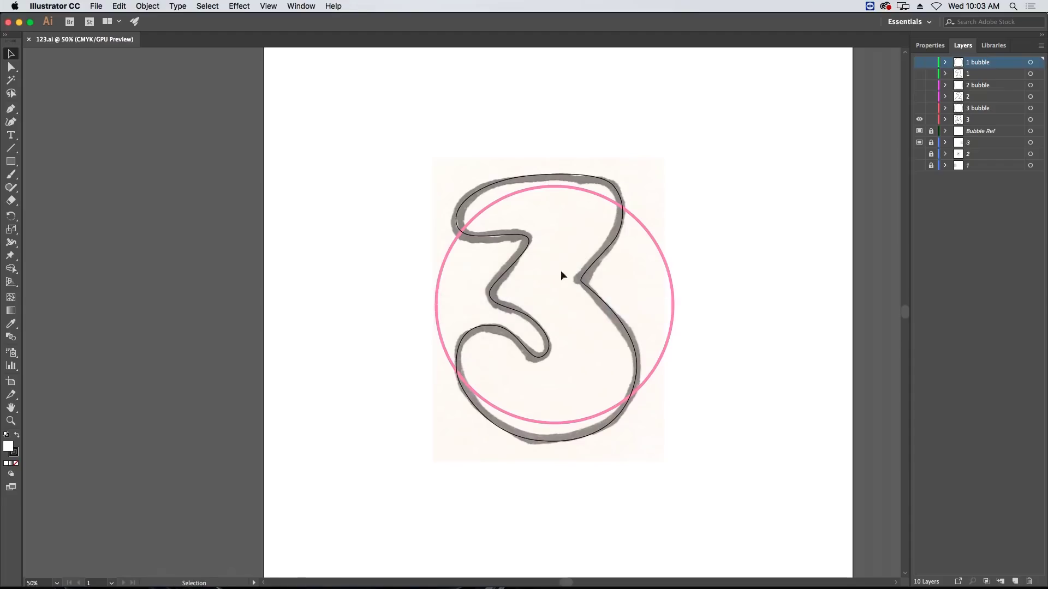
Step: Select the traced outline of the number 3 and display its anchor points with the Direct Selection tool
{"action": "left_click", "coordinate": [524, 254]}
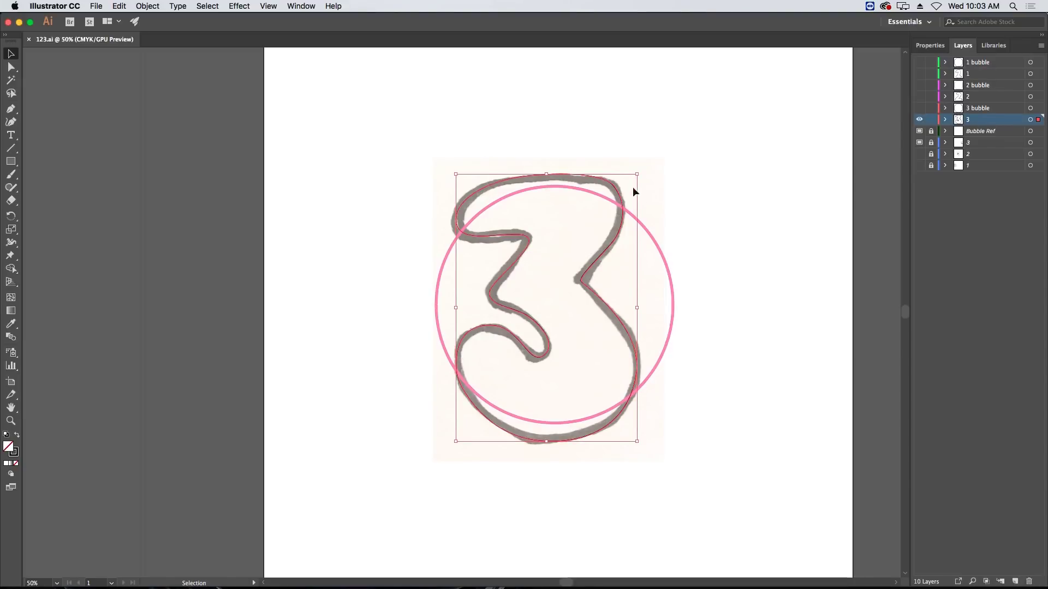
{"action": "key", "text": "a"}
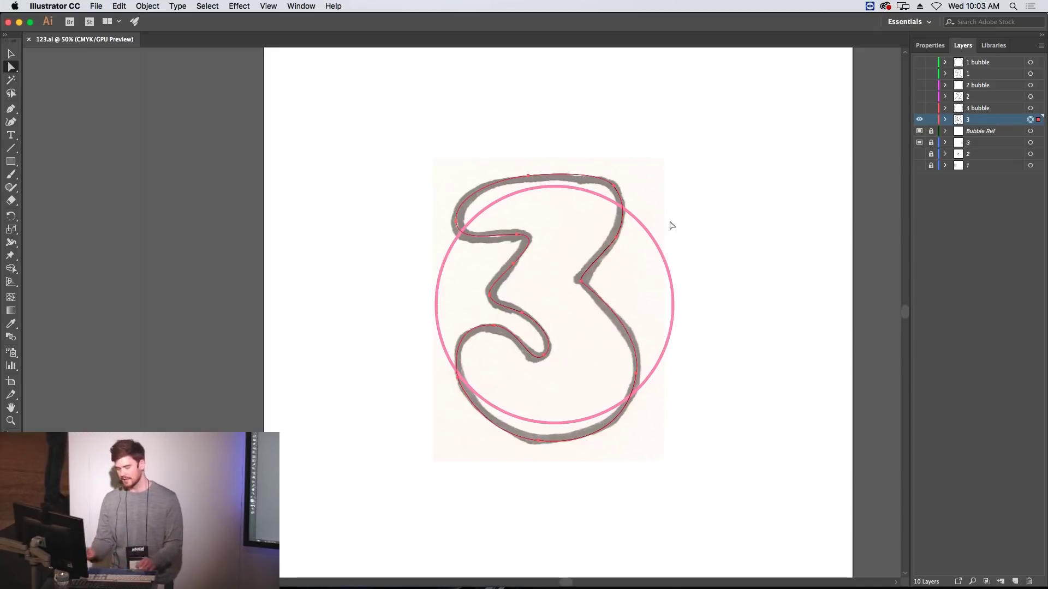
{"action": "key", "text": "v"}
{"action": "key", "text": "a"}
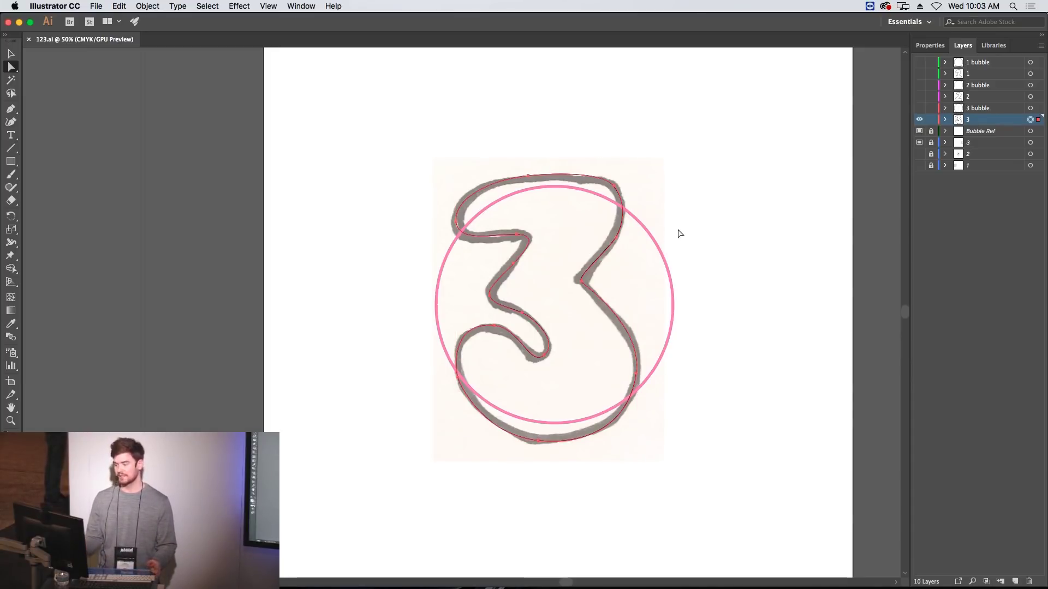
Step: Switch to Cinema 4D and bring up the 123_setup.c4d project to view the number 3 splines
{"action": "key", "text": "super+Tab"}
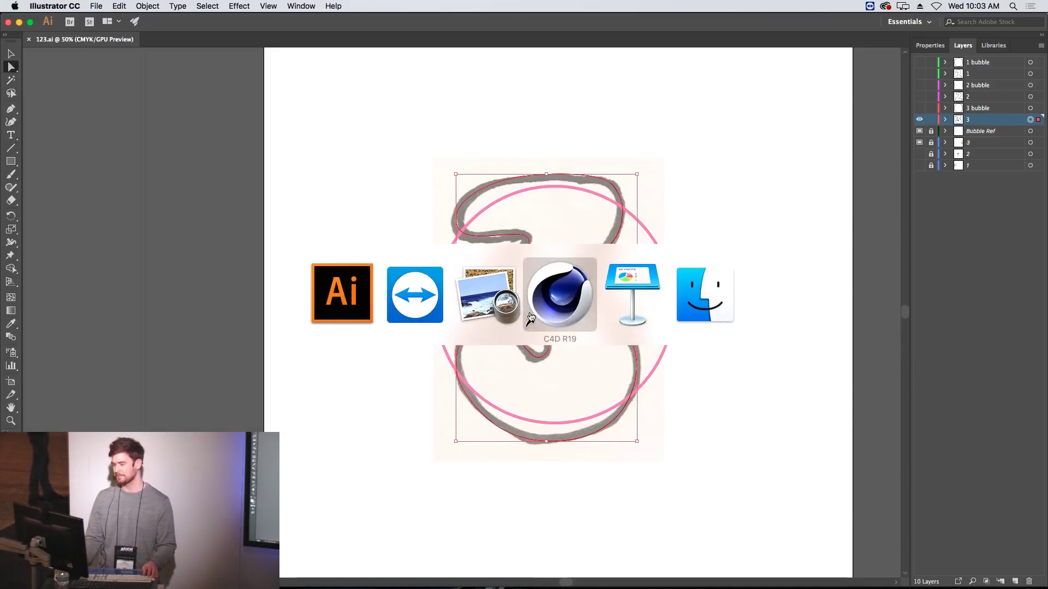
{"action": "key", "text": "super+Tab"}
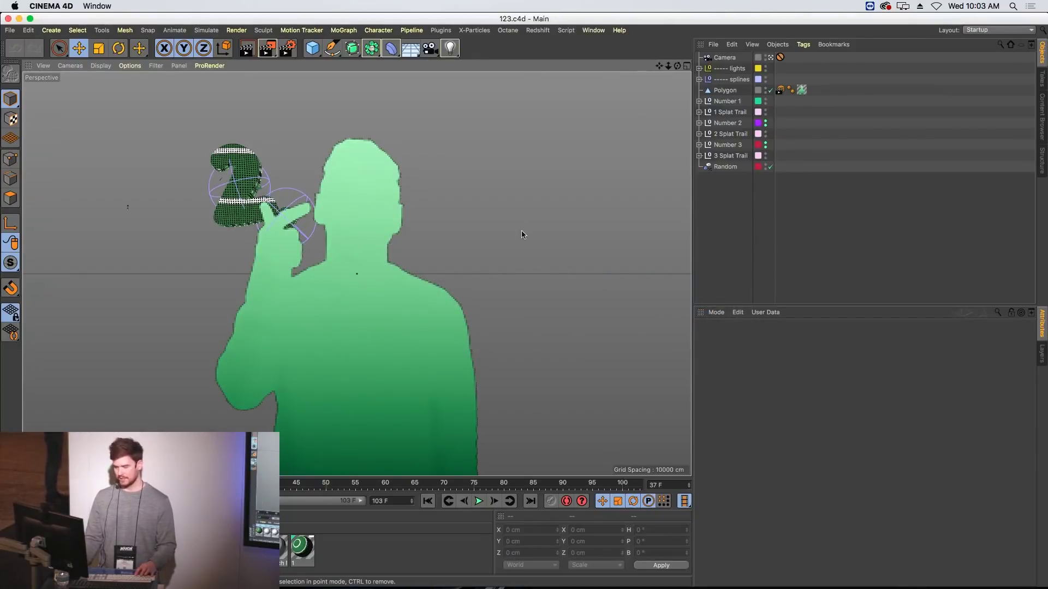
{"action": "key", "text": "v"}
{"action": "mouse_move", "coordinate": [520, 255]}
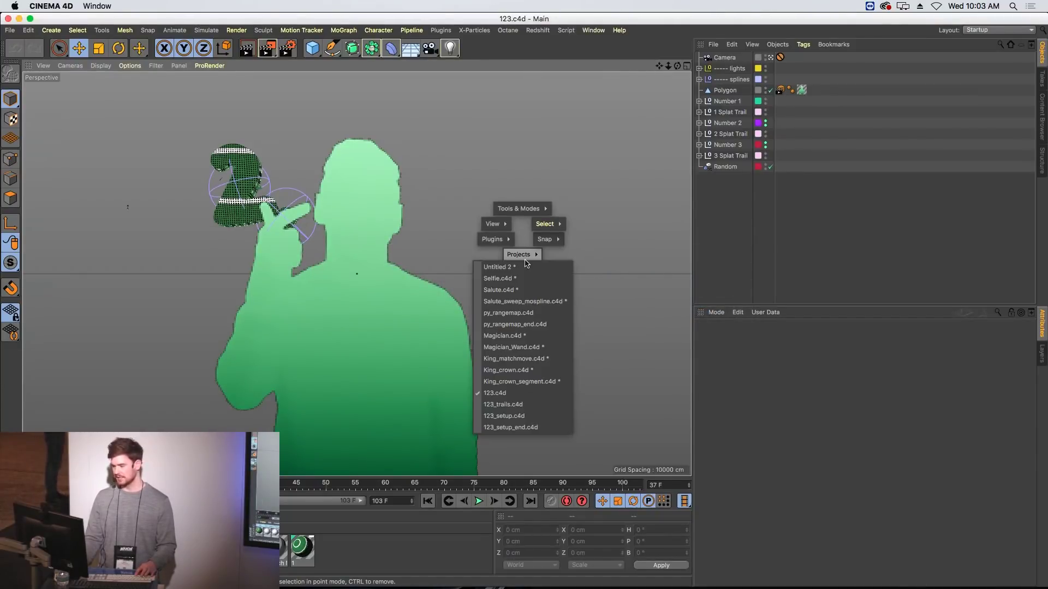
{"action": "left_click", "coordinate": [522, 417]}
{"action": "key", "text": "v"}
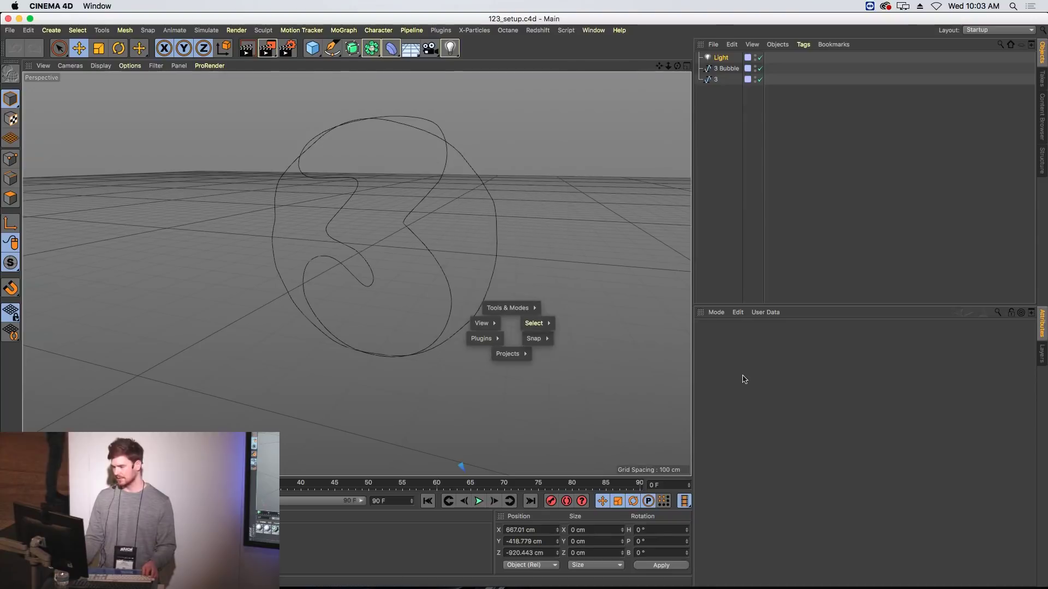
Step: Create a new project, paste the traced number 3 with CV-ArtSmart Paste and frame its Path spline
{"action": "key", "text": "super+n"}
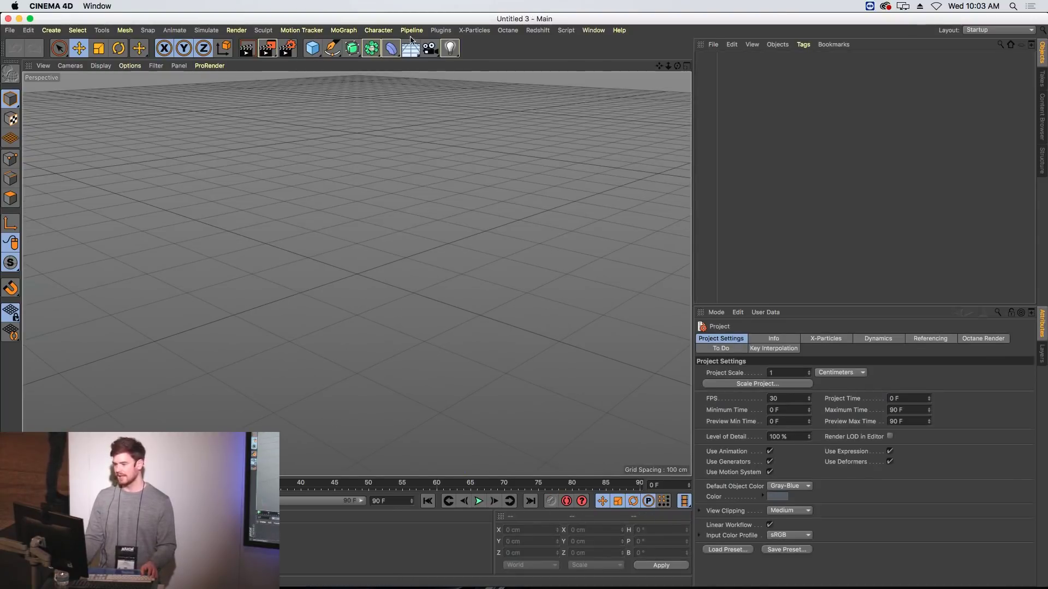
{"action": "left_click", "coordinate": [441, 30]}
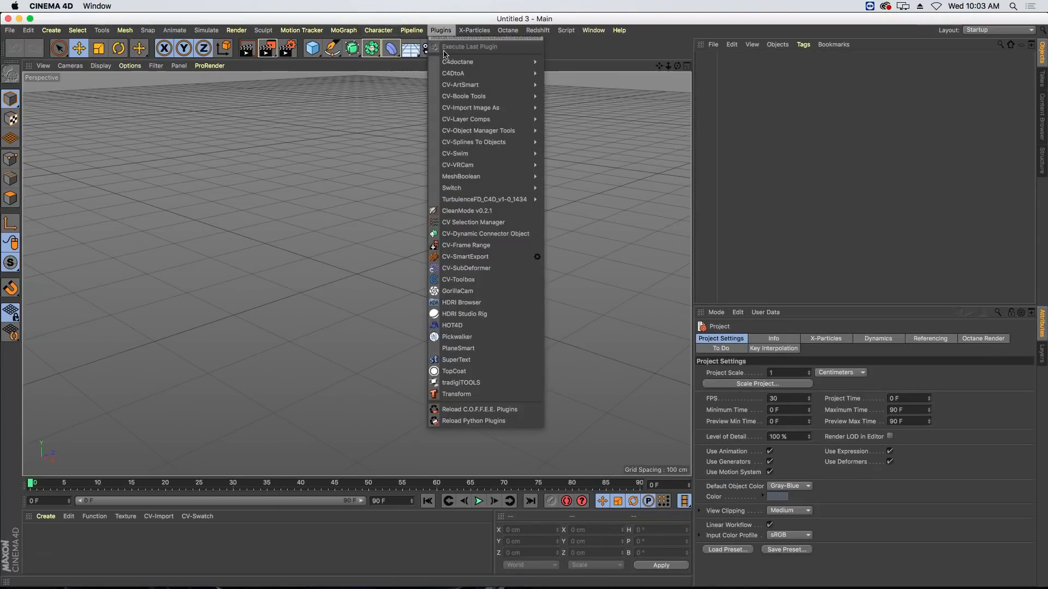
{"action": "mouse_move", "coordinate": [464, 75]}
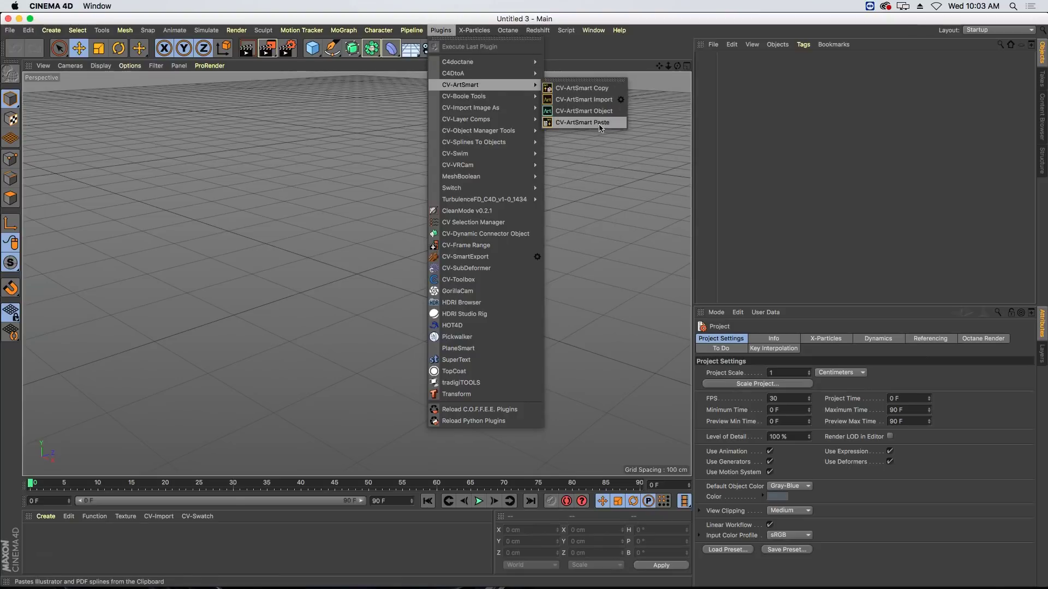
{"action": "left_click", "coordinate": [597, 126]}
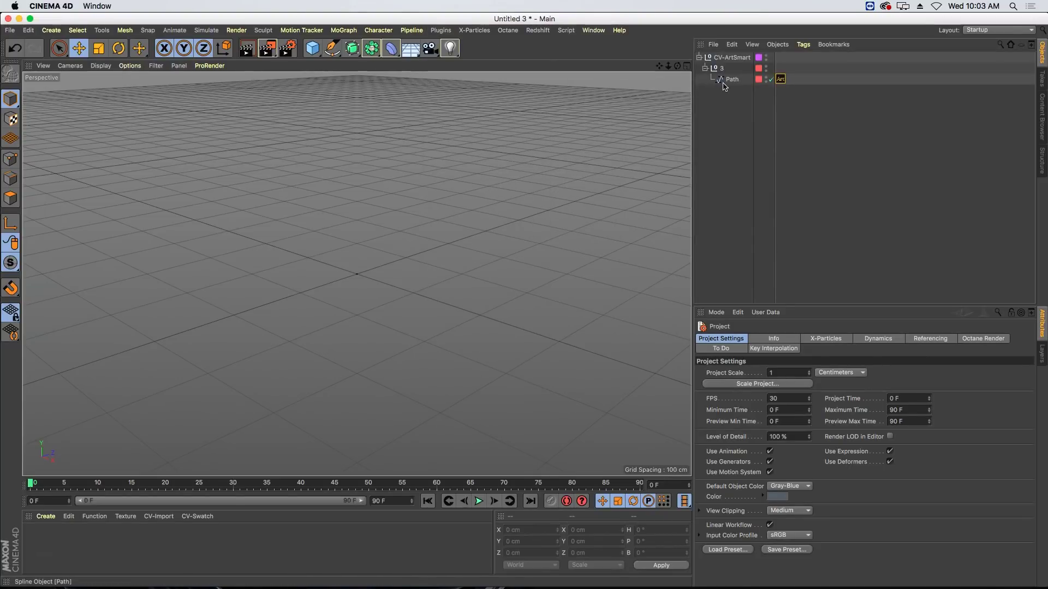
{"action": "left_click", "coordinate": [724, 83]}
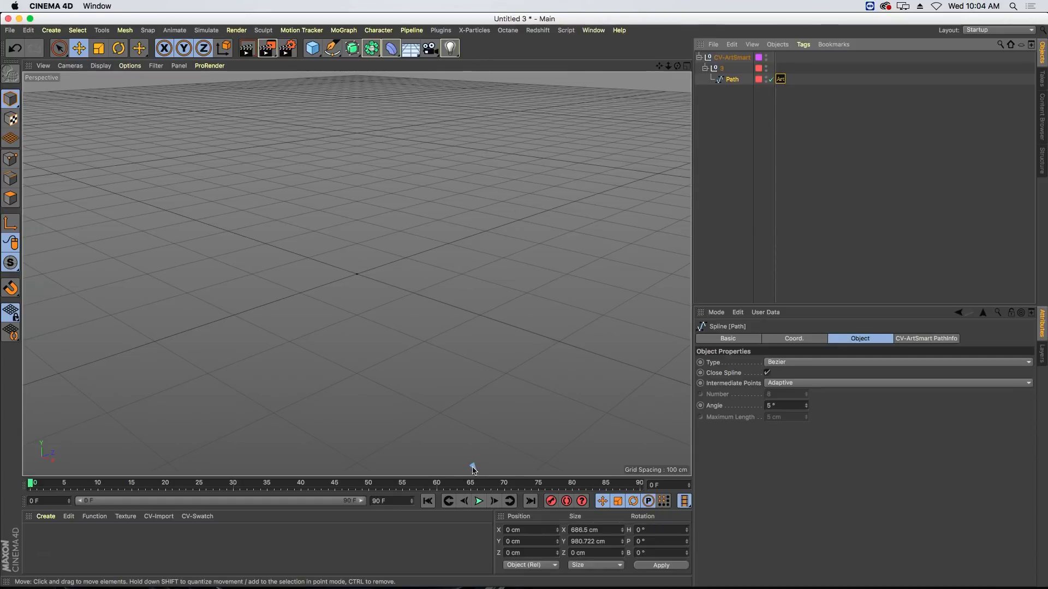
{"action": "key", "text": "h"}
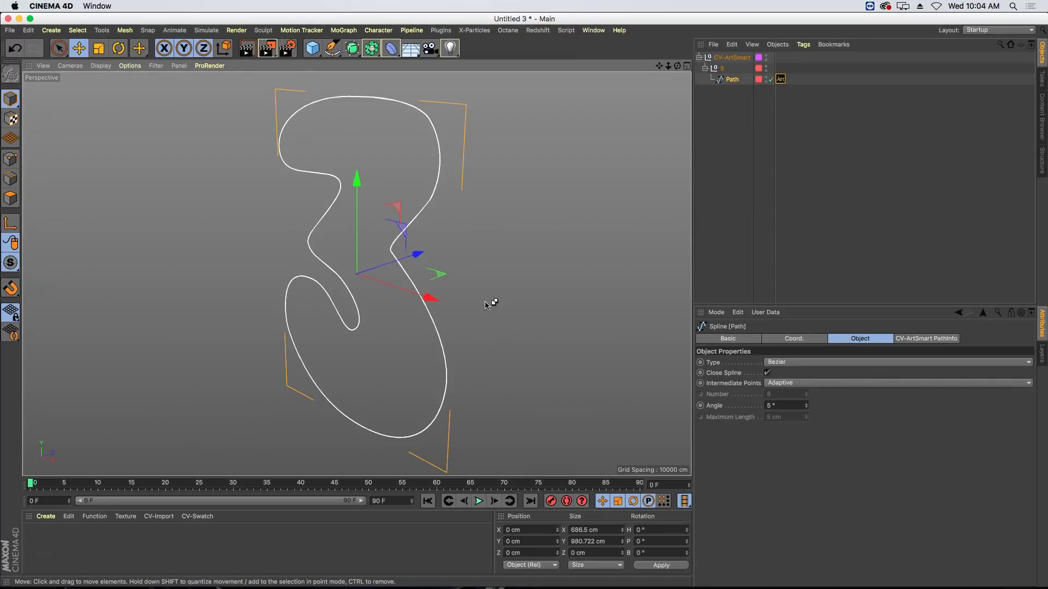
Step: Switch to Illustrator, show the rulers and set the ruler origin at the centre of the traced number 3
{"action": "key", "text": "super+Tab"}
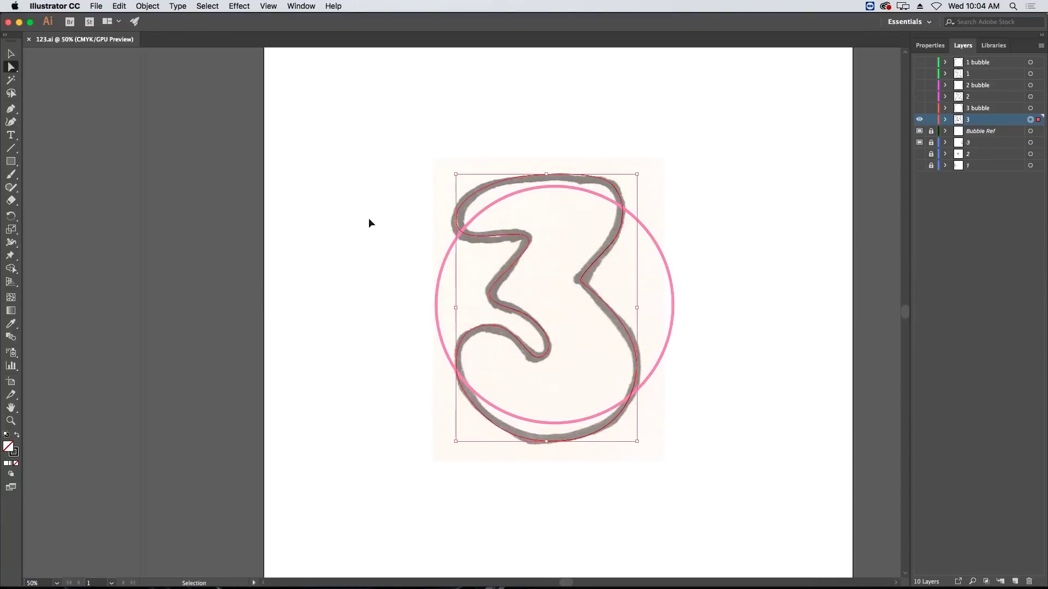
{"action": "key", "text": "super+r"}
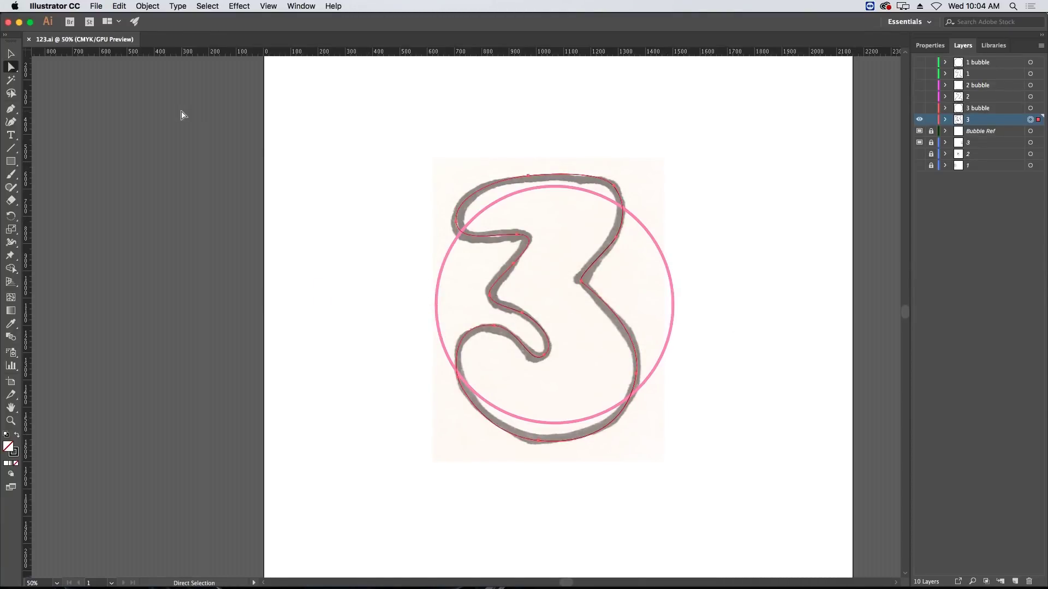
{"action": "left_click", "coordinate": [11, 53]}
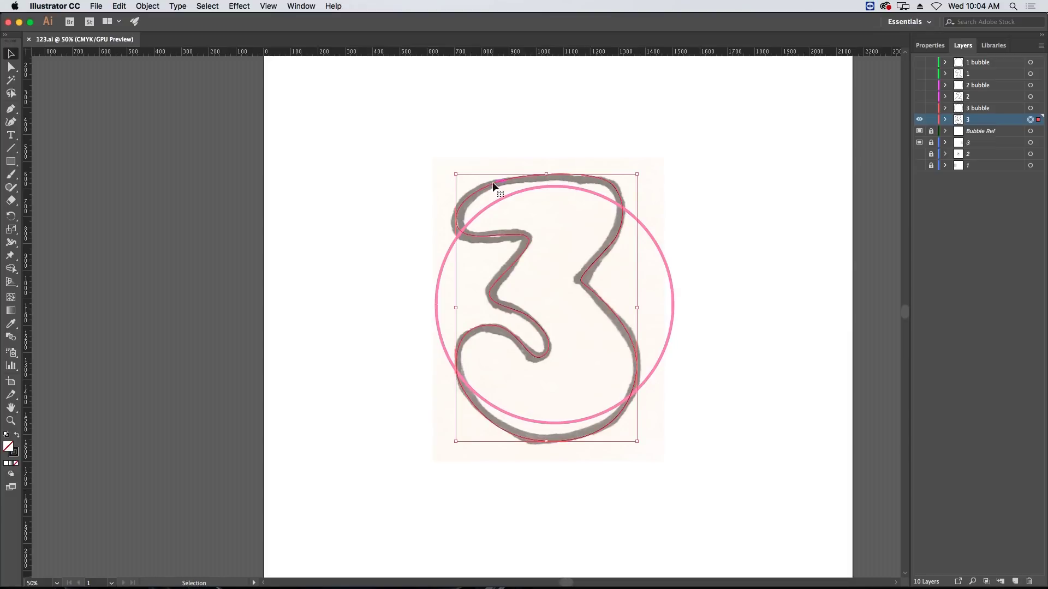
{"action": "left_click_drag", "start_coordinate": [27, 52], "coordinate": [547, 308]}
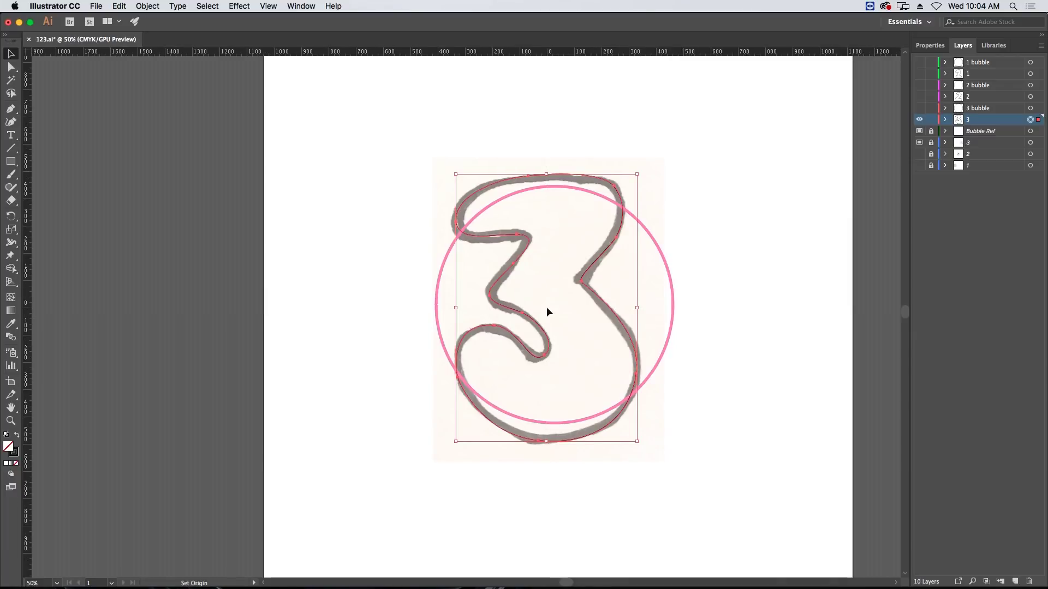
{"action": "key", "text": "a"}
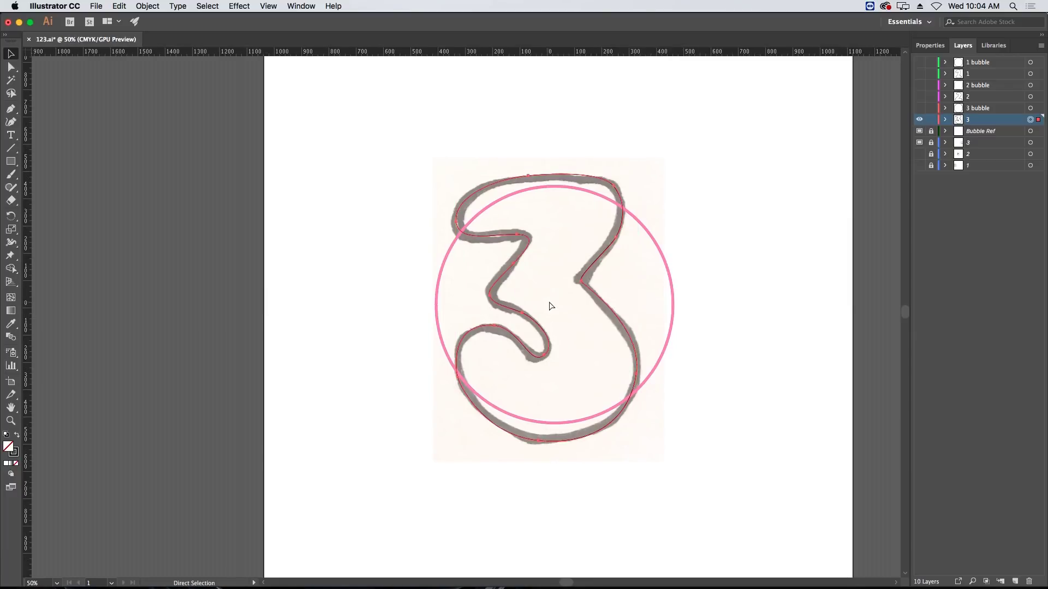
Step: Switch to Cinema 4D and close the untitled project holding the first pasted number 3
{"action": "key", "text": "super+Tab"}
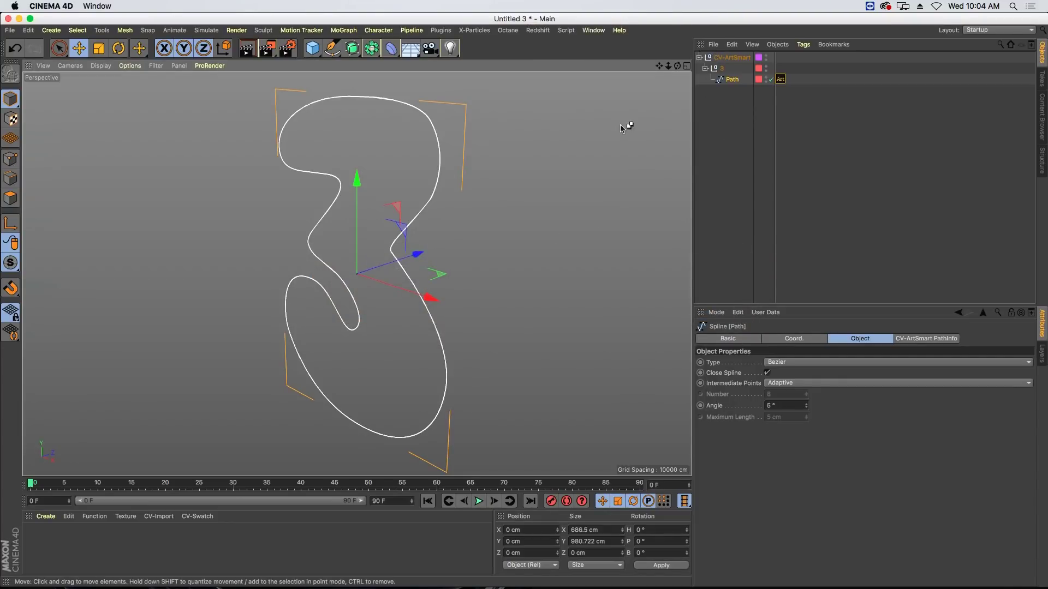
{"action": "key", "text": "super+w"}
{"action": "left_click", "coordinate": [508, 206]}
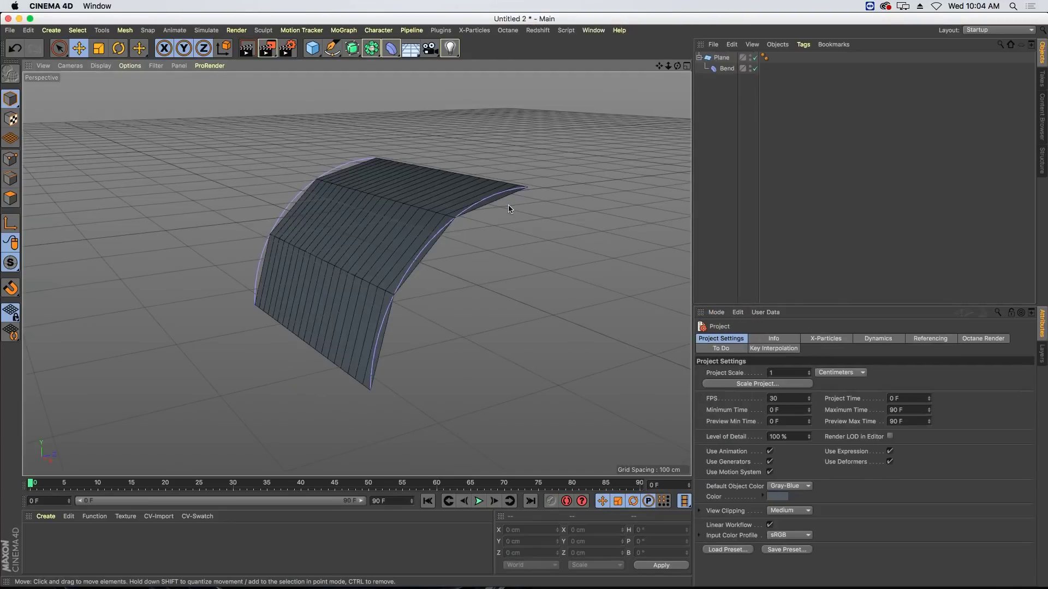
Step: Create a new project and paste the traced number 3 from Illustrator with CV-ArtSmart Paste
{"action": "key", "text": "super+n"}
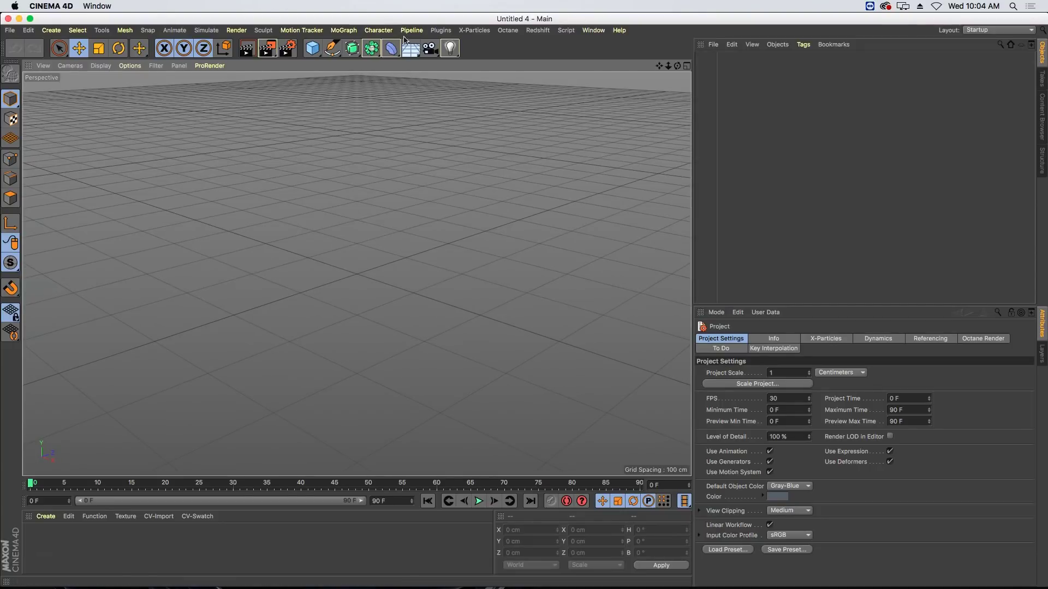
{"action": "left_click", "coordinate": [451, 32]}
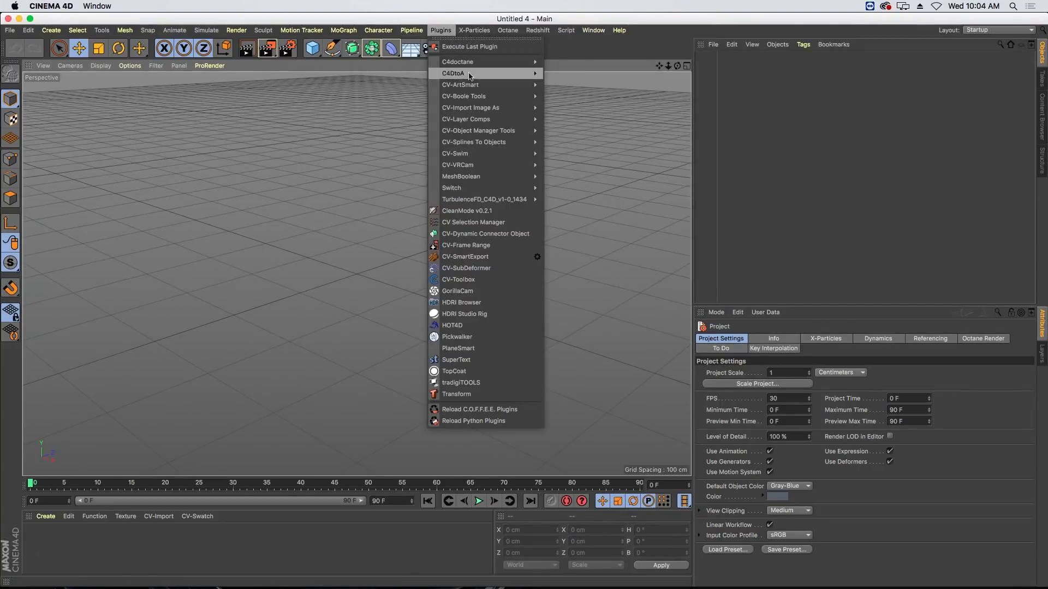
{"action": "mouse_move", "coordinate": [480, 85]}
{"action": "left_click", "coordinate": [582, 122]}
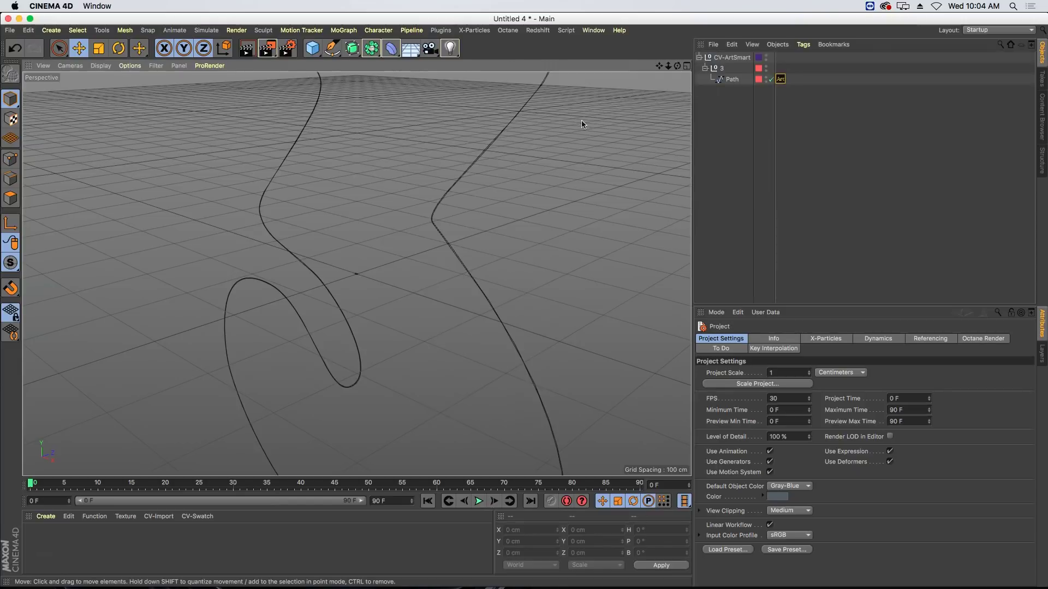
{"action": "mouse_move", "coordinate": [534, 133]}
{"action": "right_mouse_down", "text": "alt"}
{"action": "mouse_move", "coordinate": [494, 167]}
{"action": "mouse_move", "coordinate": [570, 72]}
{"action": "right_mouse_up", "text": "alt"}
{"action": "left_click_drag", "start_coordinate": [569, 70], "coordinate": [457, 216], "text": "alt"}
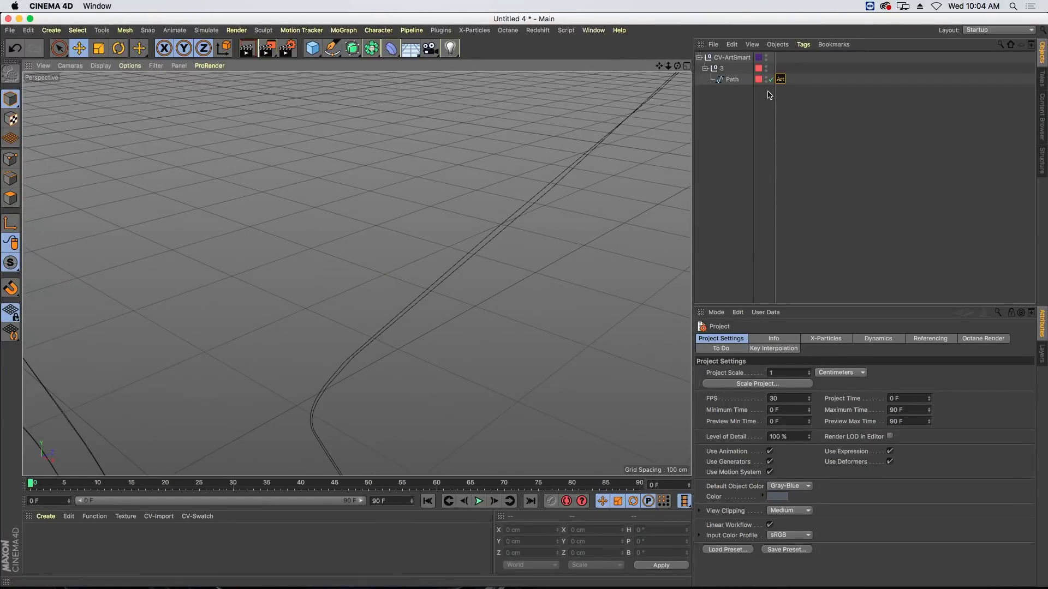
Step: Move the Path spline out of its hierarchy, then delete its CV-ArtSmart PathInfo tag and the leftover CV-ArtSmart group
{"action": "double_click", "coordinate": [732, 79]}
{"action": "left_click", "coordinate": [729, 110]}
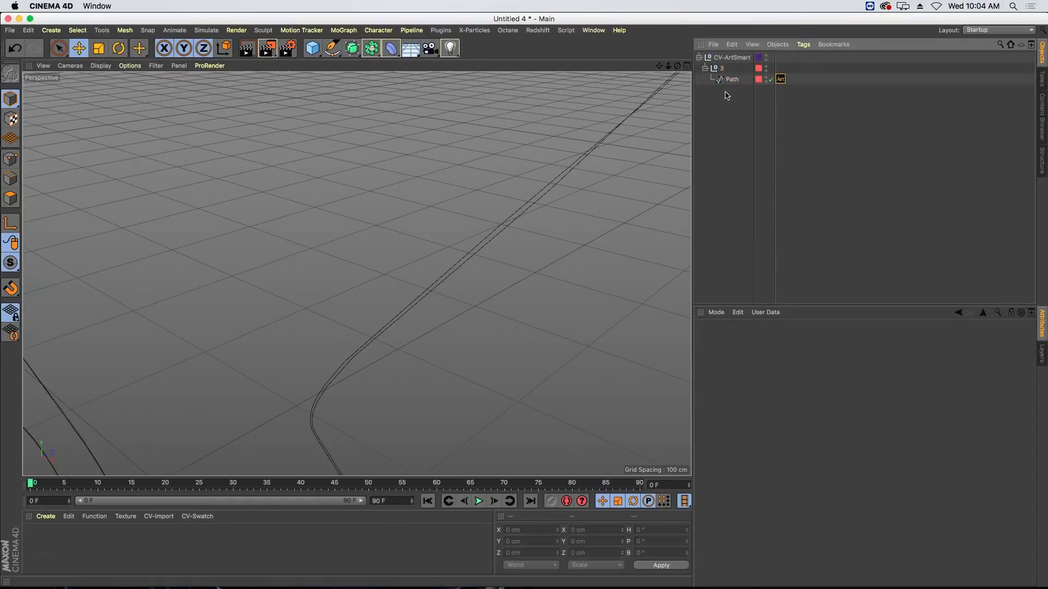
{"action": "left_click", "coordinate": [720, 79]}
{"action": "left_click", "coordinate": [780, 79]}
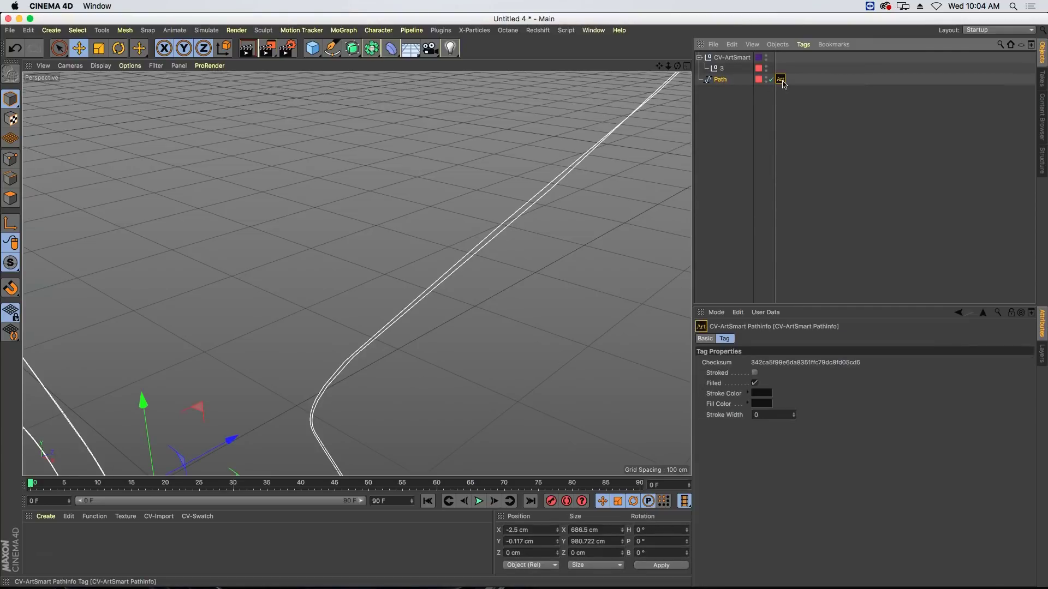
{"action": "key", "text": "Delete"}
{"action": "left_click", "coordinate": [730, 58]}
{"action": "key", "text": "Delete"}
Step: Delete all points of the duplicate line running beside the number 3 outline in the Path spline
{"action": "left_click", "coordinate": [719, 58]}
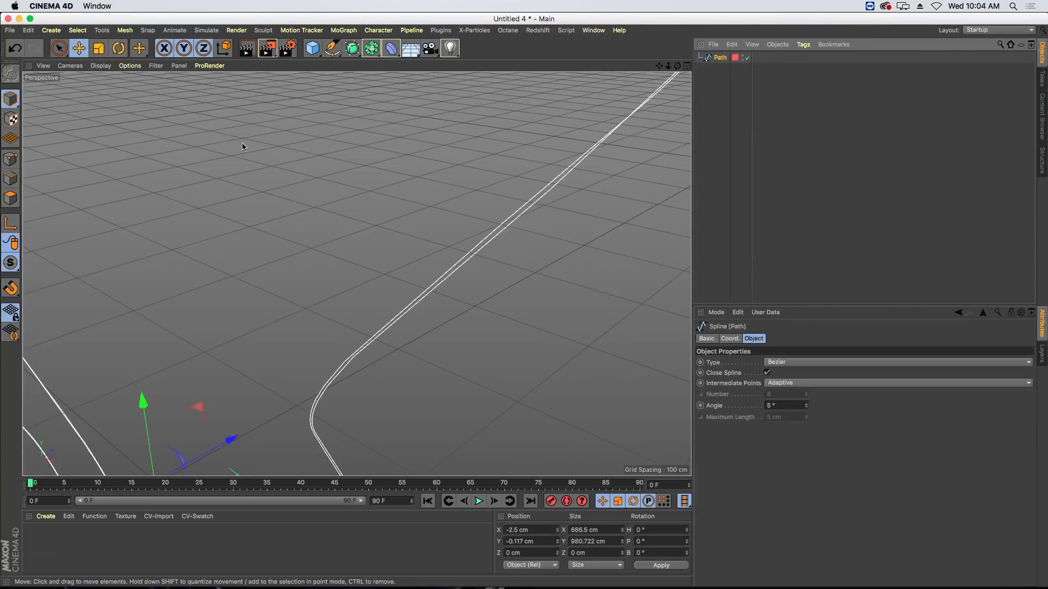
{"action": "left_click", "coordinate": [11, 159]}
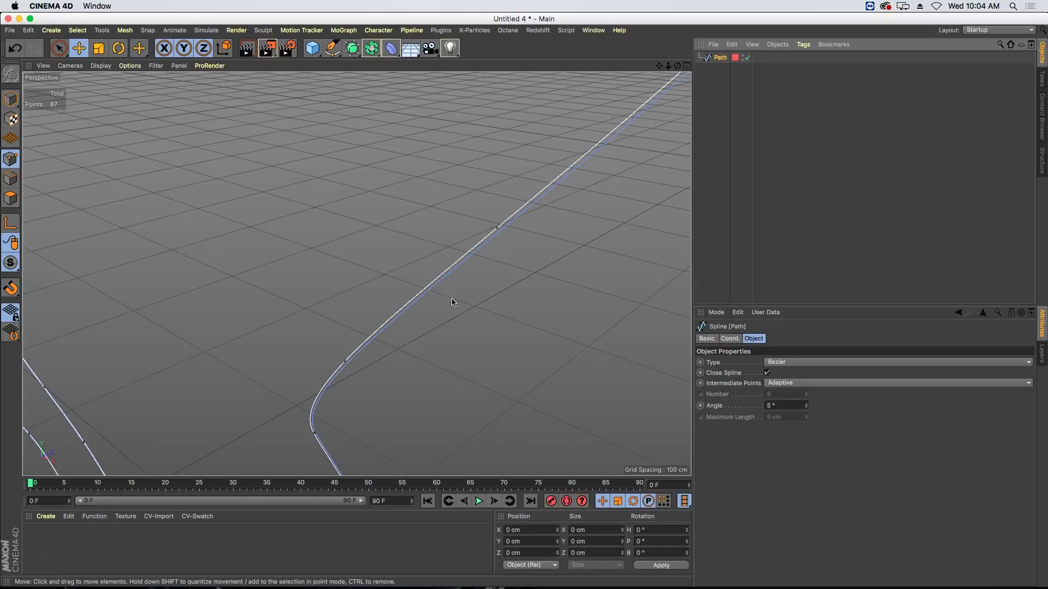
{"action": "left_click_drag", "start_coordinate": [350, 412], "coordinate": [354, 318], "text": "alt"}
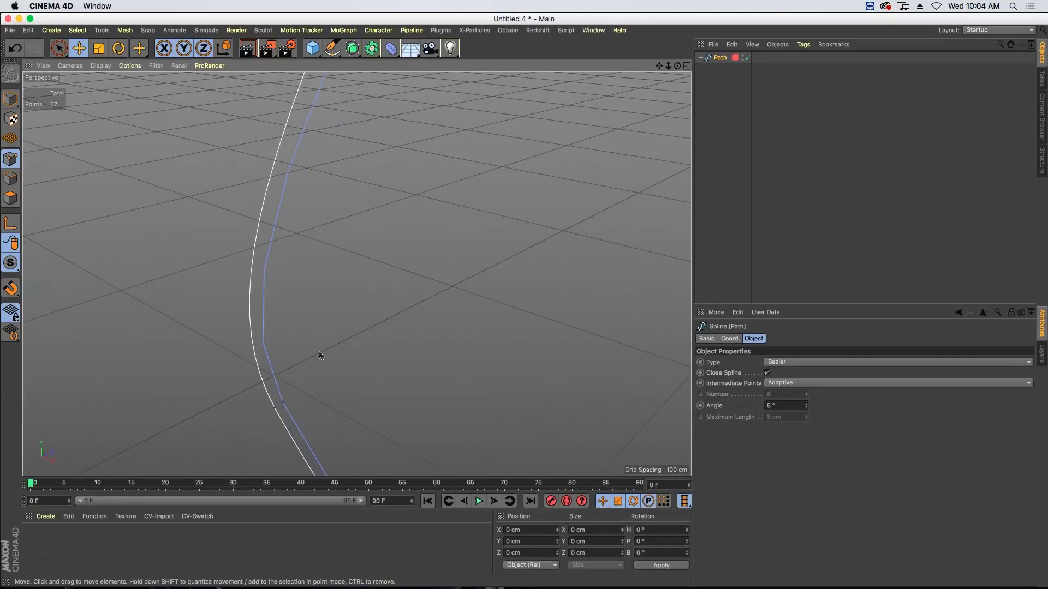
{"action": "left_click", "coordinate": [282, 403]}
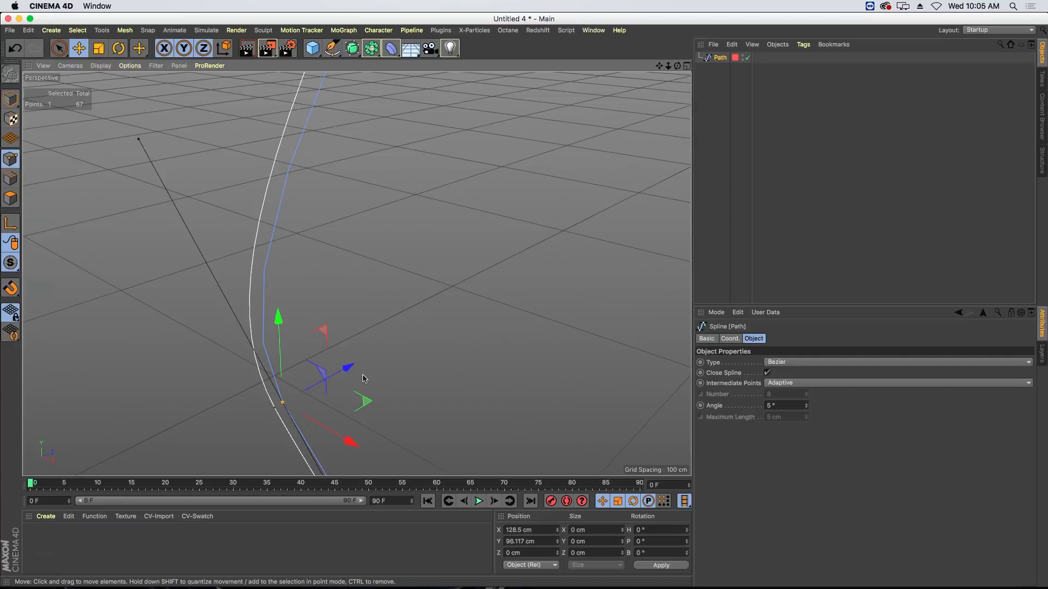
{"action": "key", "text": "super+a"}
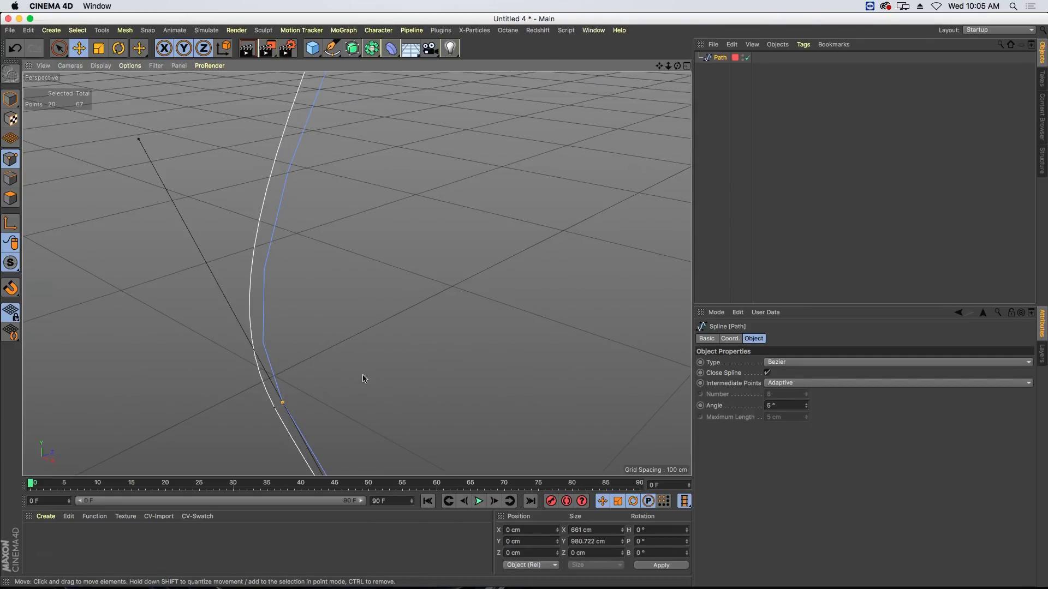
{"action": "key", "text": "Delete"}
Step: Examine the remaining points around the whole number 3 outline for stray or doubled ones
{"action": "right_click_drag", "start_coordinate": [384, 166], "coordinate": [249, 391], "text": "alt"}
{"action": "right_click_drag", "start_coordinate": [386, 267], "coordinate": [277, 437], "text": "alt"}
{"action": "mouse_move", "coordinate": [350, 243]}
{"action": "right_mouse_down", "text": "alt"}
{"action": "mouse_move", "coordinate": [276, 411]}
{"action": "mouse_move", "coordinate": [229, 471]}
{"action": "right_mouse_up", "text": "alt"}
{"action": "middle_click_drag", "start_coordinate": [357, 266], "coordinate": [358, 272], "text": "alt"}
{"action": "right_click_drag", "start_coordinate": [380, 263], "coordinate": [330, 320], "text": "alt"}
{"action": "right_click_drag", "start_coordinate": [302, 176], "coordinate": [372, 105], "text": "alt"}
{"action": "right_click_drag", "start_coordinate": [372, 155], "coordinate": [275, 299], "text": "alt"}
{"action": "middle_click_drag", "start_coordinate": [357, 274], "coordinate": [364, 303], "text": "alt"}
{"action": "right_click_drag", "start_coordinate": [415, 217], "coordinate": [358, 297], "text": "alt"}
{"action": "left_click_drag", "start_coordinate": [392, 251], "coordinate": [337, 238], "text": "alt"}
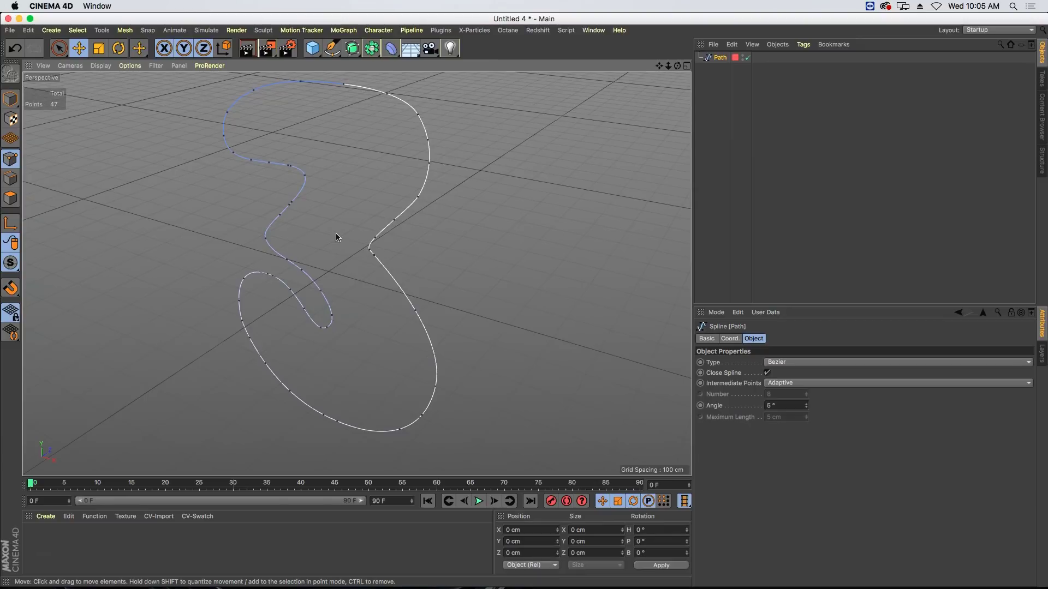
Step: Delete the two closely spaced points just before the upper inner corner of the number 3 with Live Selection
{"action": "key", "text": "9"}
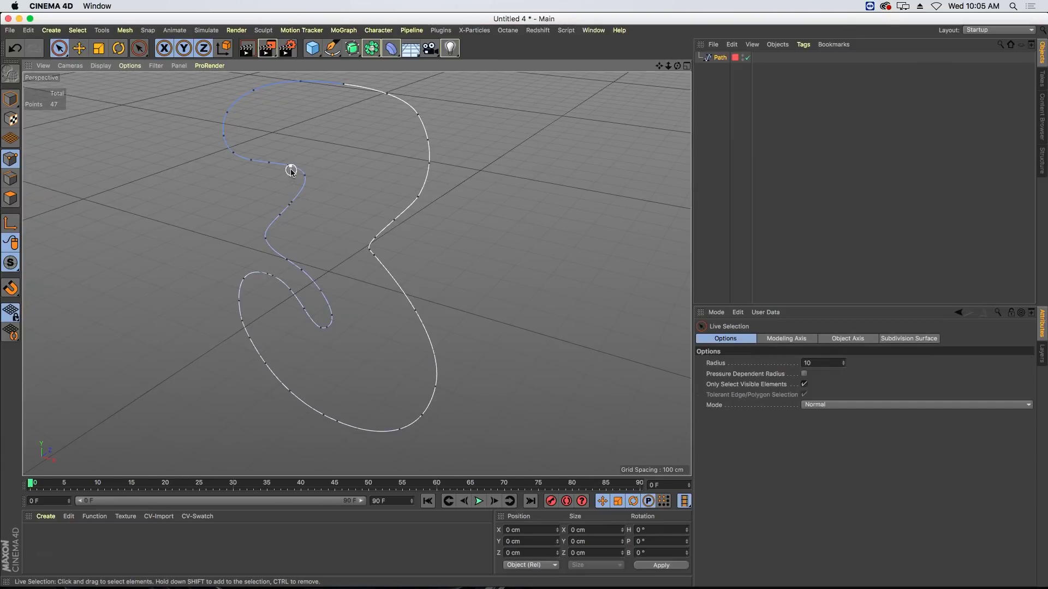
{"action": "left_click", "coordinate": [288, 166]}
{"action": "scroll", "coordinate": [292, 164], "scroll_direction": "up", "scroll_amount": 5}
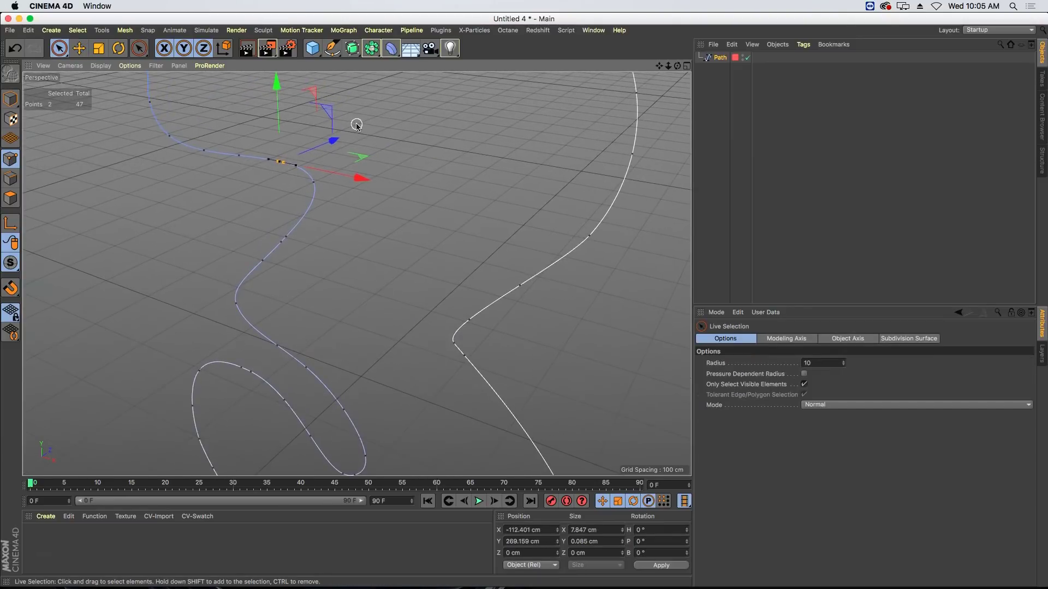
{"action": "key", "text": "Delete"}
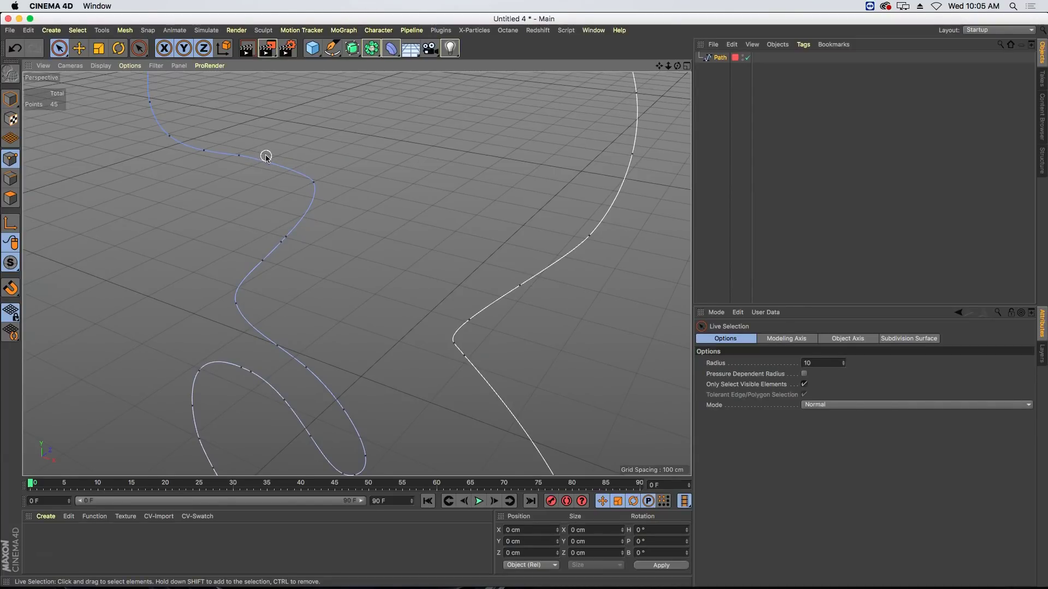
Step: Try to reshape the curve near the upper inner corner by moving the tangent handle of the neighbouring spline point
{"action": "left_click", "coordinate": [243, 157]}
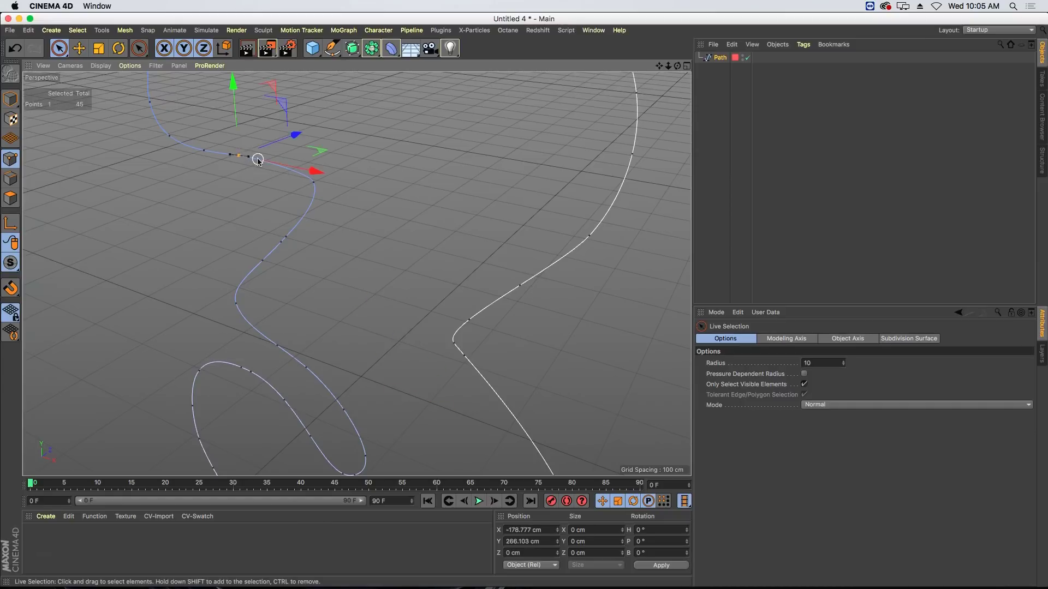
{"action": "key", "text": "e"}
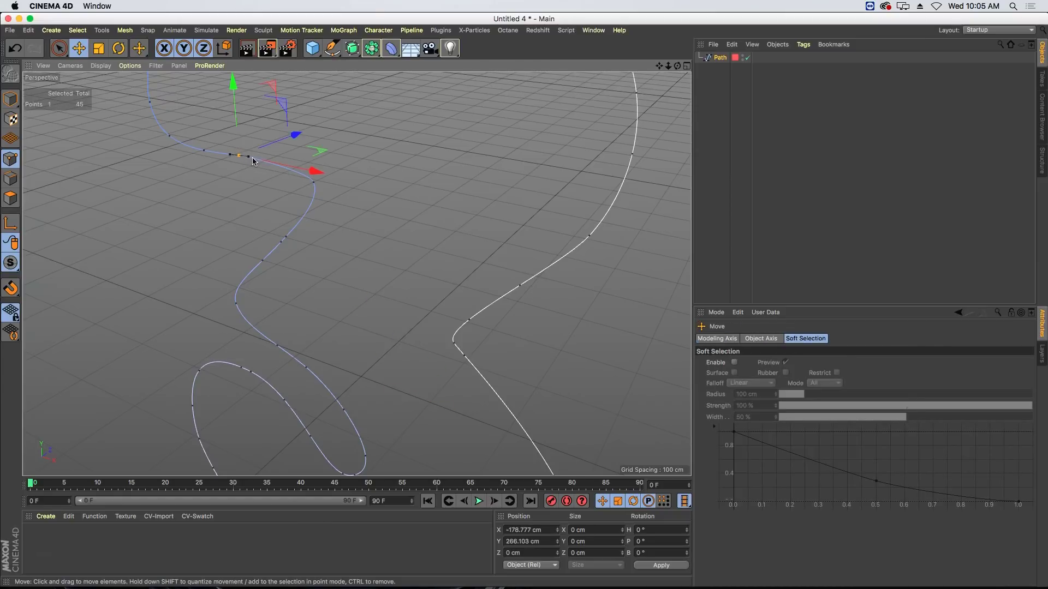
{"action": "left_click_drag", "start_coordinate": [255, 160], "coordinate": [267, 165]}
{"action": "key", "text": "super+z"}
{"action": "scroll", "coordinate": [405, 215], "scroll_direction": "down", "scroll_amount": 4}
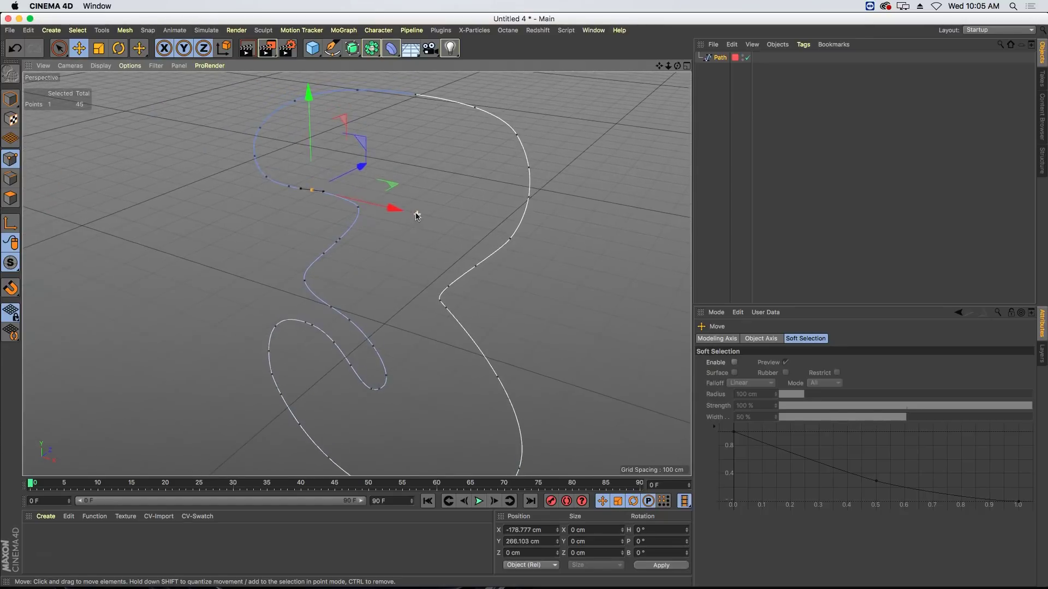
Step: Switch to the open project 123_setup.c4d
{"action": "scroll", "coordinate": [413, 223], "scroll_direction": "down", "scroll_amount": 1}
{"action": "left_click_drag", "start_coordinate": [415, 280], "coordinate": [375, 330], "text": "alt"}
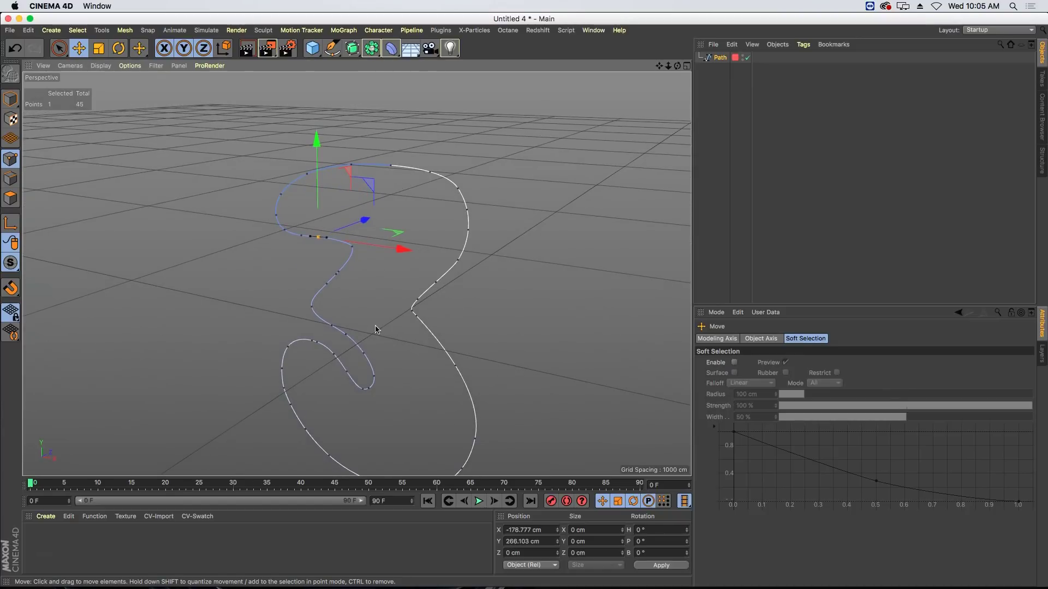
{"action": "key", "text": "v"}
{"action": "mouse_move", "coordinate": [369, 364]}
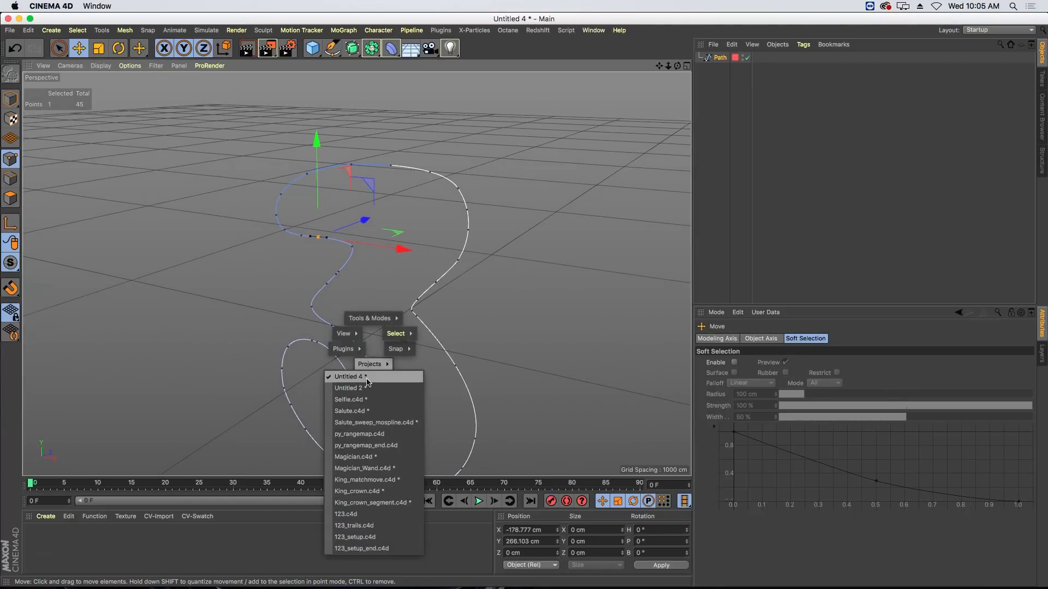
{"action": "left_click", "coordinate": [390, 538]}
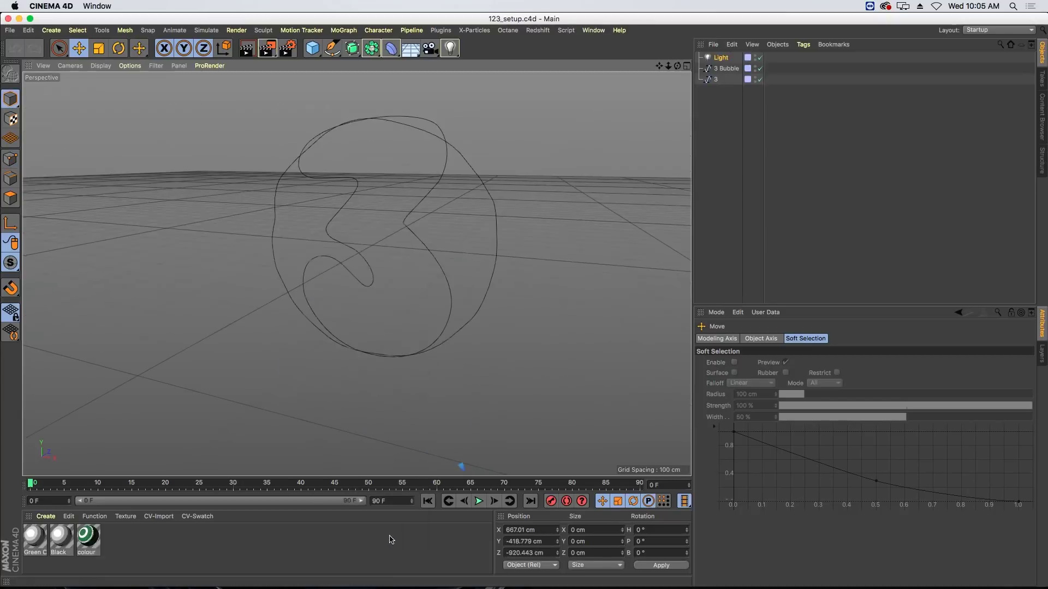
Step: Compare the point counts of the 3 and 3 Bubble splines in point mode, checking the viewport HUD's Total Points and Selected Points options
{"action": "left_click", "coordinate": [720, 93]}
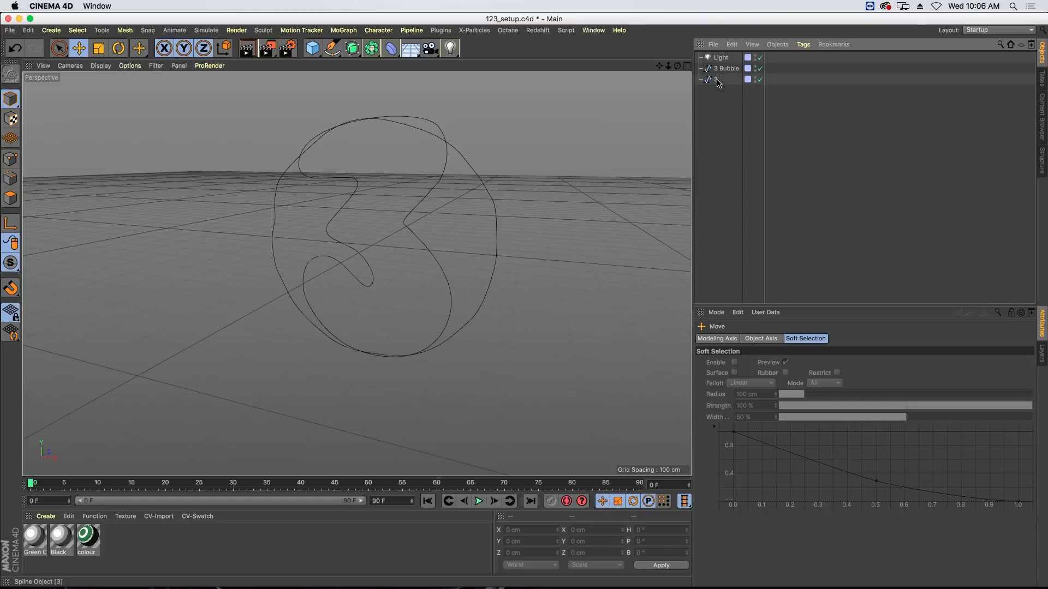
{"action": "left_click", "coordinate": [716, 80]}
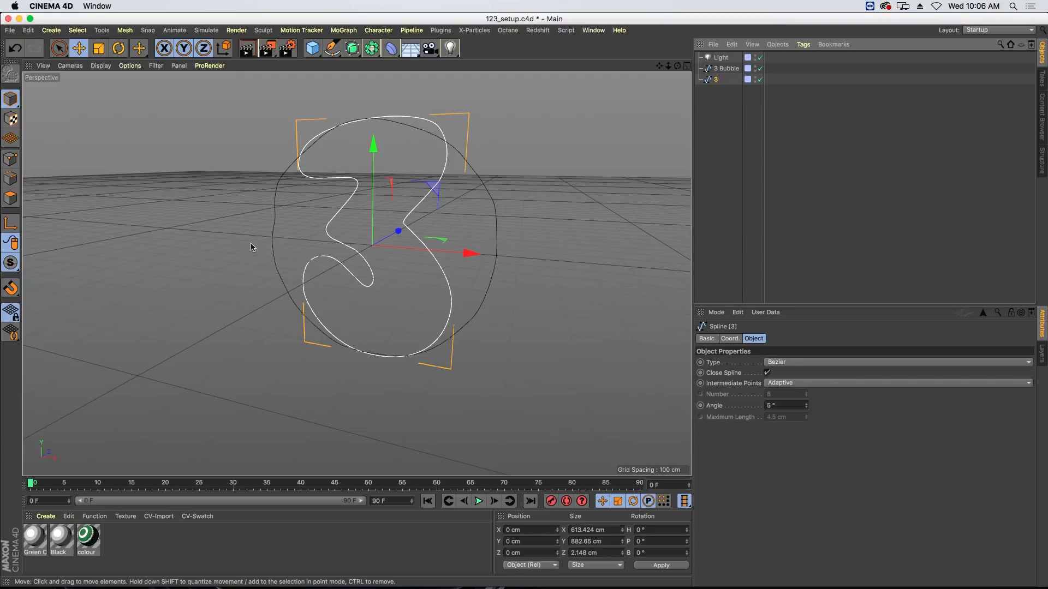
{"action": "key", "text": "shift+v"}
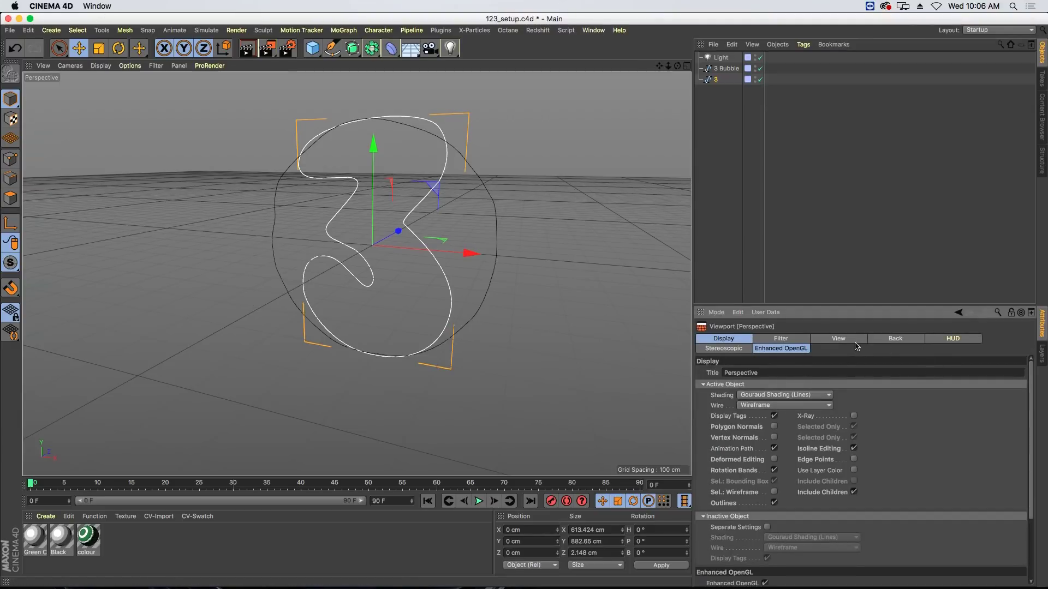
{"action": "left_click", "coordinate": [934, 340]}
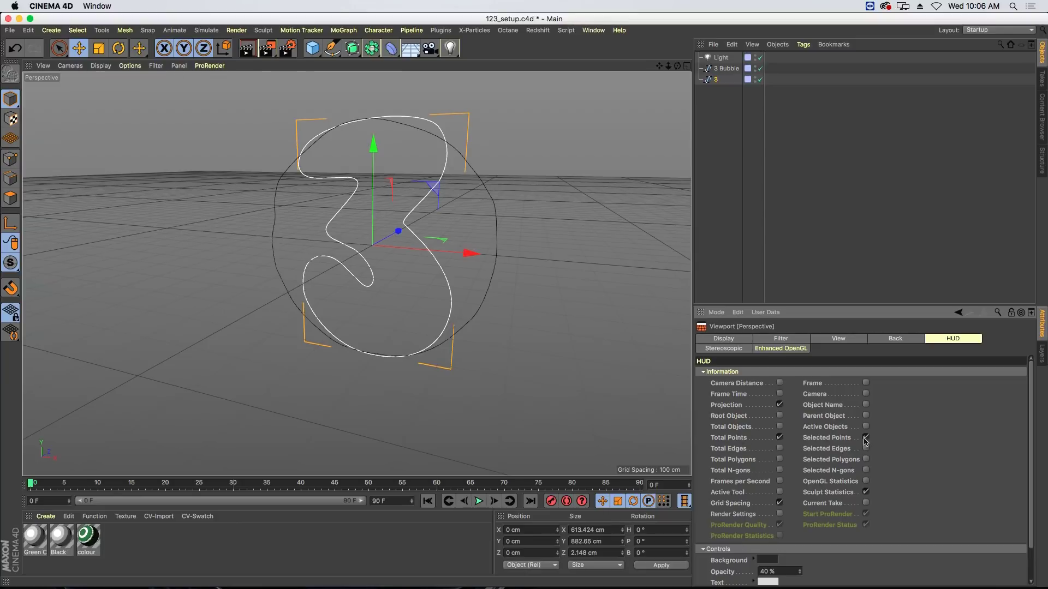
{"action": "left_click", "coordinate": [13, 159]}
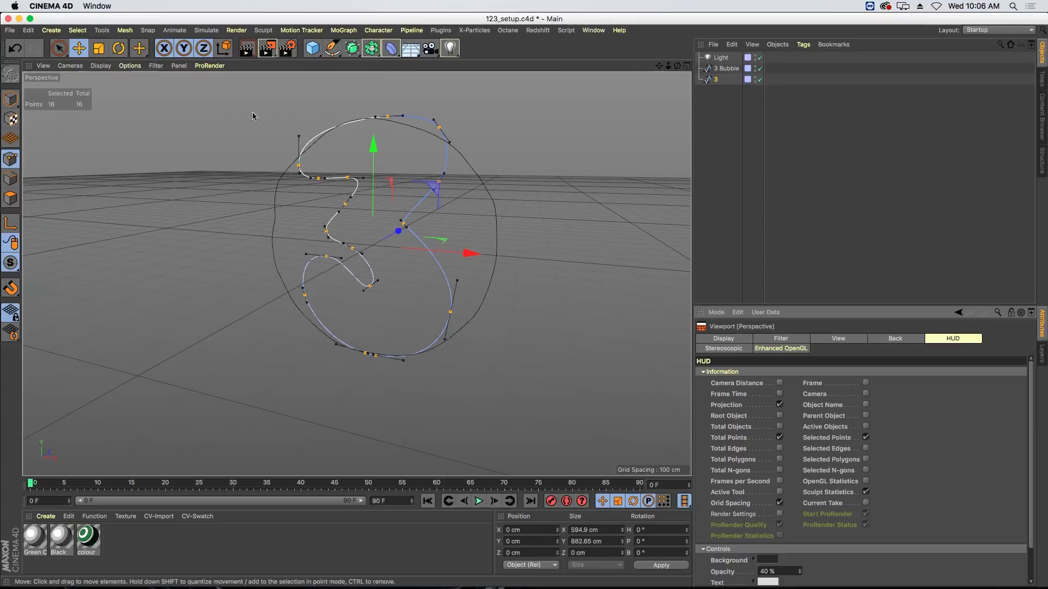
{"action": "left_click", "coordinate": [726, 69]}
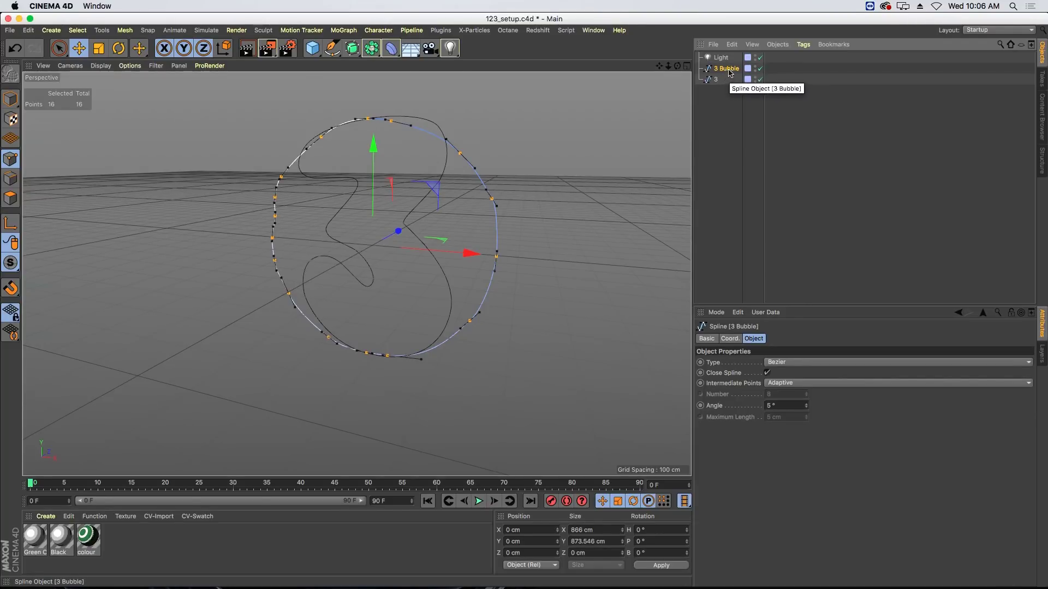
Step: Duplicate the 3 Bubble spline as bubble and disable the 3 Bubble and 3 splines
{"action": "left_click_drag", "start_coordinate": [728, 71], "coordinate": [733, 131], "text": "ctrl"}
{"action": "double_click", "coordinate": [732, 91]}
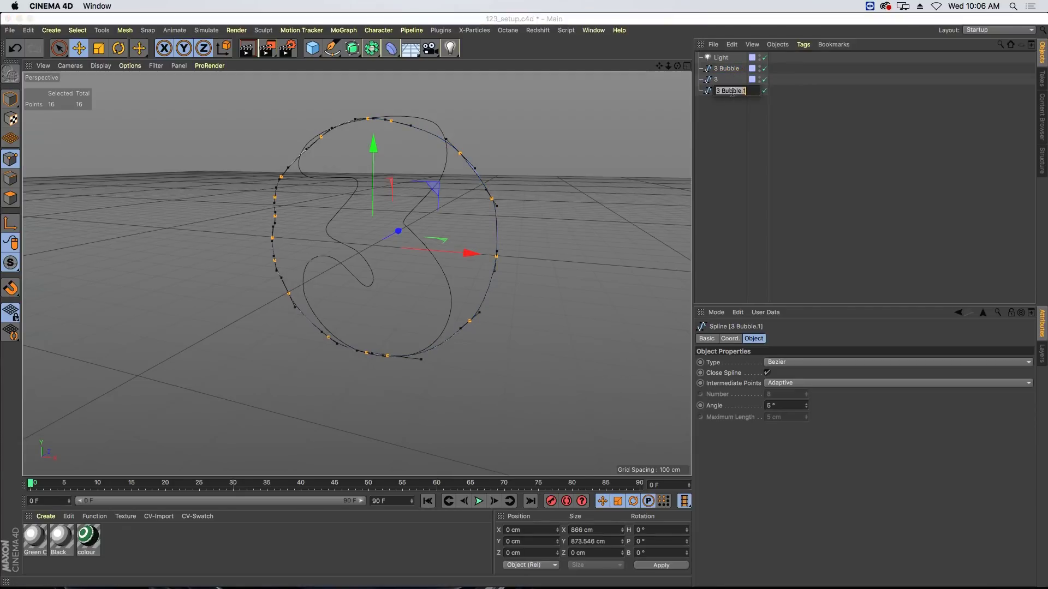
{"action": "type", "text": "4"}
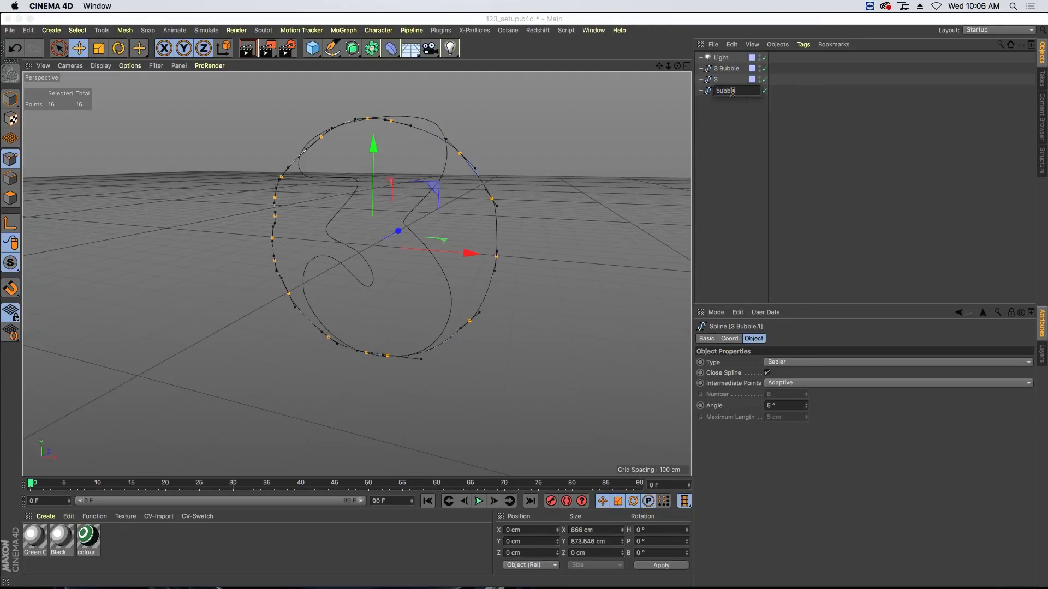
{"action": "key", "text": "Return"}
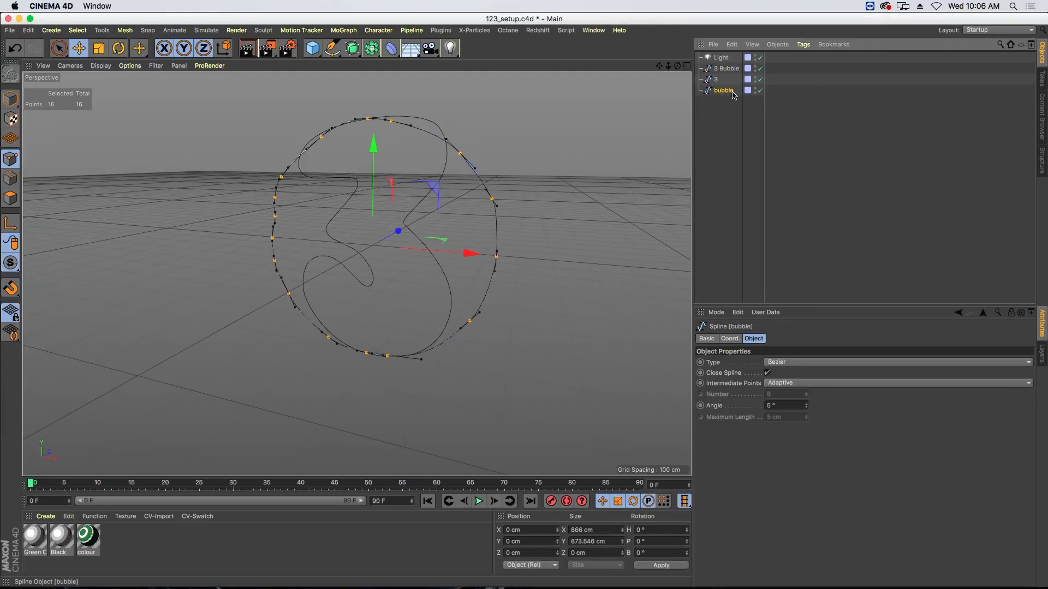
{"action": "left_click", "coordinate": [761, 69]}
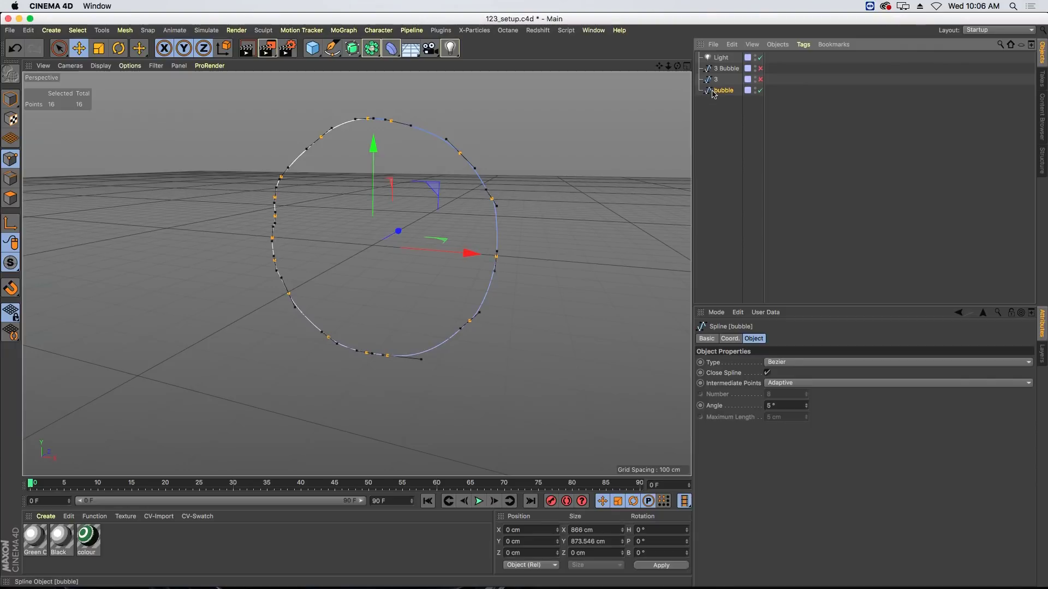
Step: Shrink the bubble spline as a whole object to a size of 2 cm in X and 2 cm in Y
{"action": "key", "text": "Return"}
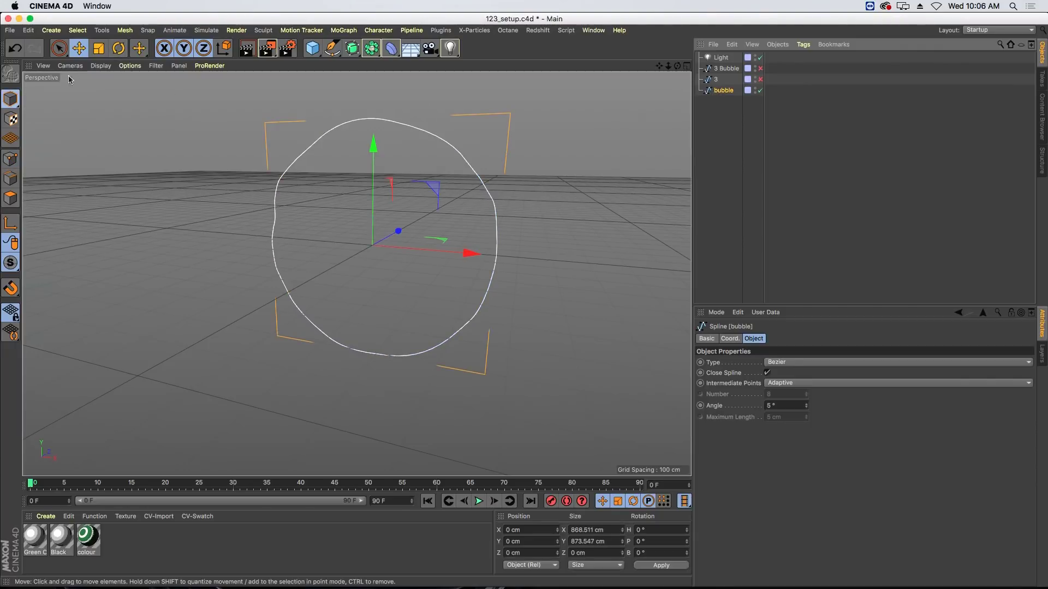
{"action": "left_click", "coordinate": [94, 51]}
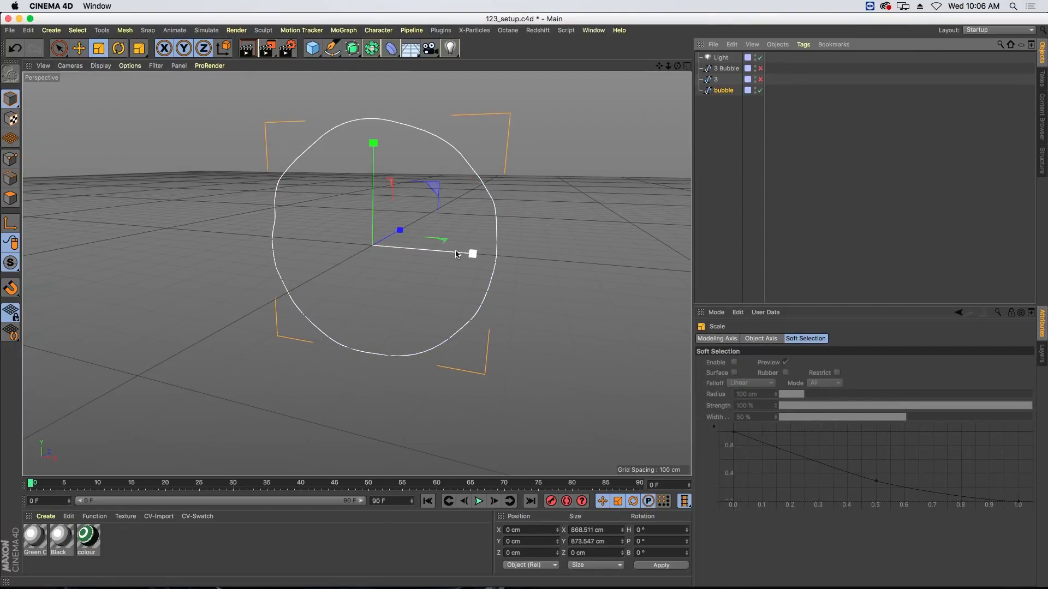
{"action": "left_click_drag", "start_coordinate": [461, 234], "coordinate": [189, 437]}
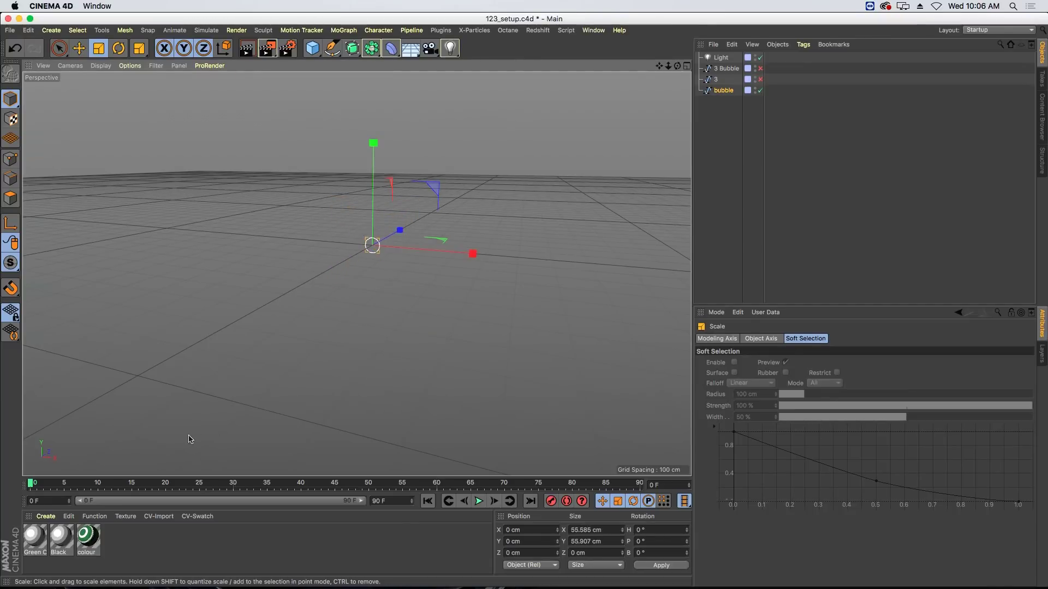
{"action": "left_click", "coordinate": [605, 532]}
{"action": "type", "text": "2"}
{"action": "key", "text": "Tab"}
{"action": "type", "text": "2"}
{"action": "key", "text": "Tab"}
{"action": "key", "text": "Return"}
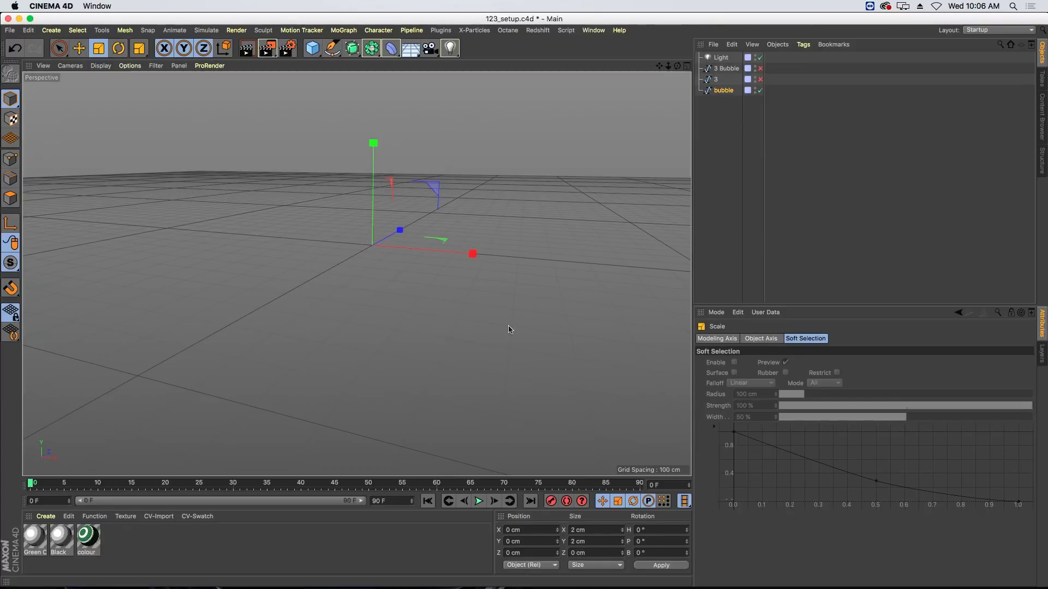
Step: Add a Pose Morph tag with Points mixing to the bubble spline and delete its default Pose.0
{"action": "left_click", "coordinate": [723, 94]}
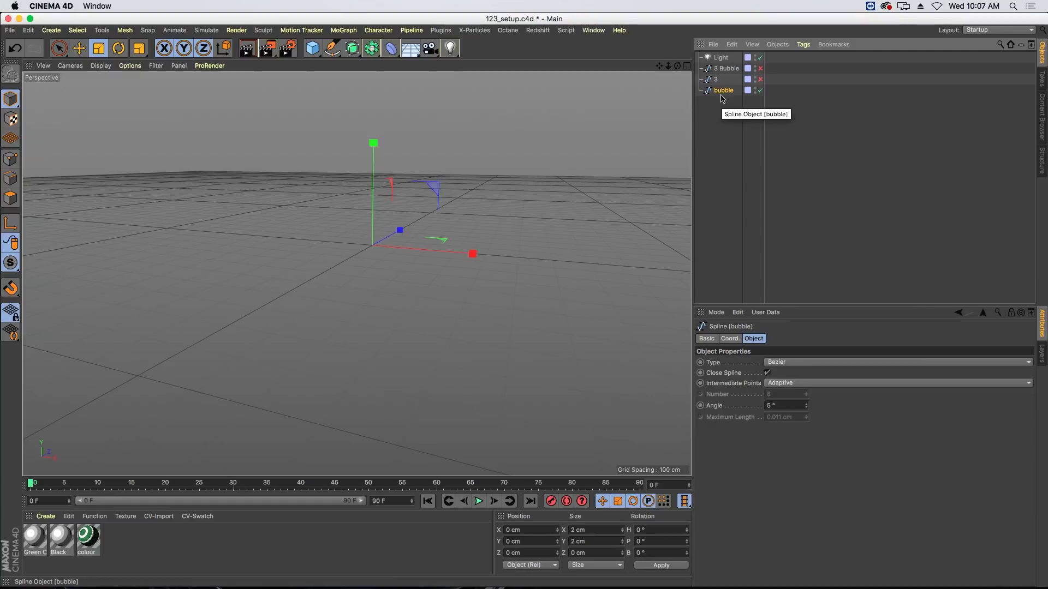
{"action": "left_click", "coordinate": [802, 44]}
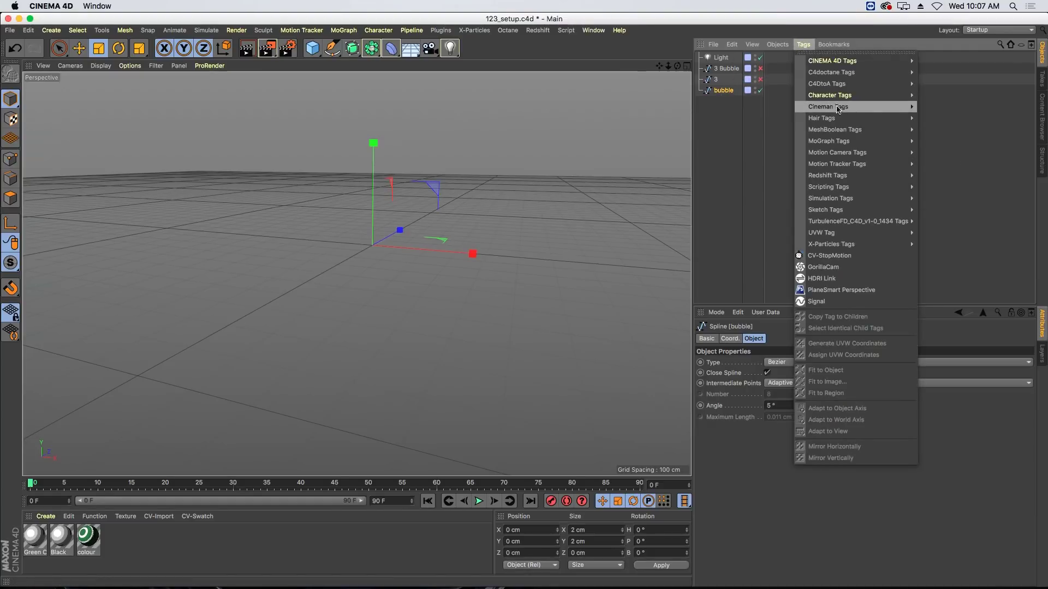
{"action": "mouse_move", "coordinate": [846, 97]}
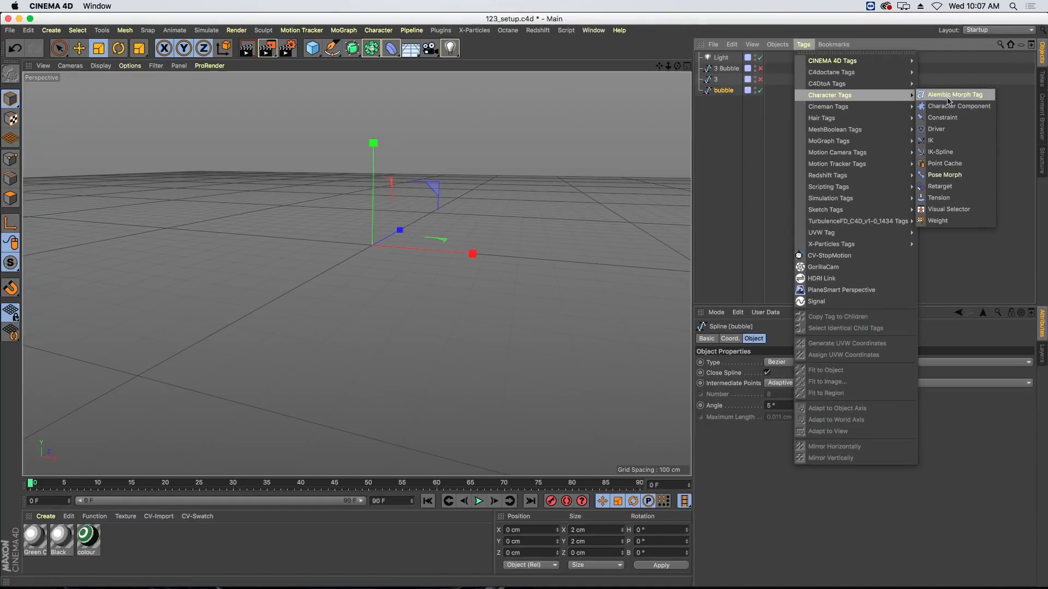
{"action": "left_click", "coordinate": [973, 176]}
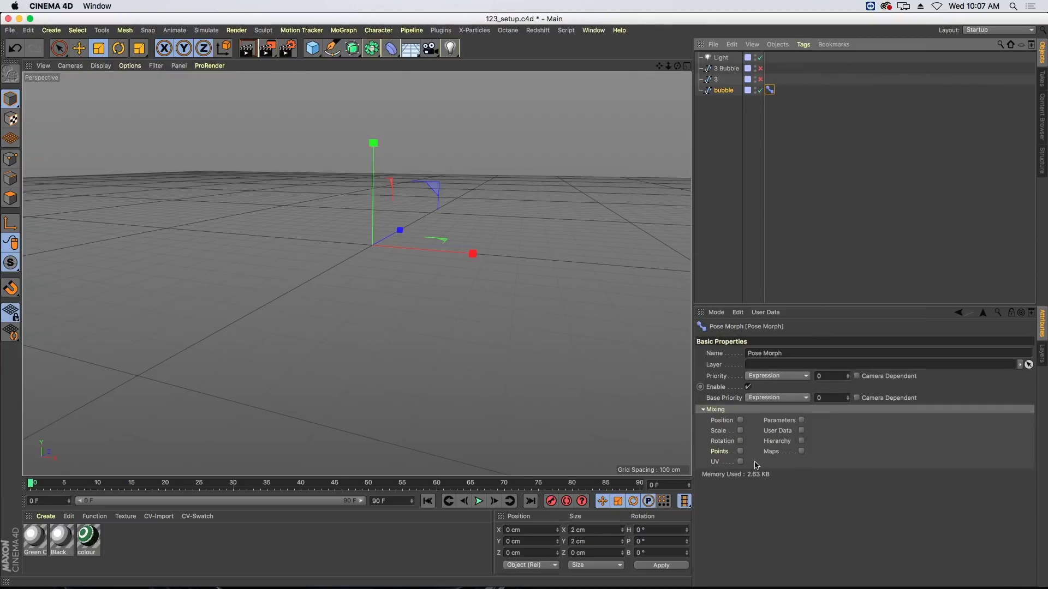
{"action": "left_click", "coordinate": [740, 452]}
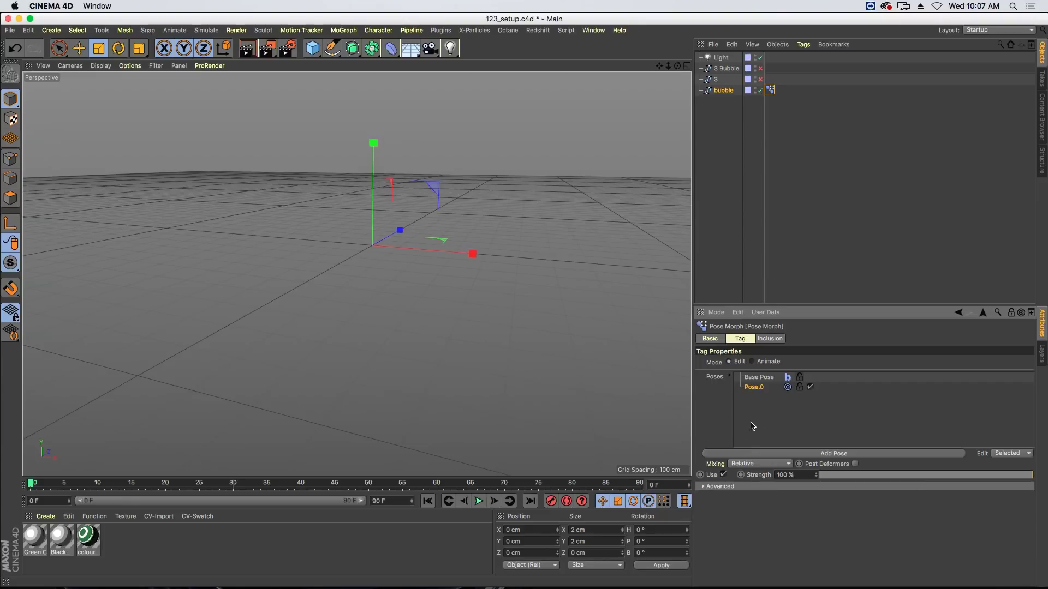
{"action": "key", "text": "Delete"}
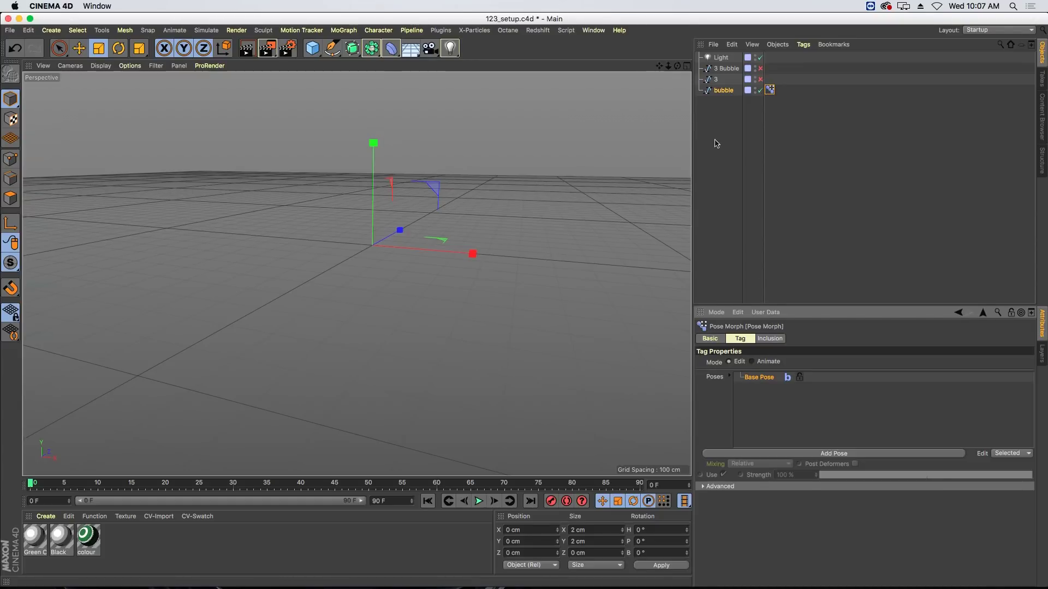
Step: Add 3 Bubble as a relative morph target and 3 as an absolute morph target to the Pose Morph tag
{"action": "left_click_drag", "start_coordinate": [727, 69], "coordinate": [772, 414]}
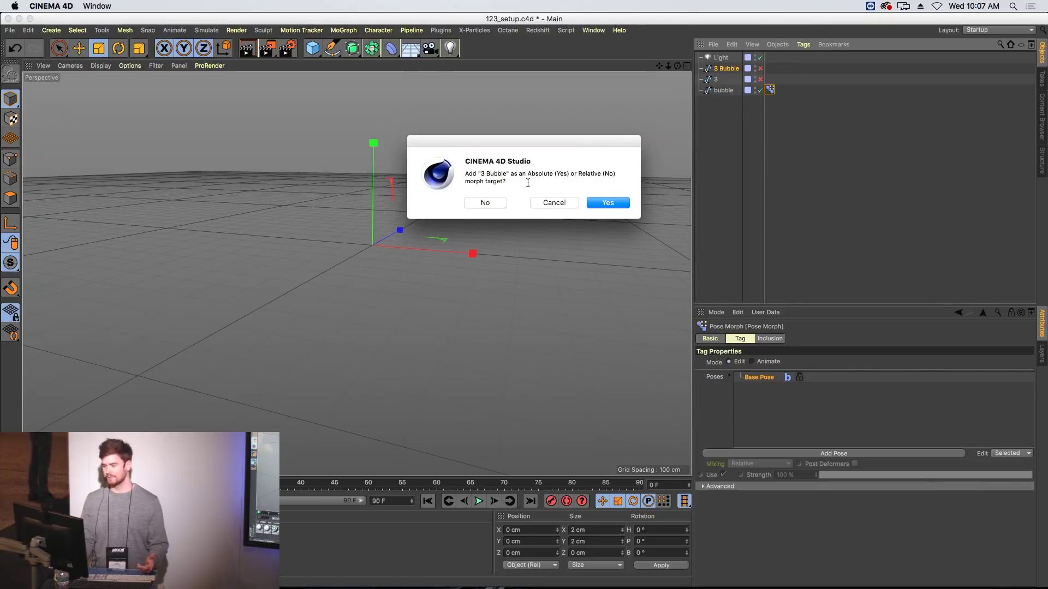
{"action": "left_click", "coordinate": [485, 203]}
{"action": "left_click_drag", "start_coordinate": [715, 81], "coordinate": [753, 402]}
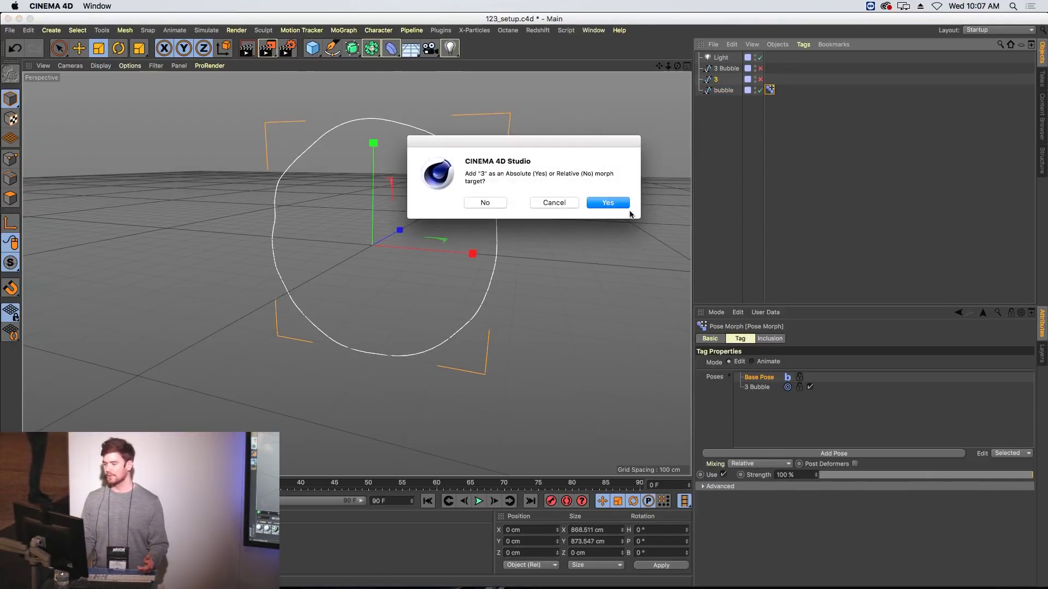
{"action": "left_click", "coordinate": [614, 202]}
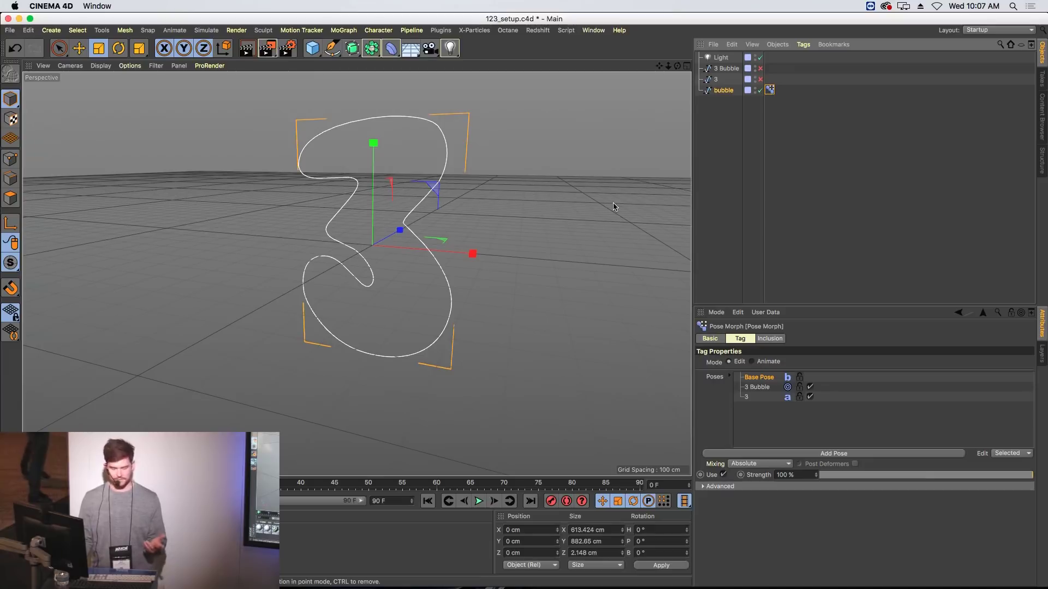
Step: Try Relative mixing for the 3 pose and check the combined morph in Animate mode
{"action": "left_click", "coordinate": [747, 399]}
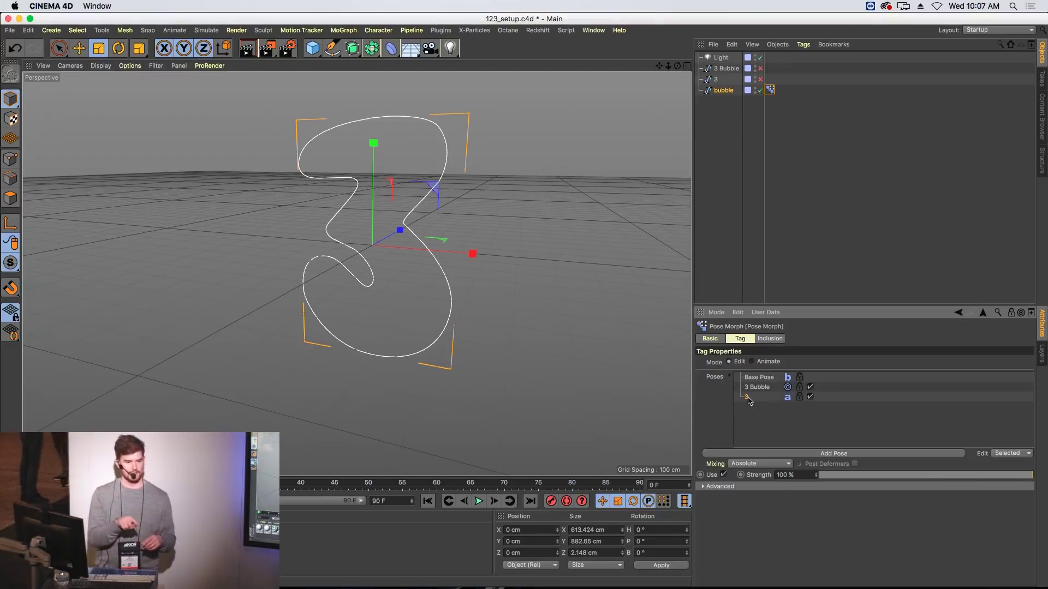
{"action": "left_click", "coordinate": [761, 465]}
{"action": "left_click", "coordinate": [756, 489]}
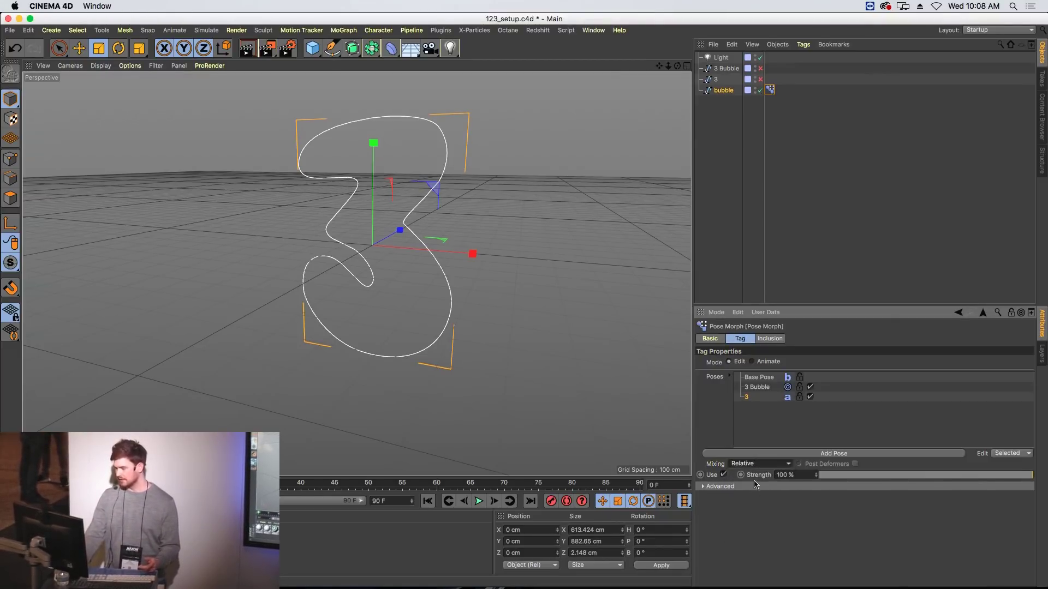
{"action": "left_click", "coordinate": [753, 361]}
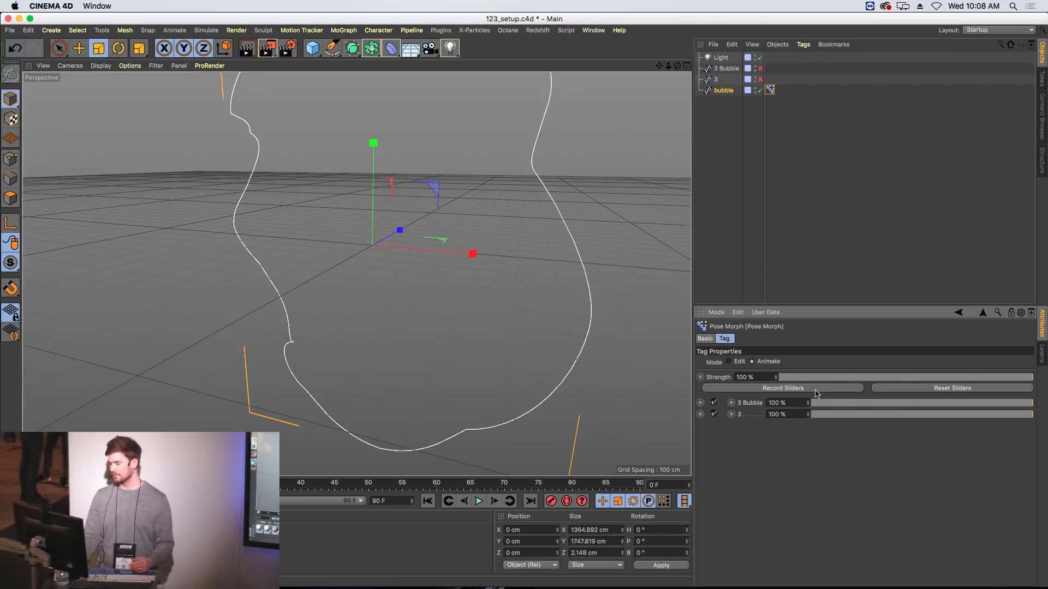
Step: Set the 3 pose's mixing to Absolute and put the Pose Morph tag in Animate mode
{"action": "left_click", "coordinate": [740, 361]}
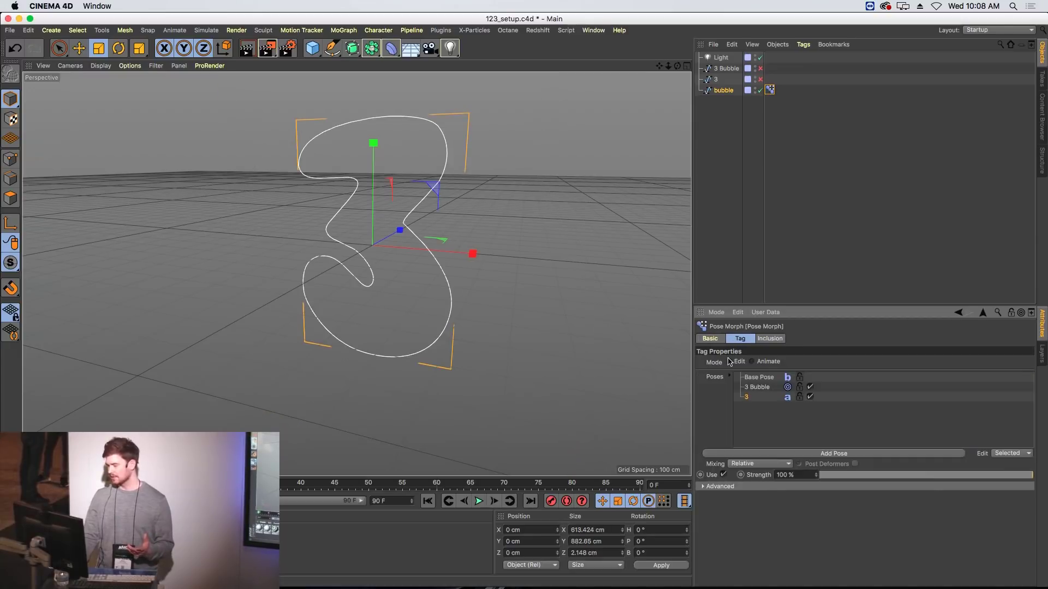
{"action": "left_click", "coordinate": [754, 465]}
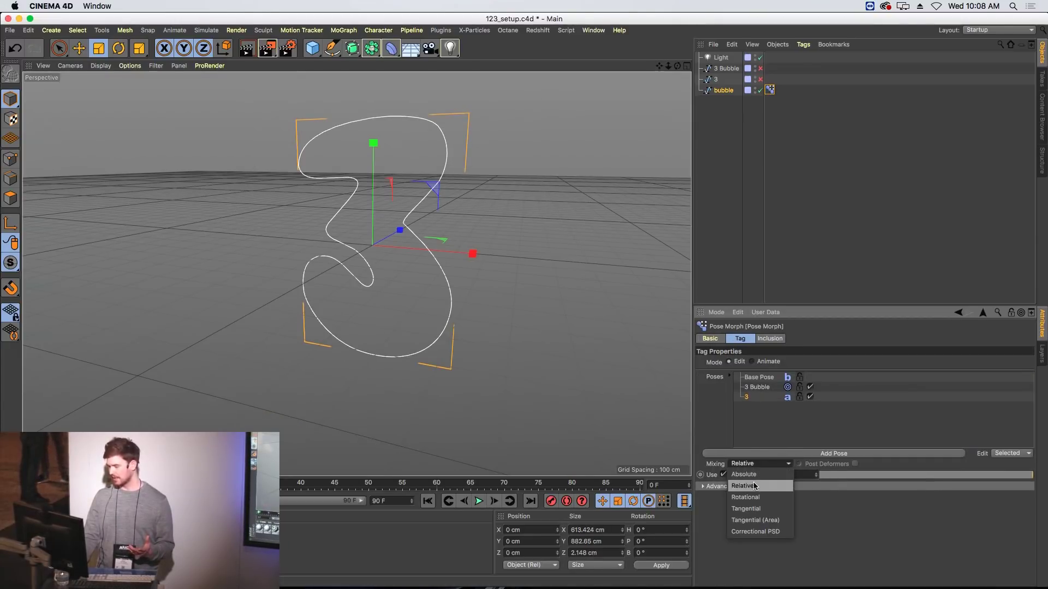
{"action": "left_click", "coordinate": [753, 476]}
{"action": "left_click", "coordinate": [752, 361]}
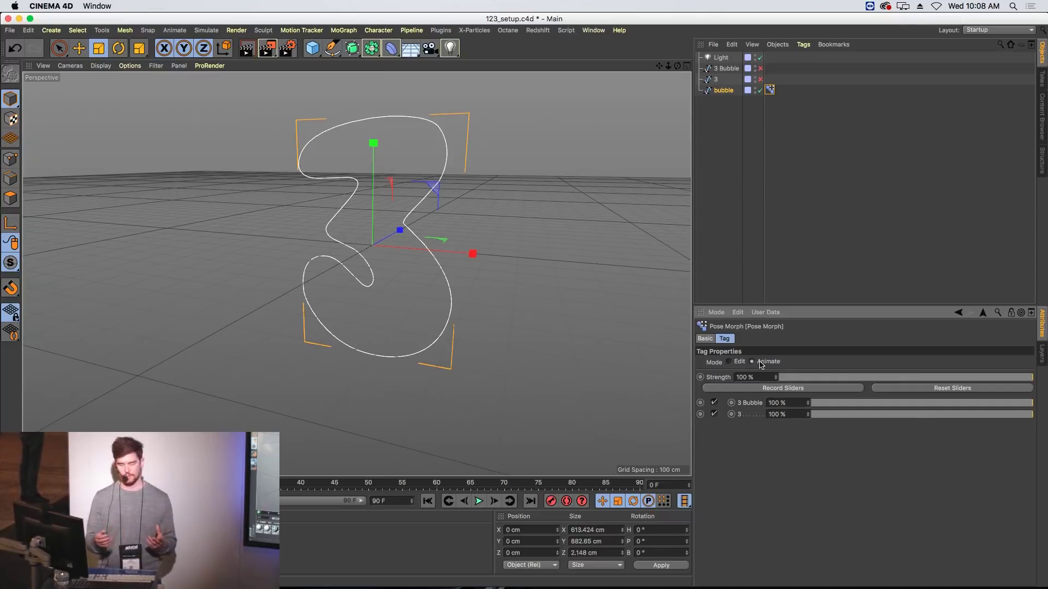
Step: Set the 3 Bubble pose strength to 0 % and the 3 pose strength to 100 %, and go to frame 60
{"action": "left_click_drag", "start_coordinate": [963, 414], "coordinate": [1031, 416]}
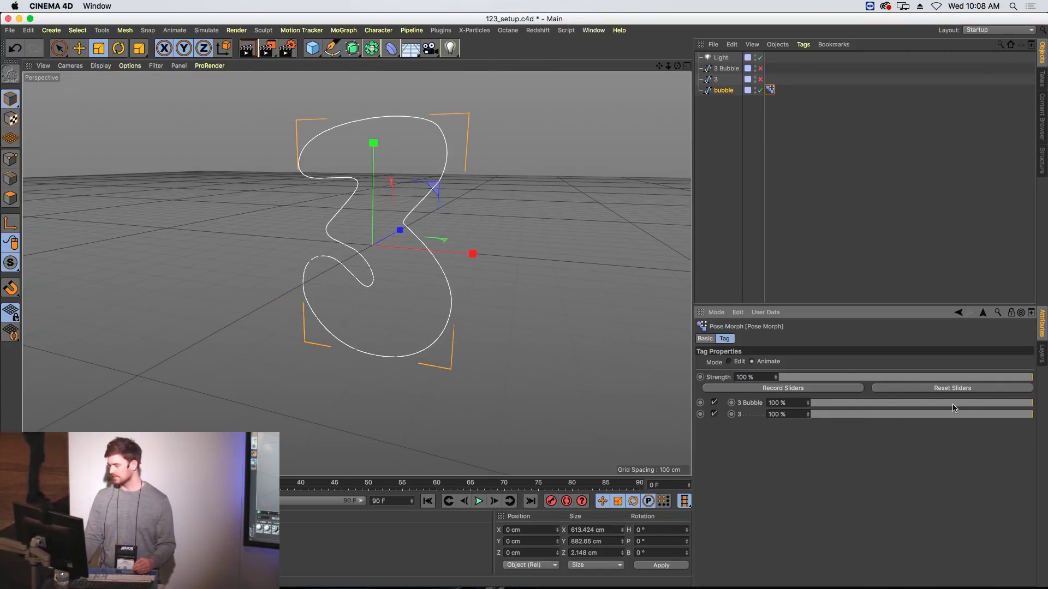
{"action": "left_click_drag", "start_coordinate": [952, 404], "coordinate": [667, 400]}
{"action": "left_click_drag", "start_coordinate": [940, 418], "coordinate": [1033, 414]}
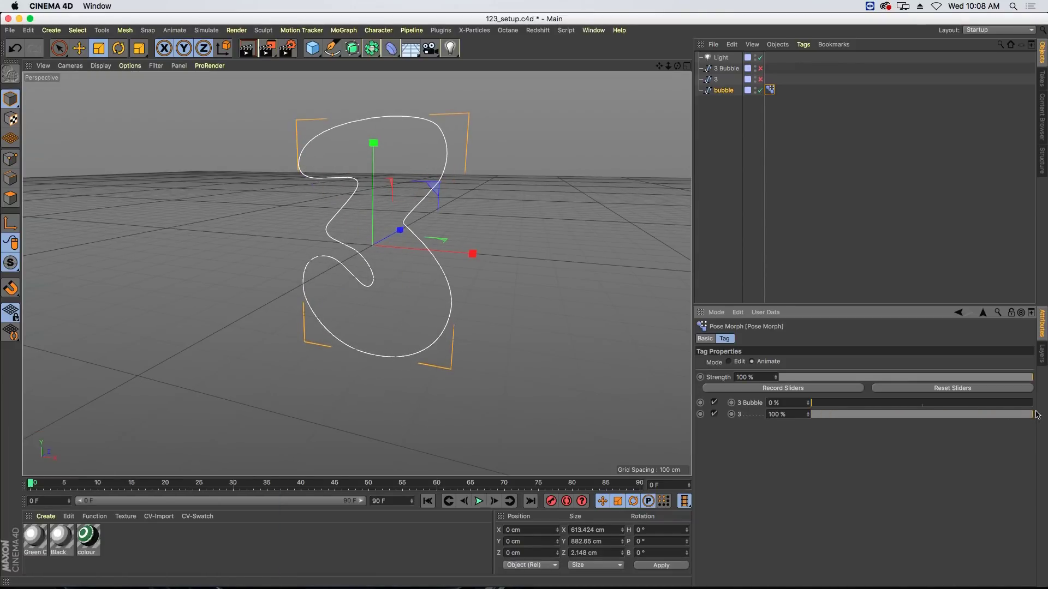
{"action": "left_click", "coordinate": [436, 483]}
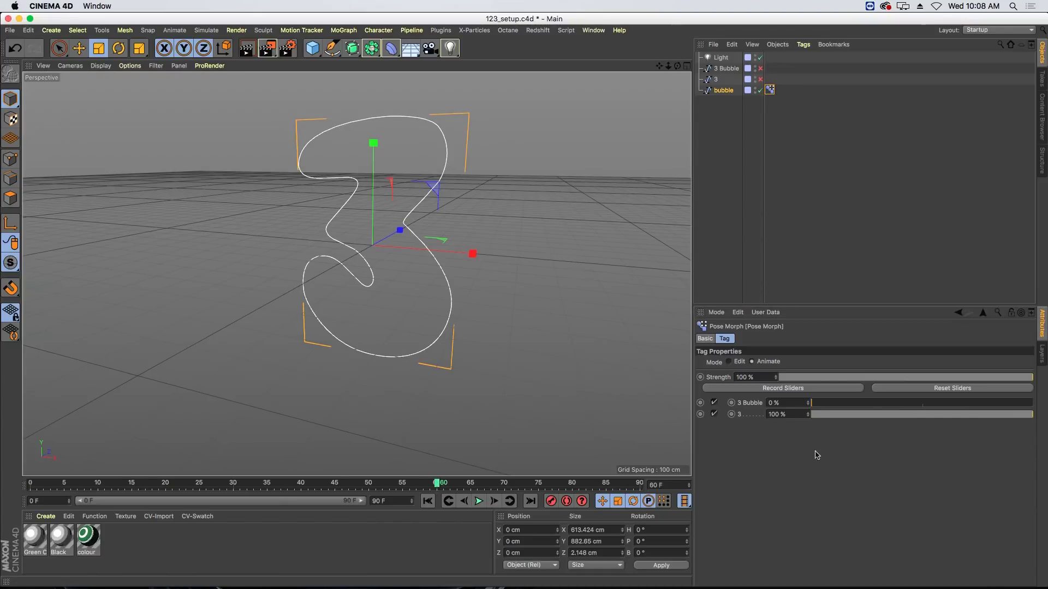
Step: Keyframe the 3 pose strength at 100 % on frame 60 and 0 % on frame 0, and start playback
{"action": "left_click", "coordinate": [731, 414]}
{"action": "left_click", "coordinate": [427, 501]}
{"action": "left_click_drag", "start_coordinate": [849, 414], "coordinate": [812, 415]}
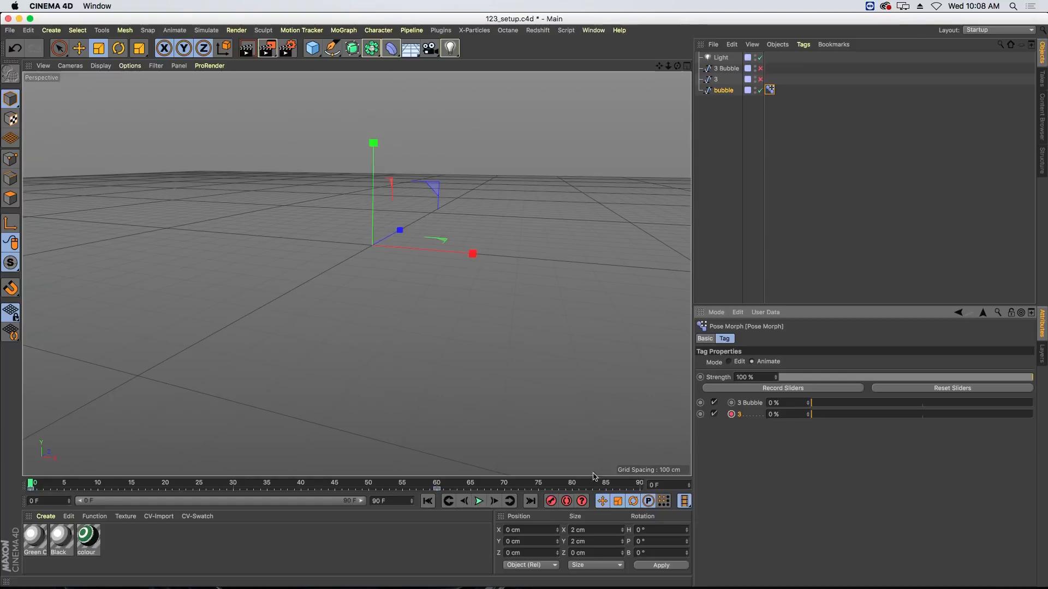
{"action": "left_click", "coordinate": [479, 501]}
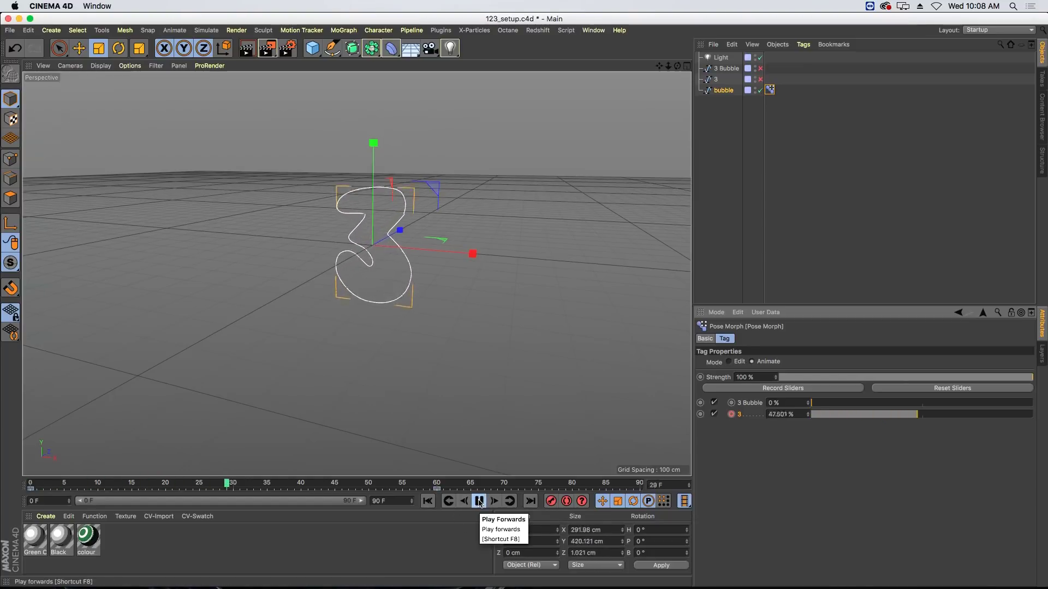
Step: Keyframe the 3 Bubble pose strength at 62 % on frame 50 and 0 % on frame 0, and play back the combined morph
{"action": "left_click_drag", "start_coordinate": [813, 403], "coordinate": [934, 402]}
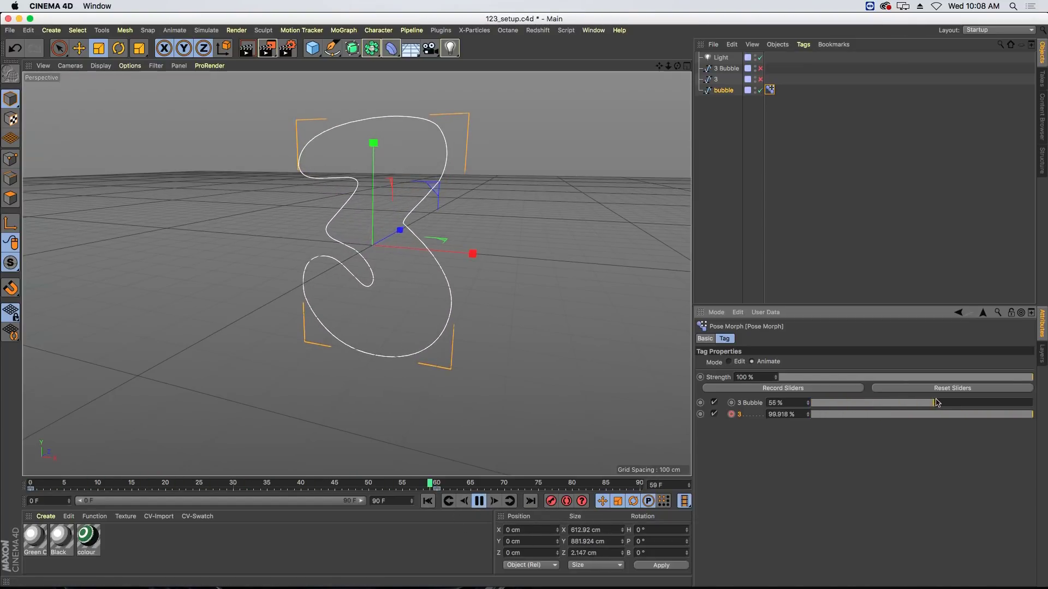
{"action": "left_click", "coordinate": [479, 501]}
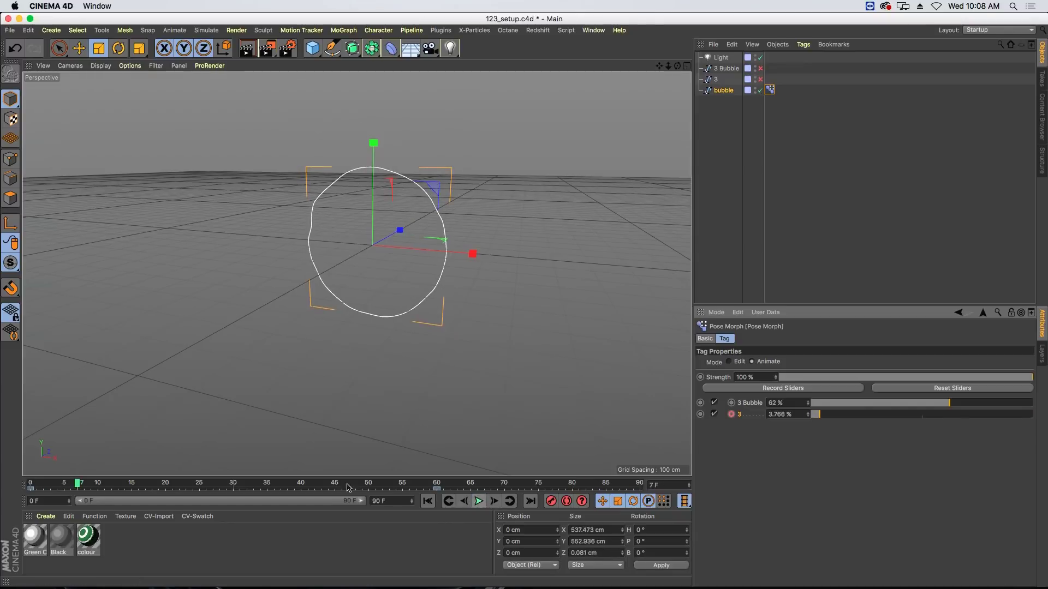
{"action": "left_click", "coordinate": [368, 486]}
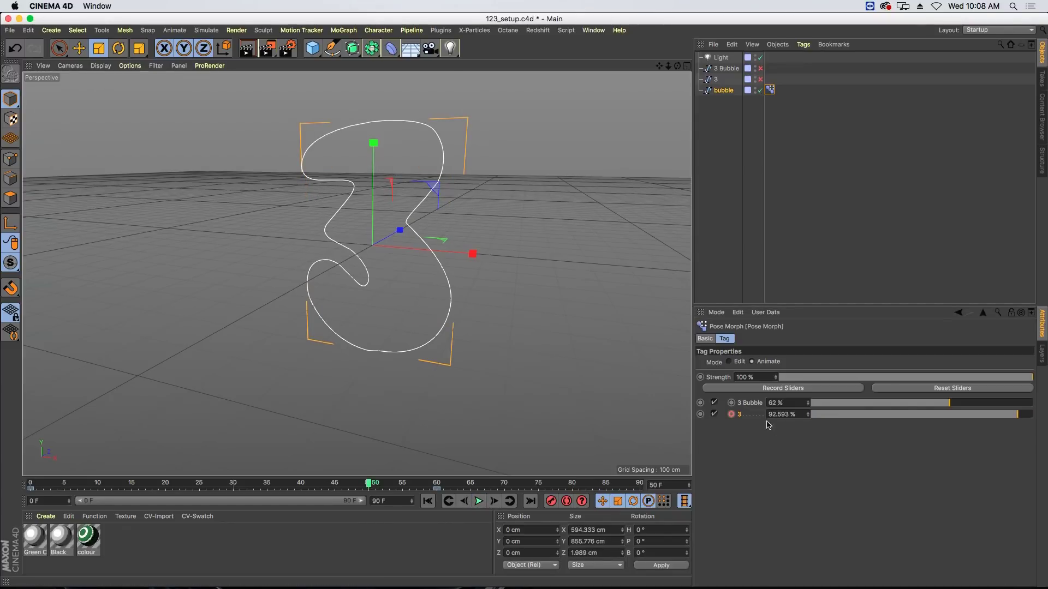
{"action": "left_click", "coordinate": [428, 501]}
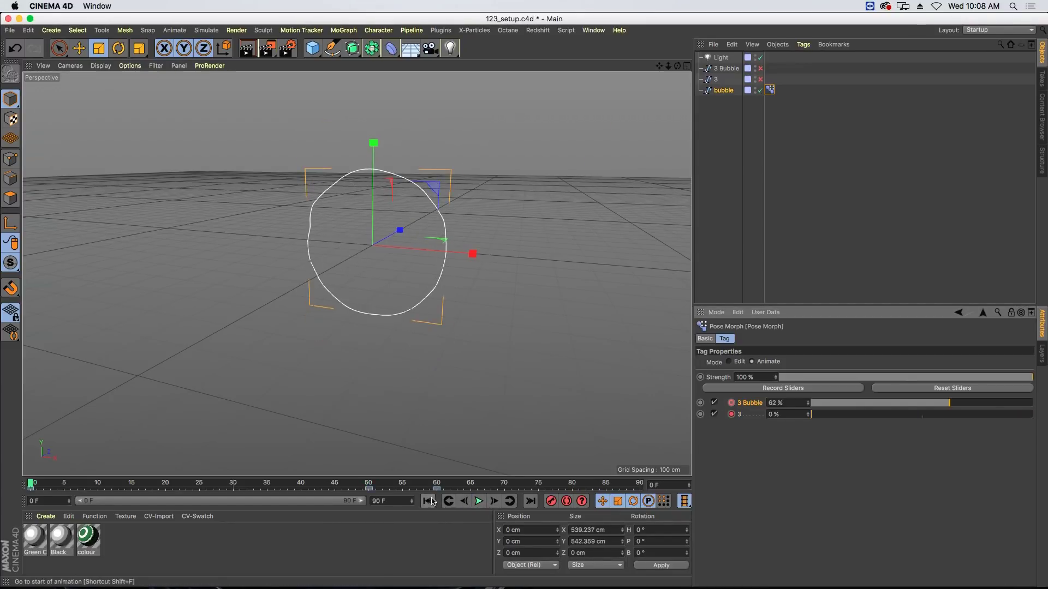
{"action": "left_click", "coordinate": [823, 404]}
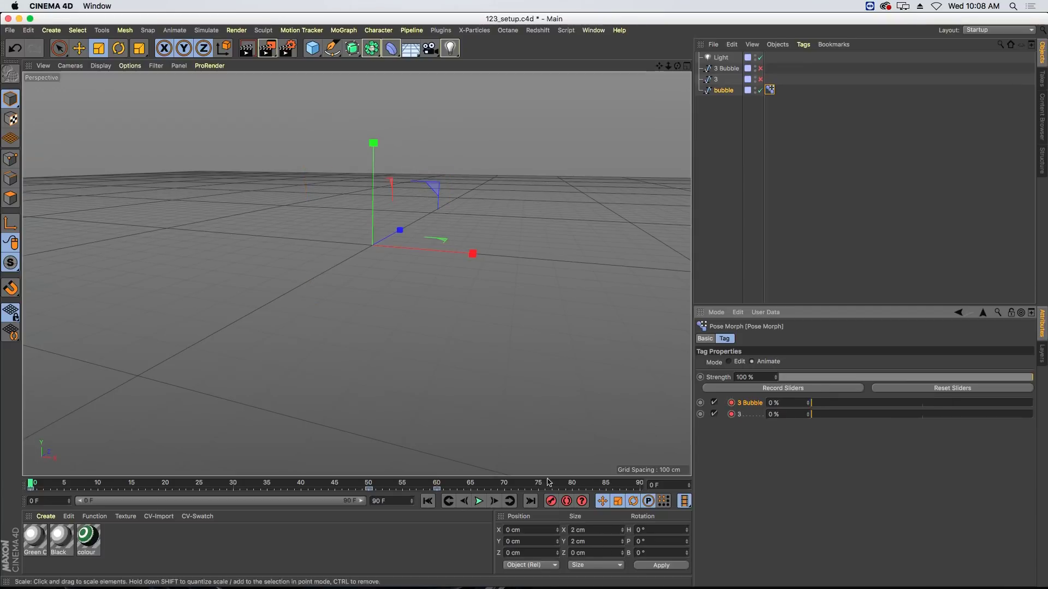
{"action": "left_click", "coordinate": [479, 501]}
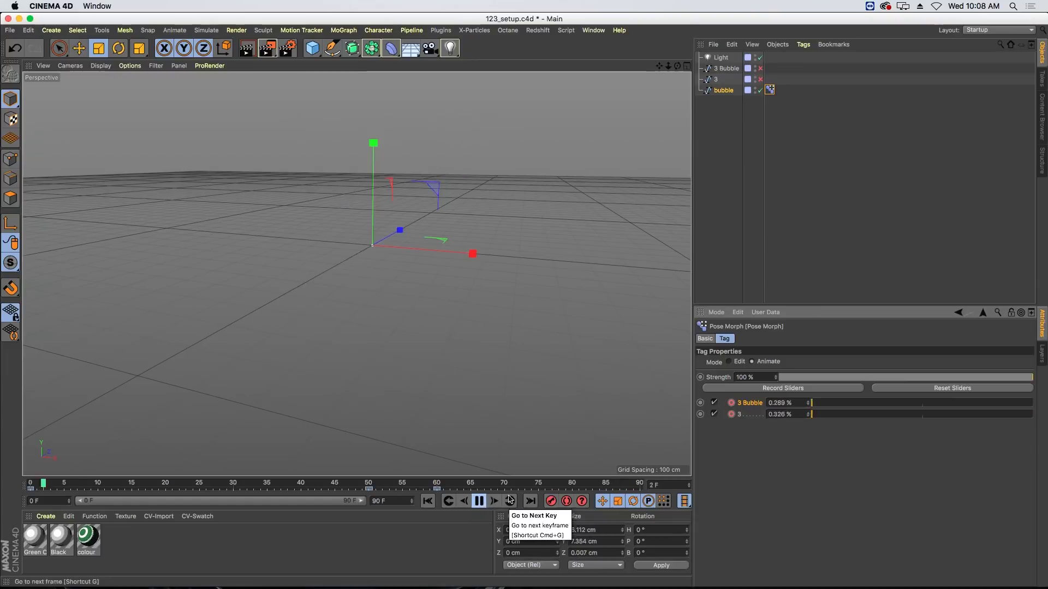
{"action": "left_click", "coordinate": [480, 501]}
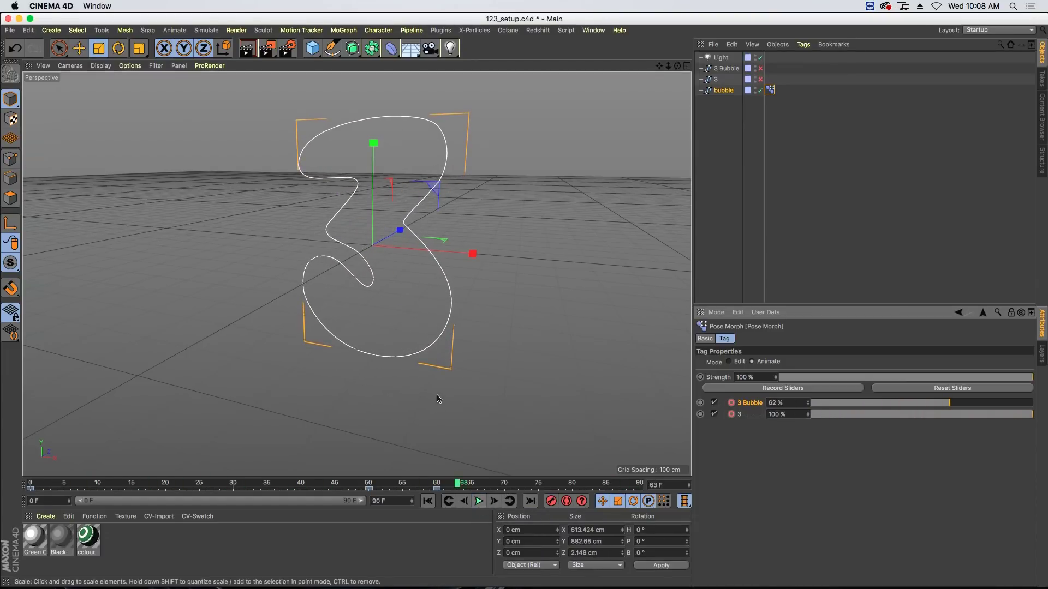
Step: Add an Extrude generator as the parent of the bubble spline
{"action": "left_click", "coordinate": [722, 90]}
{"action": "left_click_drag", "start_coordinate": [377, 191], "coordinate": [431, 180], "text": "alt"}
{"action": "left_click", "coordinate": [351, 51]}
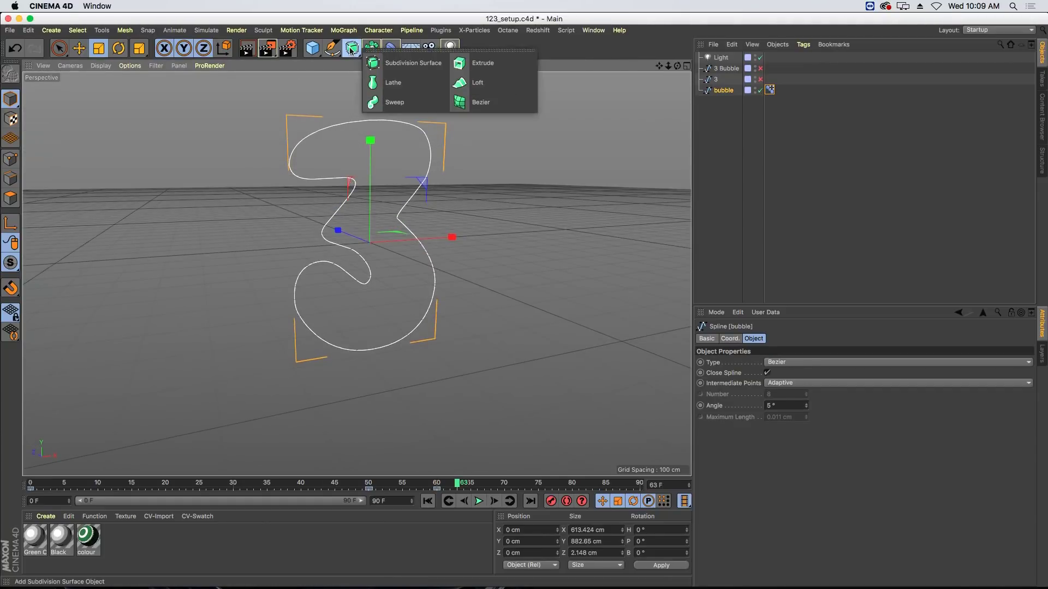
{"action": "left_click", "coordinate": [518, 69]}
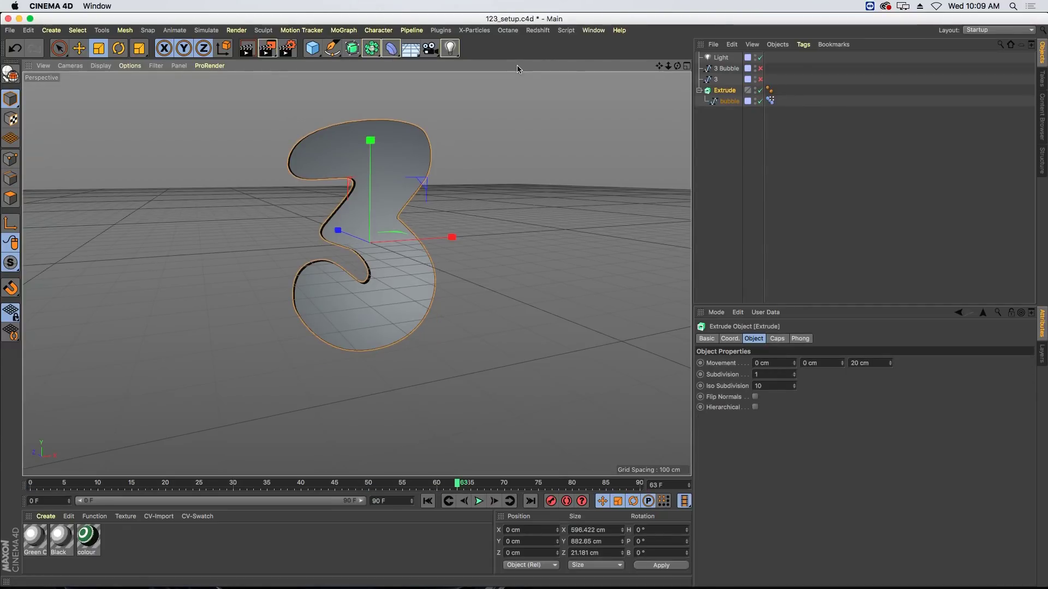
{"action": "left_click", "coordinate": [729, 102]}
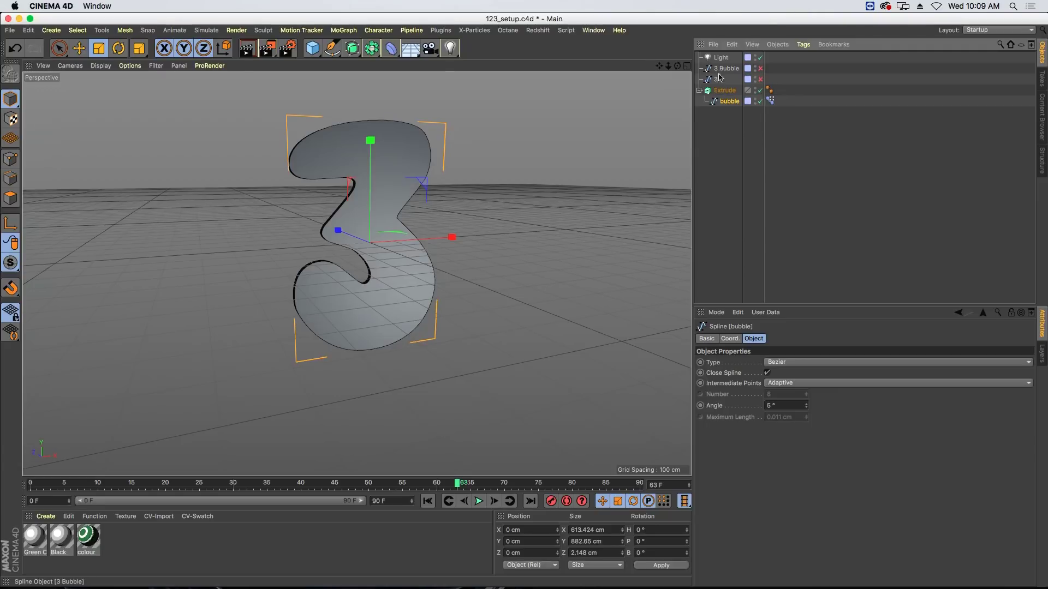
Step: Set both the start and end caps of the Extrude object to Fillet Cap
{"action": "left_click", "coordinate": [726, 91]}
{"action": "scroll", "coordinate": [349, 169], "scroll_direction": "up", "scroll_amount": 8}
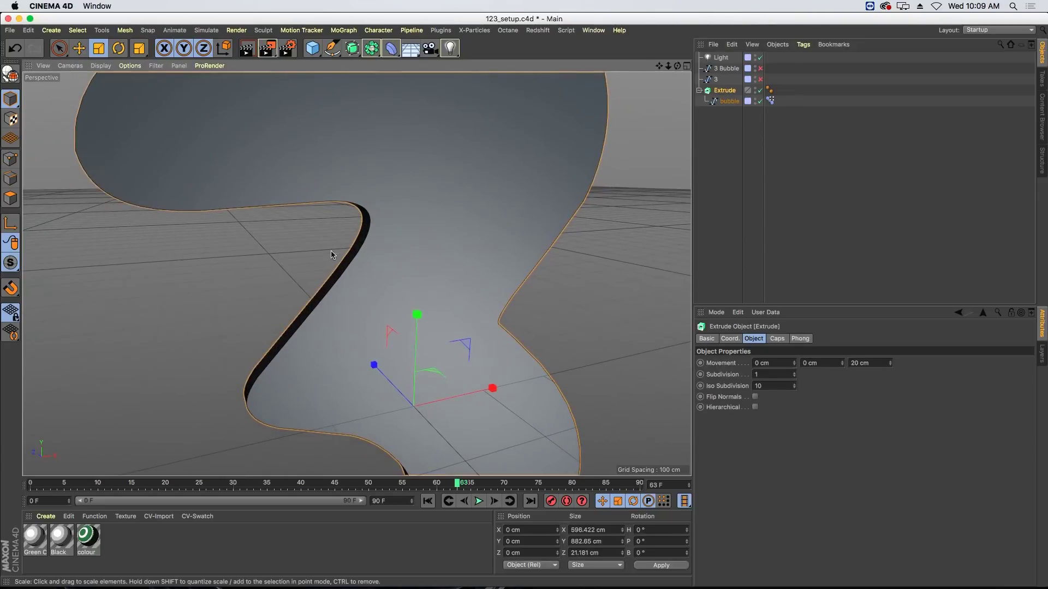
{"action": "left_click_drag", "start_coordinate": [390, 235], "coordinate": [320, 224], "text": "alt"}
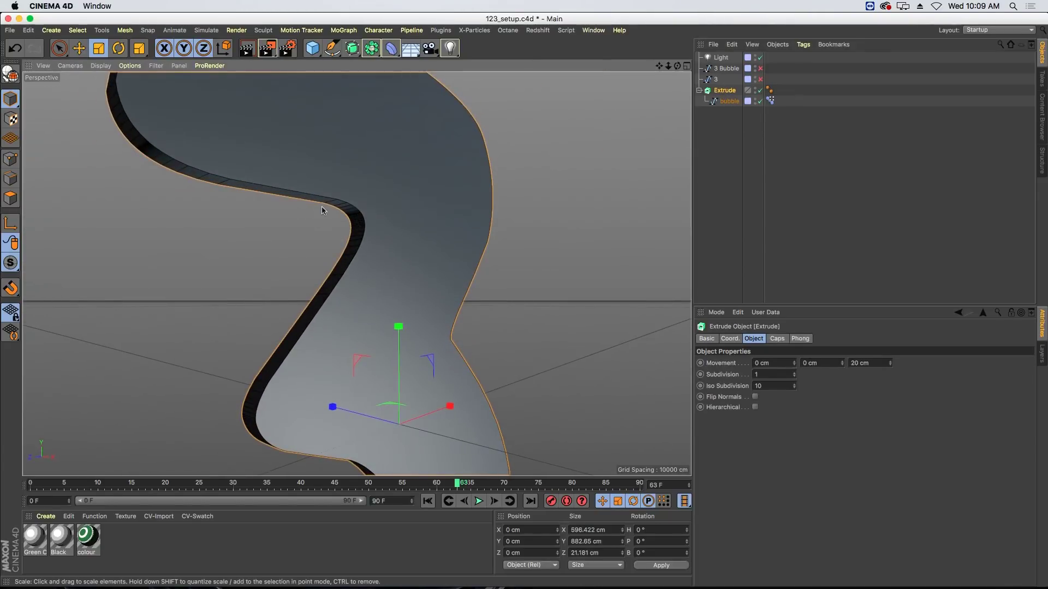
{"action": "left_click", "coordinate": [777, 339]}
{"action": "left_click", "coordinate": [828, 362]}
{"action": "left_click", "coordinate": [821, 408]}
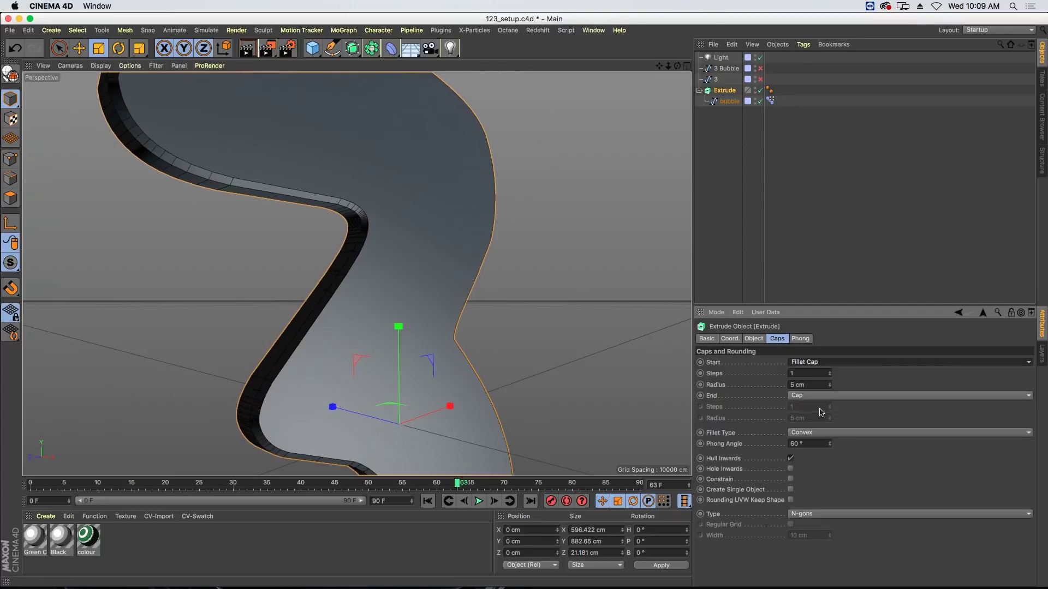
{"action": "left_click", "coordinate": [822, 395]}
{"action": "left_click", "coordinate": [821, 440]}
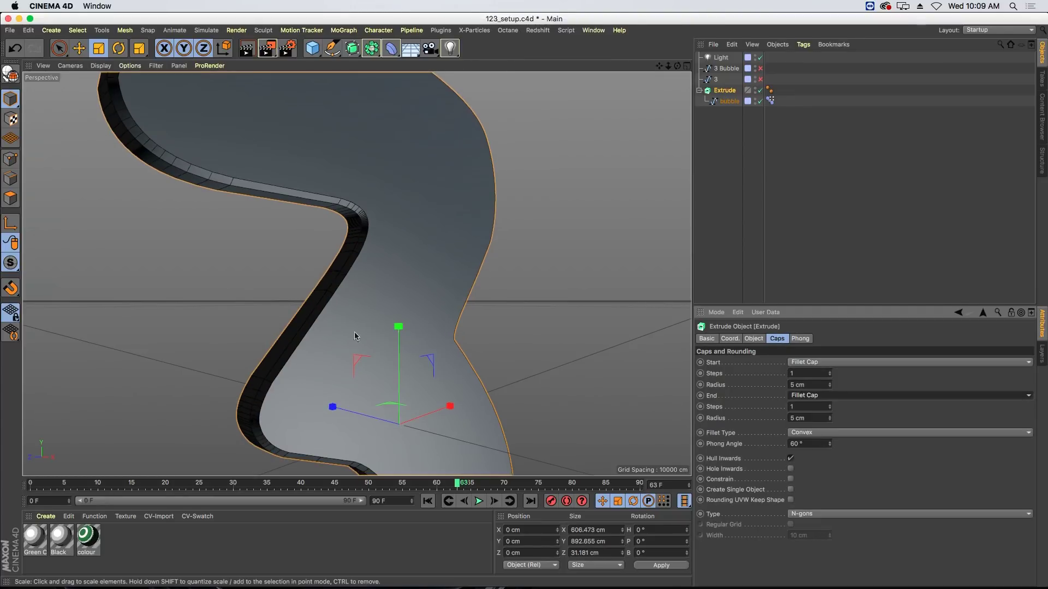
Step: Render a preview of the extruded 3 and check the Sketch and Toon shading and available effects in the render settings
{"action": "key", "text": "super+r"}
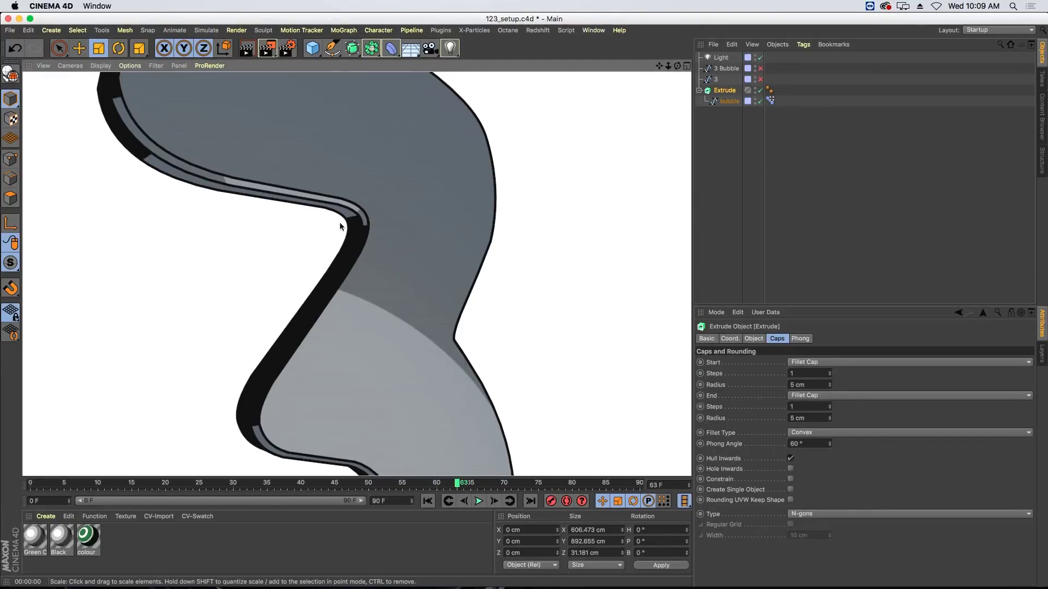
{"action": "left_click", "coordinate": [288, 48]}
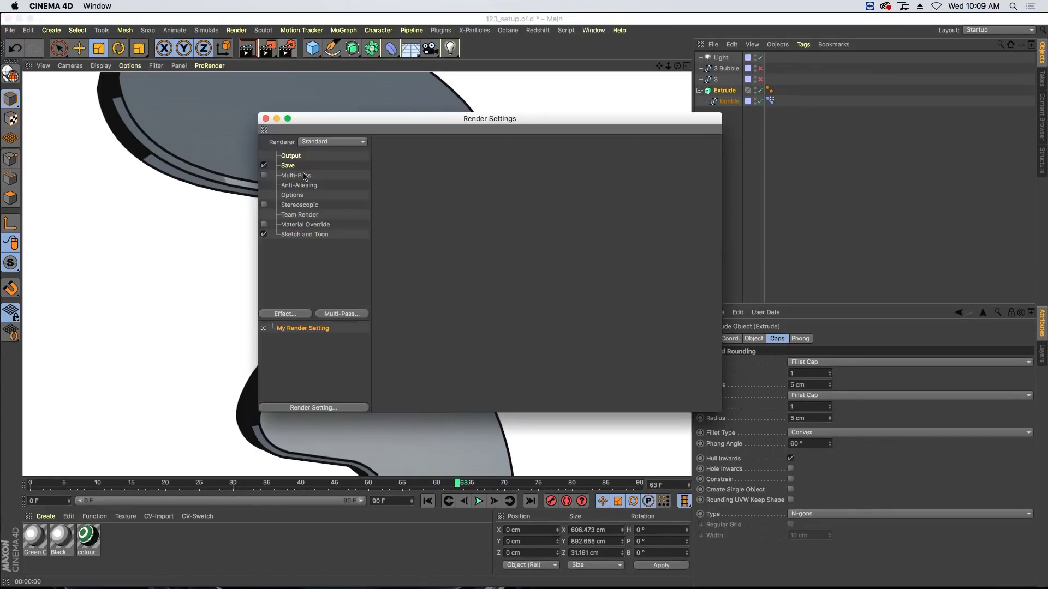
{"action": "left_click", "coordinate": [309, 235]}
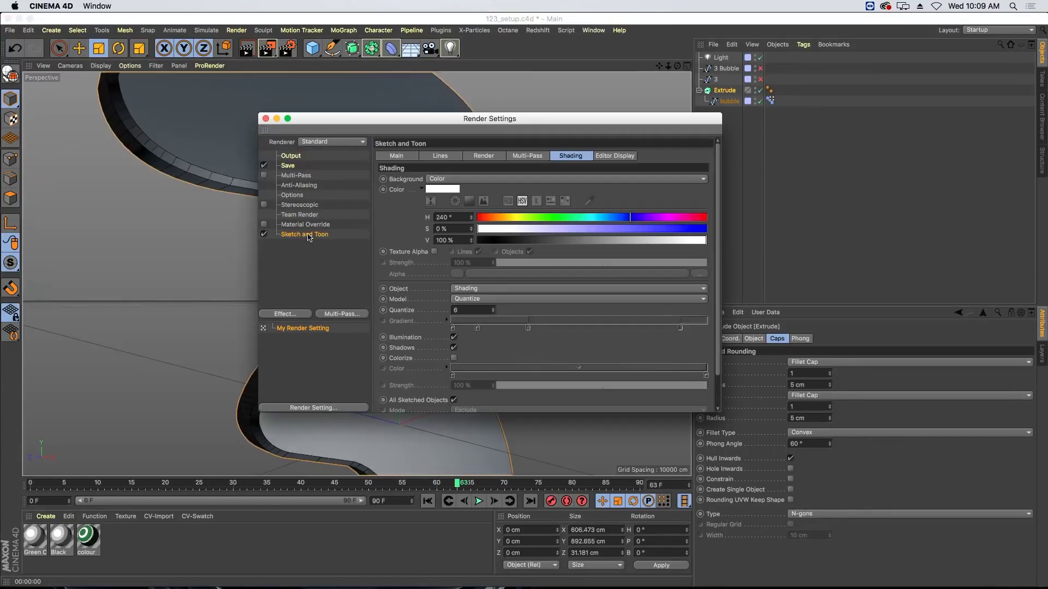
{"action": "left_click", "coordinate": [291, 314]}
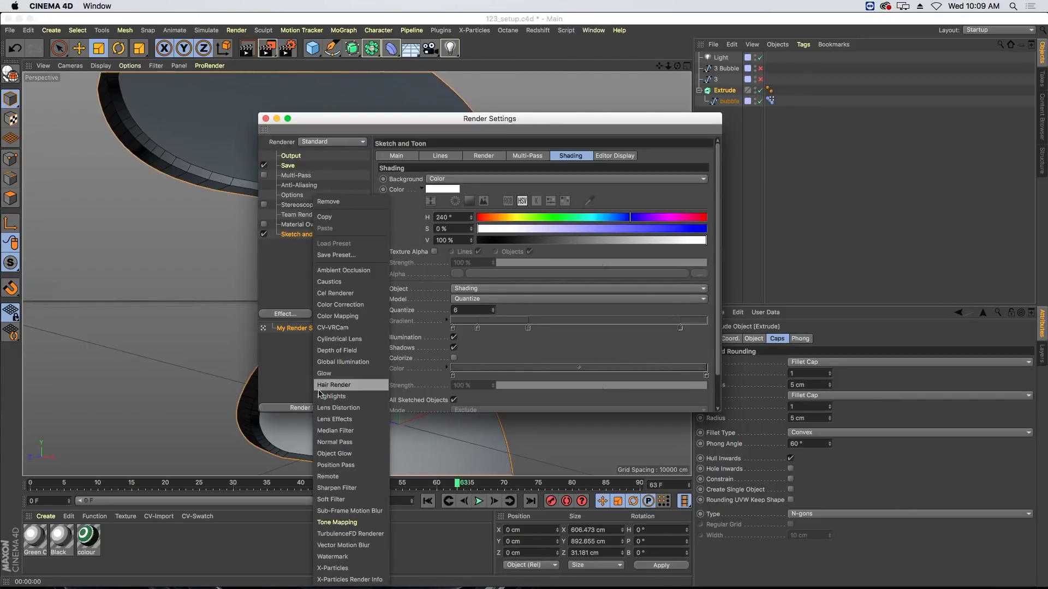
{"action": "left_click", "coordinate": [281, 260]}
{"action": "left_click", "coordinate": [266, 118]}
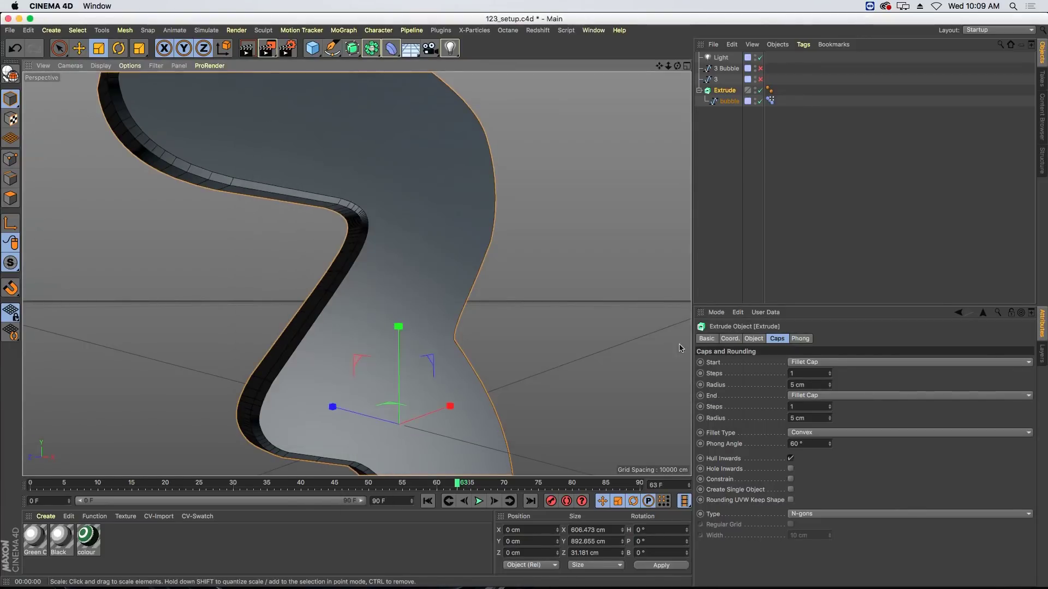
Step: Enable Create Single Object on the Extrude caps and set the cap type to Quadrangles with a Regular Grid
{"action": "left_click", "coordinate": [791, 500]}
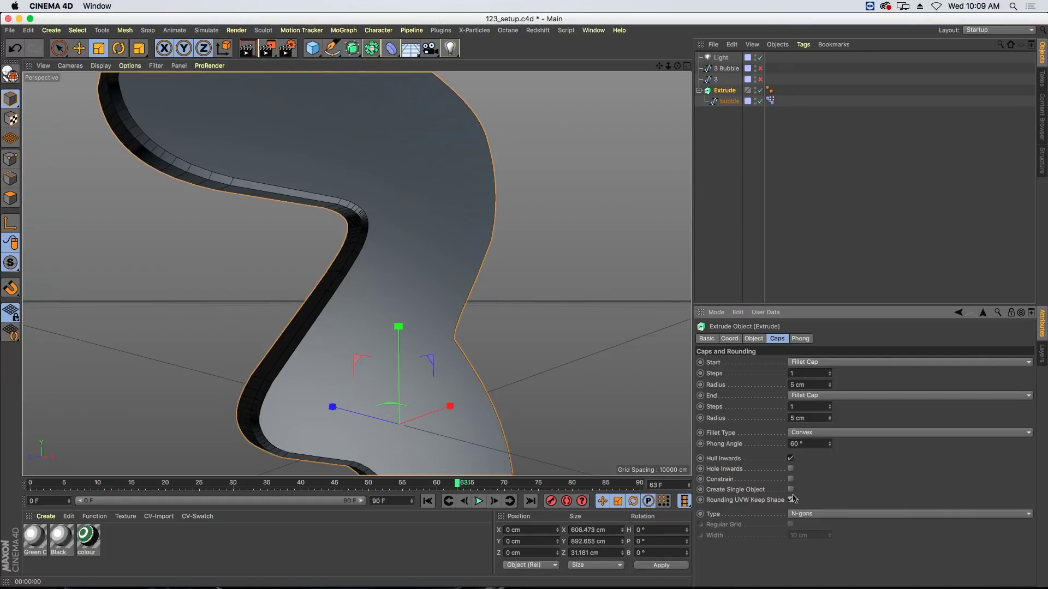
{"action": "left_click", "coordinate": [806, 515]}
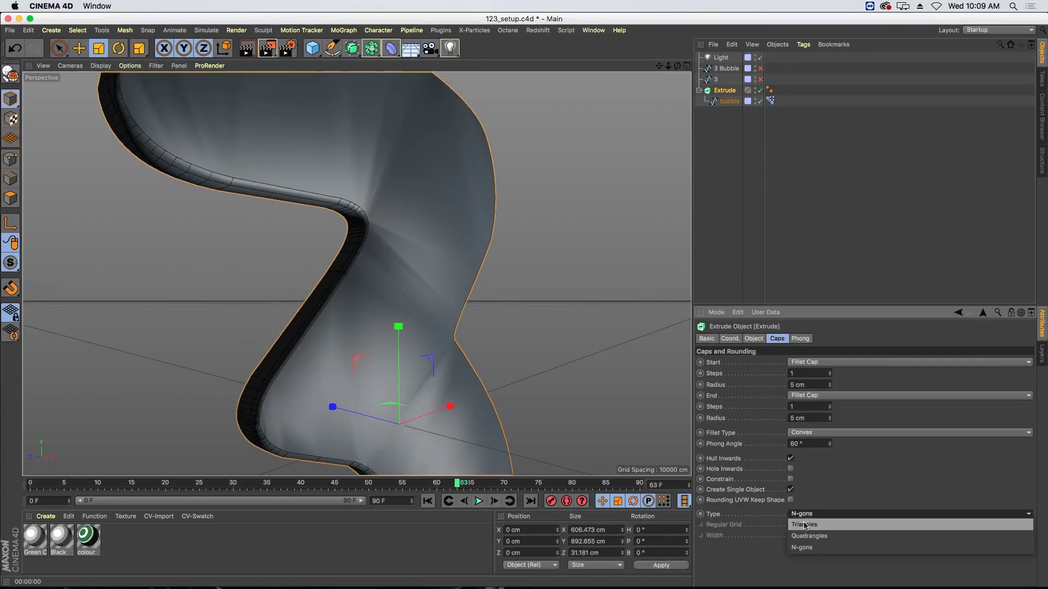
{"action": "left_click", "coordinate": [809, 537]}
{"action": "left_click", "coordinate": [790, 525]}
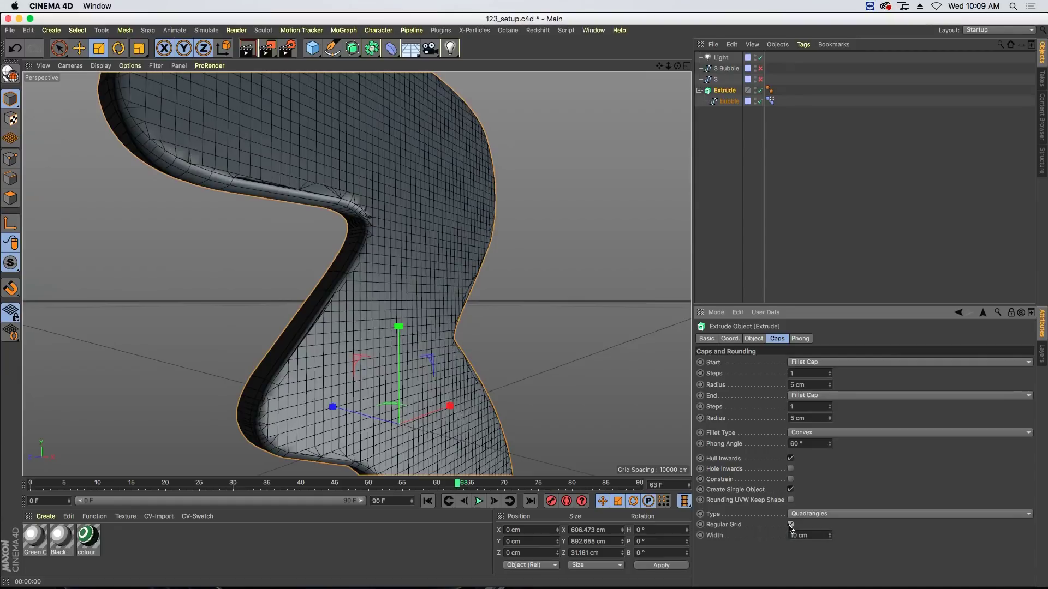
{"action": "scroll", "coordinate": [440, 255], "scroll_direction": "down", "scroll_amount": 5}
{"action": "right_click_drag", "start_coordinate": [440, 255], "coordinate": [434, 273], "text": "alt"}
{"action": "left_click_drag", "start_coordinate": [460, 312], "coordinate": [417, 271], "text": "alt"}
{"action": "right_click_drag", "start_coordinate": [423, 265], "coordinate": [457, 237], "text": "alt"}
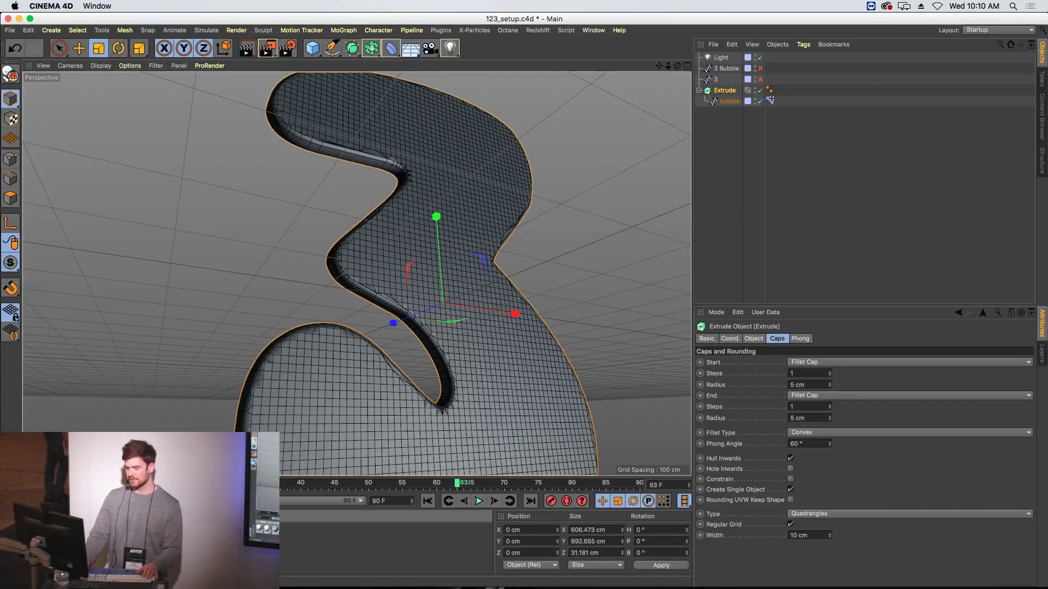
Step: Apply the Black, colour and Green Cloned materials to the Extrude object and render the view
{"action": "left_click_drag", "start_coordinate": [720, 101], "coordinate": [727, 90]}
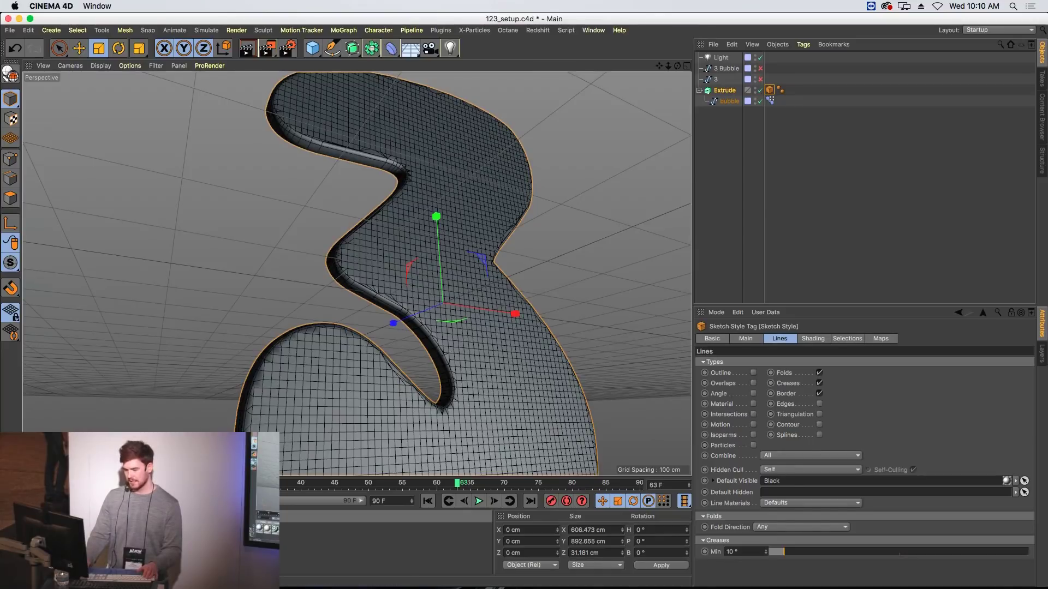
{"action": "left_click_drag", "start_coordinate": [87, 538], "coordinate": [726, 90]}
{"action": "mouse_move", "coordinate": [46, 529]}
{"action": "left_mouse_down"}
{"action": "mouse_move", "coordinate": [613, 189]}
{"action": "mouse_move", "coordinate": [717, 94]}
{"action": "left_mouse_up"}
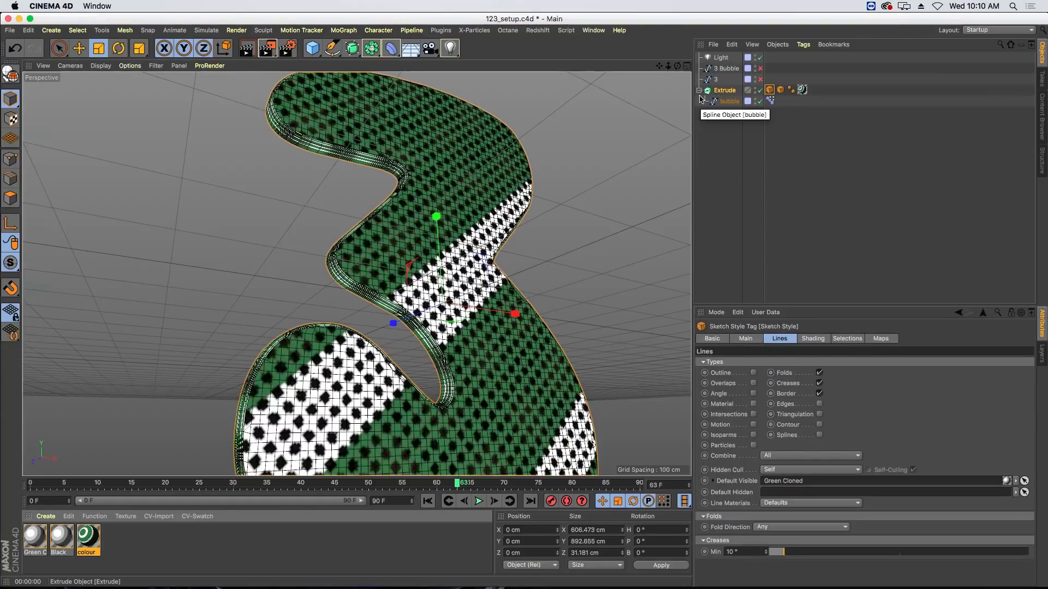
{"action": "key", "text": "super+r"}
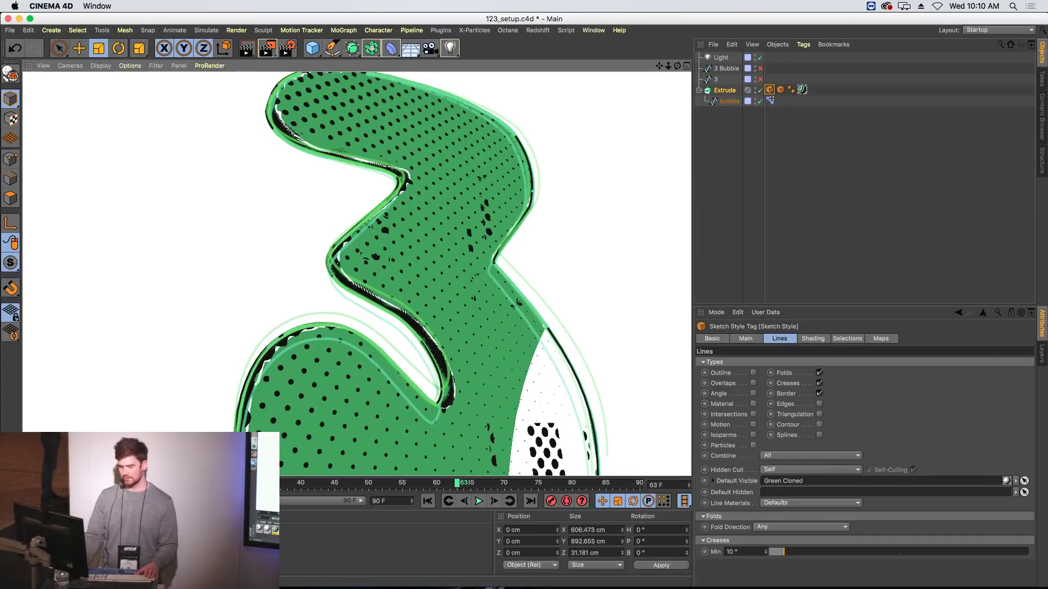
Step: Open the Green Cloned sketch material and examine its Clone, Distort, Adjustment, Animate and Render settings
{"action": "double_click", "coordinate": [256, 532]}
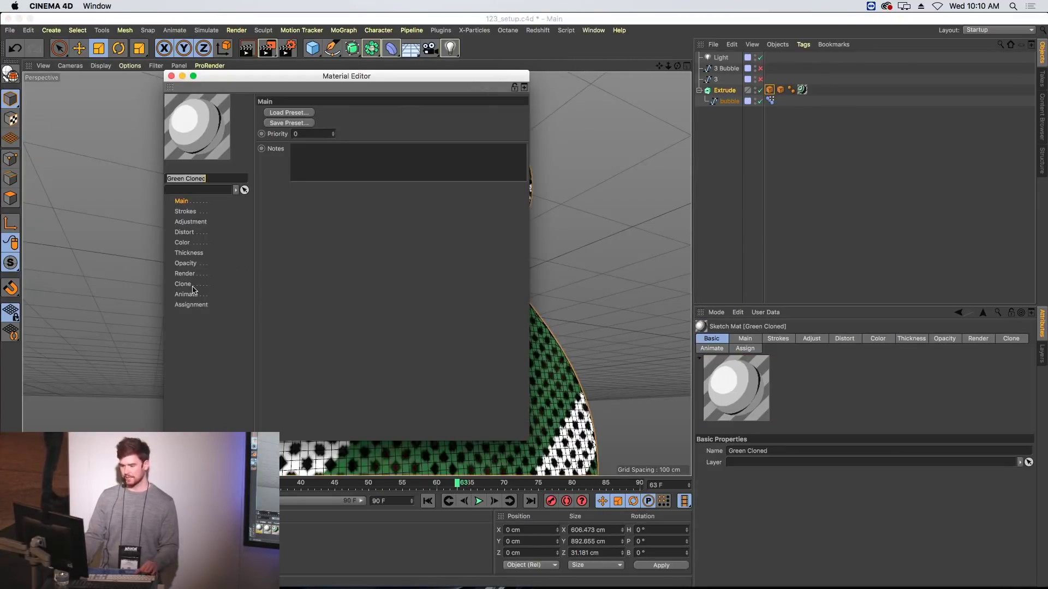
{"action": "left_click", "coordinate": [191, 285]}
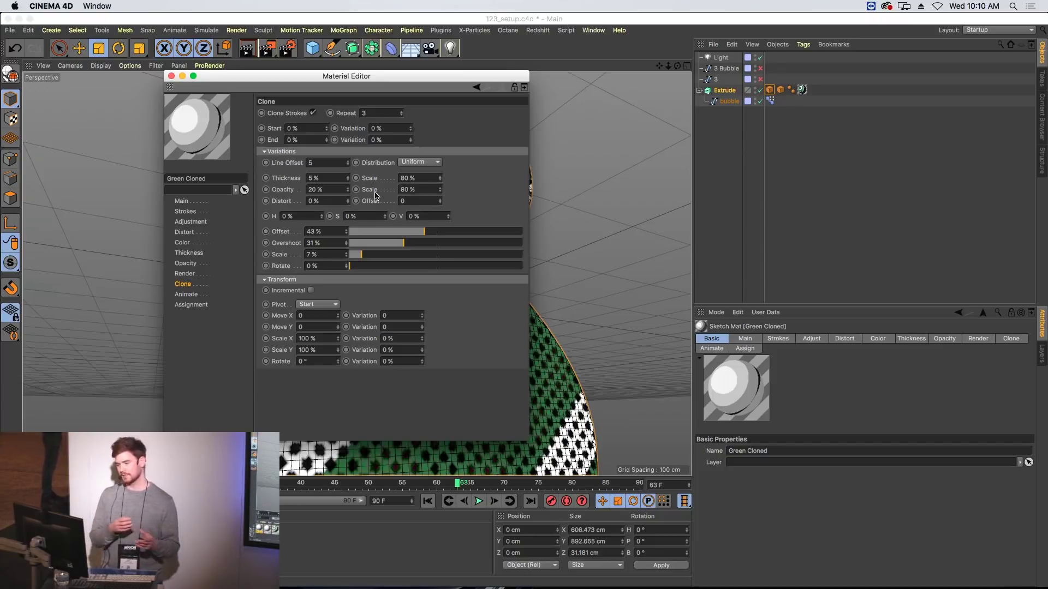
{"action": "left_click", "coordinate": [185, 232]}
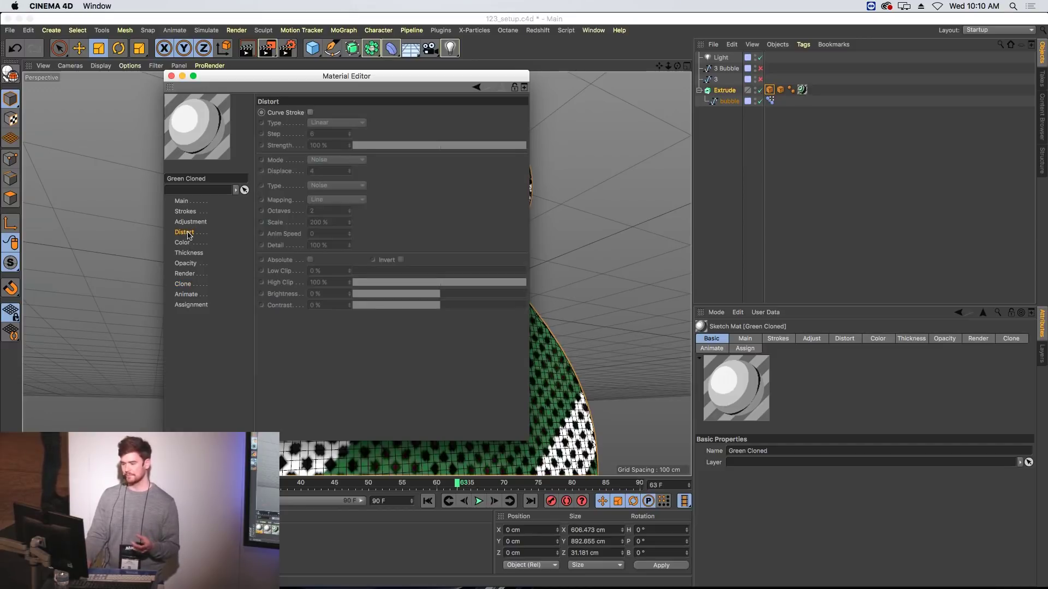
{"action": "left_click", "coordinate": [189, 222]}
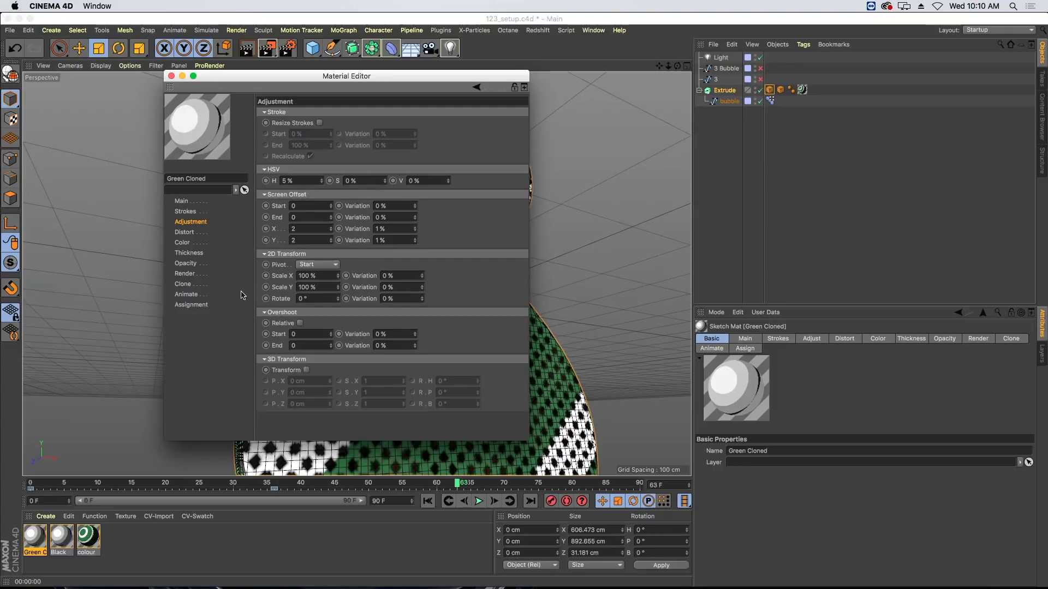
{"action": "left_click", "coordinate": [187, 295]}
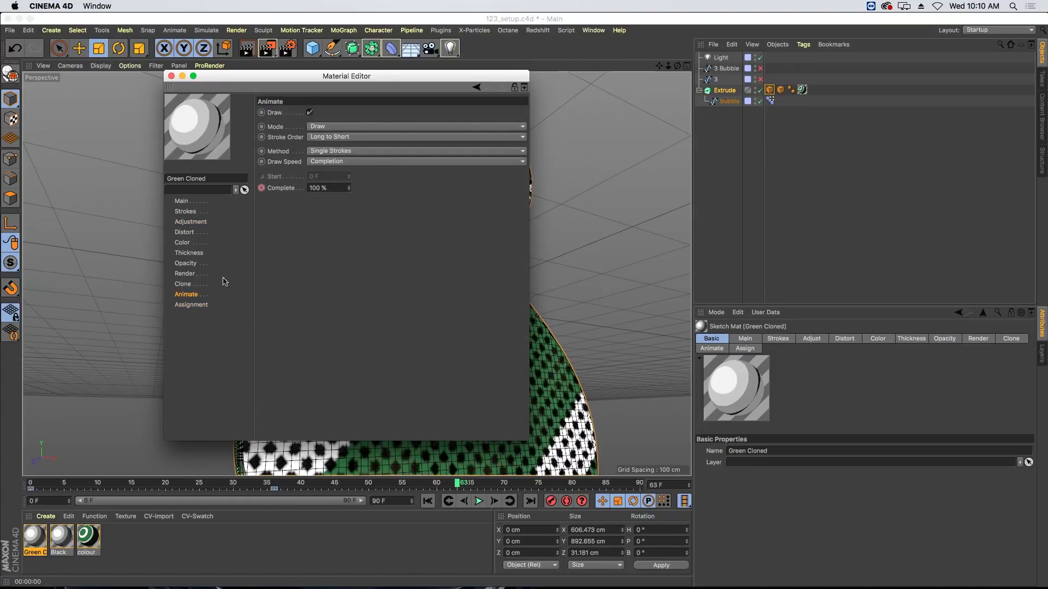
{"action": "left_click", "coordinate": [184, 284]}
{"action": "left_click", "coordinate": [186, 274]}
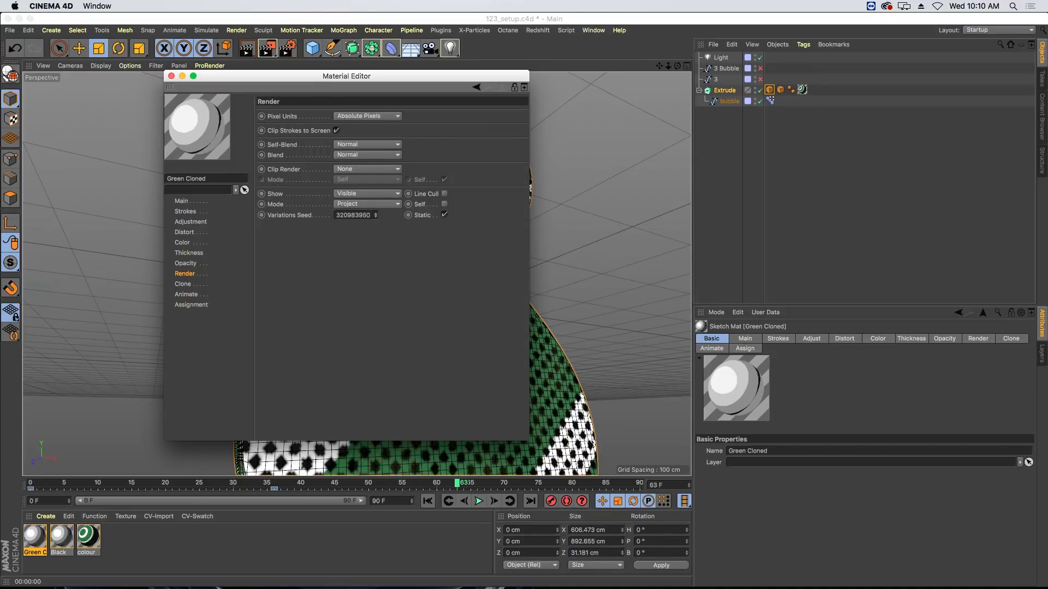
{"action": "left_click_drag", "start_coordinate": [322, 76], "coordinate": [737, 64]}
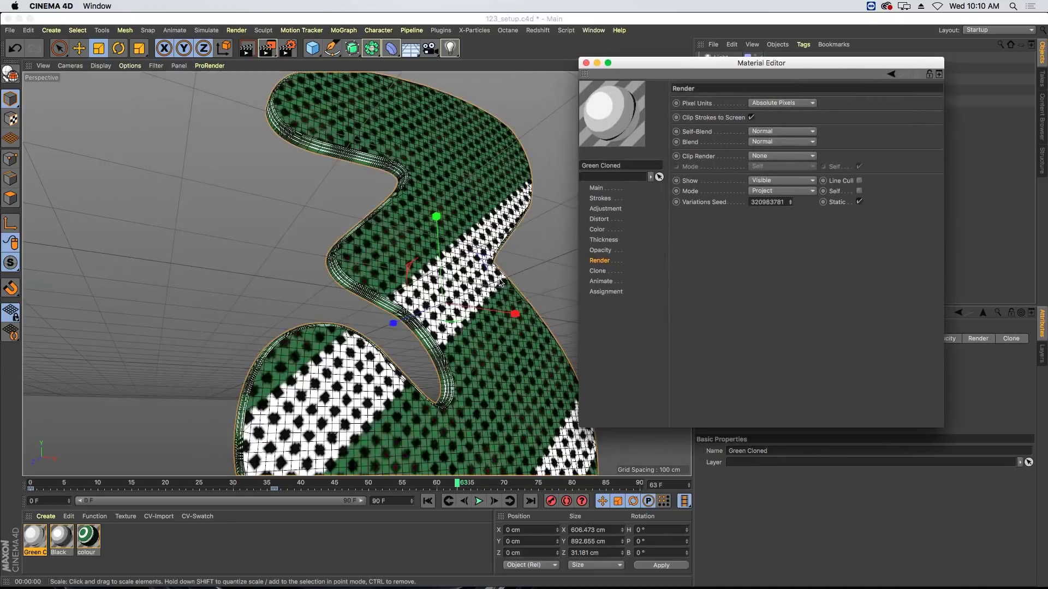
Step: Lower the Green Cloned material's Variations Seed to 320983752 with Mode set to Children, checking the strokes in an interactive render region
{"action": "left_click", "coordinate": [501, 282]}
{"action": "key", "text": "alt+r"}
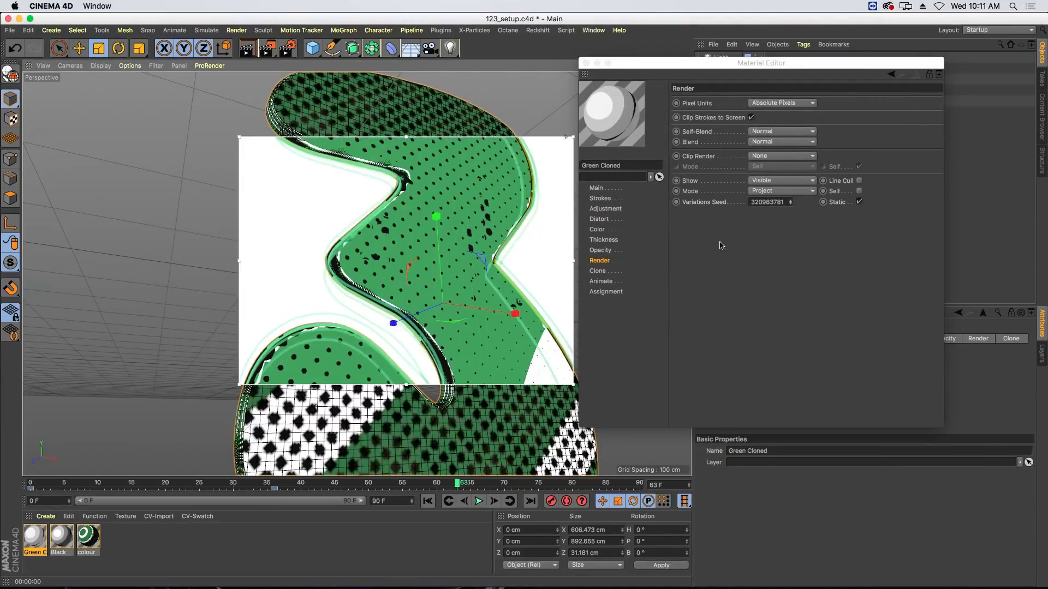
{"action": "left_click", "coordinate": [790, 204]}
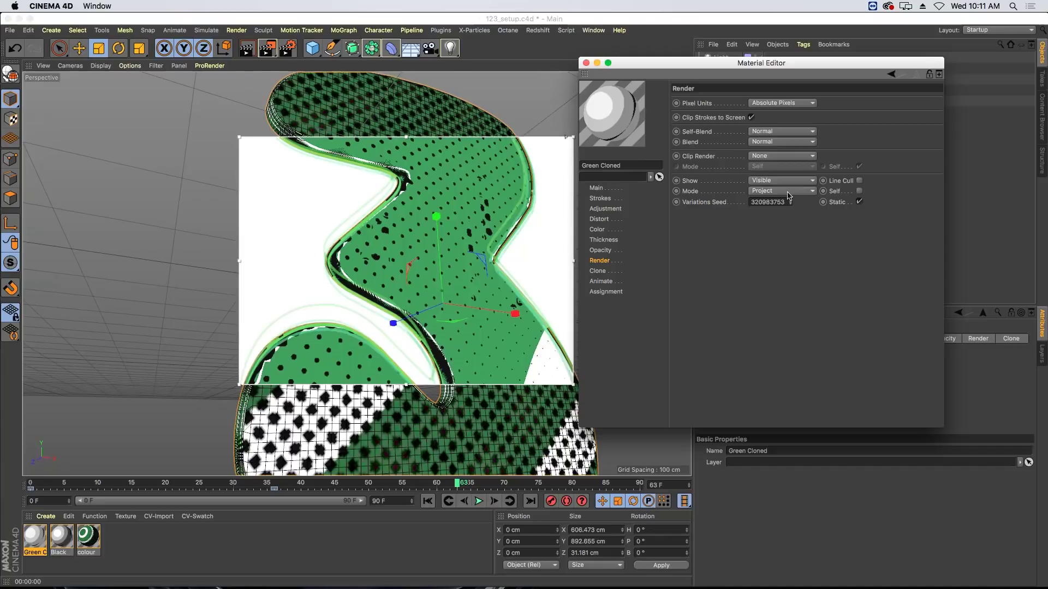
{"action": "left_click", "coordinate": [787, 192]}
{"action": "left_click", "coordinate": [788, 204]}
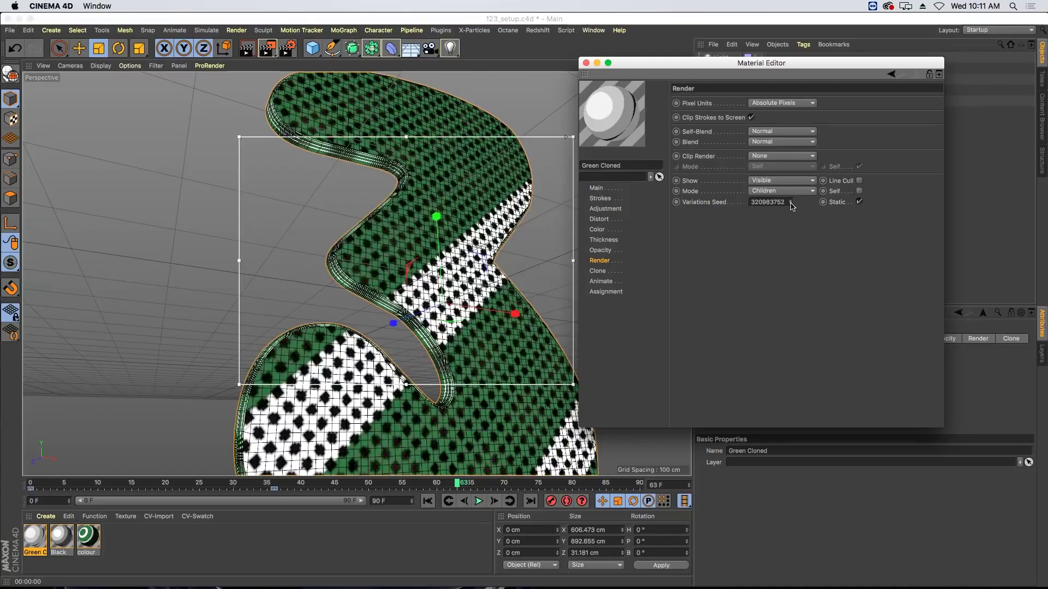
{"action": "left_click", "coordinate": [586, 63]}
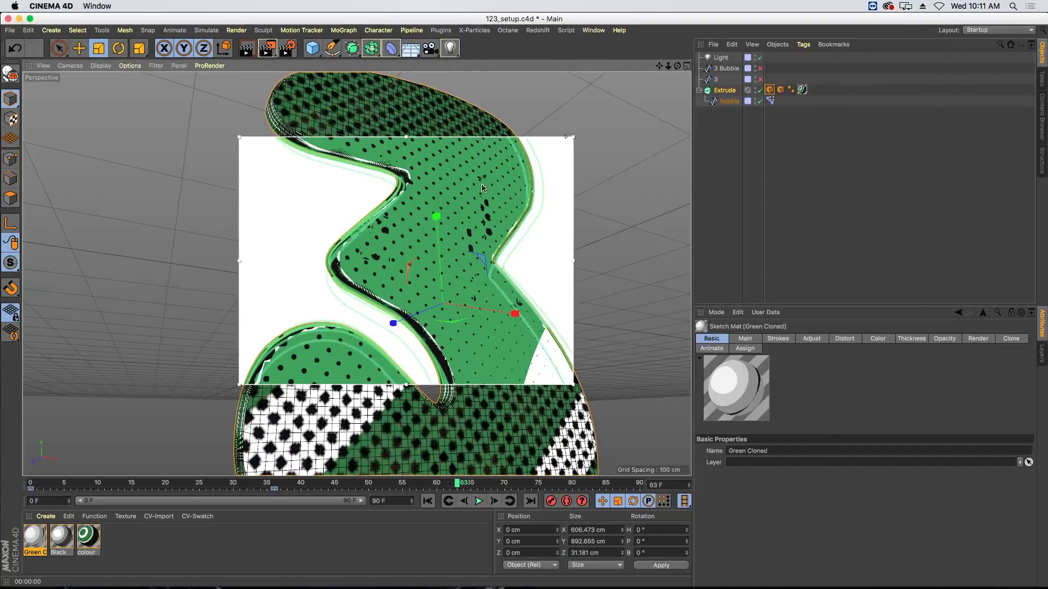
{"action": "key", "text": "alt+r"}
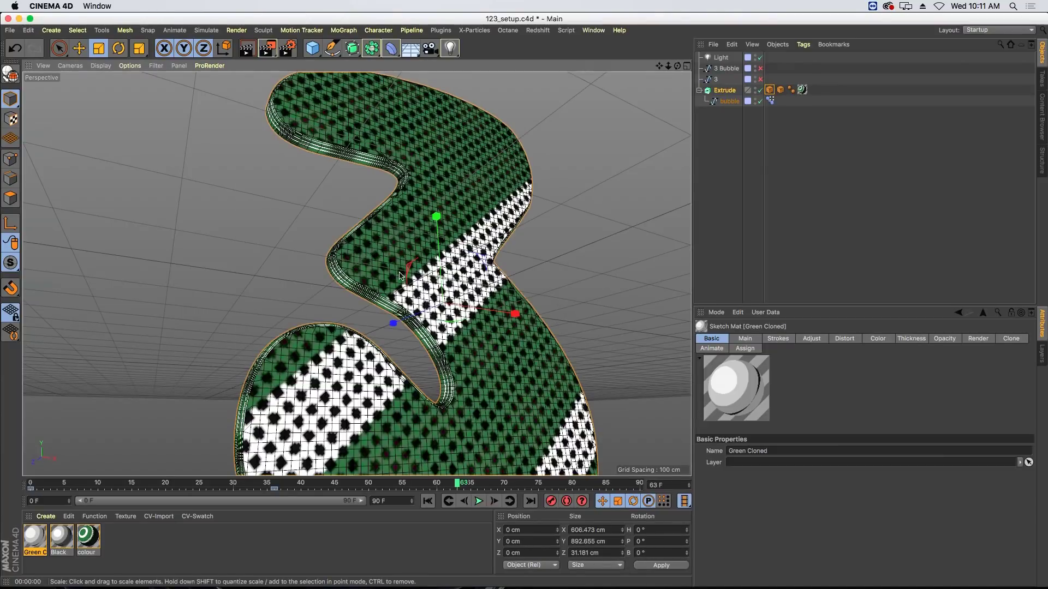
Step: Switch to the 123_setup_end.c4d project, select the Spherify deformer and render the view of the 3
{"action": "key", "text": "v"}
{"action": "mouse_move", "coordinate": [399, 304]}
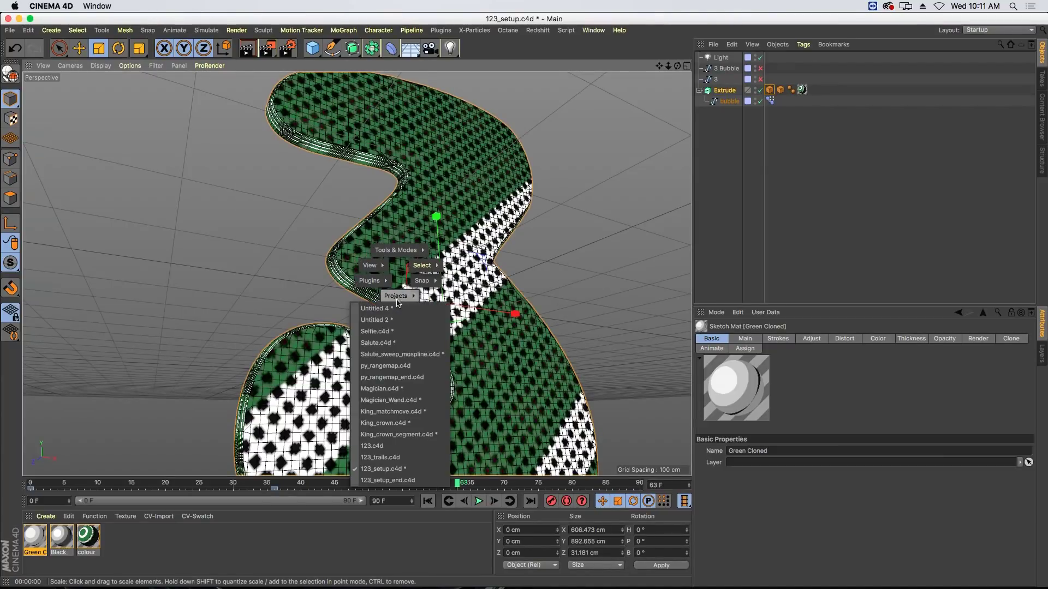
{"action": "left_click", "coordinate": [402, 476]}
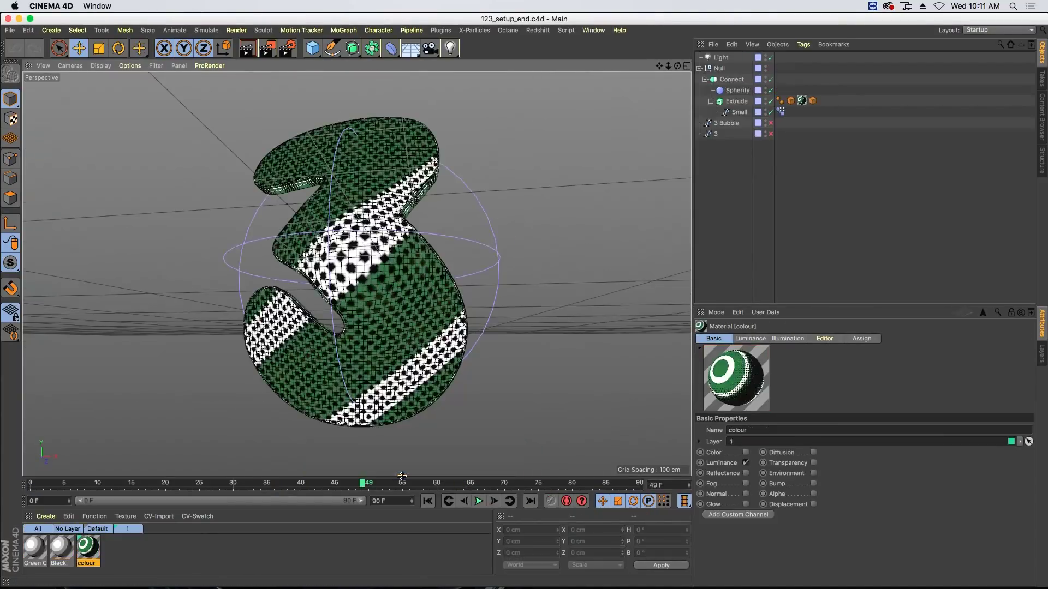
{"action": "left_click", "coordinate": [738, 91]}
{"action": "left_click_drag", "start_coordinate": [353, 292], "coordinate": [408, 292], "text": "alt"}
{"action": "key", "text": "super+r"}
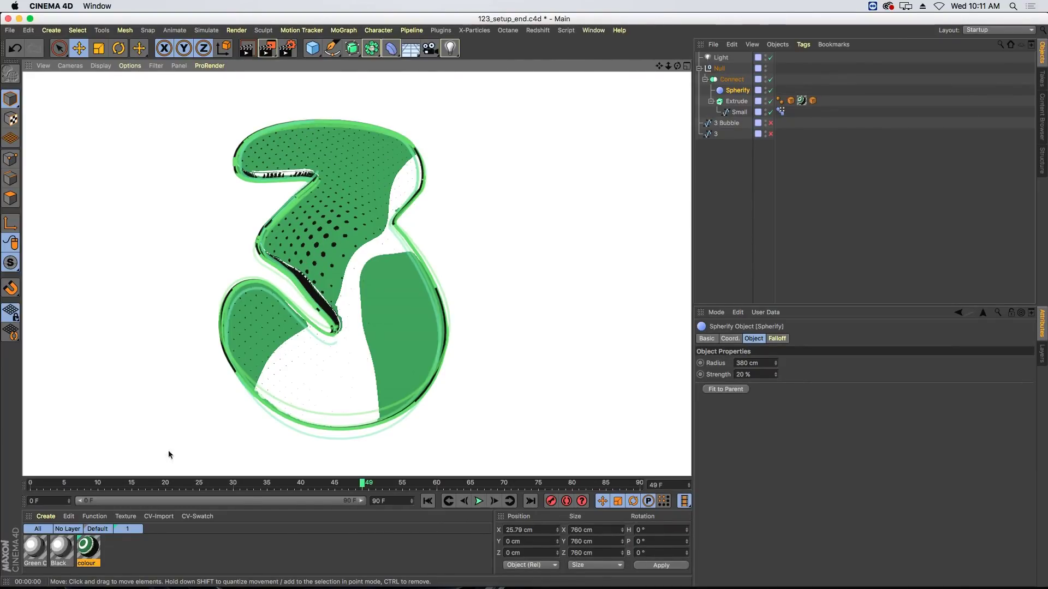
Step: Open the colour material's Luminance layer texture and examine the Cel shader's Diffuse gradient and included light
{"action": "double_click", "coordinate": [87, 547]}
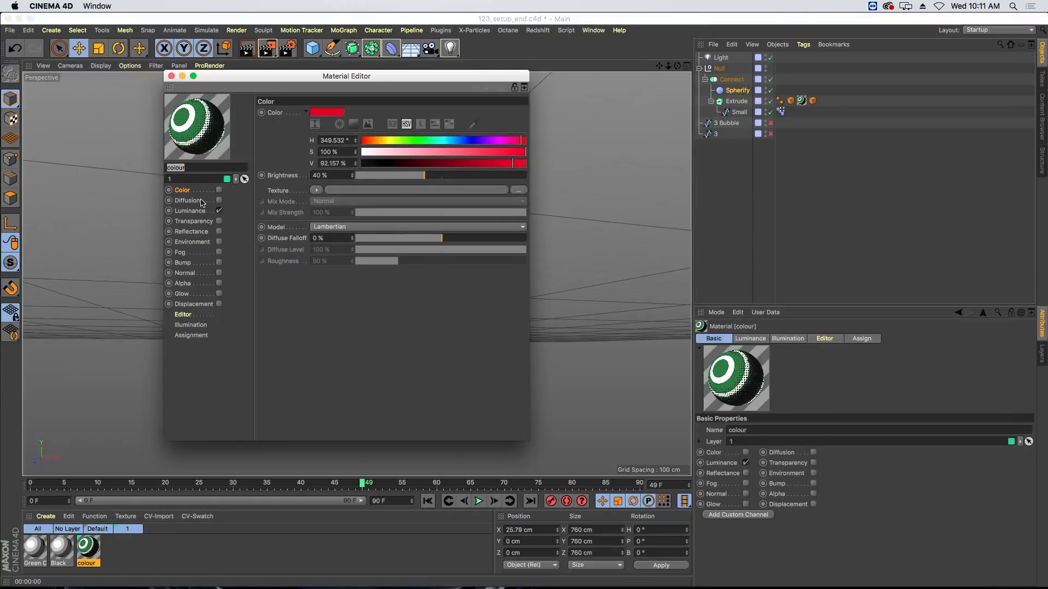
{"action": "left_click", "coordinate": [185, 211]}
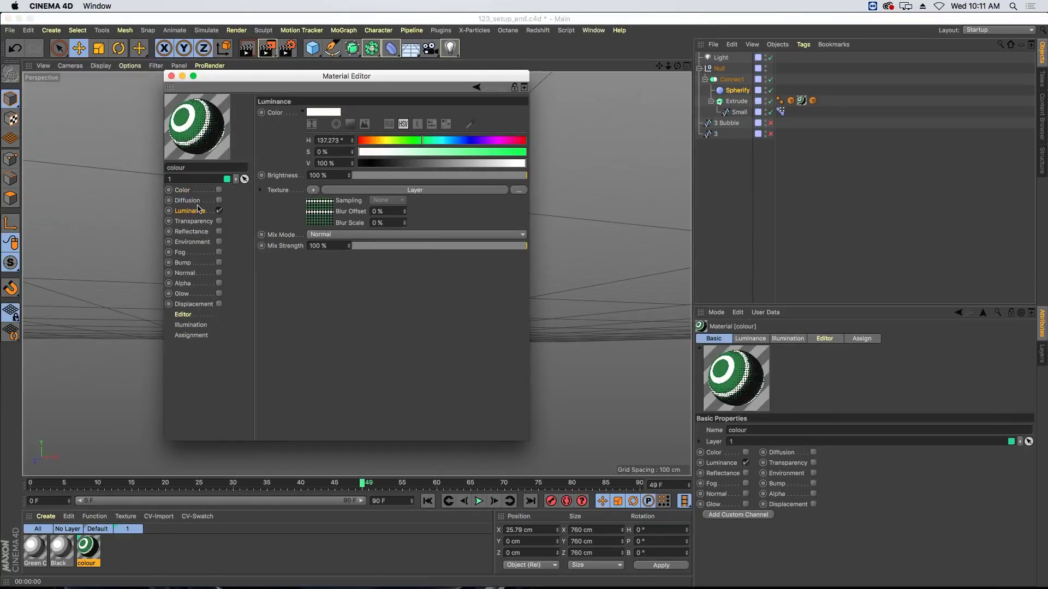
{"action": "left_click", "coordinate": [345, 191]}
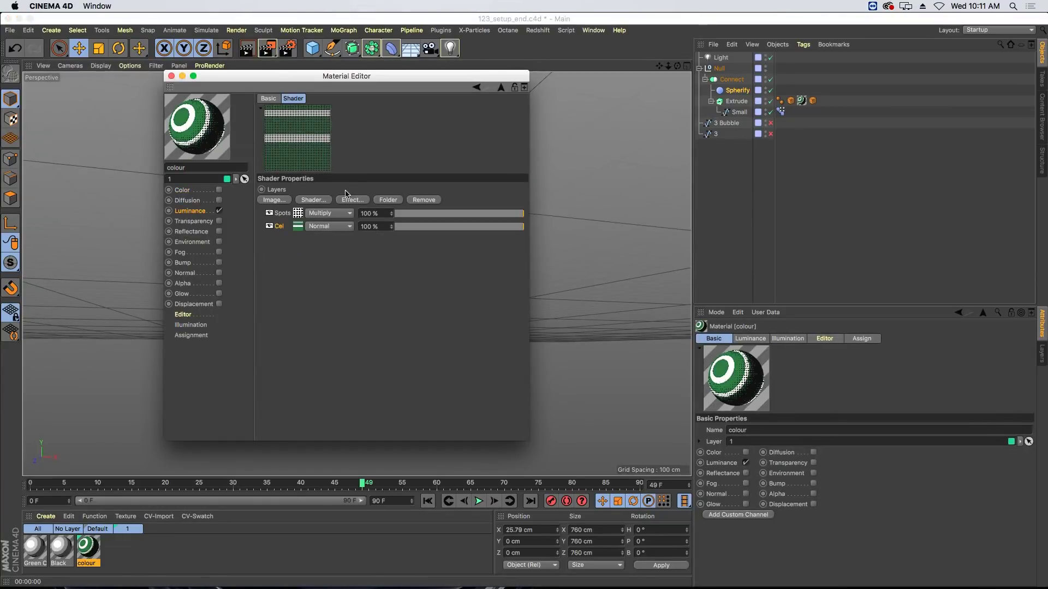
{"action": "left_click", "coordinate": [296, 227]}
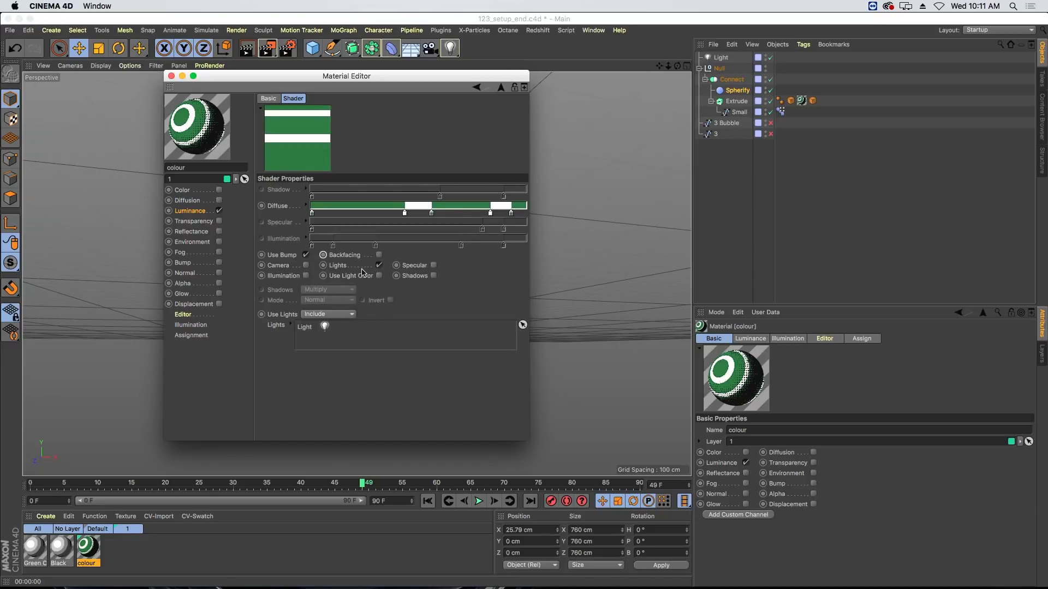
Step: Select the Light and start an interactive render region widened to cover the whole 3
{"action": "left_click_drag", "start_coordinate": [390, 86], "coordinate": [904, 213]}
{"action": "left_click", "coordinate": [721, 57]}
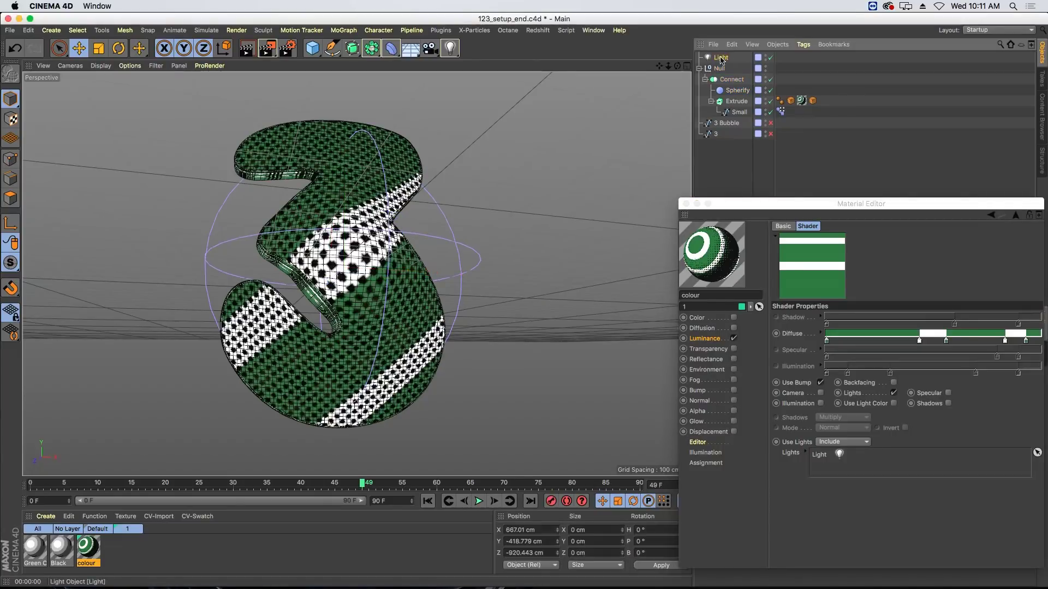
{"action": "right_click_drag", "start_coordinate": [540, 161], "coordinate": [554, 234], "text": "alt"}
{"action": "middle_click_drag", "start_coordinate": [554, 235], "coordinate": [400, 235], "text": "alt"}
{"action": "left_click_drag", "start_coordinate": [357, 274], "coordinate": [357, 274], "text": "alt"}
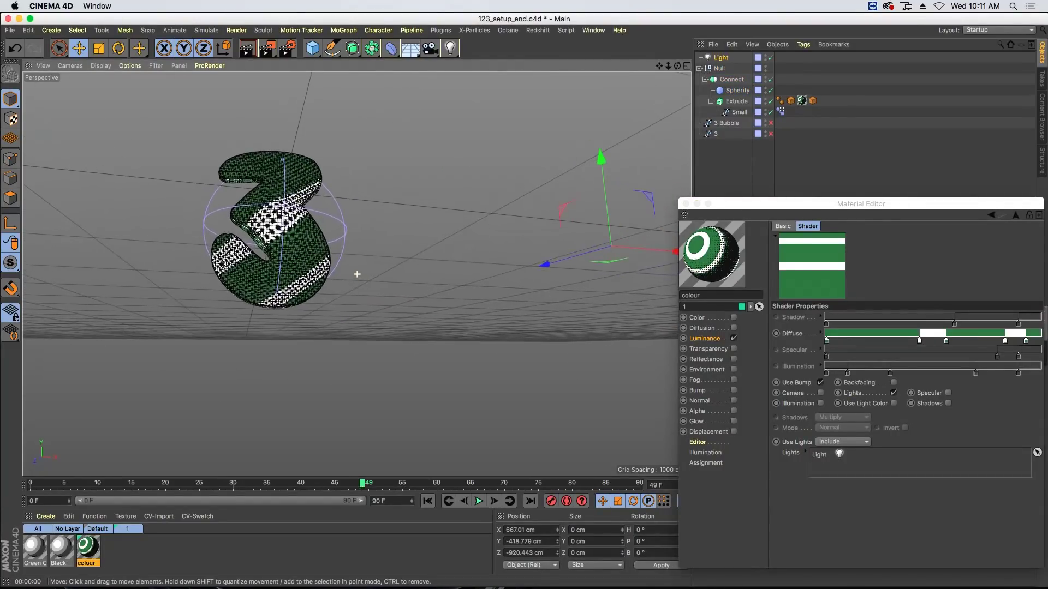
{"action": "key", "text": "alt+r"}
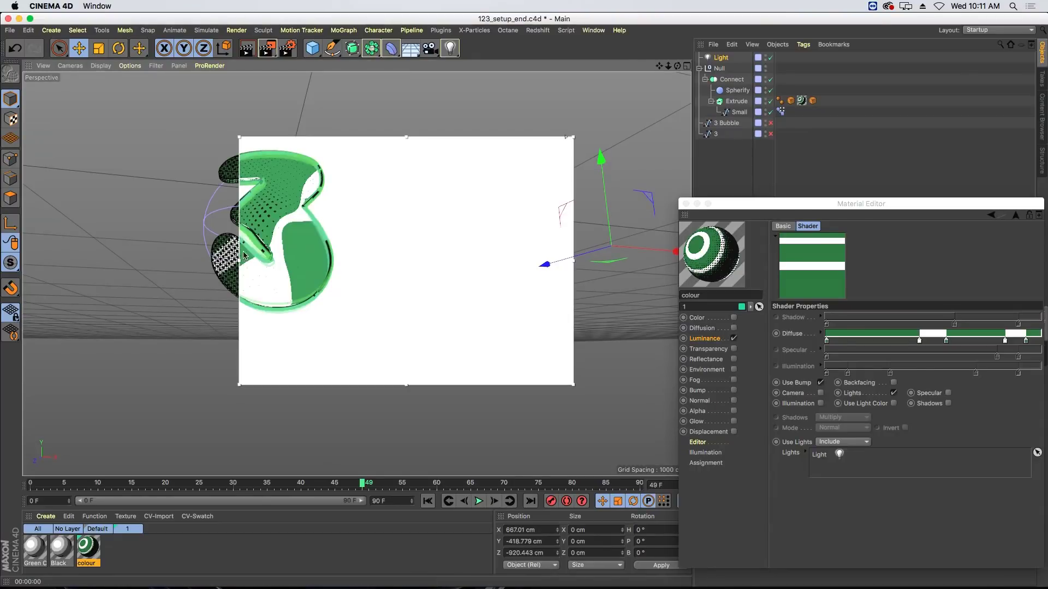
{"action": "left_click_drag", "start_coordinate": [240, 264], "coordinate": [132, 264]}
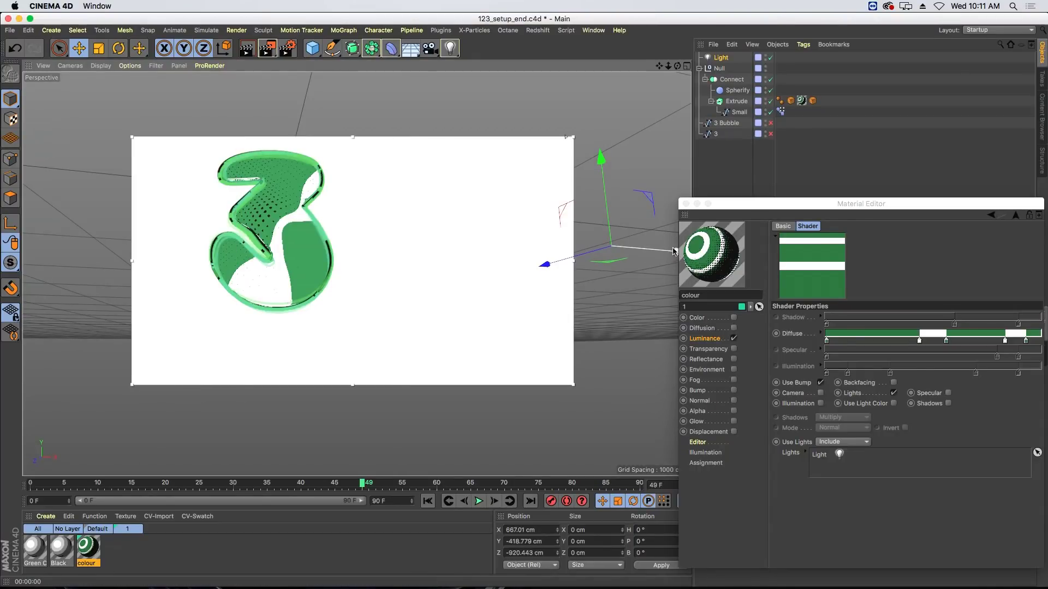
Step: Try moving the Light along X to about 207 cm to shift the Cel shading, and undo the move
{"action": "left_click_drag", "start_coordinate": [666, 254], "coordinate": [483, 232]}
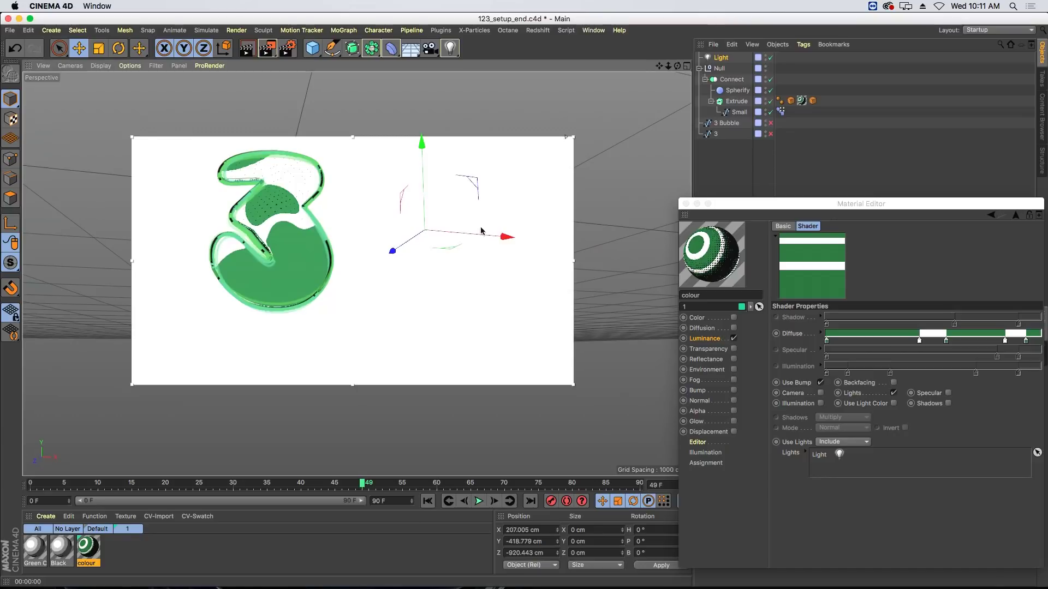
{"action": "left_click", "coordinate": [478, 229]}
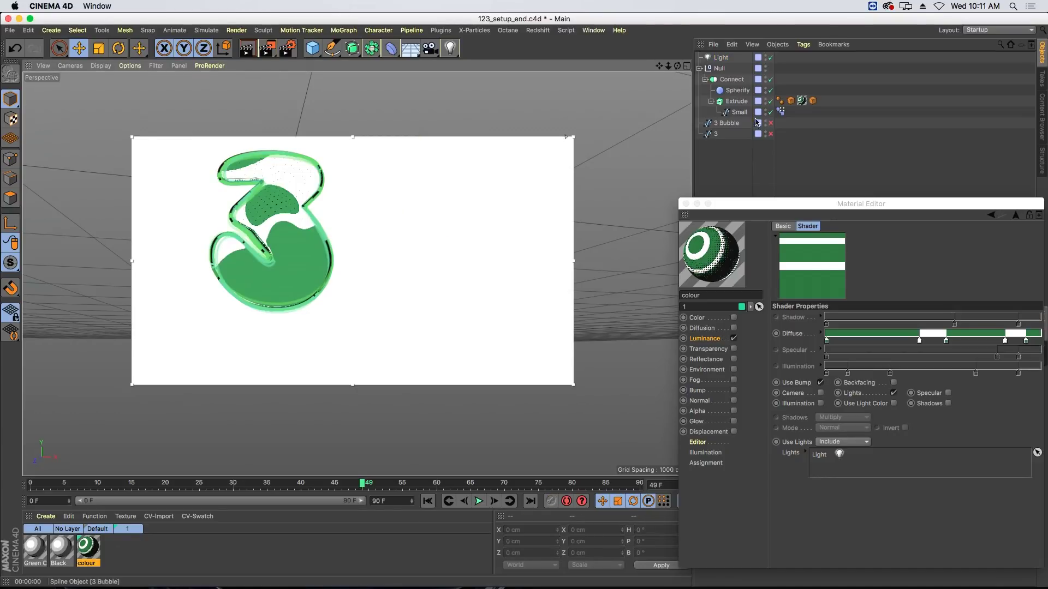
{"action": "key", "text": "super+z"}
{"action": "key", "text": "super+z"}
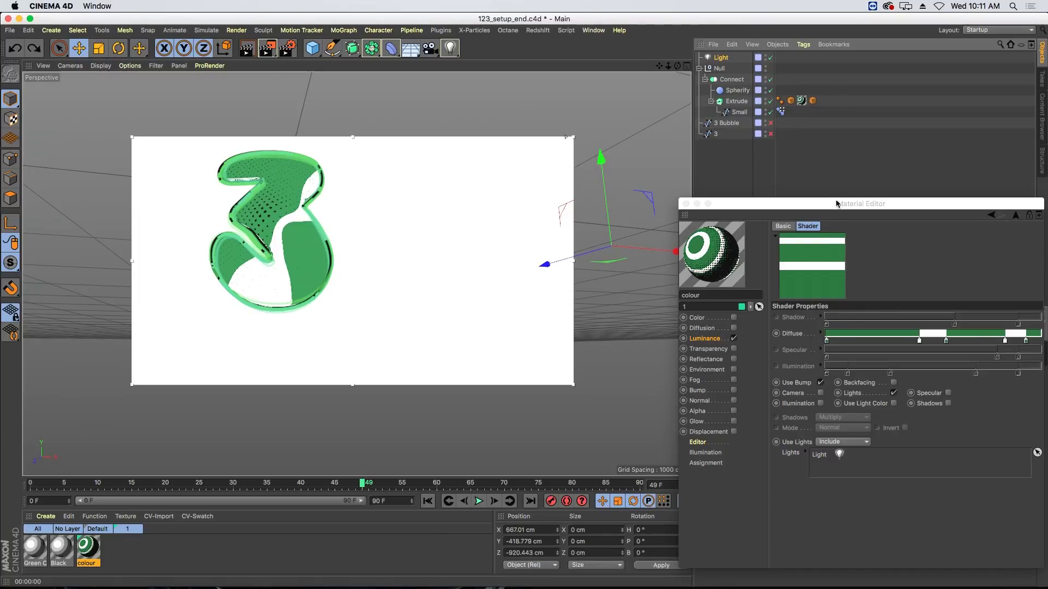
Step: Examine the Spots shader's shape, scale and light settings in the colour material's Luminance layers, and the Cel shader's Use Bump option
{"action": "left_click_drag", "start_coordinate": [838, 204], "coordinate": [596, 210]}
{"action": "left_click", "coordinate": [773, 222]}
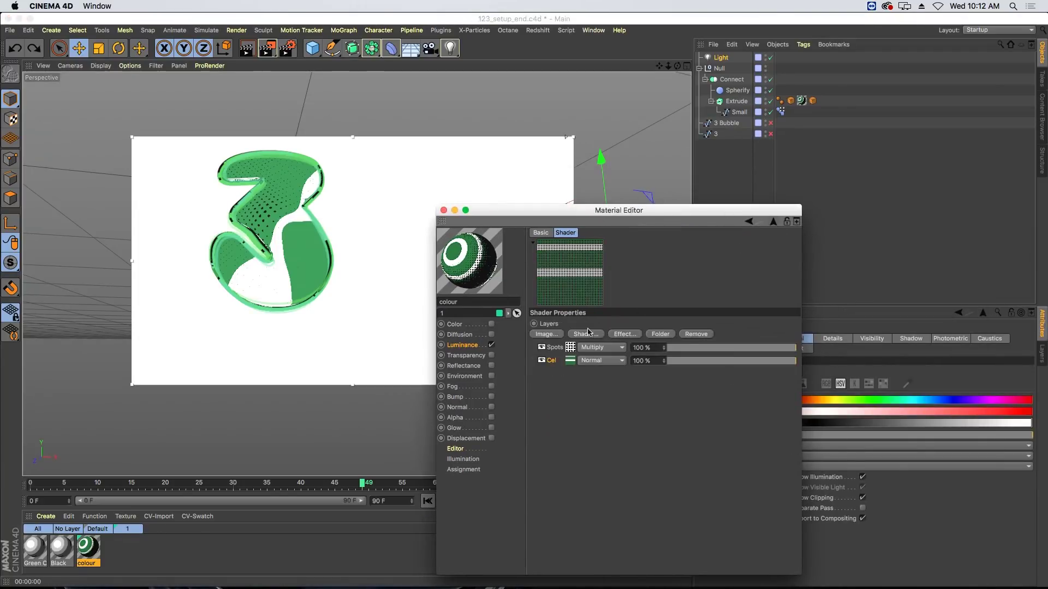
{"action": "left_click", "coordinate": [568, 348]}
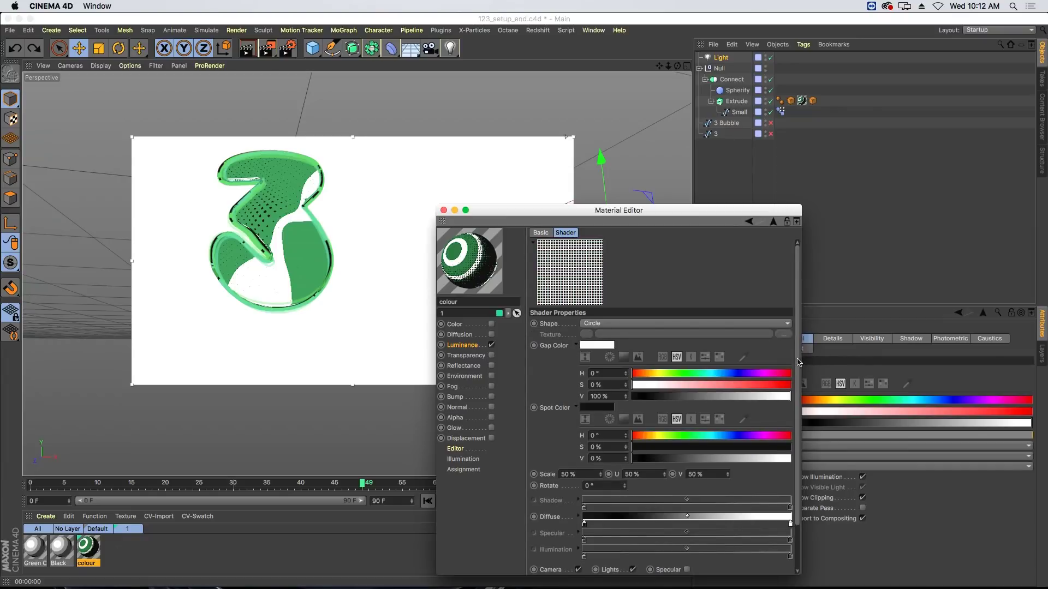
{"action": "left_click_drag", "start_coordinate": [798, 362], "coordinate": [798, 405]}
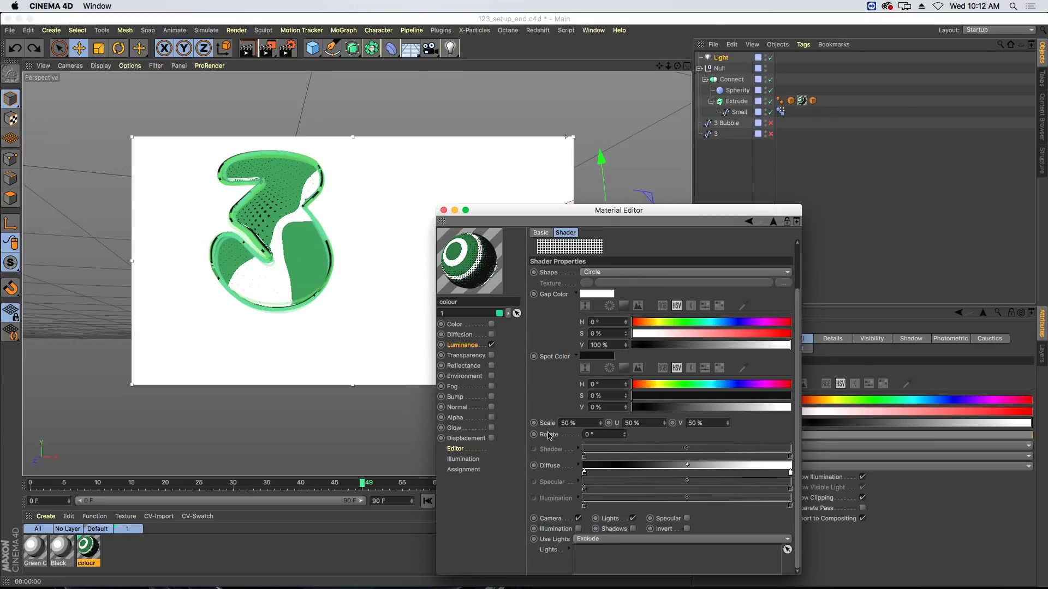
{"action": "left_click", "coordinate": [772, 223]}
{"action": "left_click", "coordinate": [568, 361]}
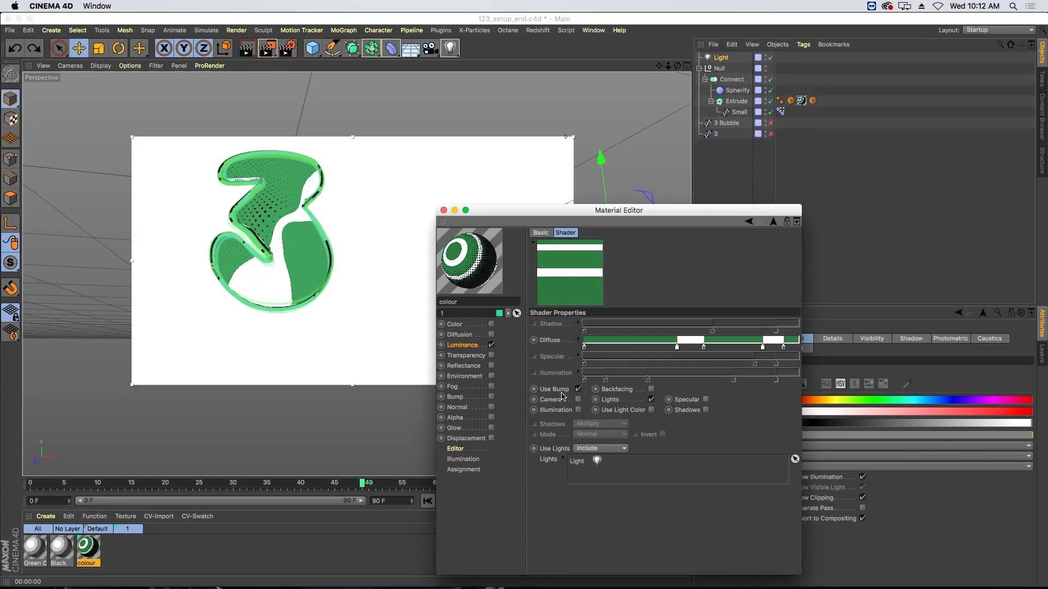
Step: Try the colour material's Bump channel with its Noise texture in the render region, and disable it again
{"action": "left_click", "coordinate": [455, 397]}
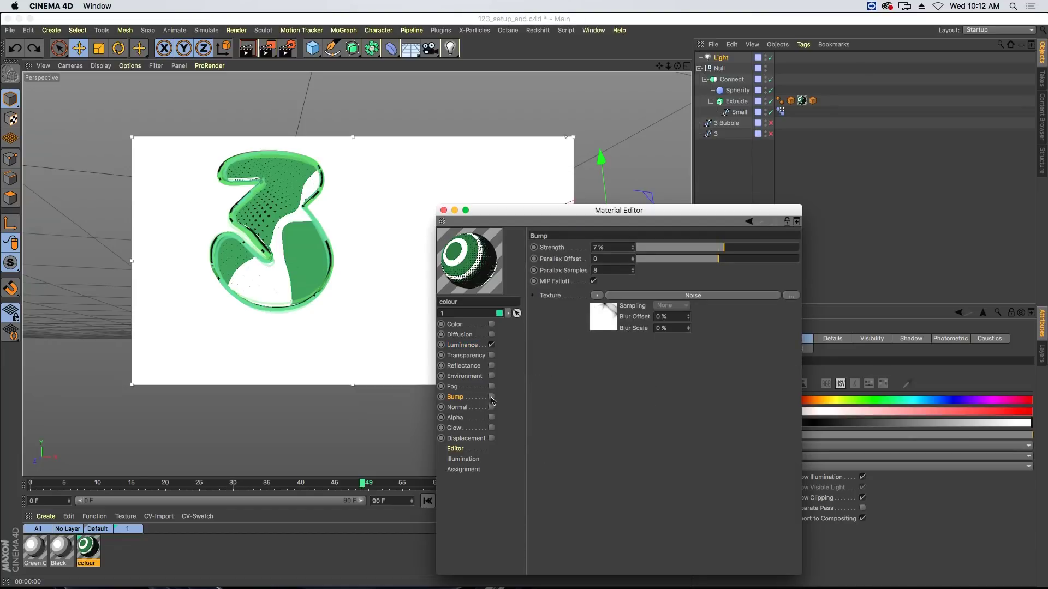
{"action": "left_click_drag", "start_coordinate": [290, 273], "coordinate": [294, 326], "text": "alt"}
{"action": "left_click", "coordinate": [492, 397]}
{"action": "left_click_drag", "start_coordinate": [336, 330], "coordinate": [324, 308], "text": "alt"}
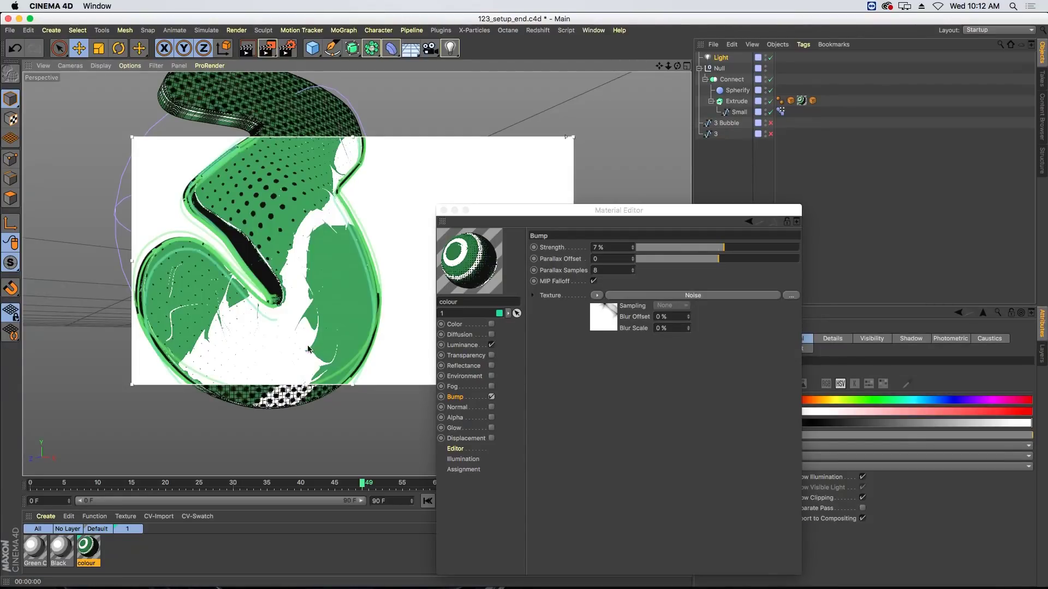
{"action": "left_click", "coordinate": [491, 397]}
{"action": "left_click", "coordinate": [491, 398]}
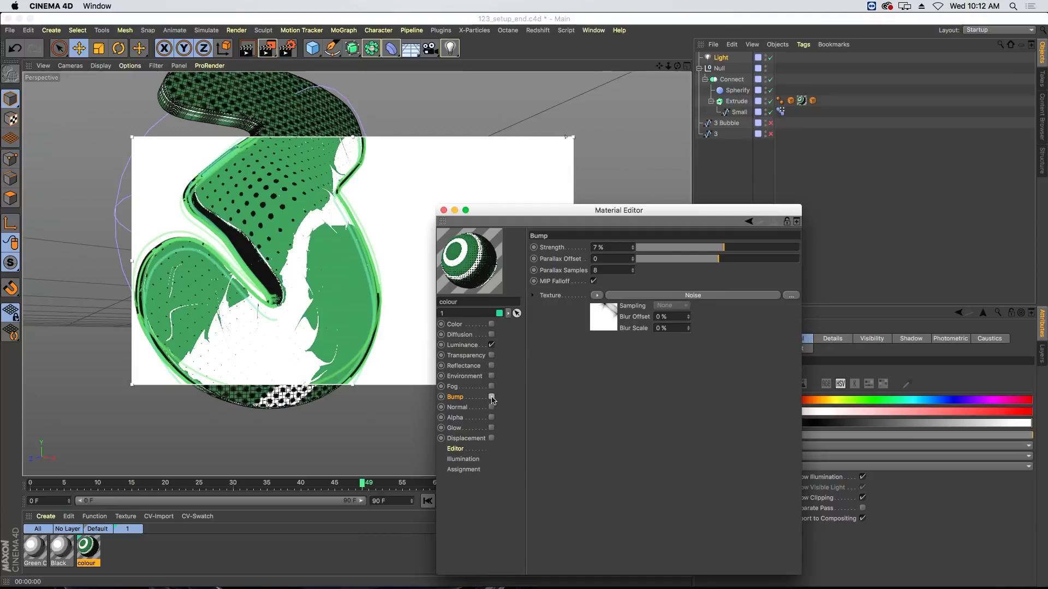
Step: Close the material settings, switch to the 123.c4d project and play its animation from the start
{"action": "left_click", "coordinate": [445, 211]}
{"action": "key", "text": "v"}
{"action": "mouse_move", "coordinate": [371, 322]}
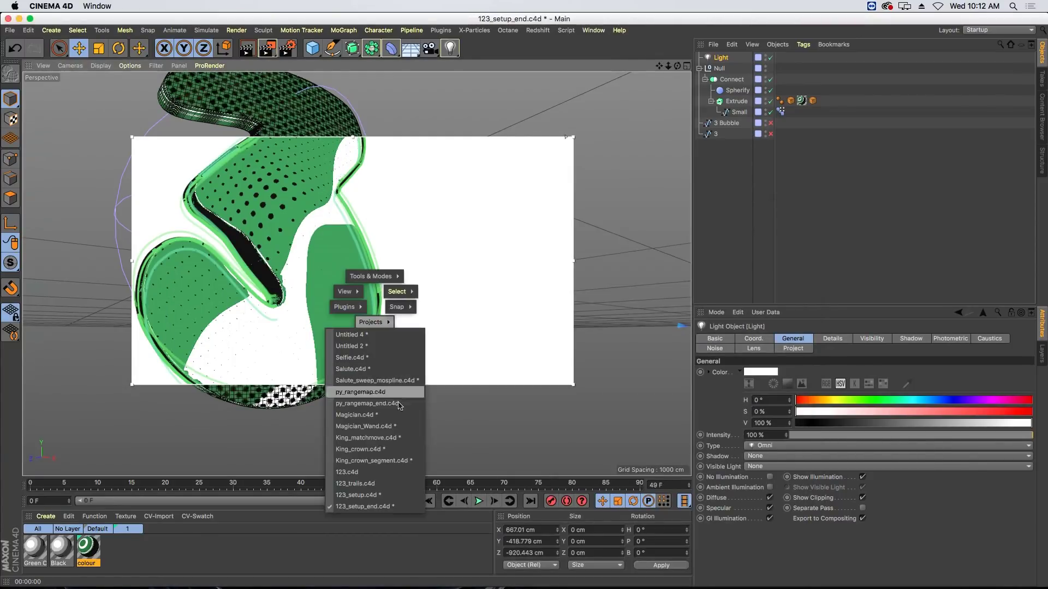
{"action": "left_click", "coordinate": [371, 471]}
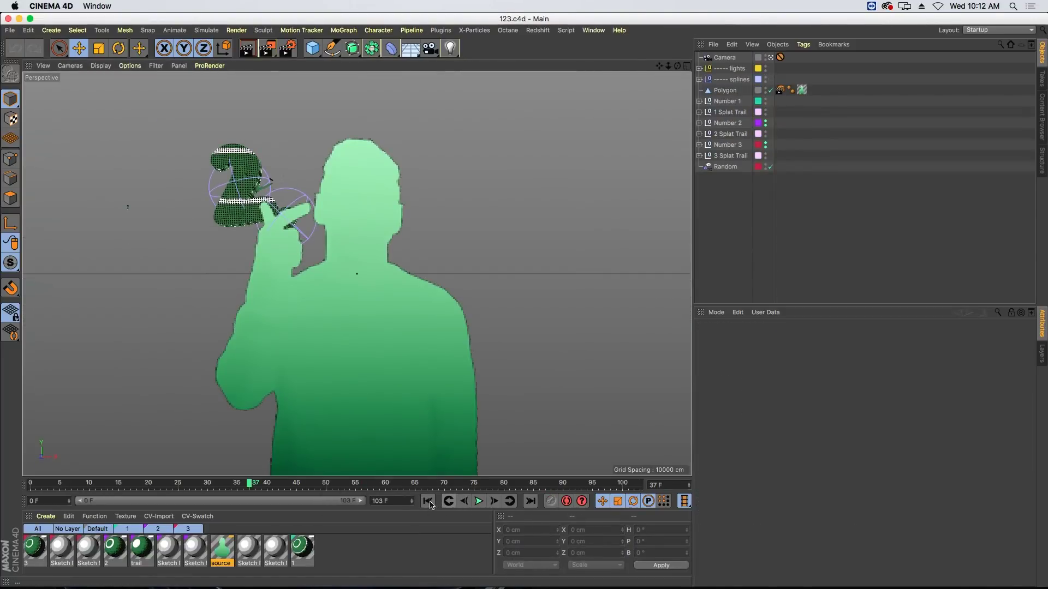
{"action": "left_click", "coordinate": [429, 502]}
{"action": "left_click", "coordinate": [479, 501]}
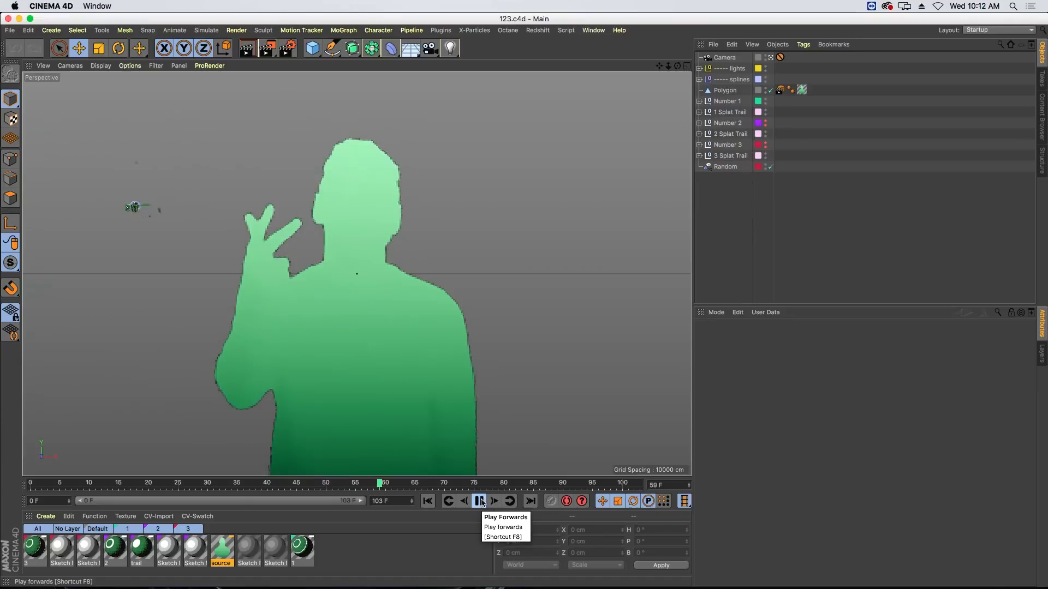
{"action": "left_click", "coordinate": [481, 501]}
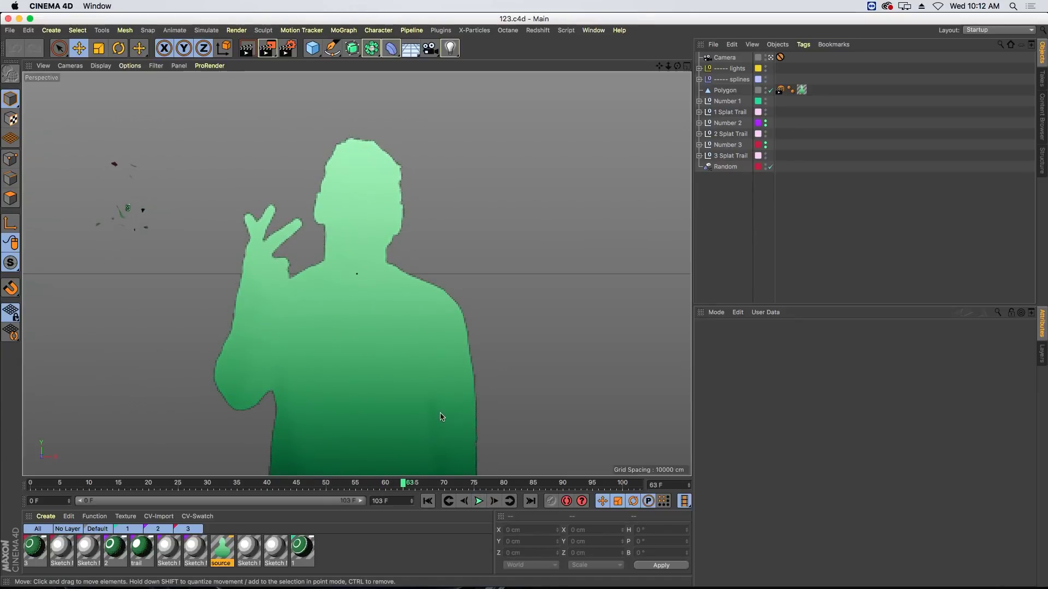
Step: Switch to the 123_trails.c4d project and examine the Tracer 1 object and the 1 Move null it traces
{"action": "key", "text": "v"}
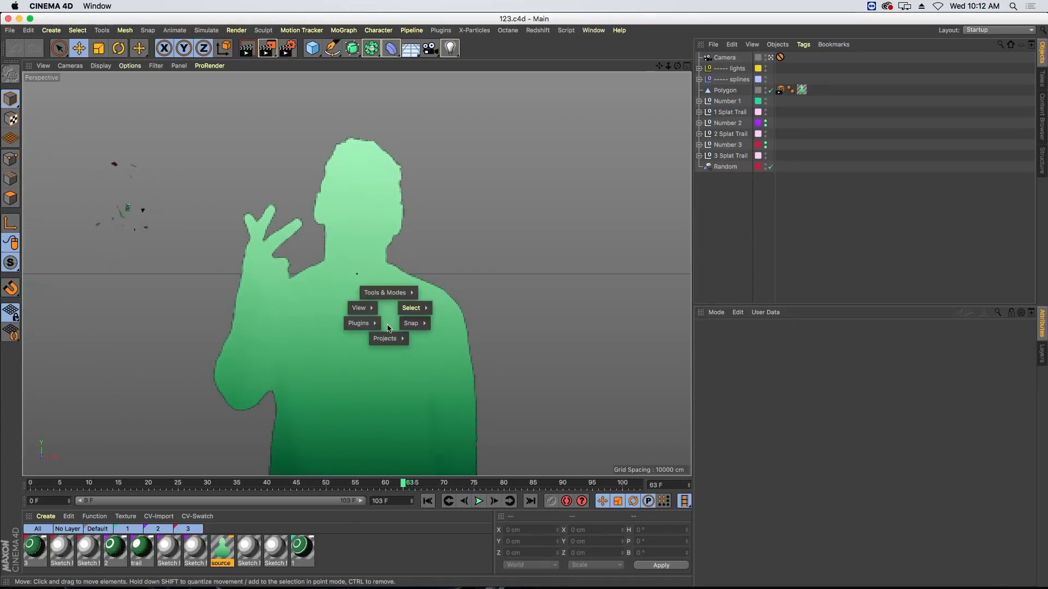
{"action": "mouse_move", "coordinate": [392, 340]}
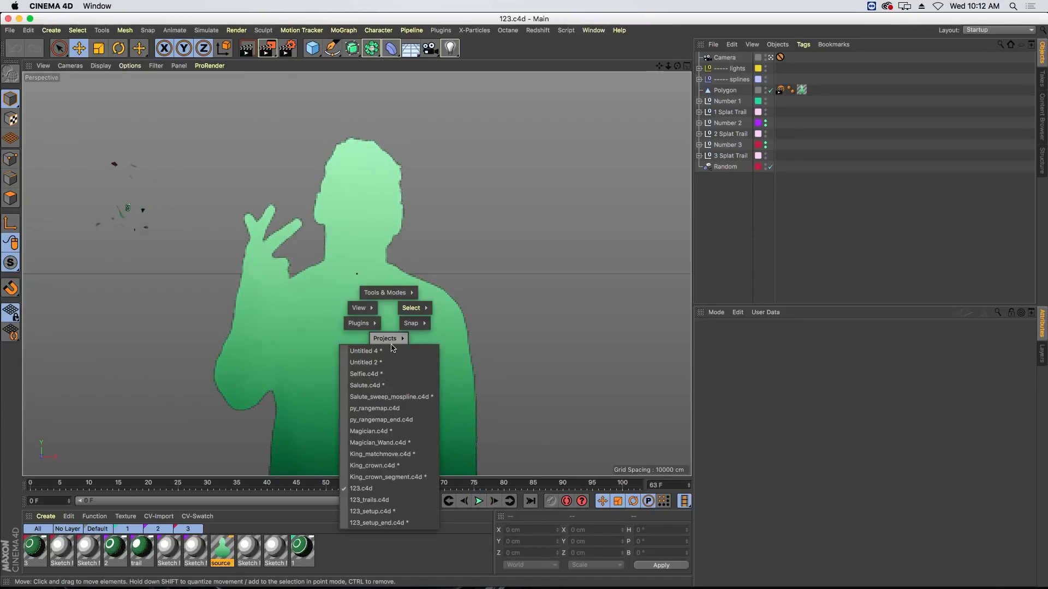
{"action": "left_click", "coordinate": [394, 500]}
{"action": "left_click", "coordinate": [478, 500]}
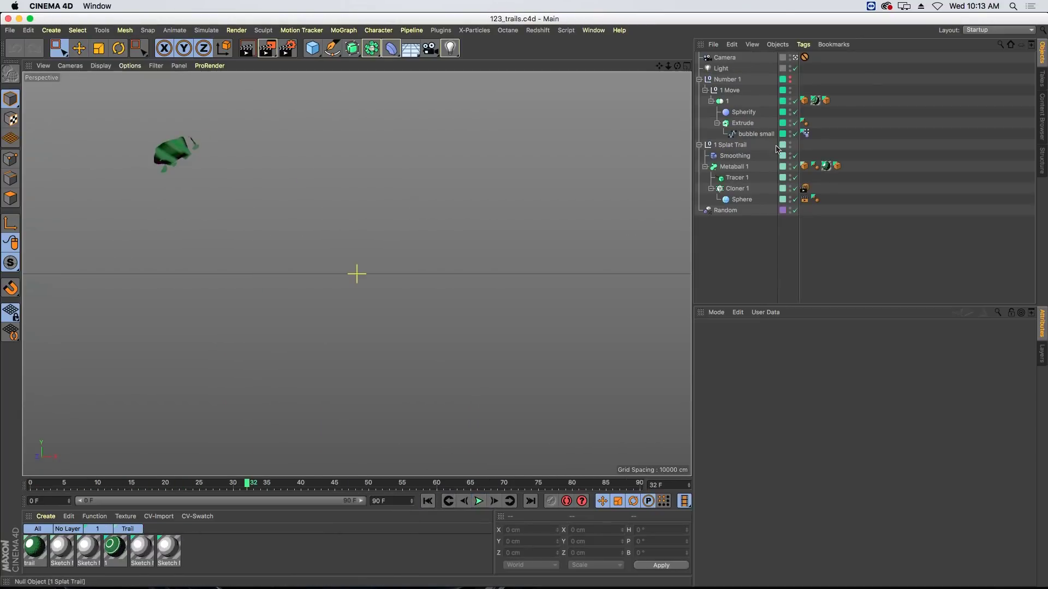
{"action": "left_click", "coordinate": [732, 180]}
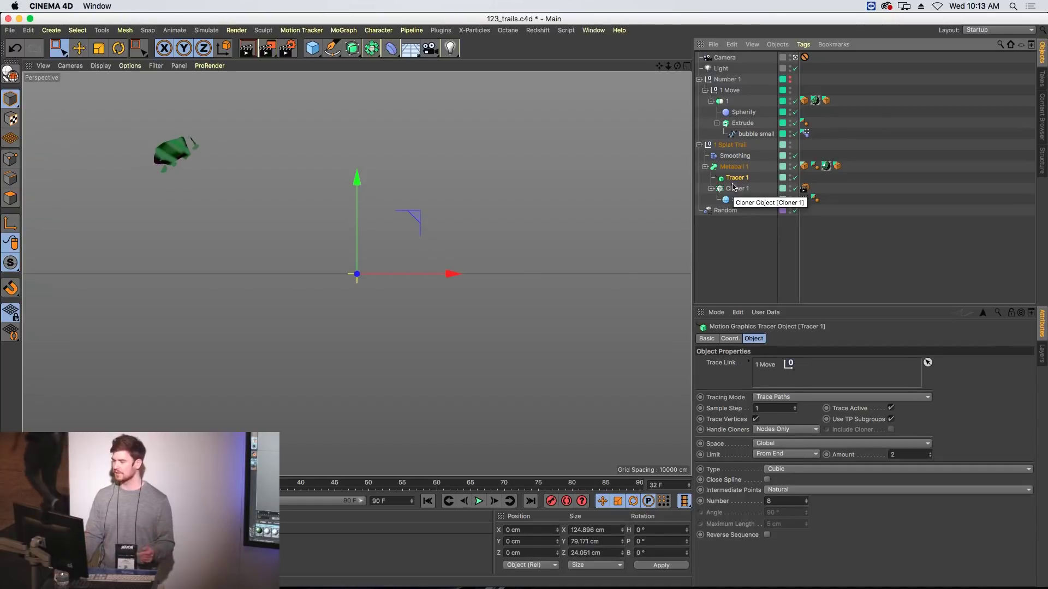
{"action": "left_click", "coordinate": [724, 91]}
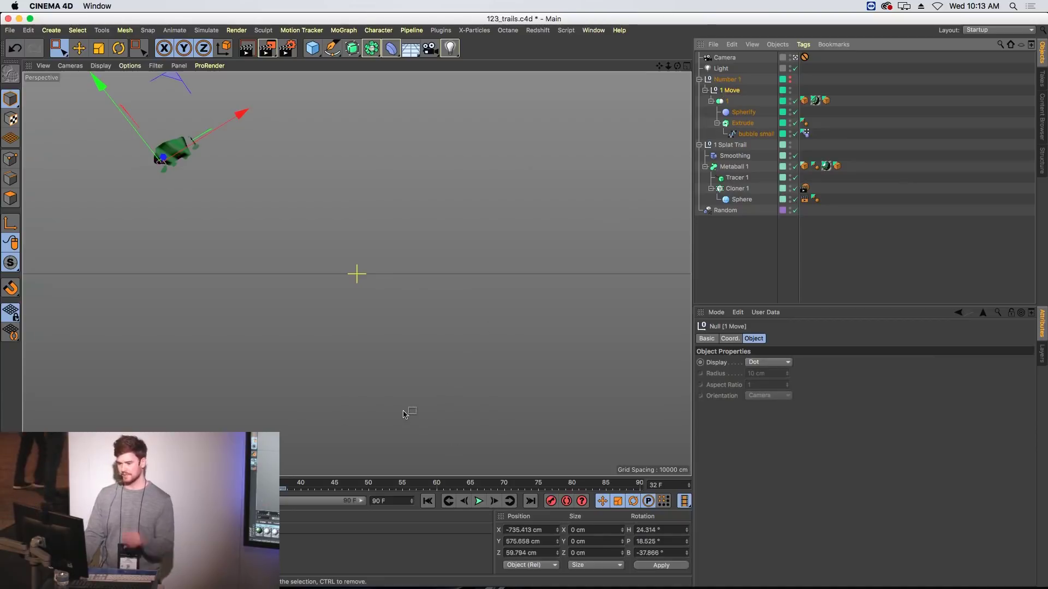
Step: Play the trail animation from the start, view the path drawn by Tracer 1, and stop playback
{"action": "left_click", "coordinate": [429, 500]}
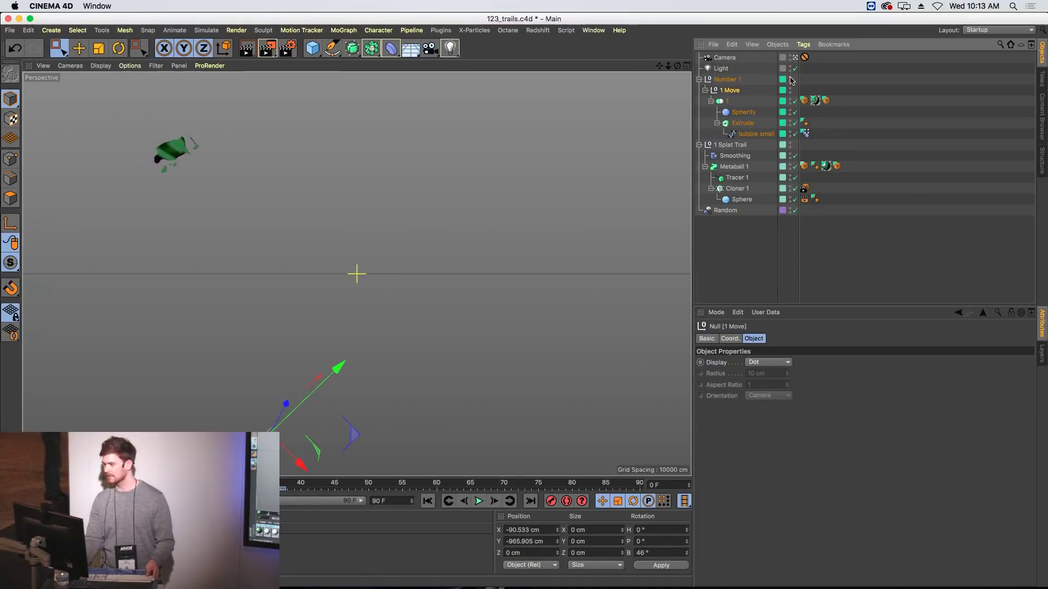
{"action": "left_click", "coordinate": [478, 502]}
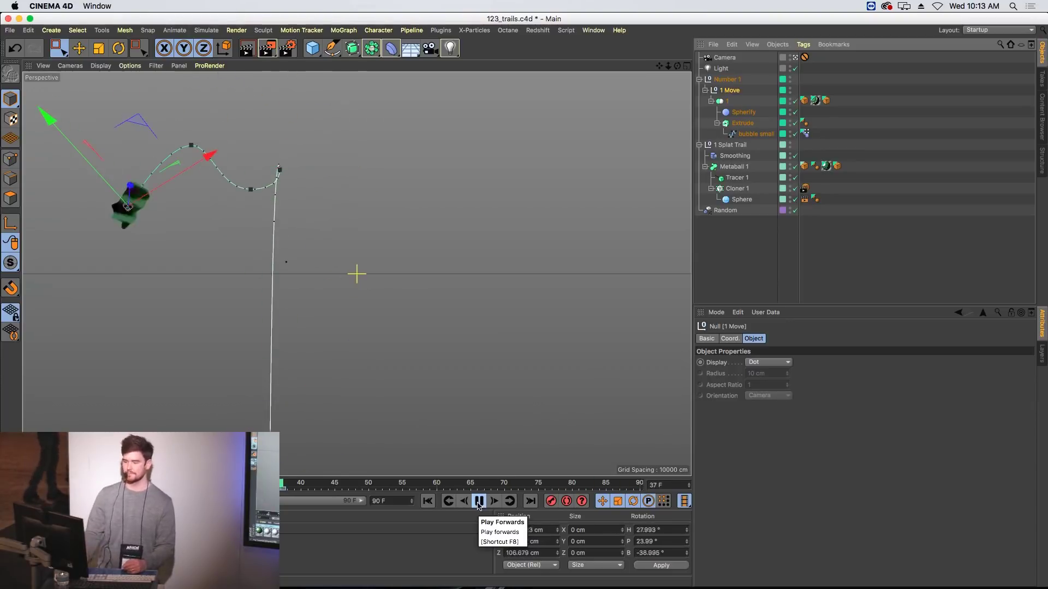
{"action": "left_click", "coordinate": [742, 177]}
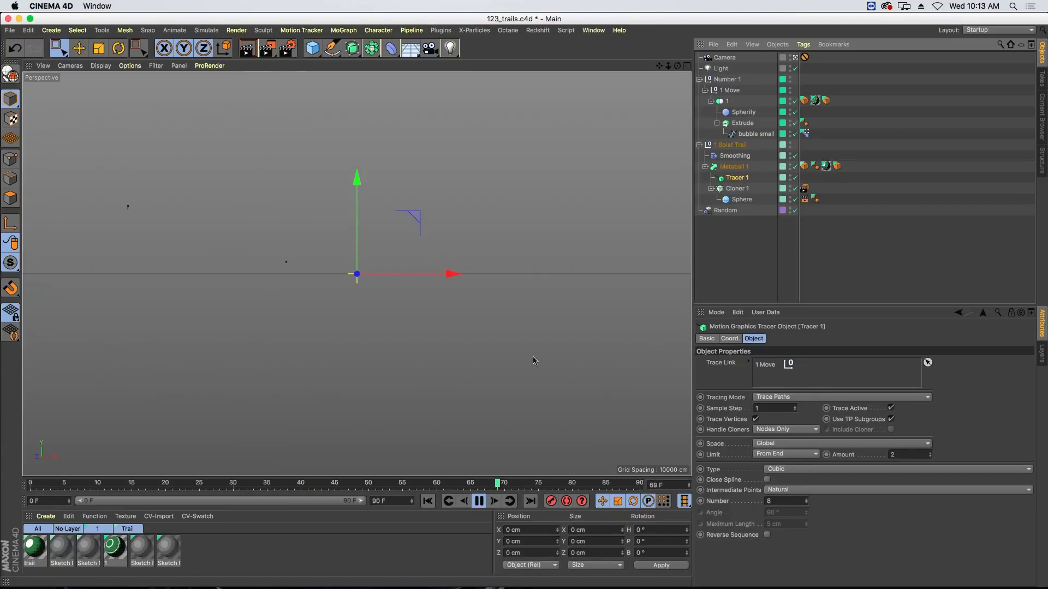
{"action": "key", "text": "F8"}
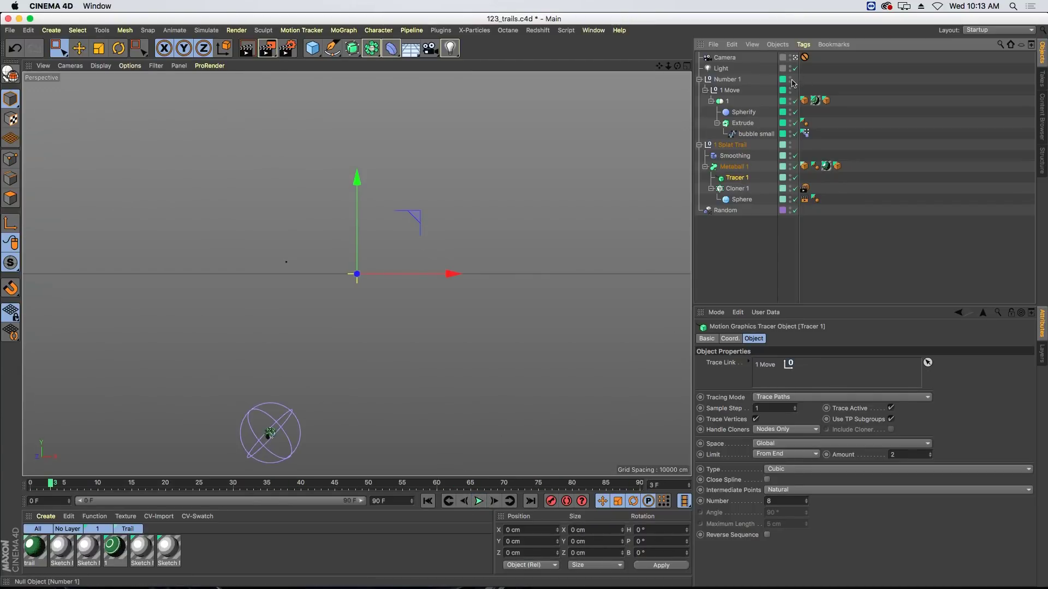
Step: Hide Number 1, disable Cloner 1 and its Sphere, and play Metaball 1 from the start using only the tracer
{"action": "left_click", "coordinate": [790, 80]}
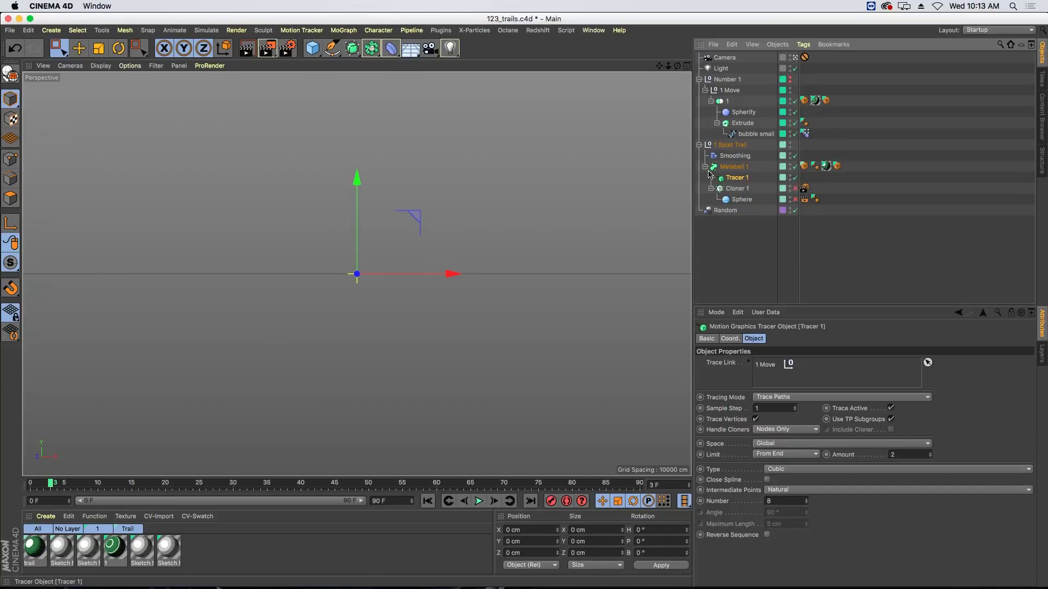
{"action": "left_click", "coordinate": [742, 168]}
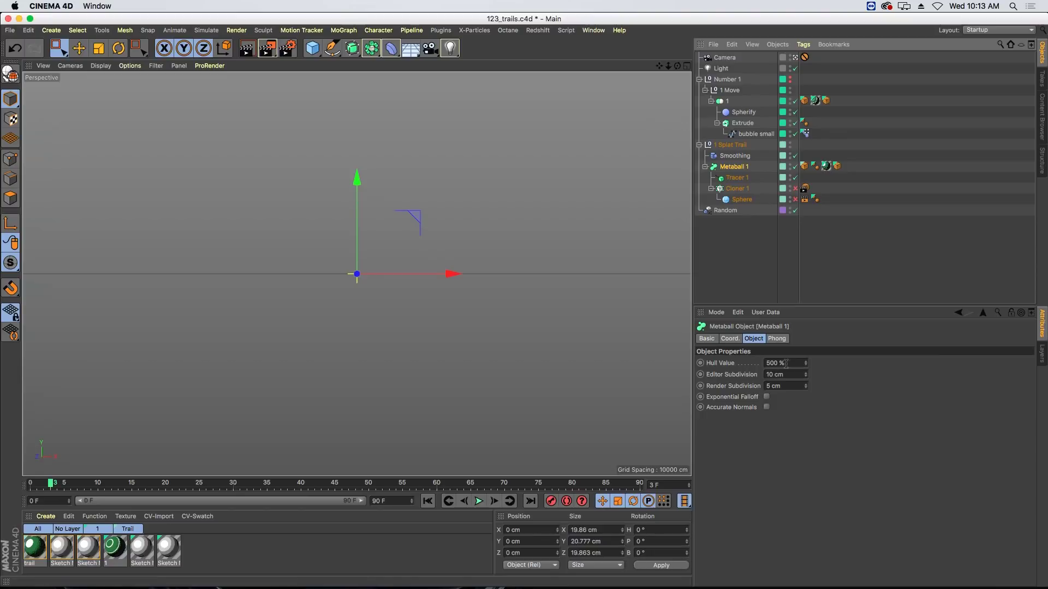
{"action": "left_click", "coordinate": [427, 501]}
{"action": "left_click", "coordinate": [479, 501]}
{"action": "left_click", "coordinate": [479, 501]}
Step: Lower Metaball 1's Hull Value to 55% and replay the animation from the start
{"action": "left_click_drag", "start_coordinate": [806, 364], "coordinate": [806, 369]}
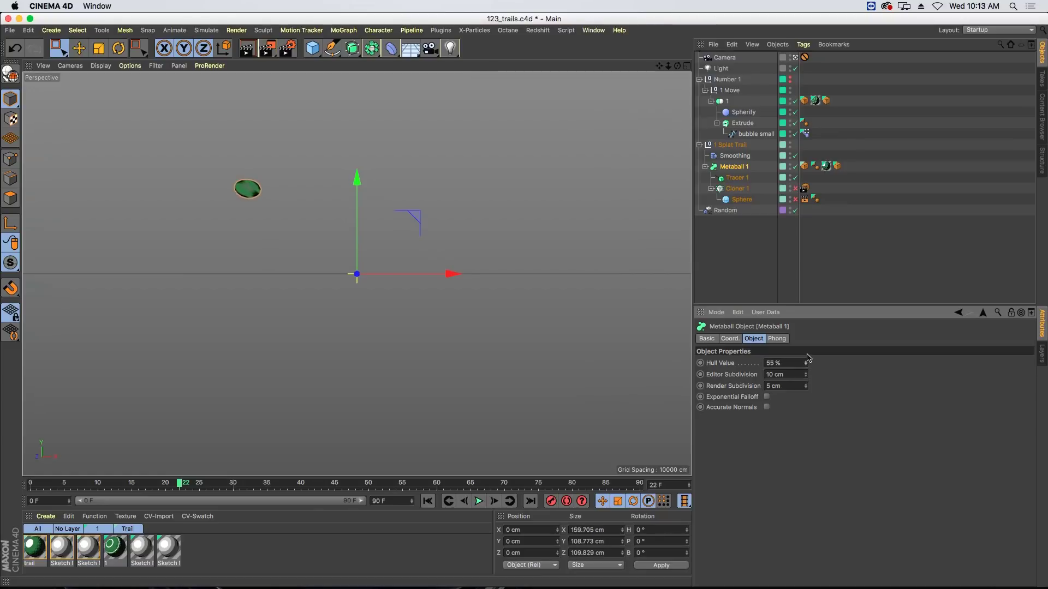
{"action": "left_click", "coordinate": [427, 501]}
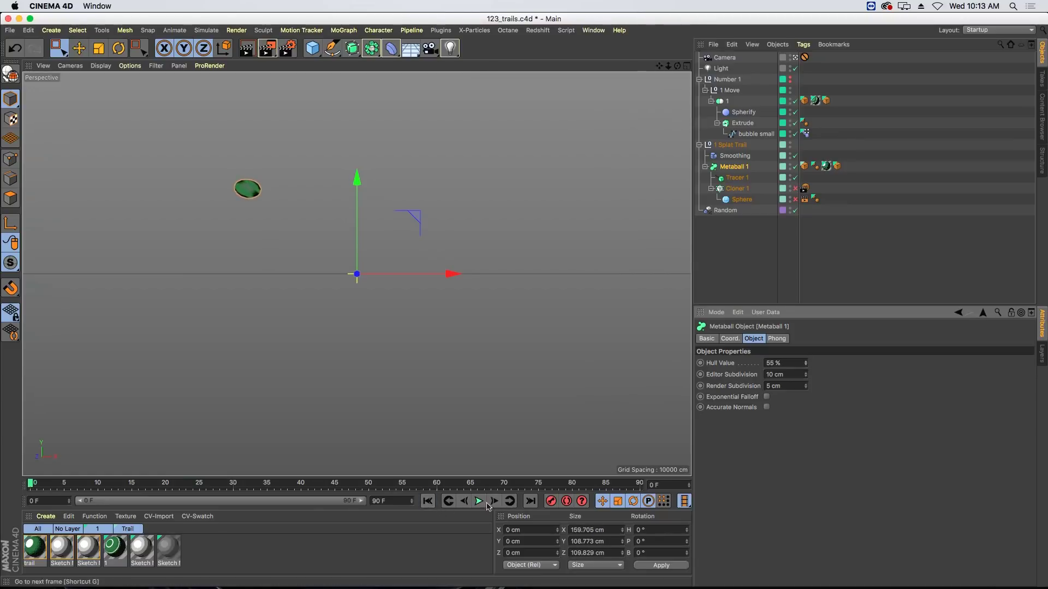
{"action": "left_click", "coordinate": [479, 501]}
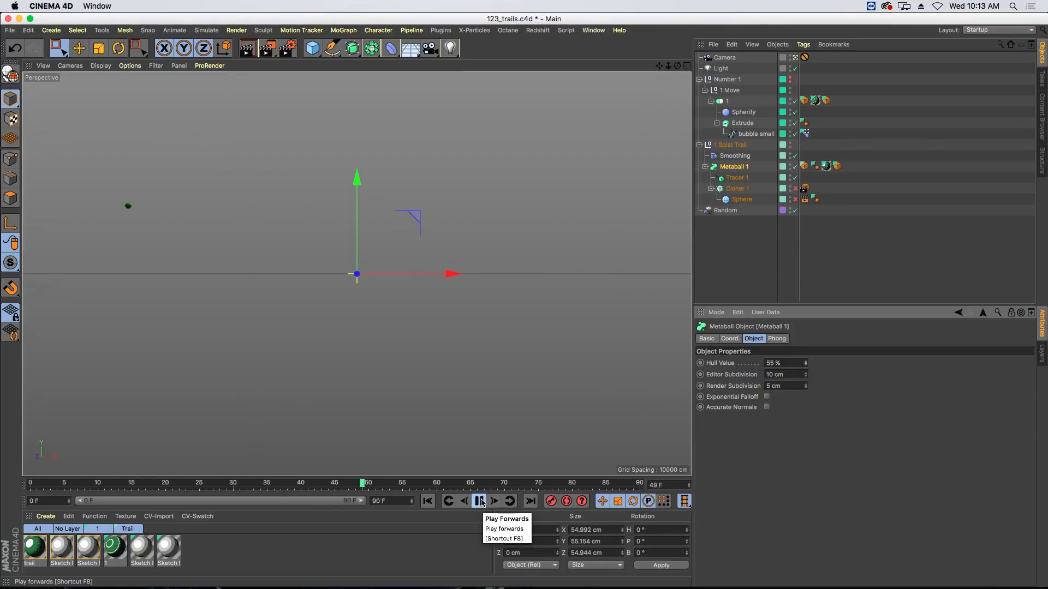
{"action": "left_click", "coordinate": [480, 501]}
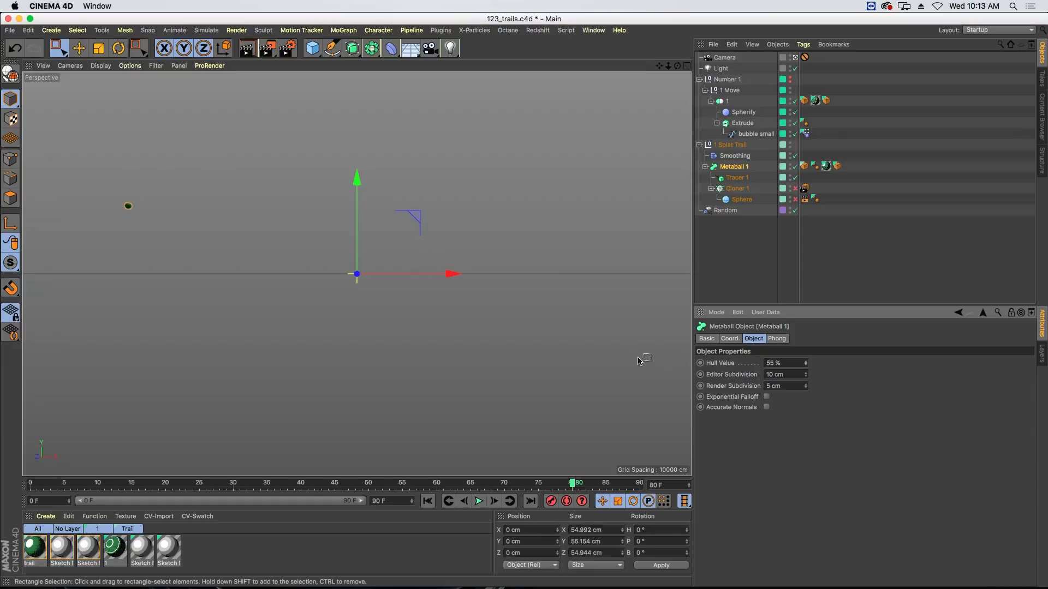
Step: Re-enable Cloner 1 and its Sphere, and examine the Random effector's position parameters
{"action": "left_click", "coordinate": [742, 189]}
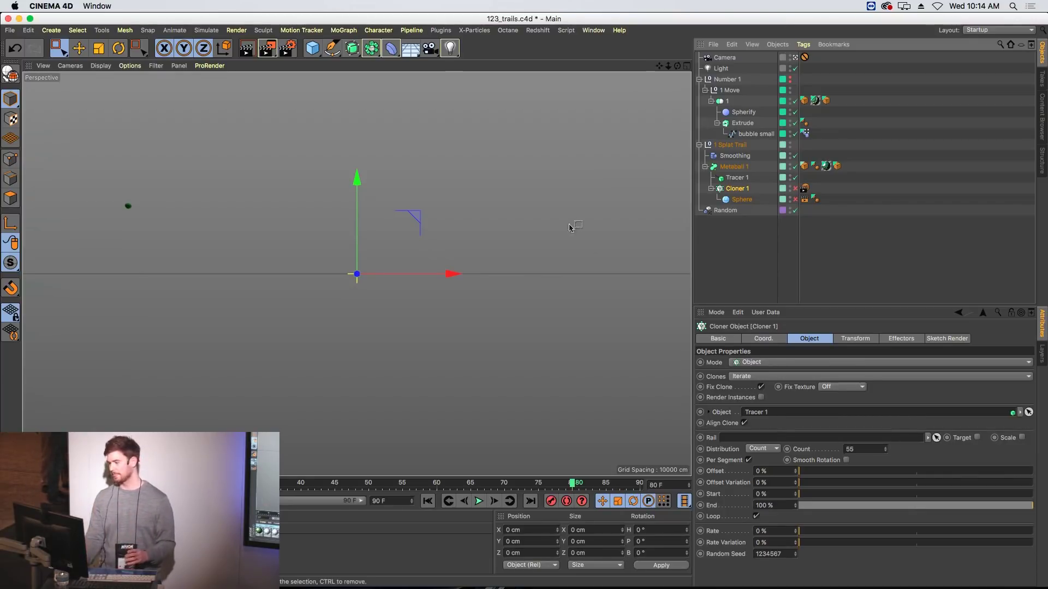
{"action": "left_click", "coordinate": [795, 189]}
{"action": "left_click", "coordinate": [795, 200]}
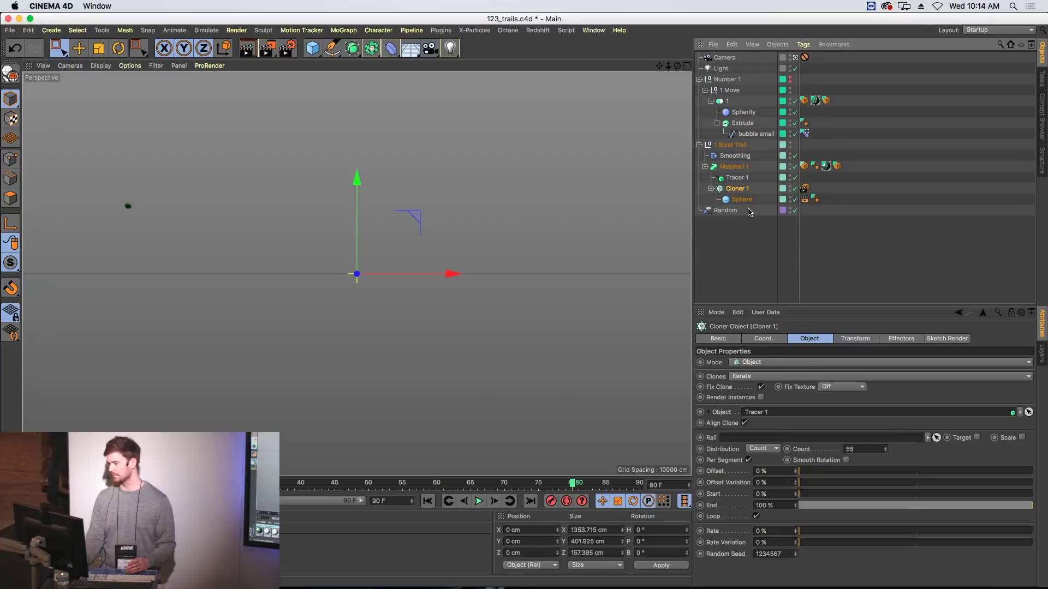
{"action": "left_click", "coordinate": [757, 211]}
{"action": "left_click", "coordinate": [800, 339]}
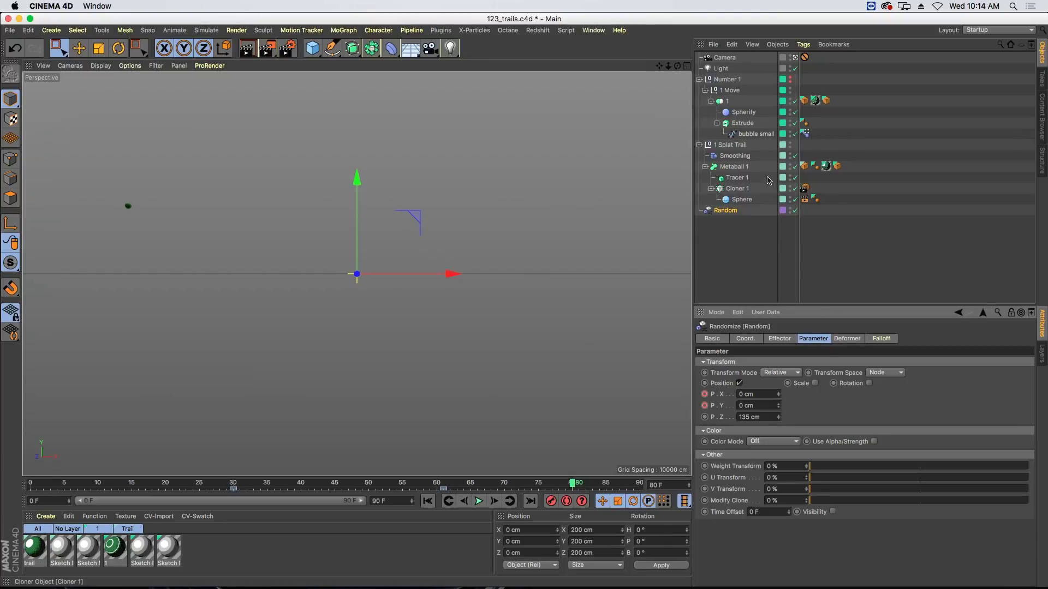
Step: Play Metaball 1 with the cloned spheres to frame 11 and set its Hull Value to 500%
{"action": "left_click", "coordinate": [741, 167]}
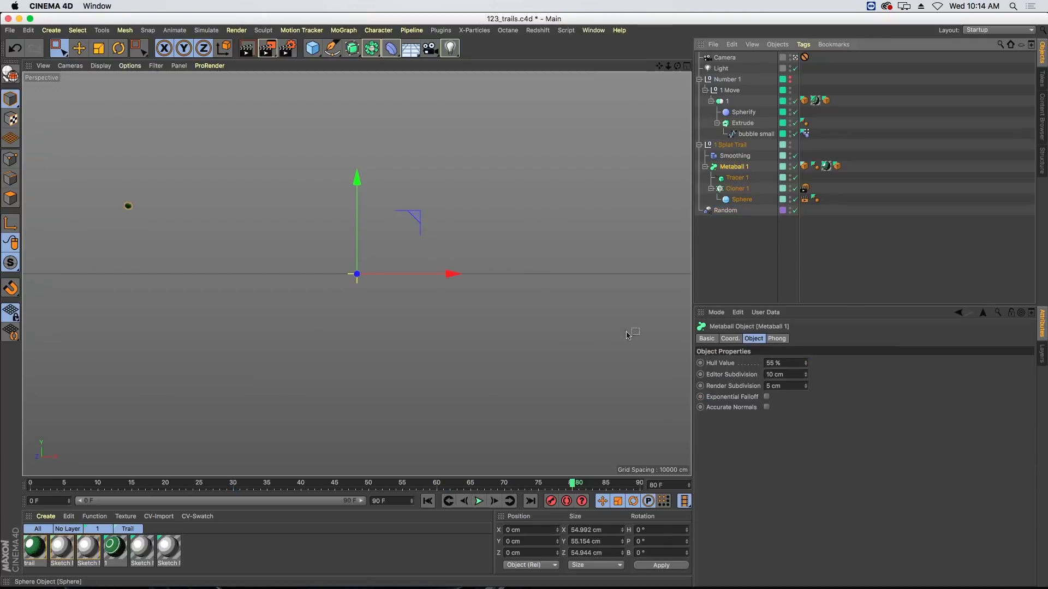
{"action": "left_click", "coordinate": [480, 501]}
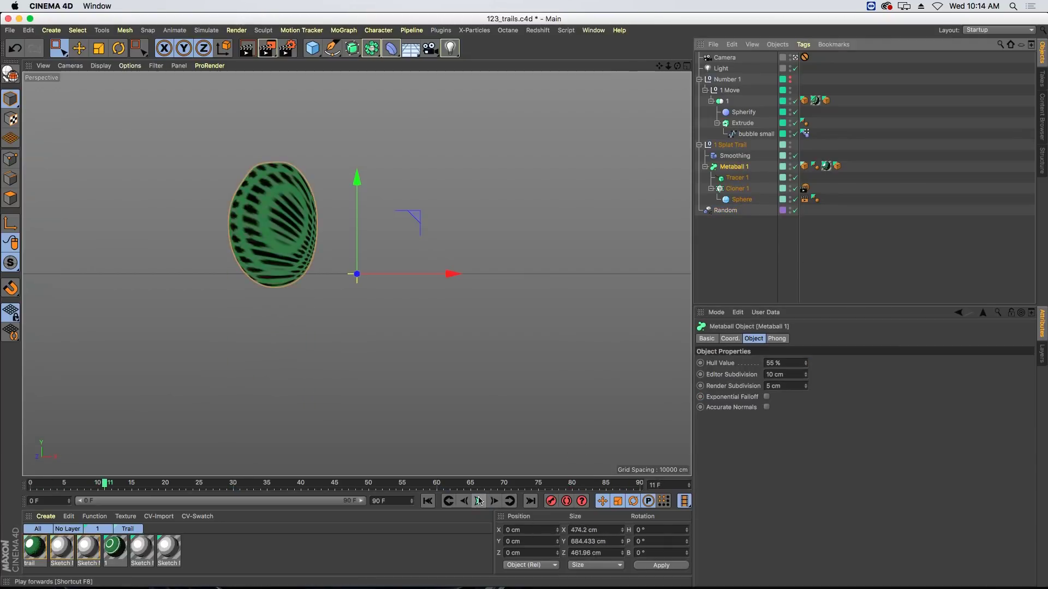
{"action": "left_click", "coordinate": [775, 363]}
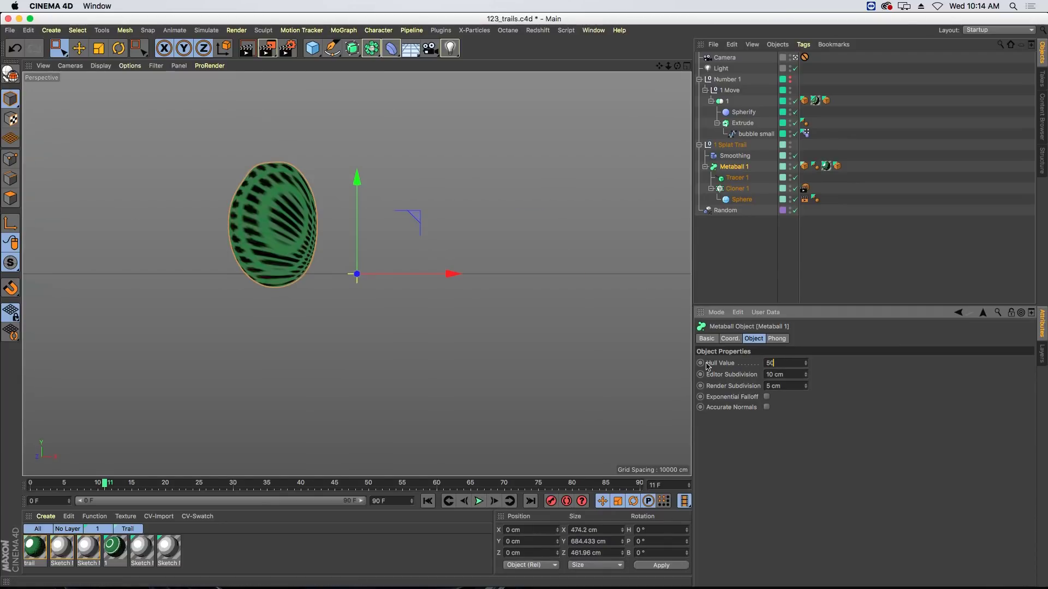
{"action": "type", "text": "500"}
{"action": "key", "text": "Return"}
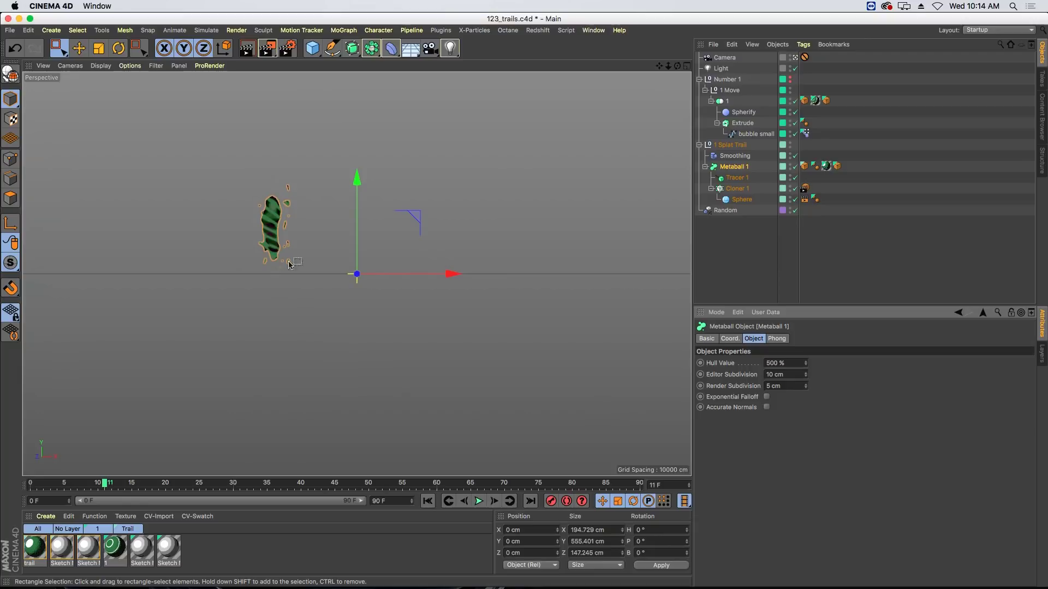
Step: Compare the metaball splat up close with the Smoothing deformer disabled and enabled, leaving it enabled
{"action": "left_click_drag", "start_coordinate": [349, 261], "coordinate": [386, 276], "text": "alt"}
{"action": "right_click_drag", "start_coordinate": [383, 273], "coordinate": [389, 258], "text": "alt"}
{"action": "left_click_drag", "start_coordinate": [425, 272], "coordinate": [568, 222], "text": "alt"}
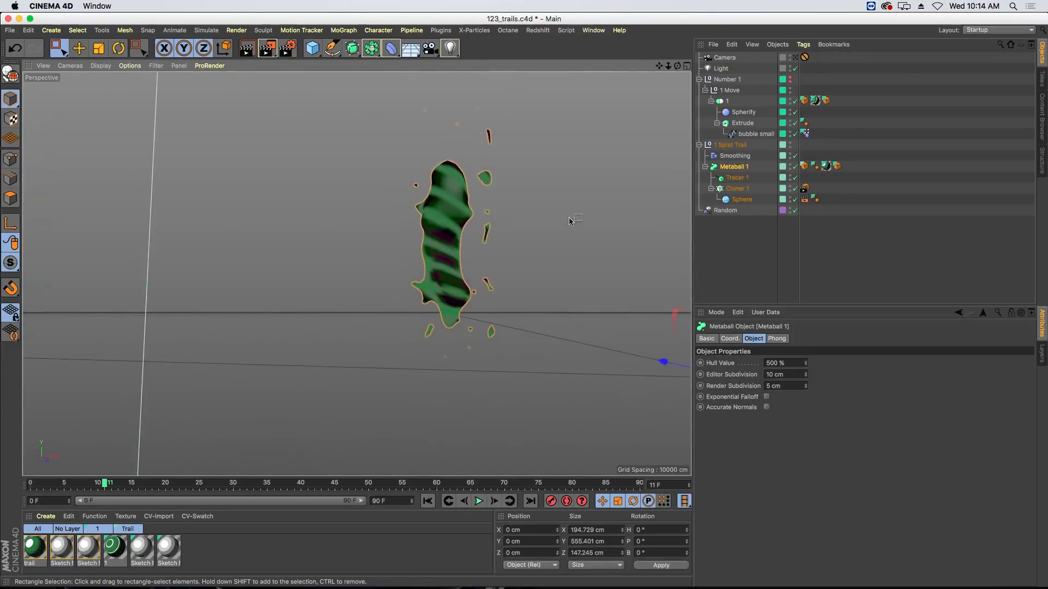
{"action": "left_click", "coordinate": [794, 158]}
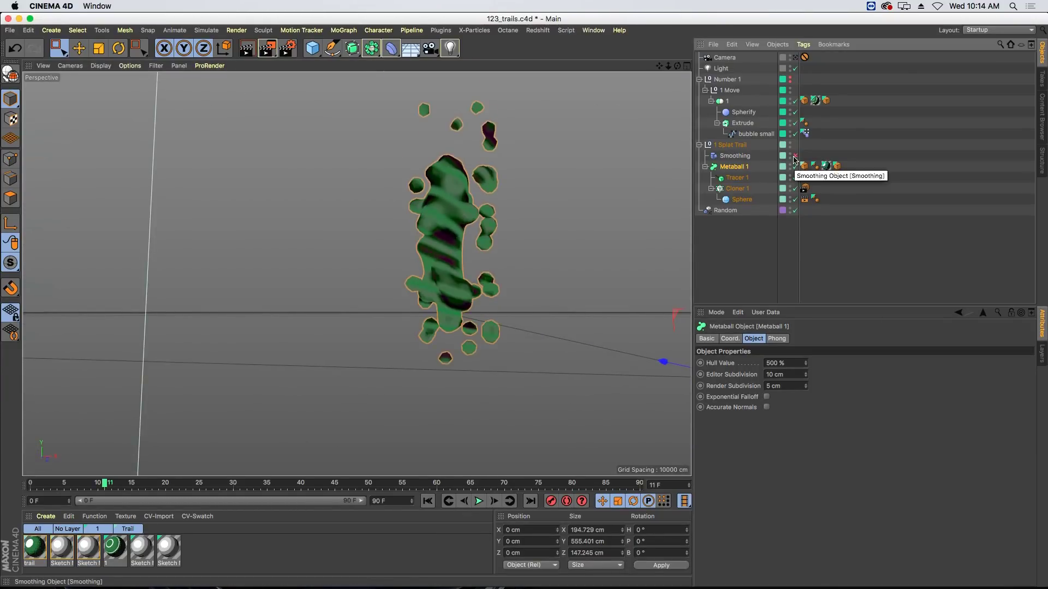
{"action": "left_click", "coordinate": [794, 158]}
{"action": "left_click", "coordinate": [794, 159]}
{"action": "left_click", "coordinate": [794, 158]}
{"action": "left_click", "coordinate": [794, 159]}
{"action": "left_click", "coordinate": [794, 158]}
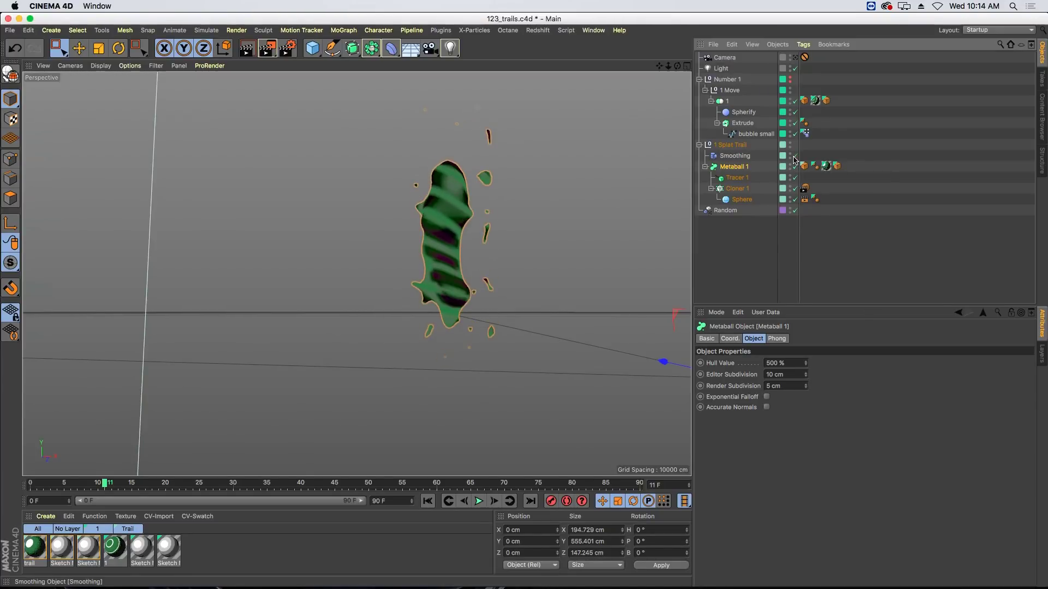
Step: Make Number 1 visible again and play the number with its splat trail from the start
{"action": "scroll", "coordinate": [422, 293], "scroll_direction": "down", "scroll_amount": 3}
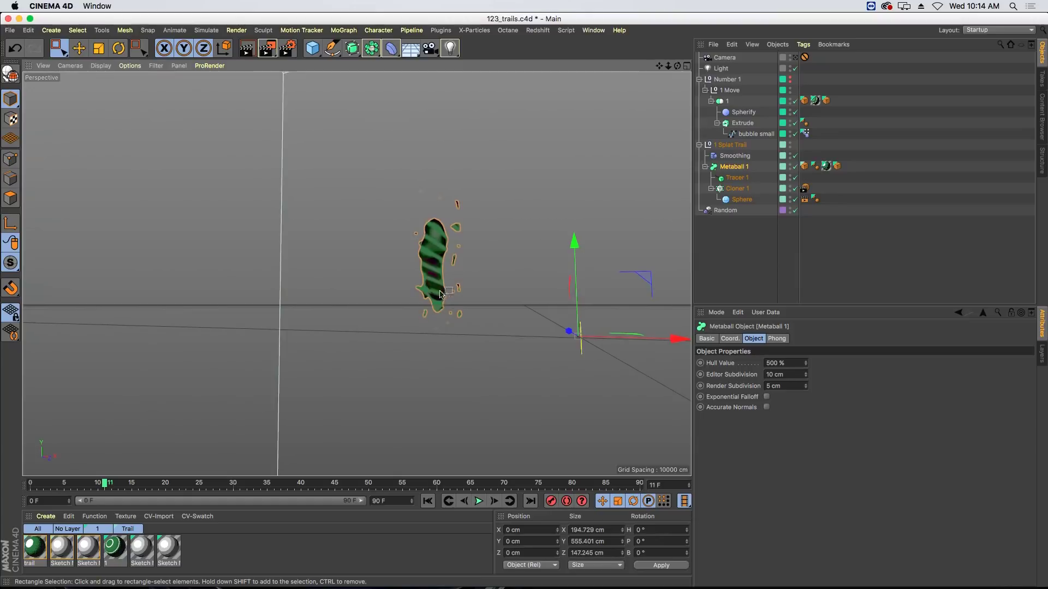
{"action": "left_click_drag", "start_coordinate": [445, 275], "coordinate": [392, 382], "text": "alt"}
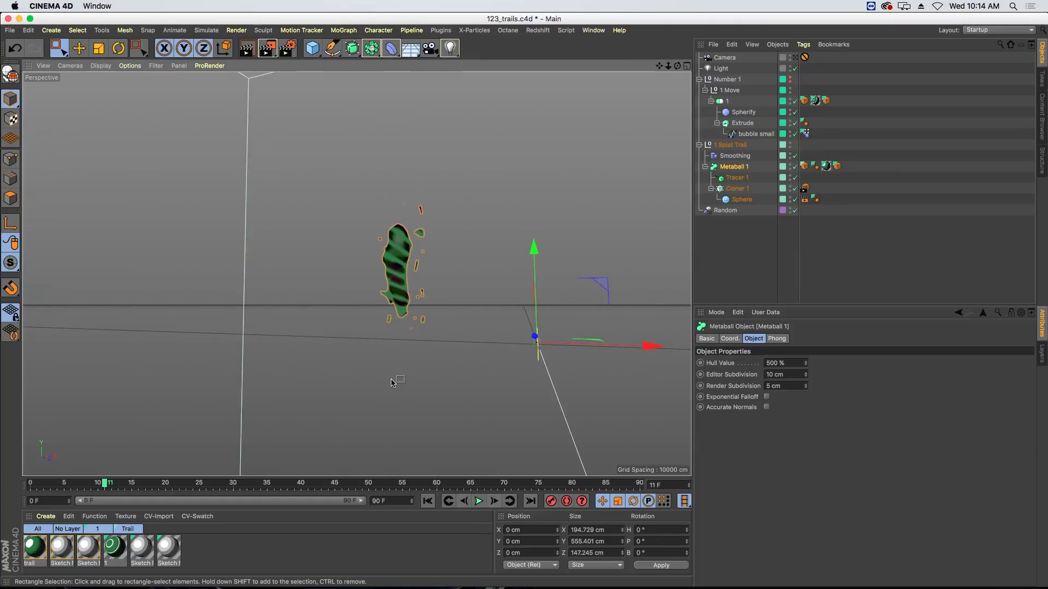
{"action": "key", "text": "v"}
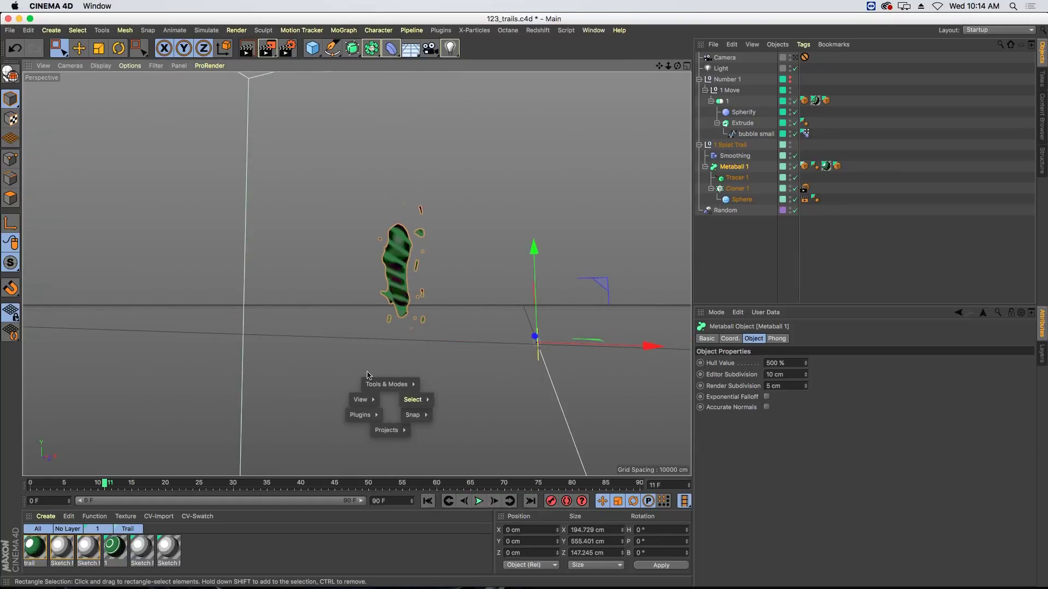
{"action": "left_click", "coordinate": [790, 80]}
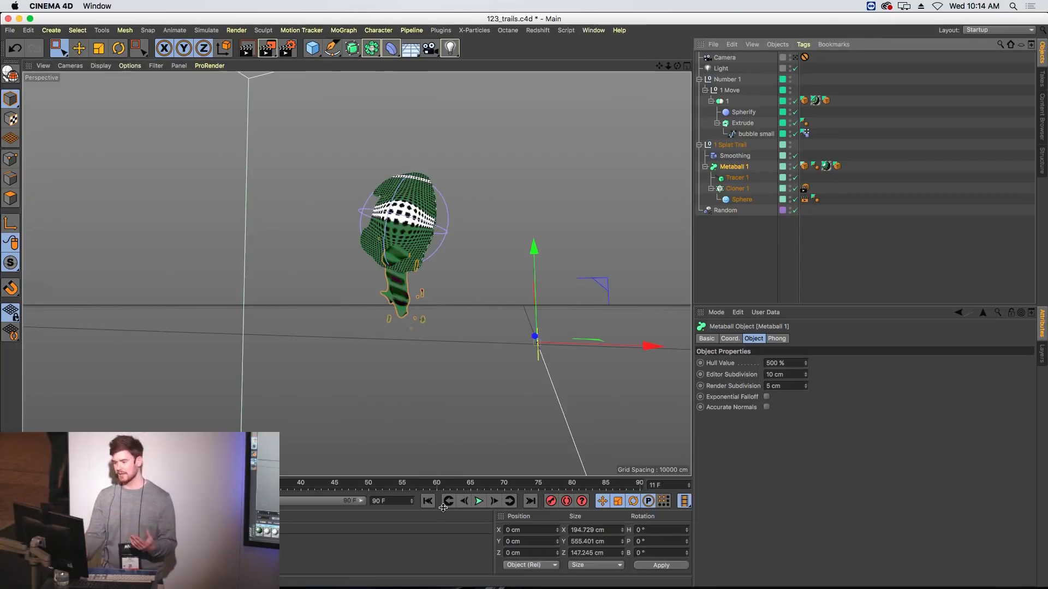
{"action": "left_click", "coordinate": [428, 501]}
{"action": "left_click", "coordinate": [480, 501]}
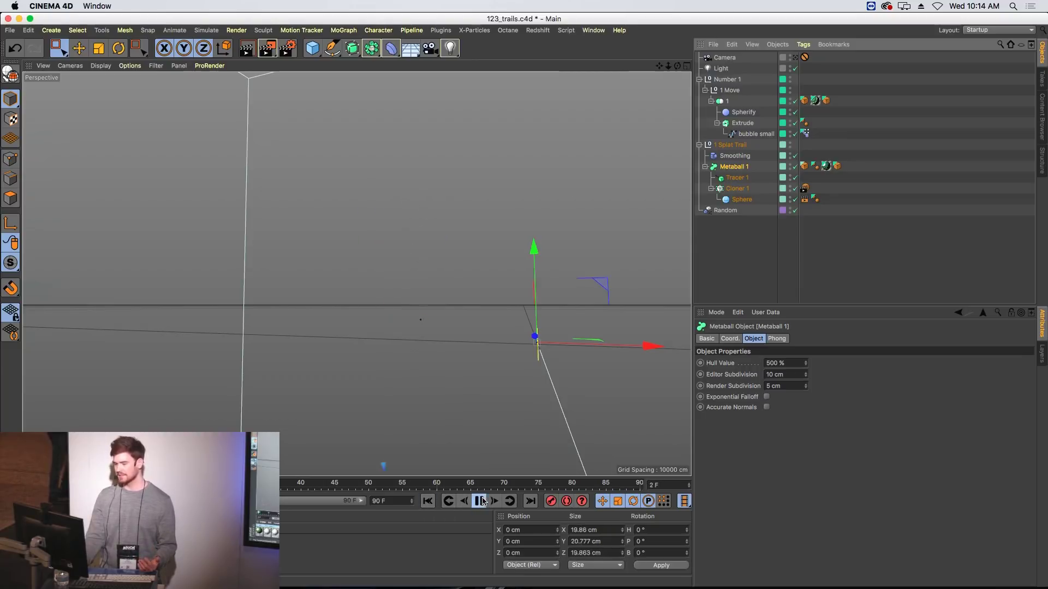
{"action": "left_click", "coordinate": [480, 501]}
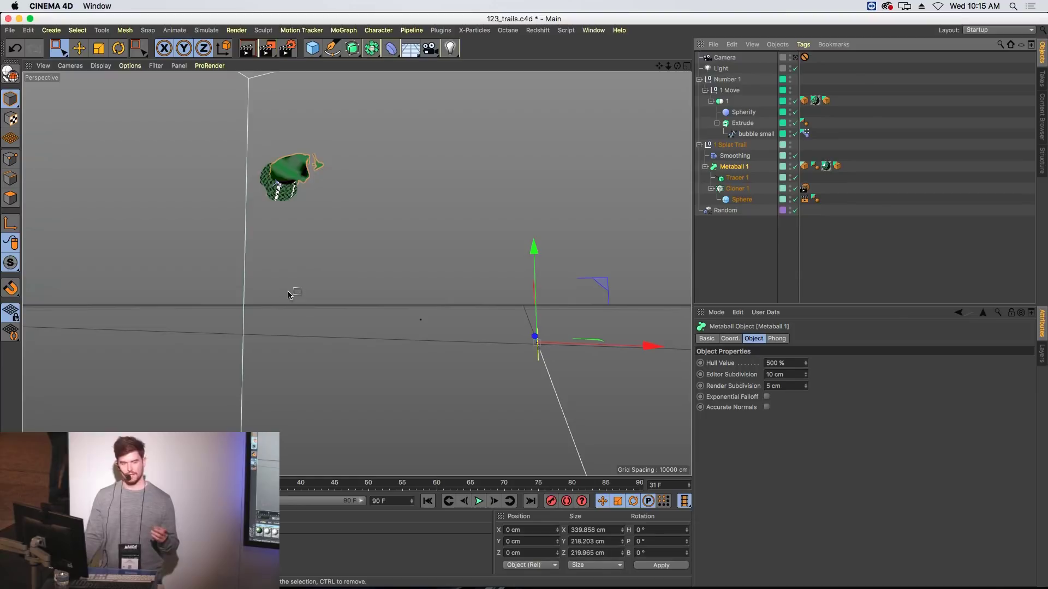
Step: Display the project's takes and switch to the 123.c4d project
{"action": "left_click", "coordinate": [1043, 74]}
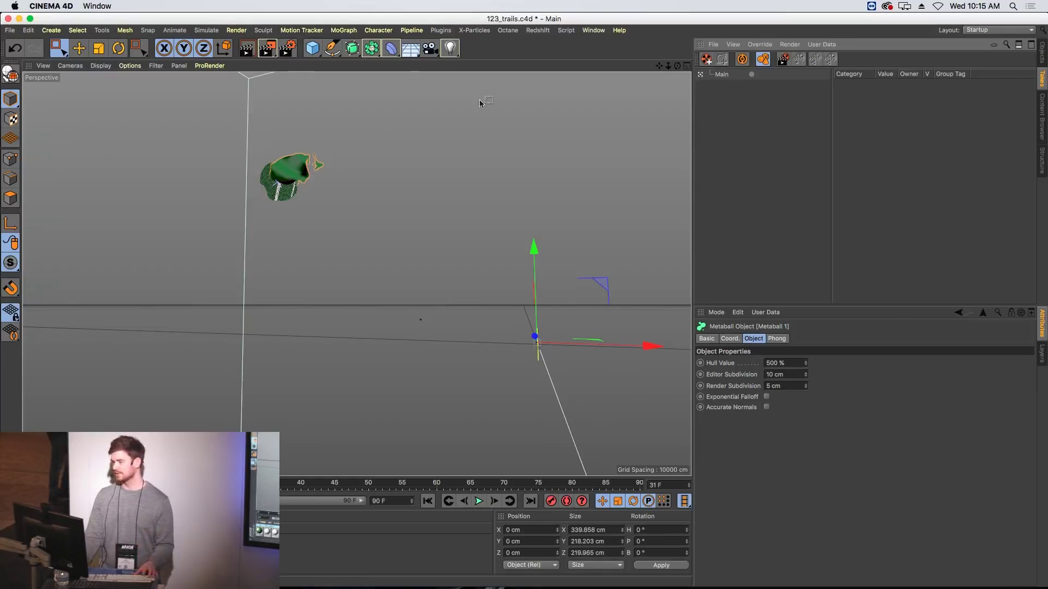
{"action": "key", "text": "v"}
{"action": "mouse_move", "coordinate": [410, 239]}
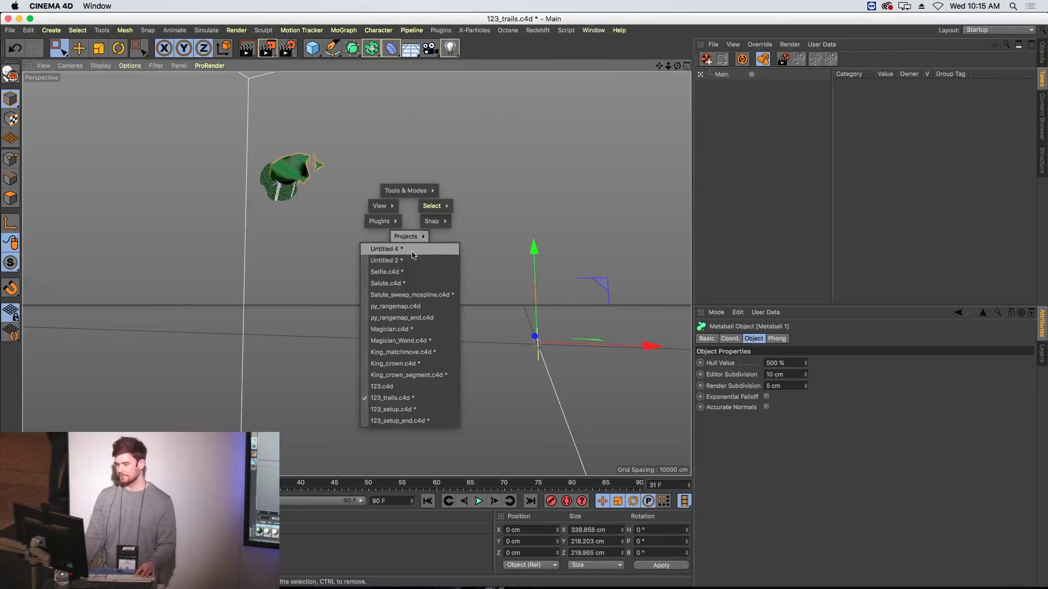
{"action": "left_click", "coordinate": [399, 386]}
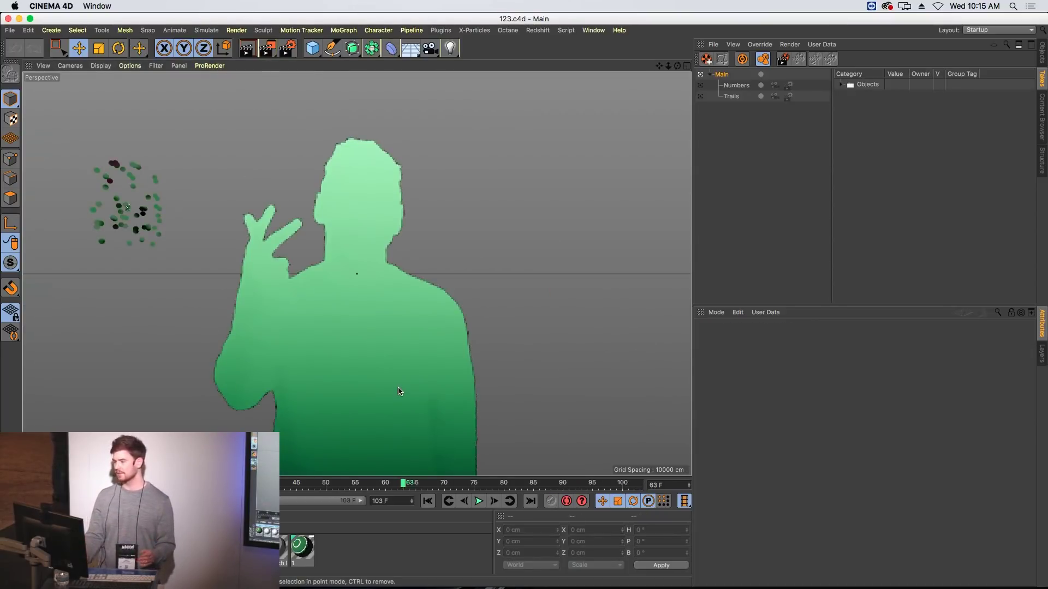
Step: Activate the Numbers take and play it, switch to the Trails take during playback, and stop
{"action": "left_click", "coordinate": [736, 85]}
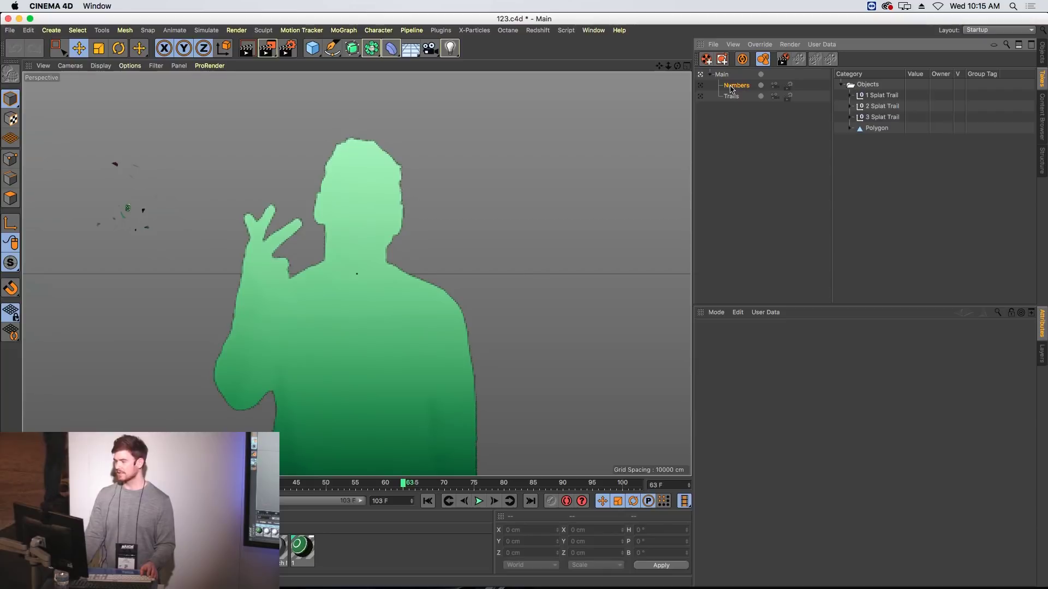
{"action": "left_click", "coordinate": [702, 86]}
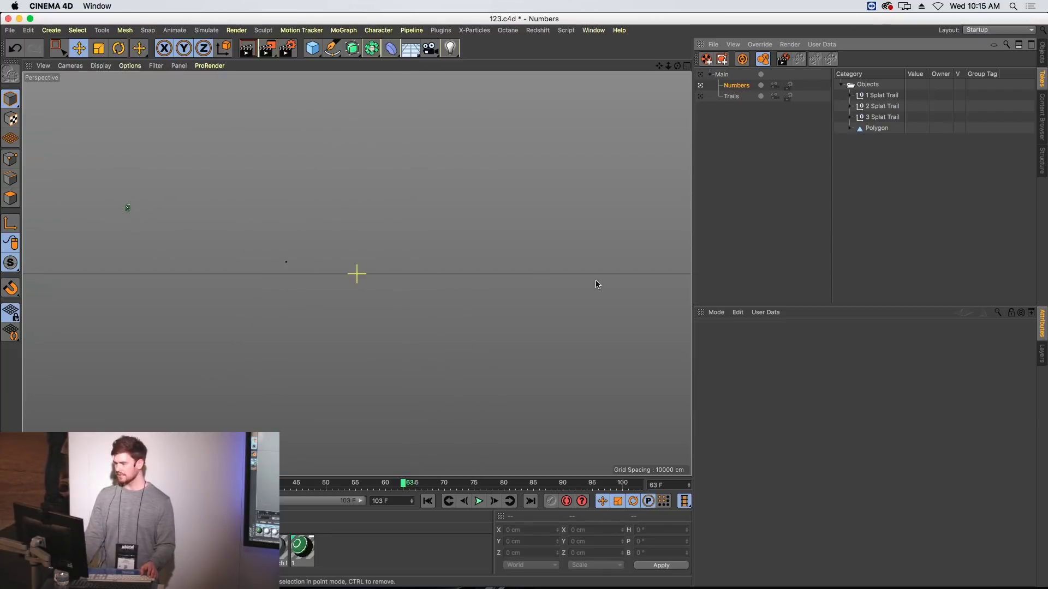
{"action": "left_click", "coordinate": [455, 498]}
{"action": "left_click", "coordinate": [479, 501]}
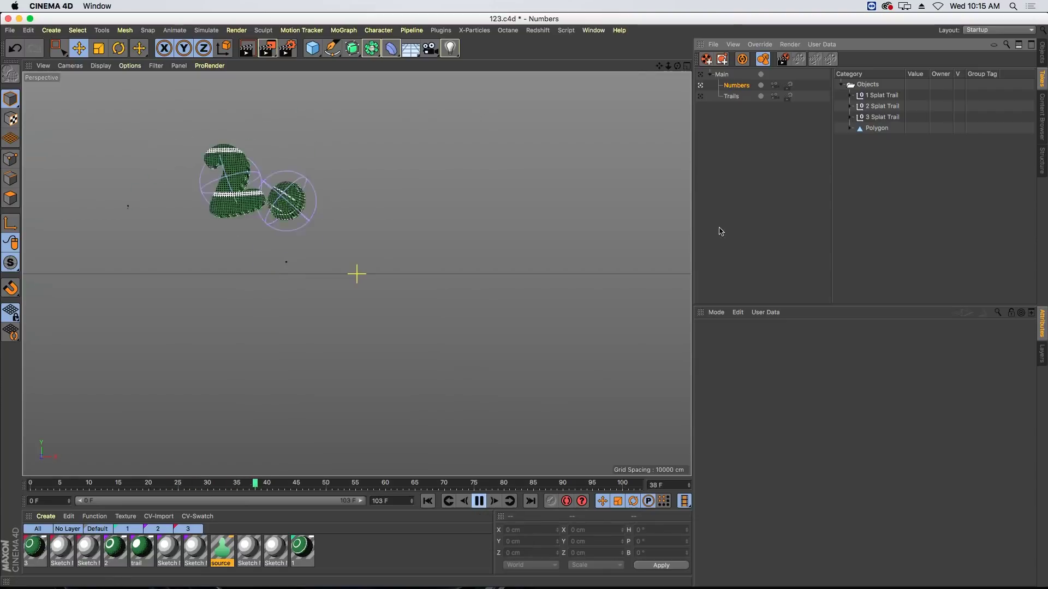
{"action": "left_click", "coordinate": [702, 97]}
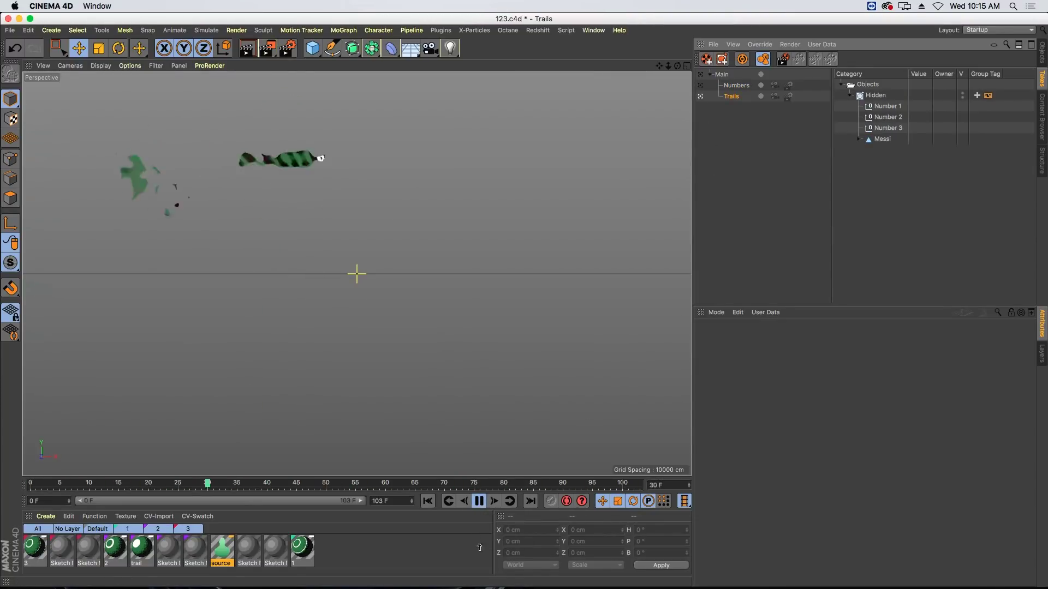
{"action": "left_click", "coordinate": [481, 501]}
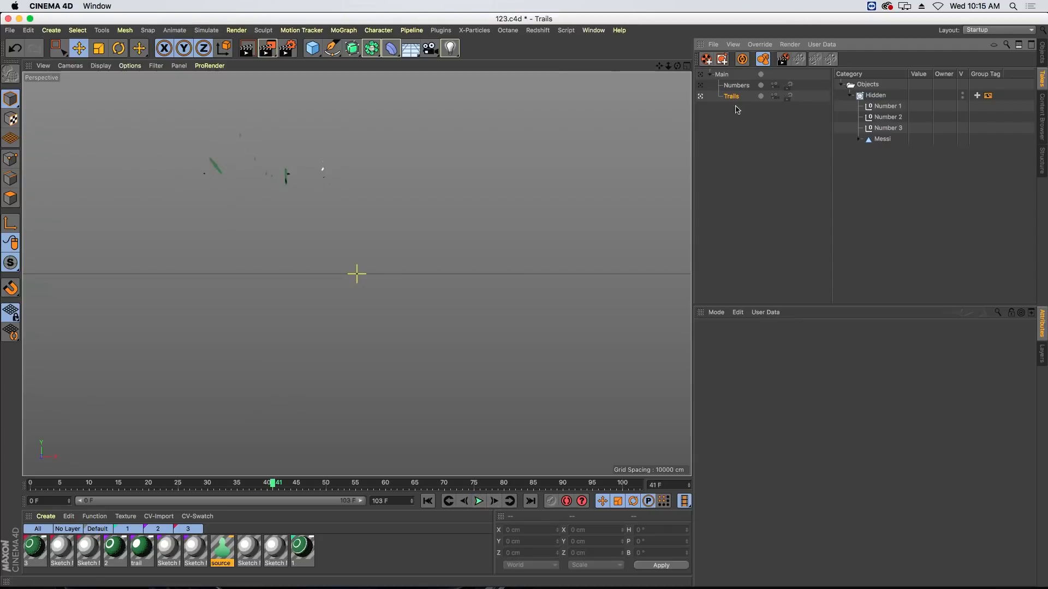
Step: Switch to the 123_trails.c4d project
{"action": "key", "text": "v"}
{"action": "mouse_move", "coordinate": [517, 249]}
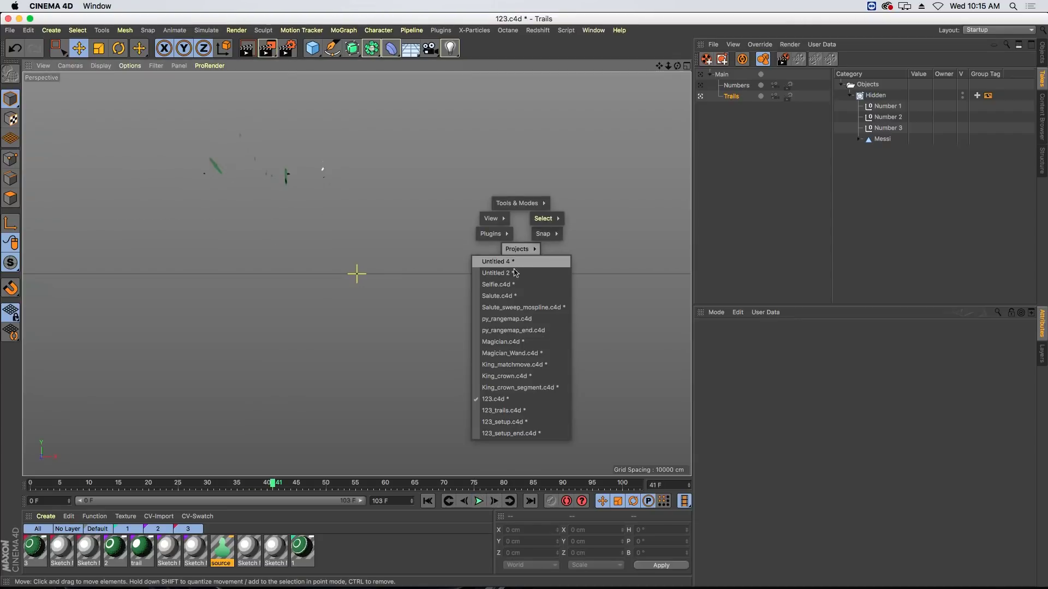
{"action": "left_click", "coordinate": [534, 412]}
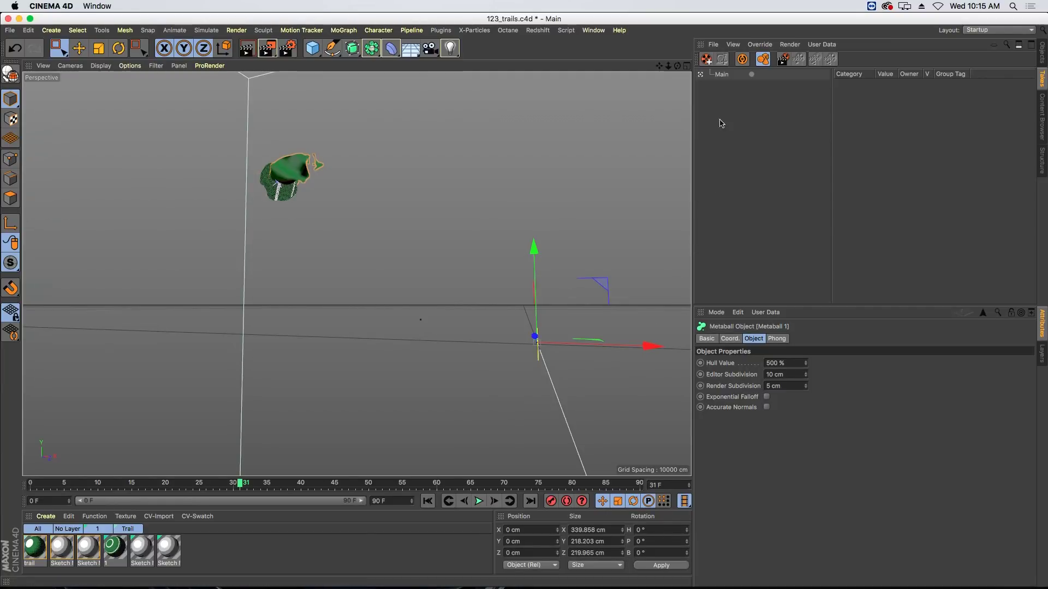
Step: Add a new take to the project and name it Numbers
{"action": "left_click", "coordinate": [1042, 55]}
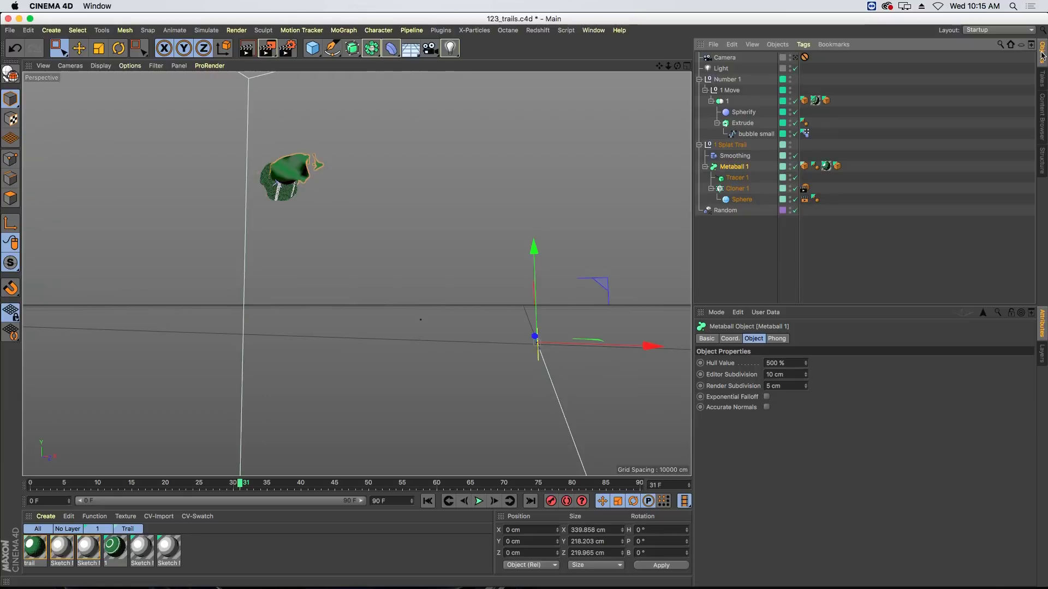
{"action": "left_click", "coordinate": [1043, 83]}
{"action": "left_click", "coordinate": [706, 59]}
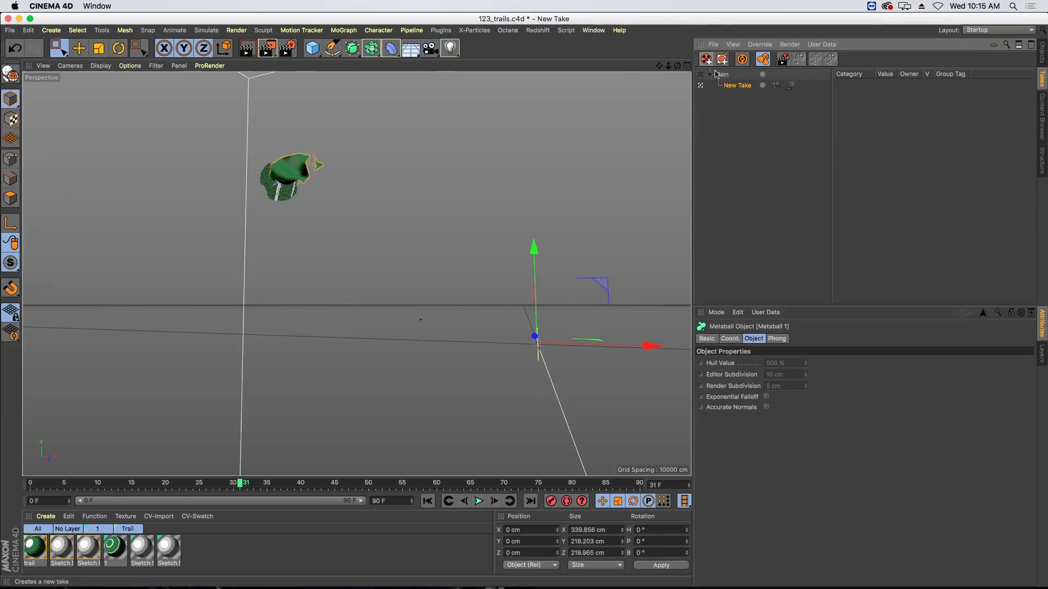
{"action": "double_click", "coordinate": [738, 86]}
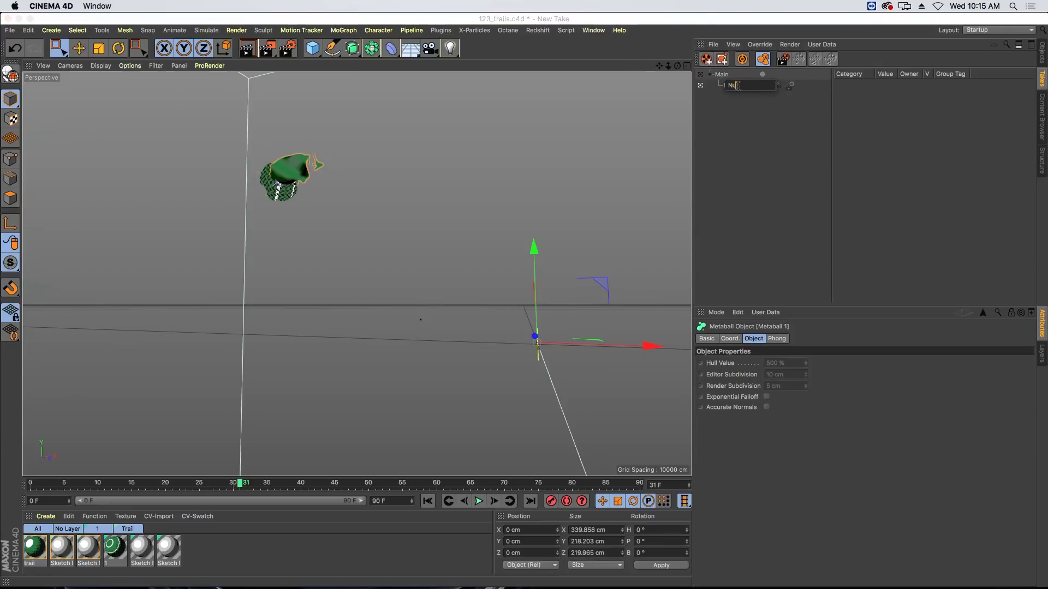
{"action": "key", "text": "Return"}
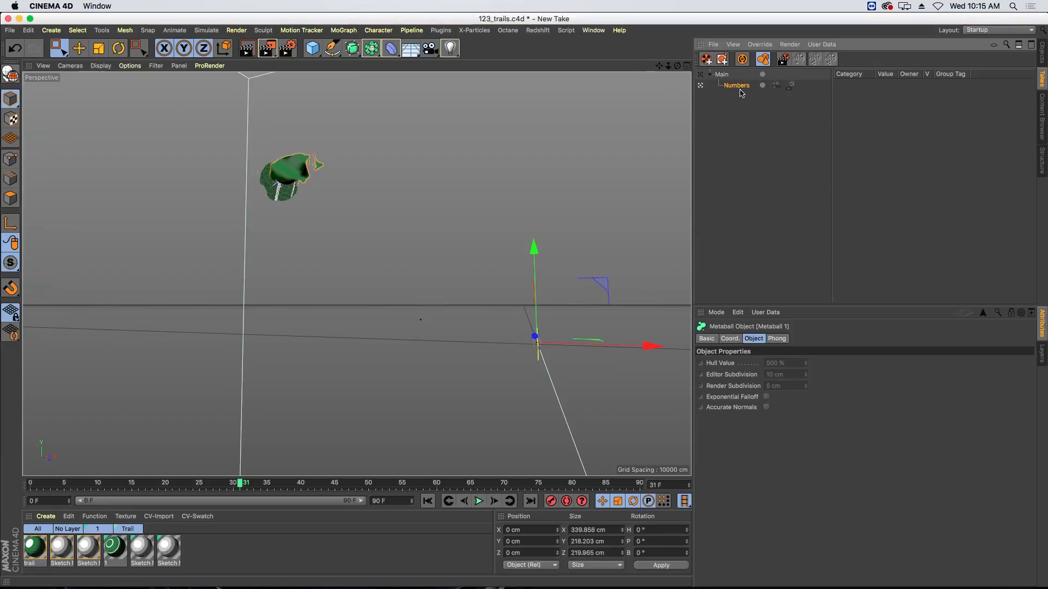
Step: Enable Auto Take mode and look through the Camera object in the Numbers take
{"action": "left_click", "coordinate": [744, 60]}
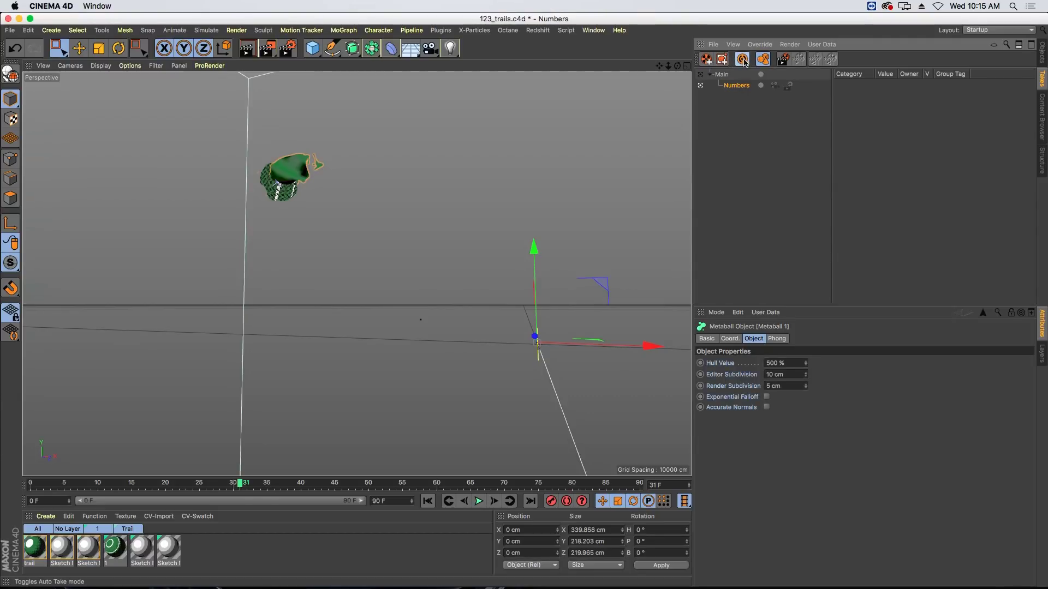
{"action": "left_click", "coordinate": [1040, 54]}
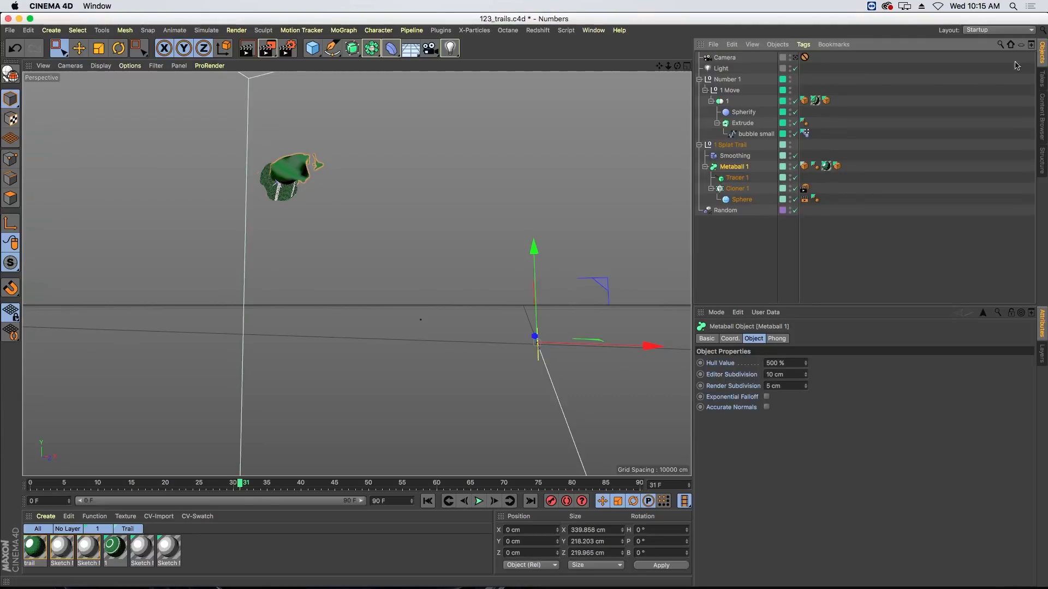
{"action": "left_click", "coordinate": [795, 58]}
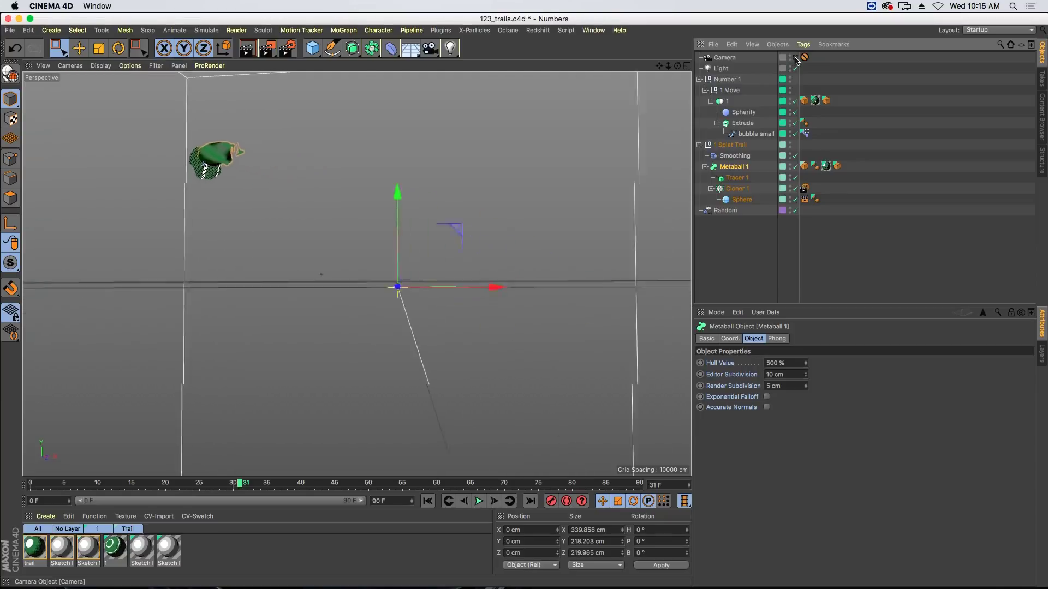
Step: Collapse the Number 1 and 1 Splat Trail hierarchies and hide 1 Splat Trail in both editor and render for the Numbers take
{"action": "left_click", "coordinate": [699, 79]}
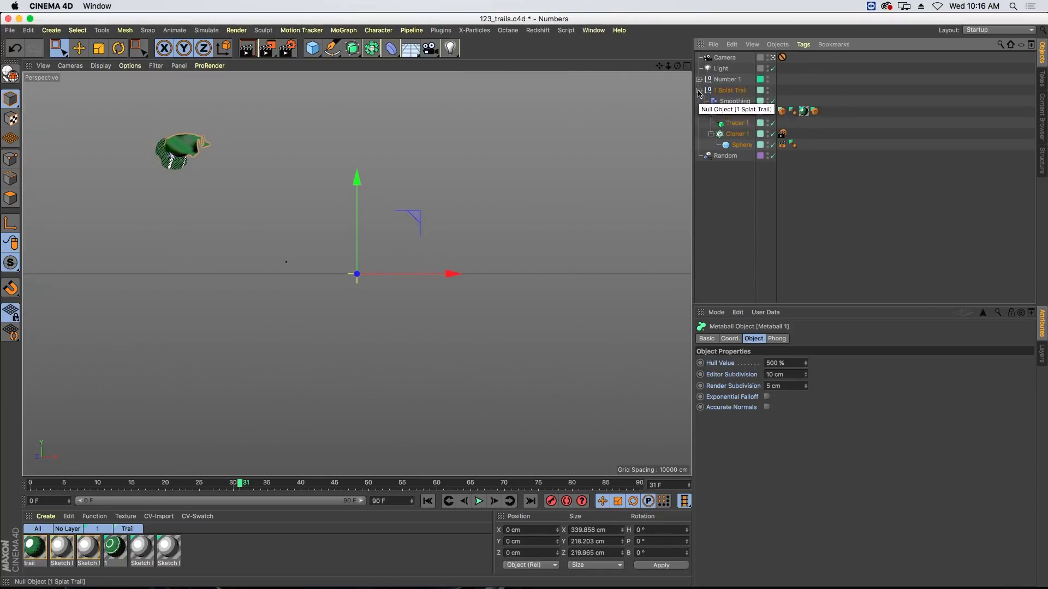
{"action": "left_click", "coordinate": [699, 91]}
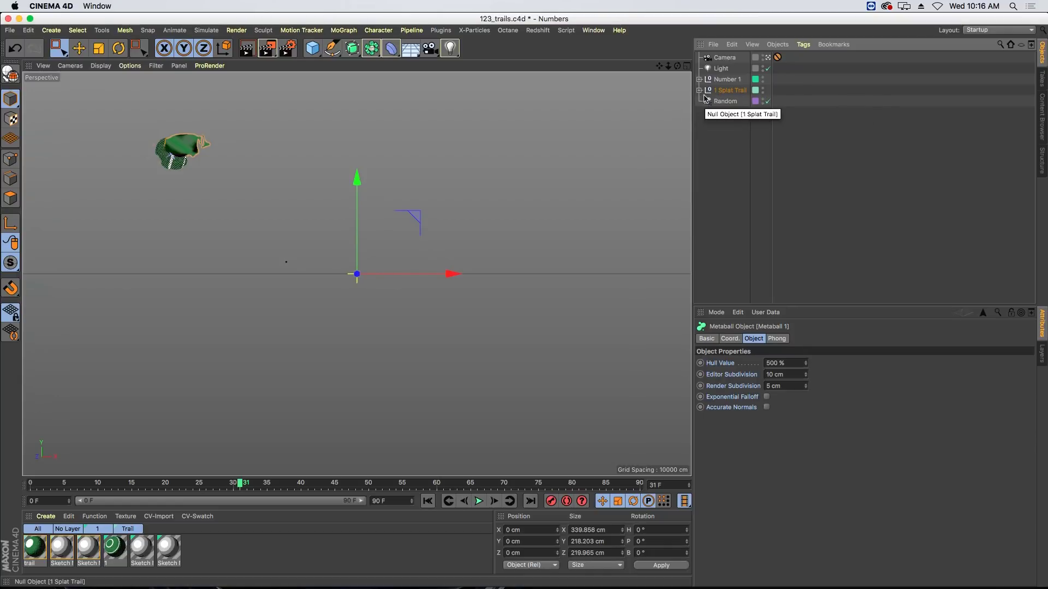
{"action": "left_click", "coordinate": [762, 89]}
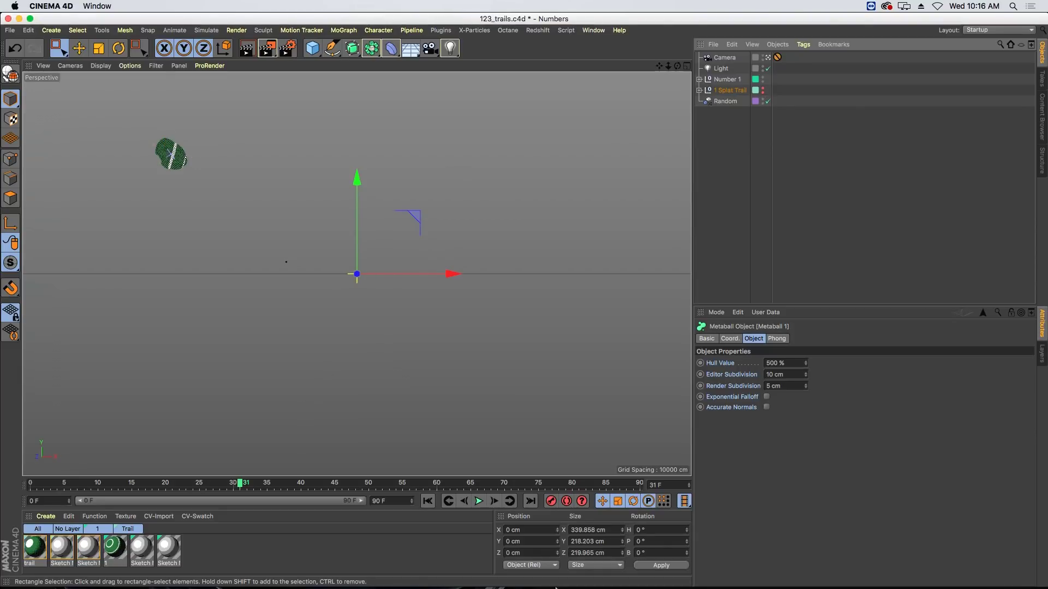
Step: Play the Numbers take from the first frame and stop the playback
{"action": "left_click", "coordinate": [427, 500]}
{"action": "left_click", "coordinate": [479, 500]}
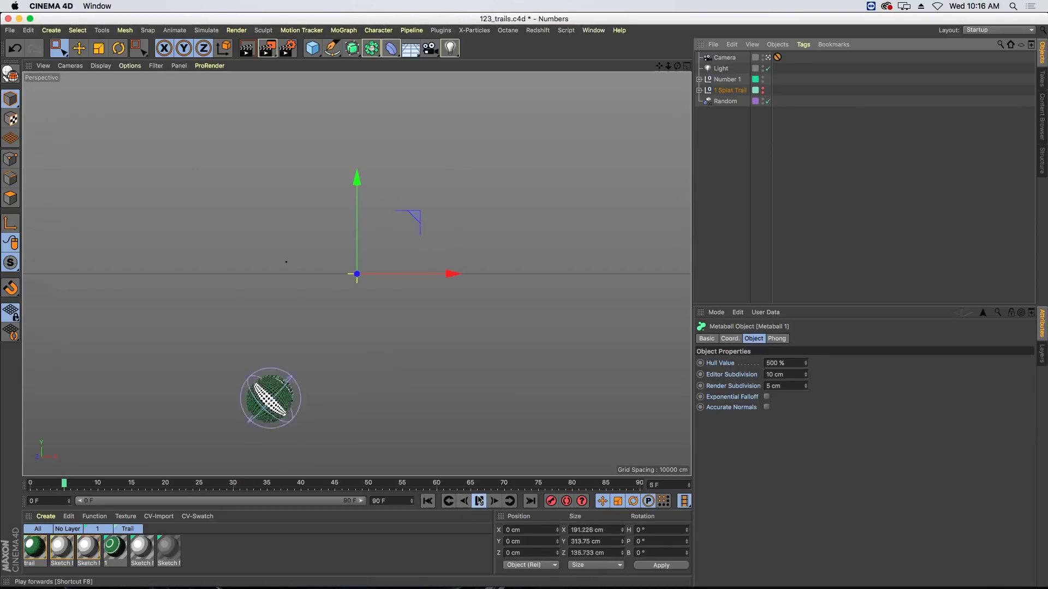
{"action": "left_click", "coordinate": [480, 501]}
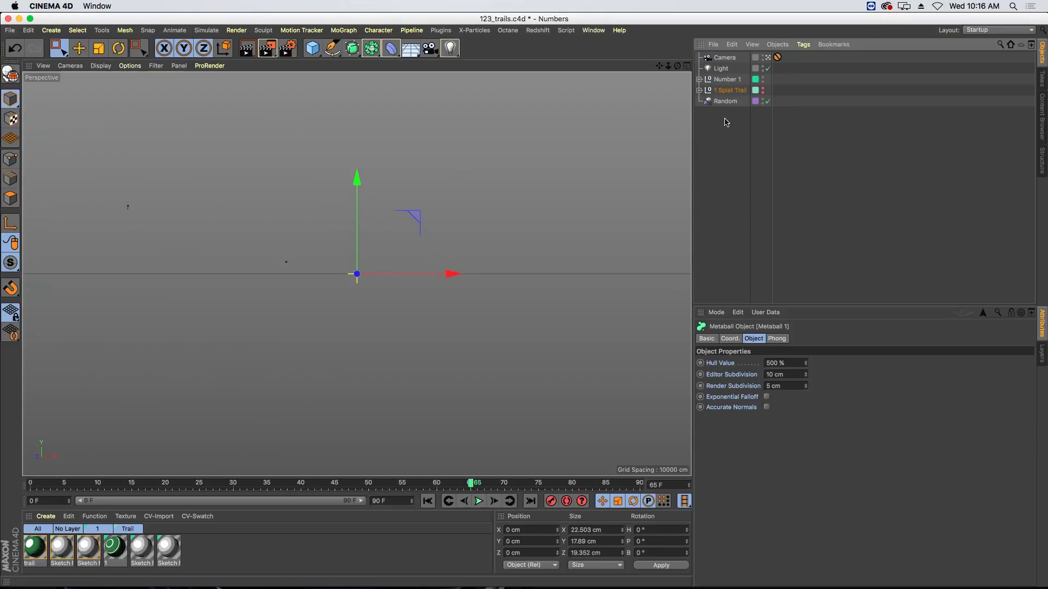
Step: Add a second take named Trail and move the animation to frame 23
{"action": "left_click", "coordinate": [1041, 79]}
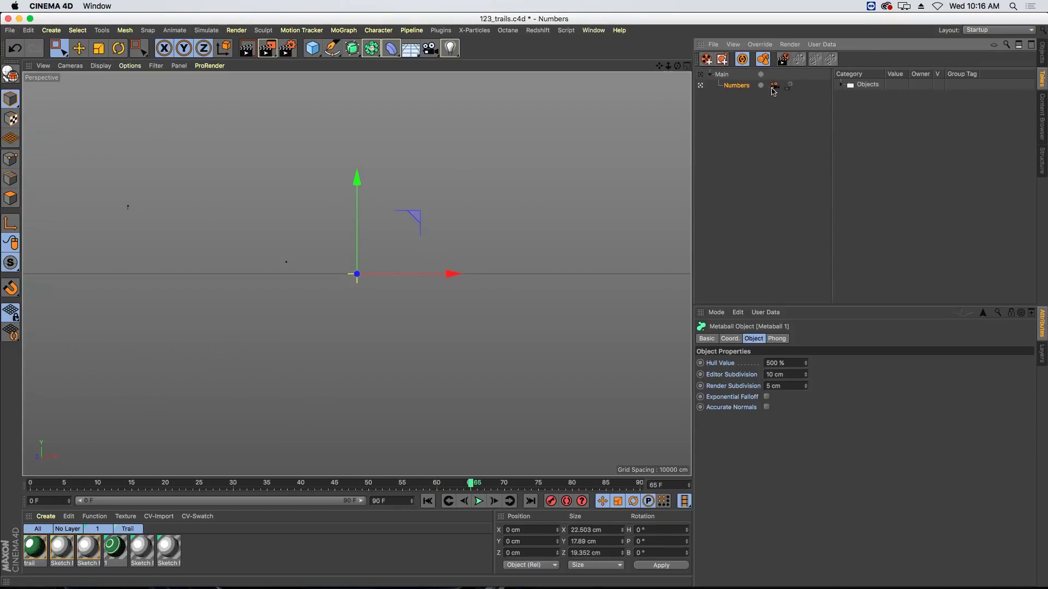
{"action": "left_click", "coordinate": [705, 62]}
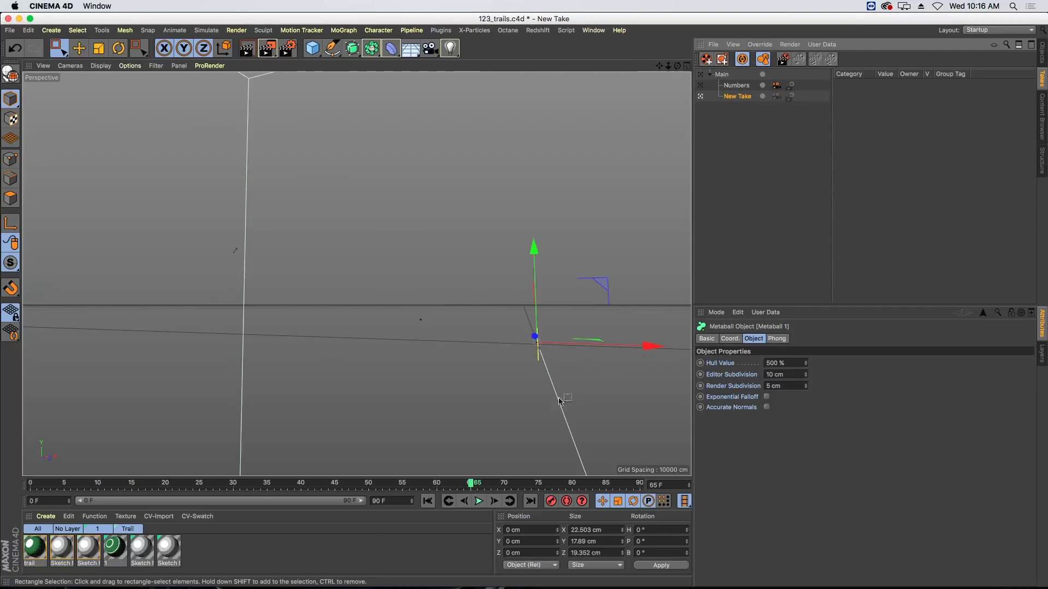
{"action": "left_click_drag", "start_coordinate": [469, 486], "coordinate": [186, 485]}
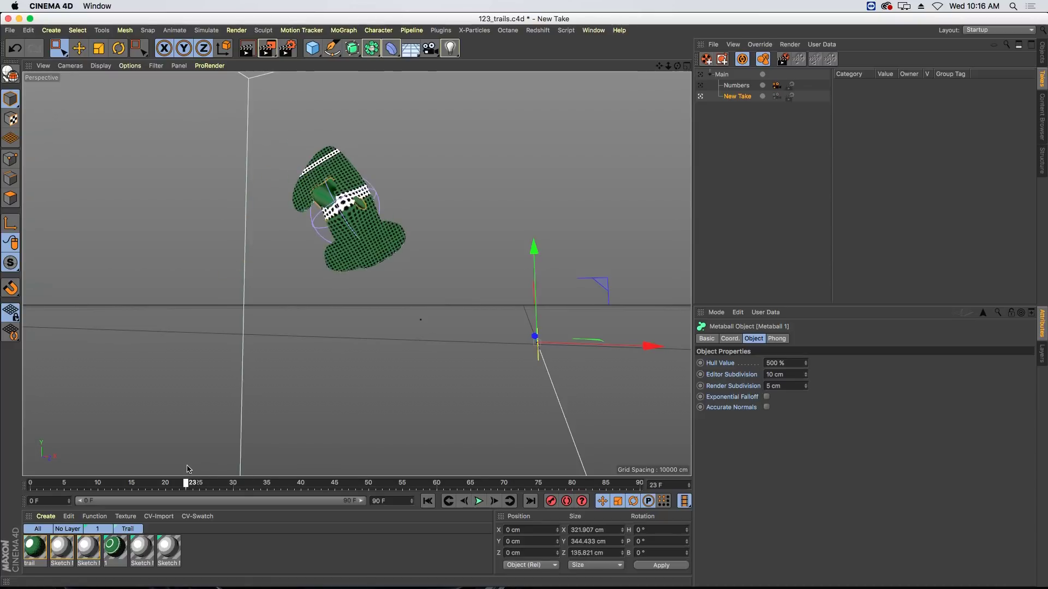
{"action": "double_click", "coordinate": [736, 97]}
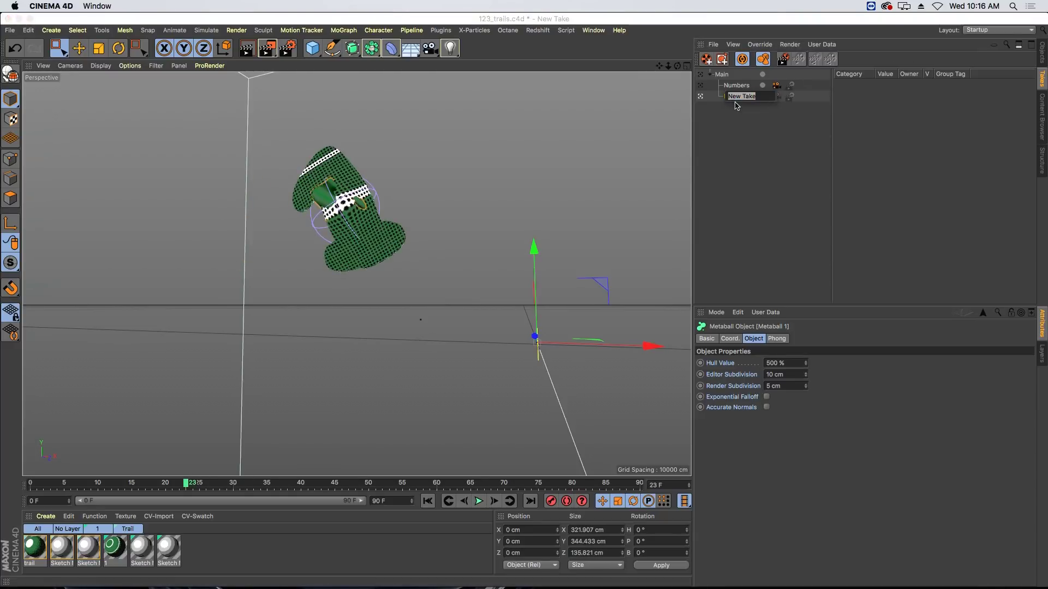
{"action": "type", "text": "Trail"}
{"action": "key", "text": "Return"}
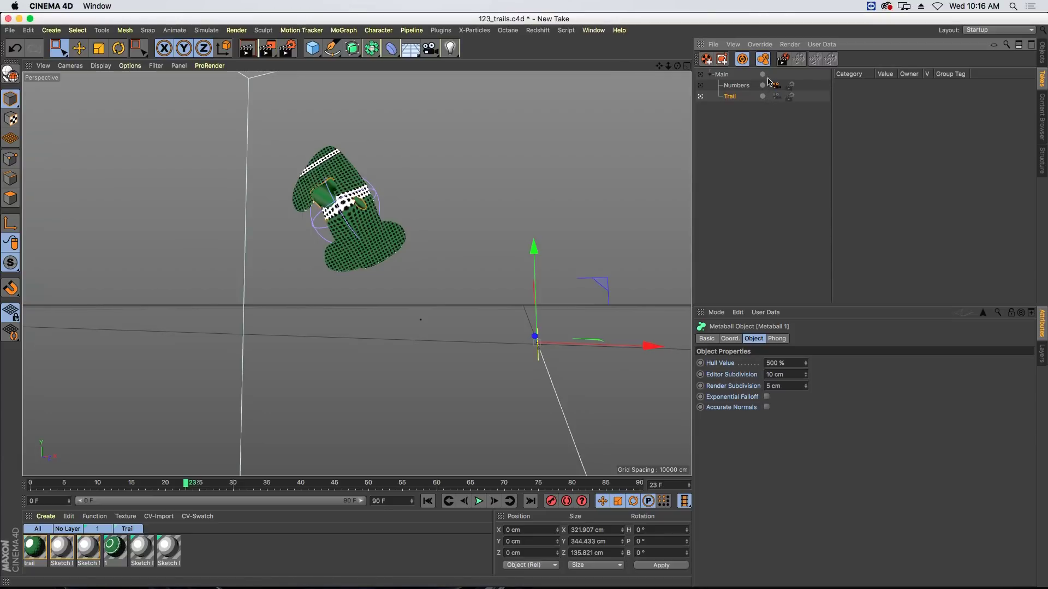
Step: In the Trail take, look through the Camera object and hide Number 1 in both editor and render
{"action": "left_click", "coordinate": [1041, 54]}
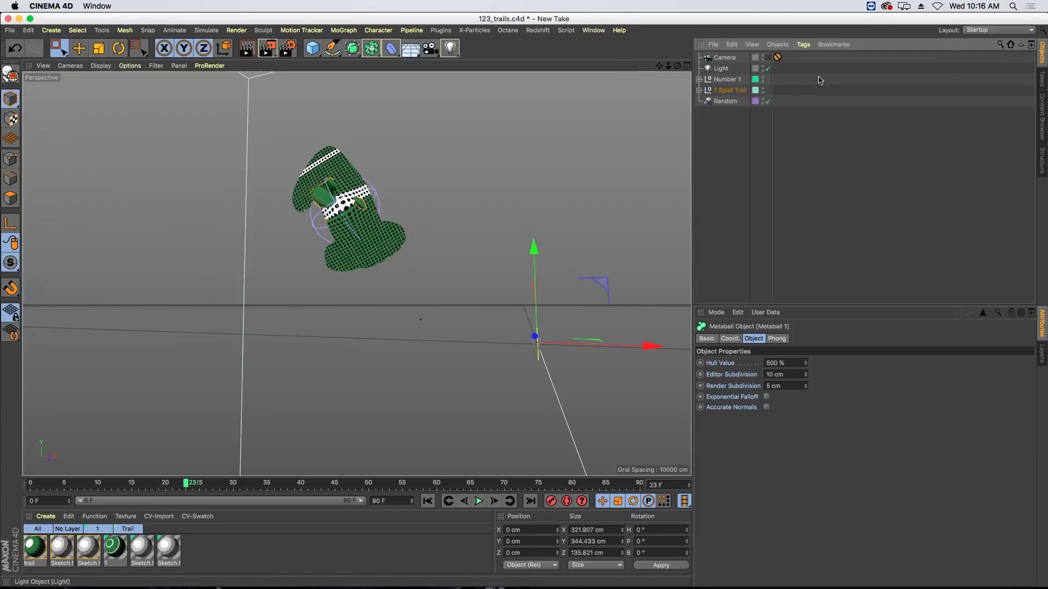
{"action": "left_click", "coordinate": [766, 58]}
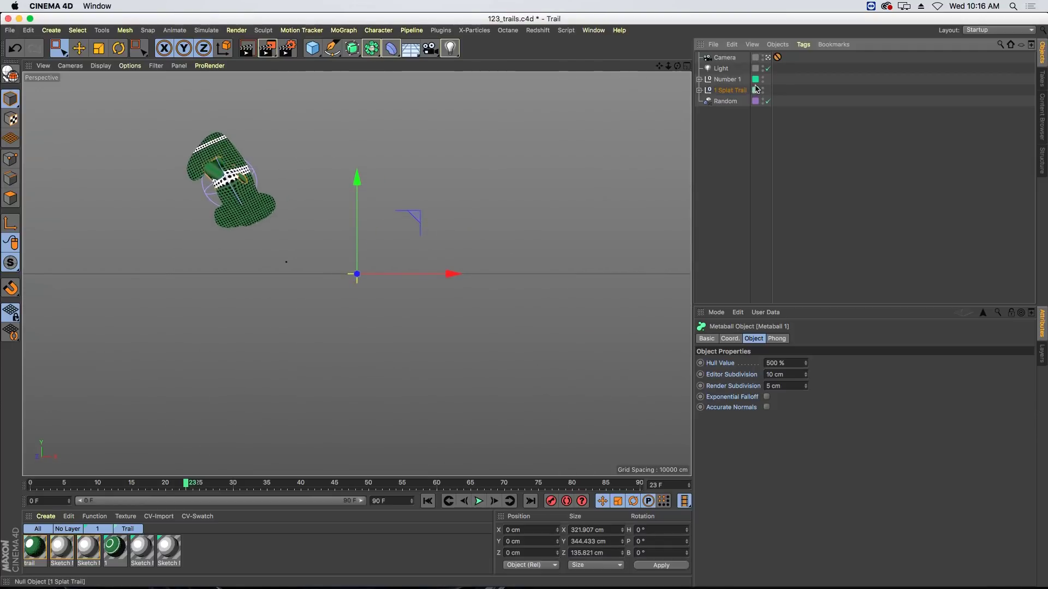
{"action": "double_click", "coordinate": [763, 79]}
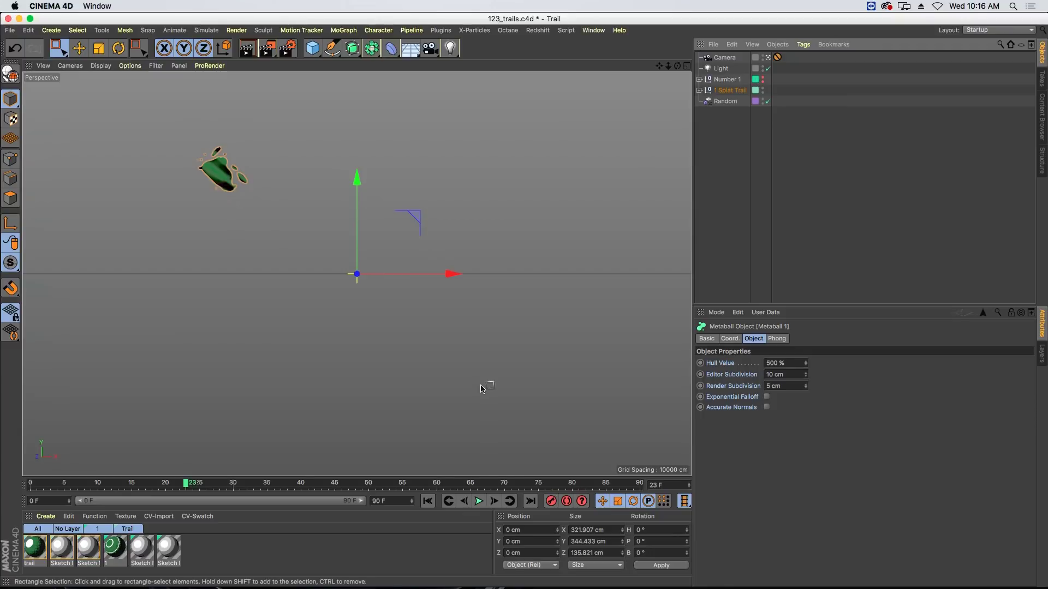
Step: Play the Trail take from the first frame, then display the list of takes
{"action": "left_click", "coordinate": [428, 500]}
{"action": "left_click", "coordinate": [478, 501]}
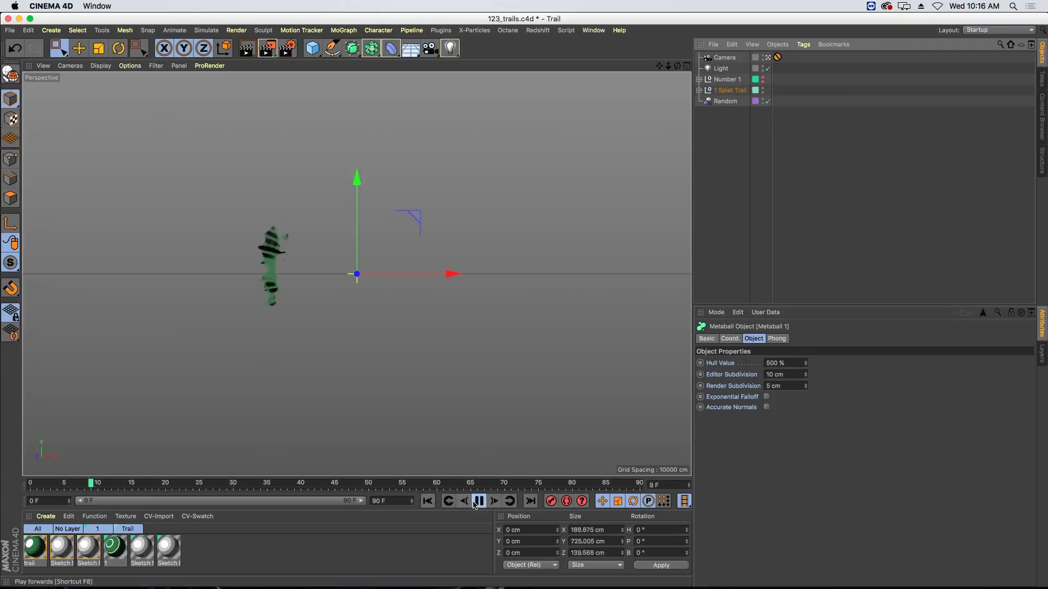
{"action": "left_click", "coordinate": [1042, 78]}
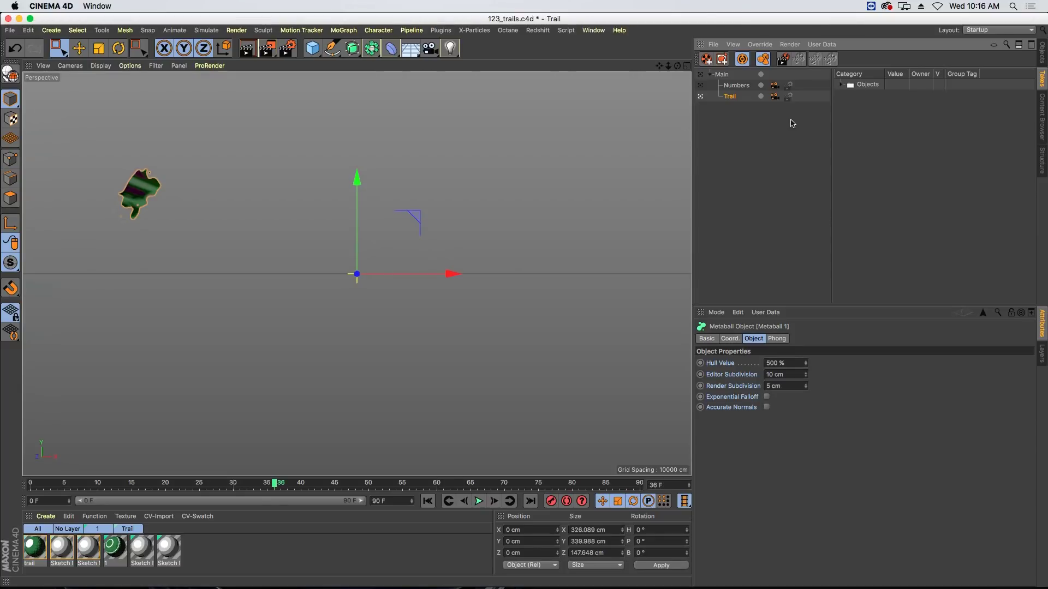
Step: Switch back to the 123.c4d project and return its animation to the first frame
{"action": "key", "text": "v"}
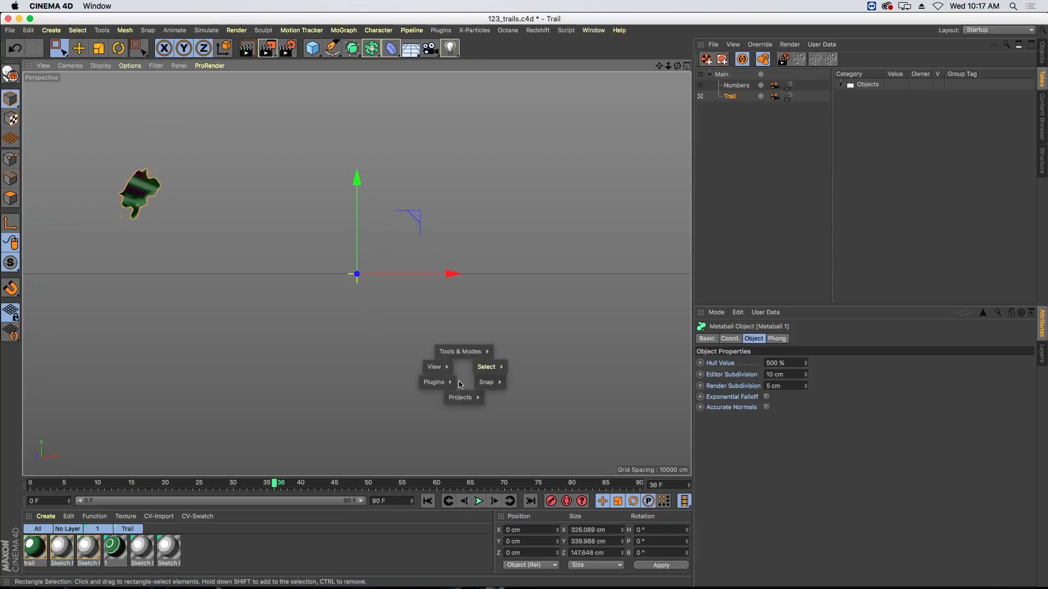
{"action": "mouse_move", "coordinate": [464, 398]}
{"action": "left_click", "coordinate": [460, 350]}
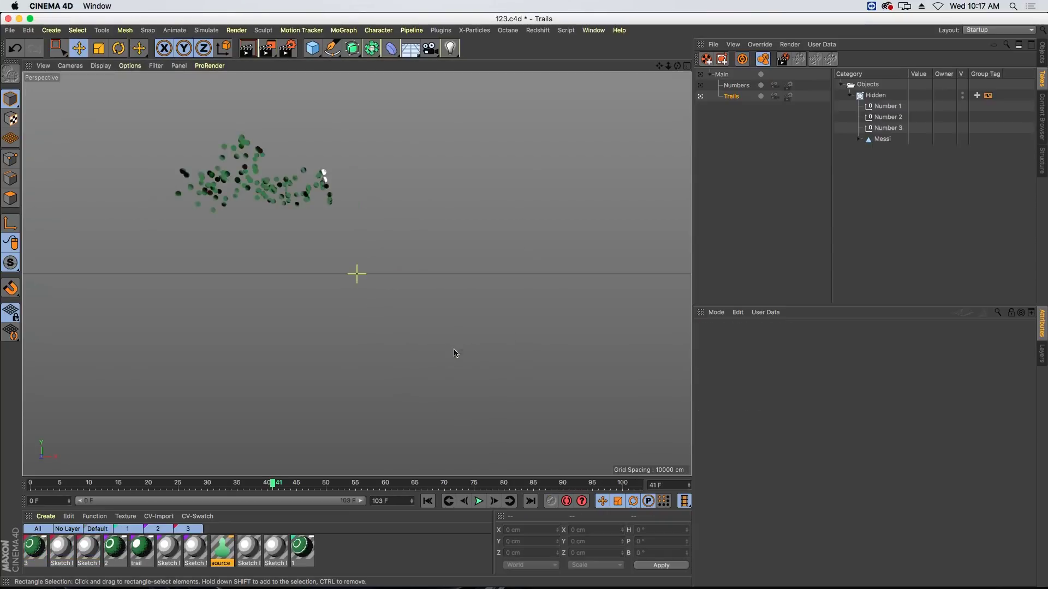
{"action": "left_click", "coordinate": [427, 502]}
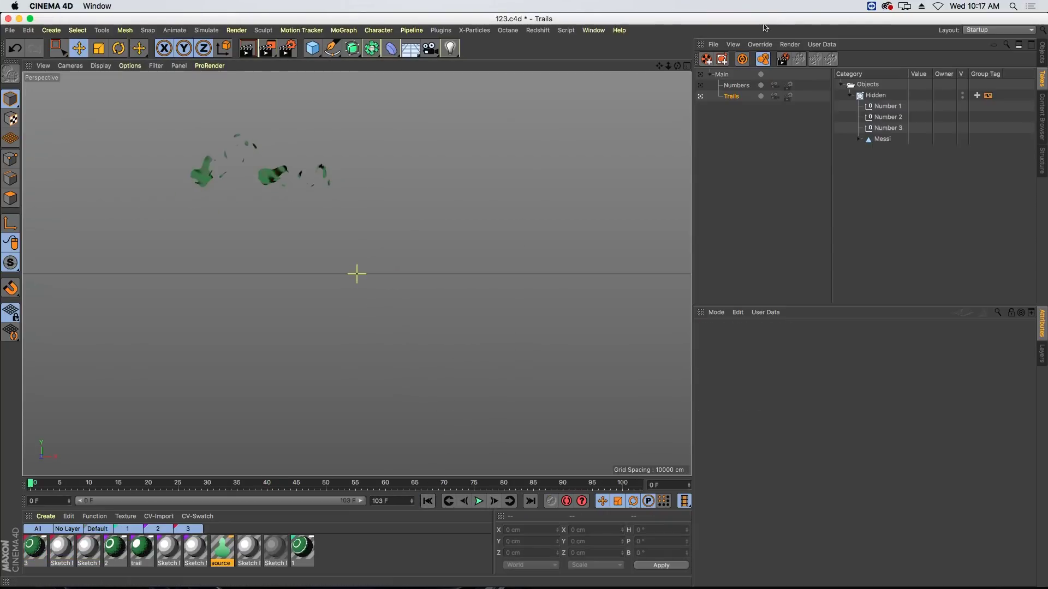
Step: Activate the Main take and play the full animation, stopping at frame 49
{"action": "left_click", "coordinate": [701, 75]}
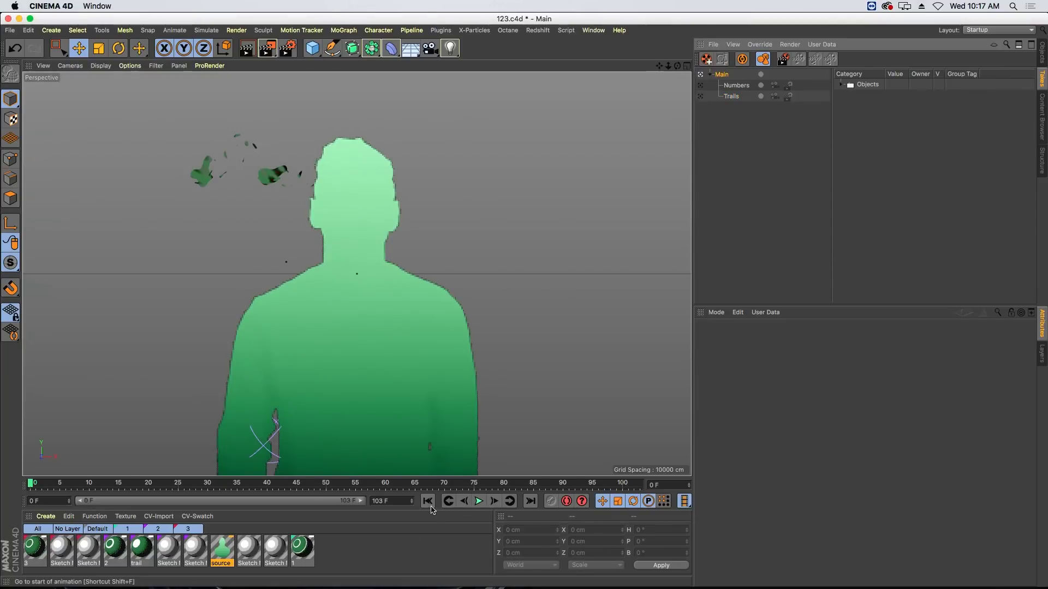
{"action": "left_click", "coordinate": [480, 502]}
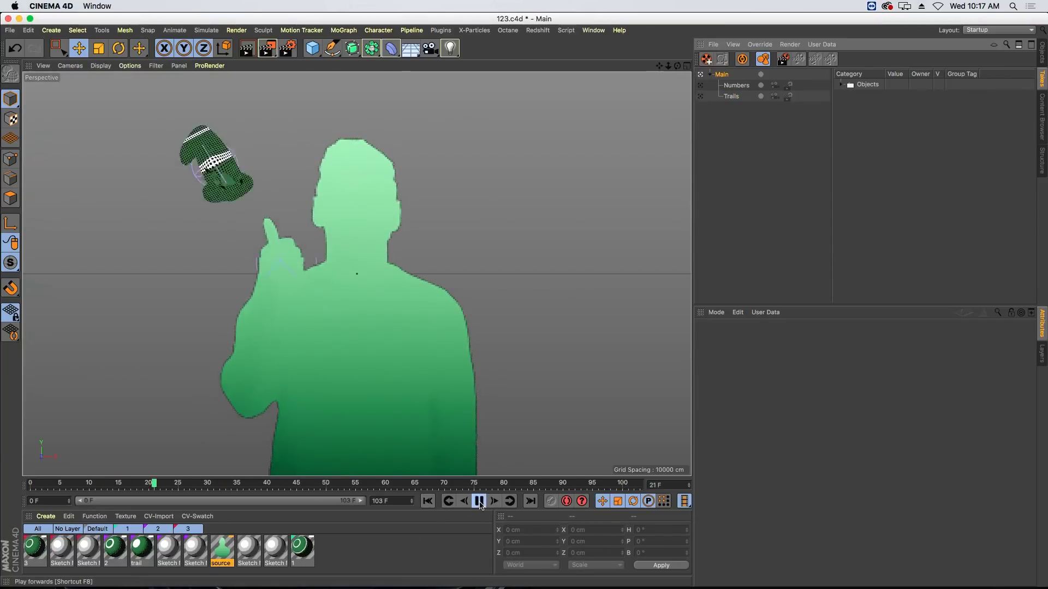
{"action": "left_click", "coordinate": [479, 501]}
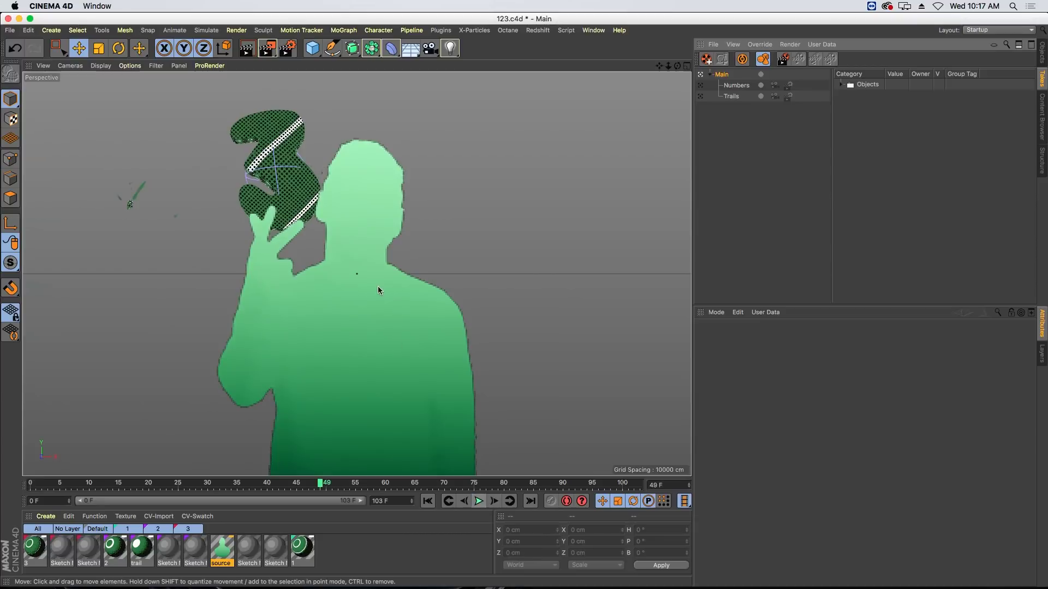
Step: Switch to Keynote and start presenting the NAB2018-v03 deck from the 1, 2, 3 techniques slide
{"action": "key", "text": "super+Tab"}
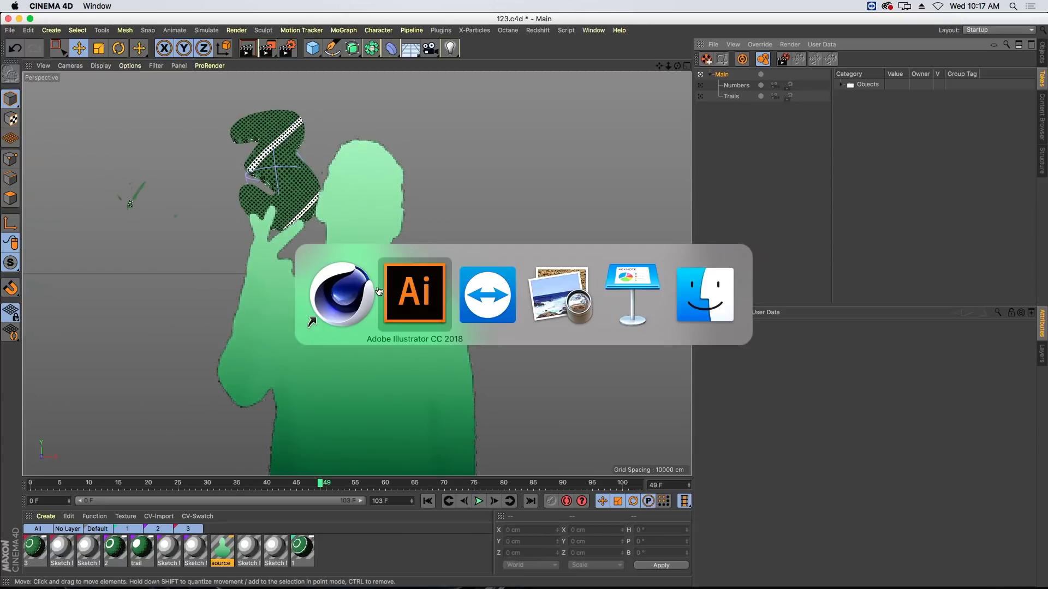
{"action": "left_click", "coordinate": [640, 297]}
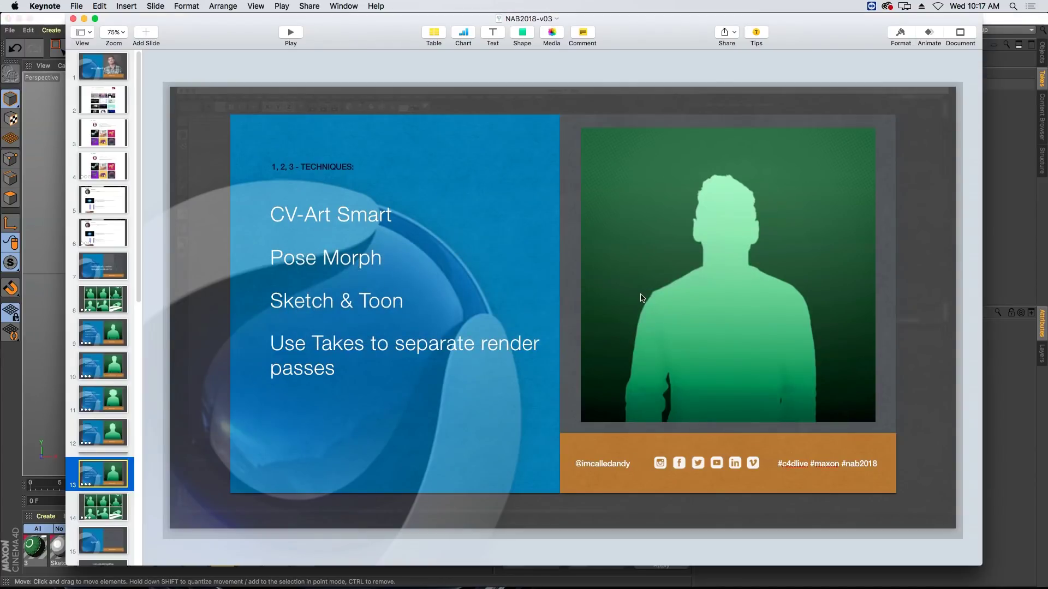
{"action": "key", "text": "alt+super+p"}
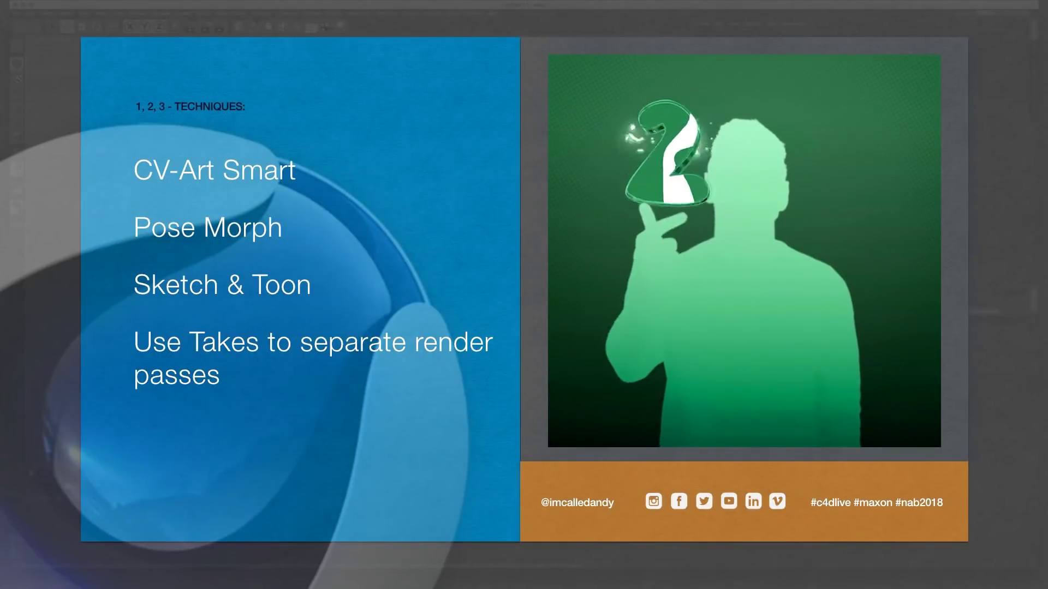